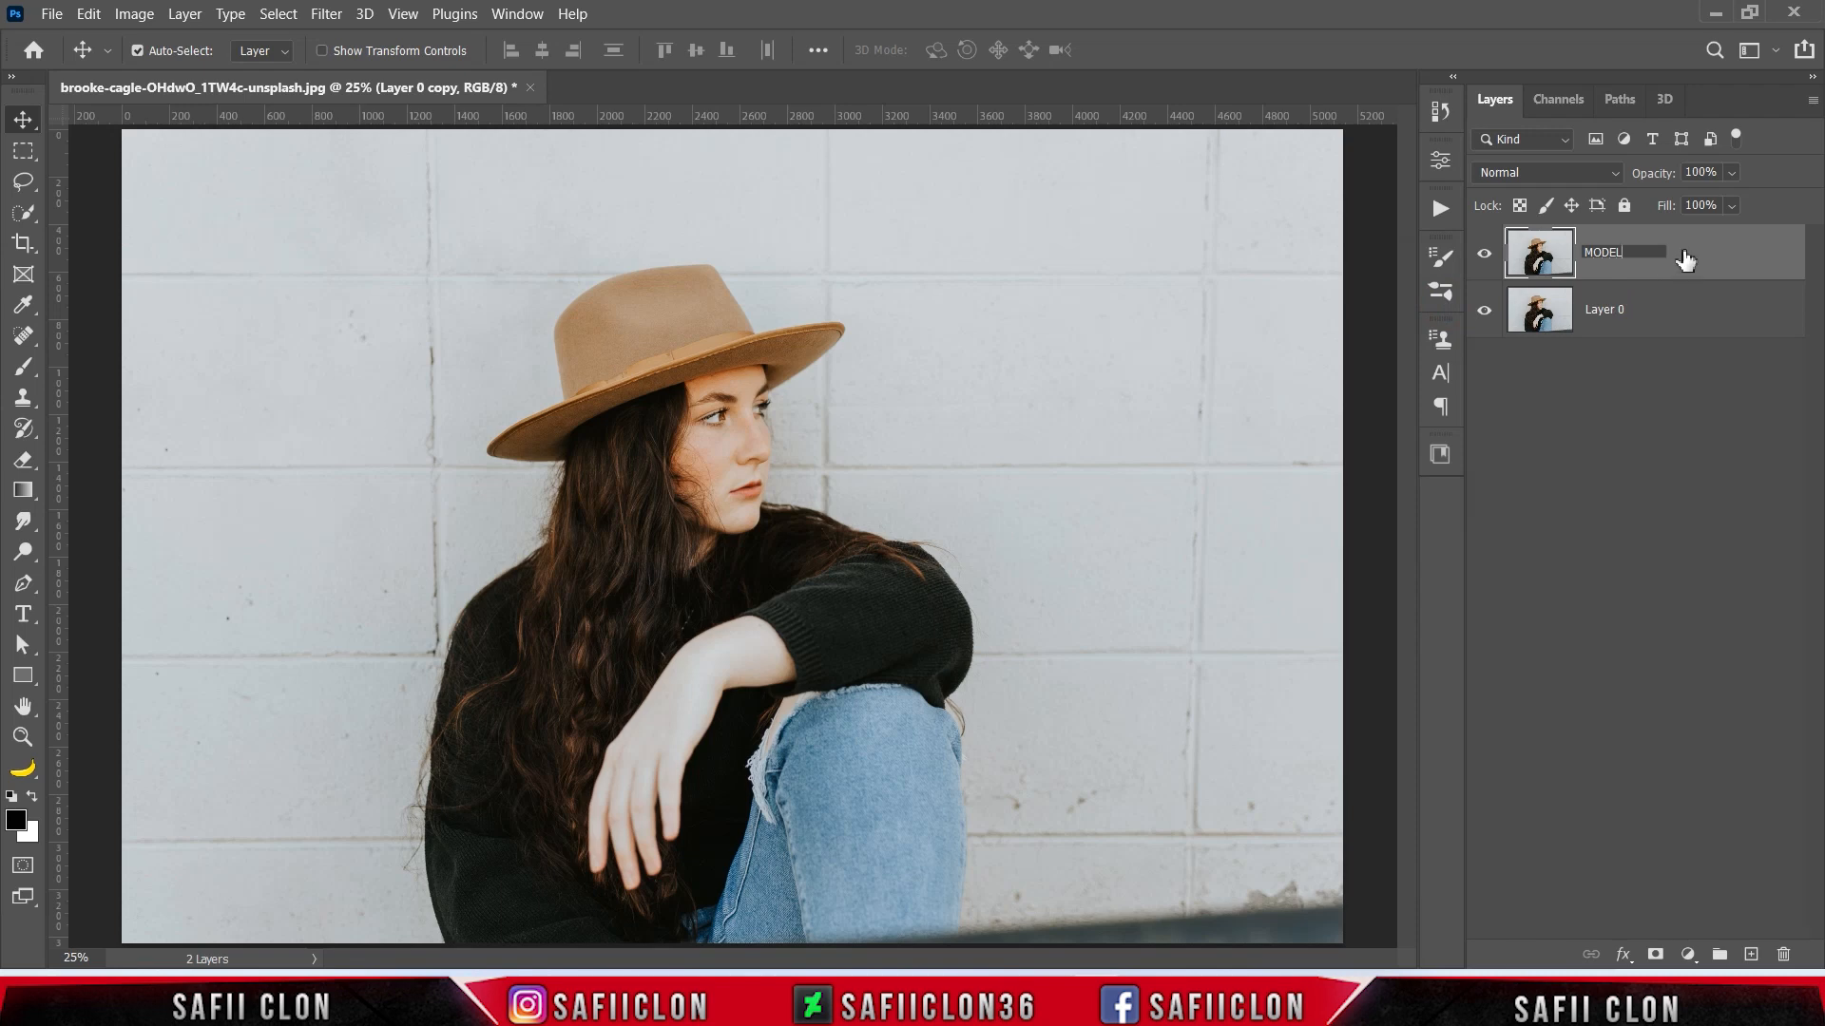
# - Commit MODEL as the upper layer's name and rename Layer 0 to ORIGINAL
pyautogui.click(1599, 321)
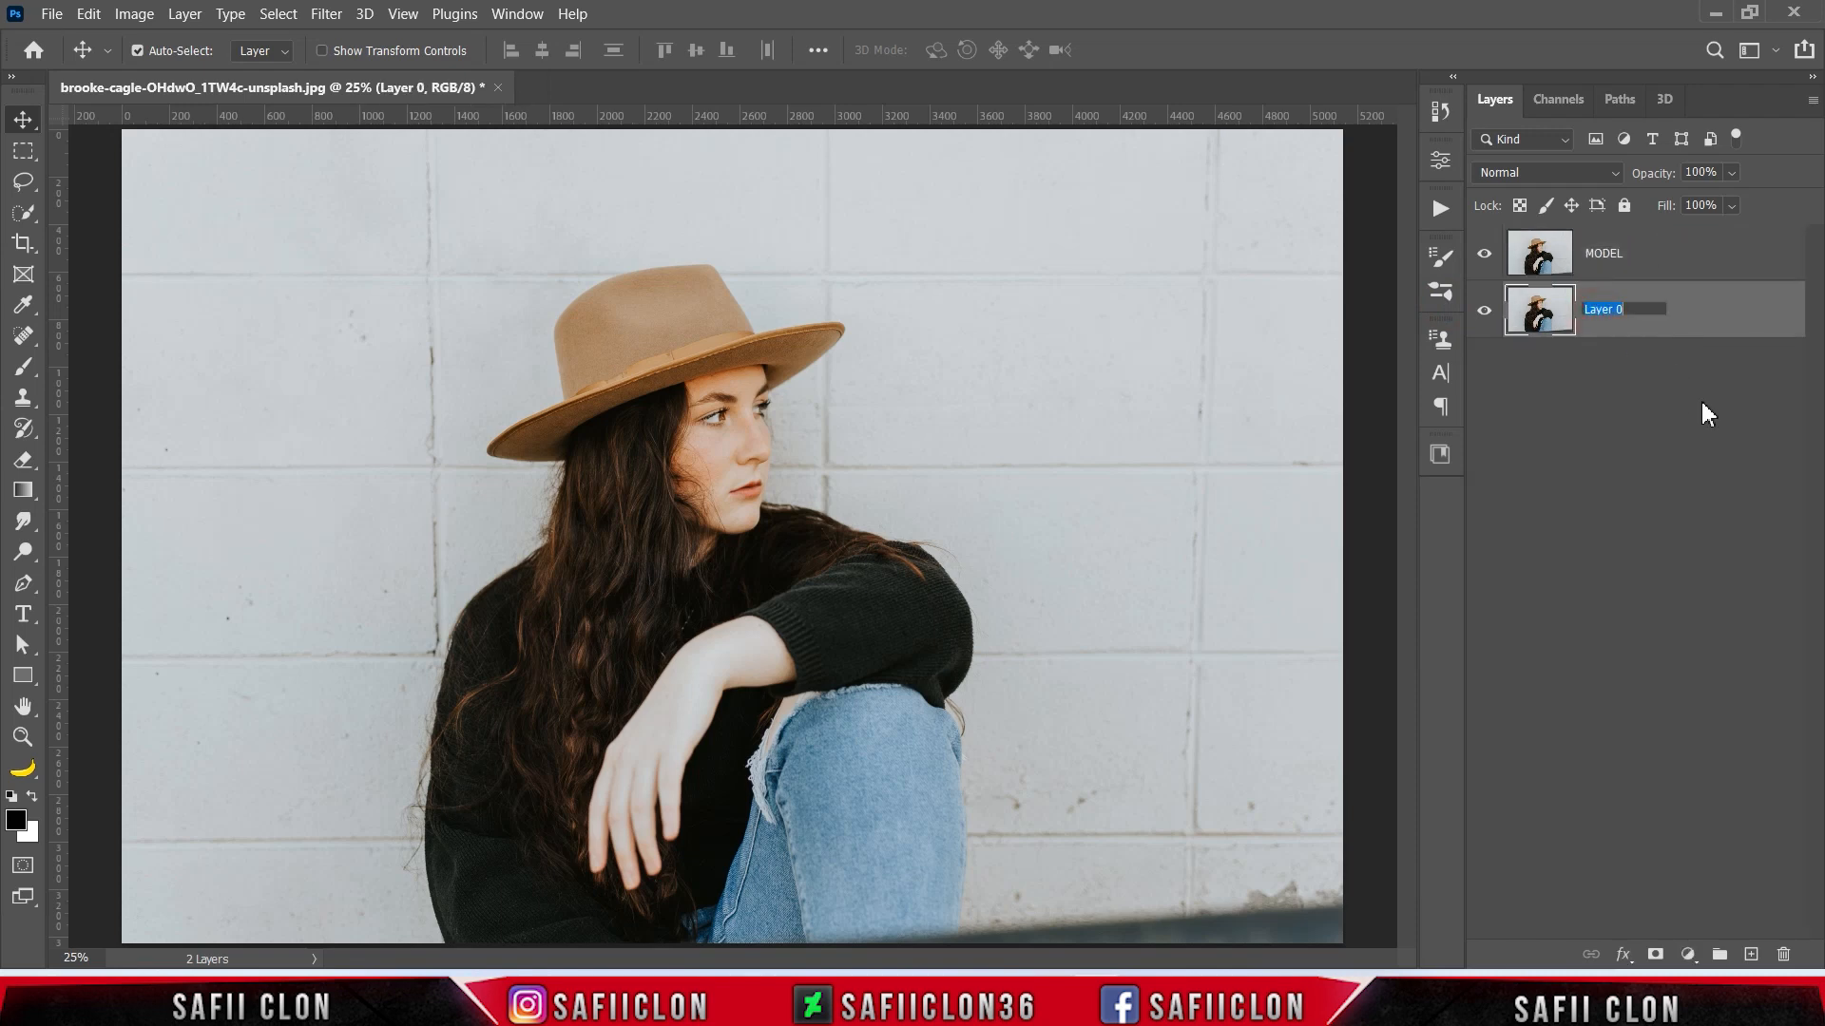
pyautogui.write('ORIGINAL')
pyautogui.click(1699, 325)
# - Select the woman on the MODEL layer with Select Subject and turn the selection into a layer mask
pyautogui.click(1666, 257)
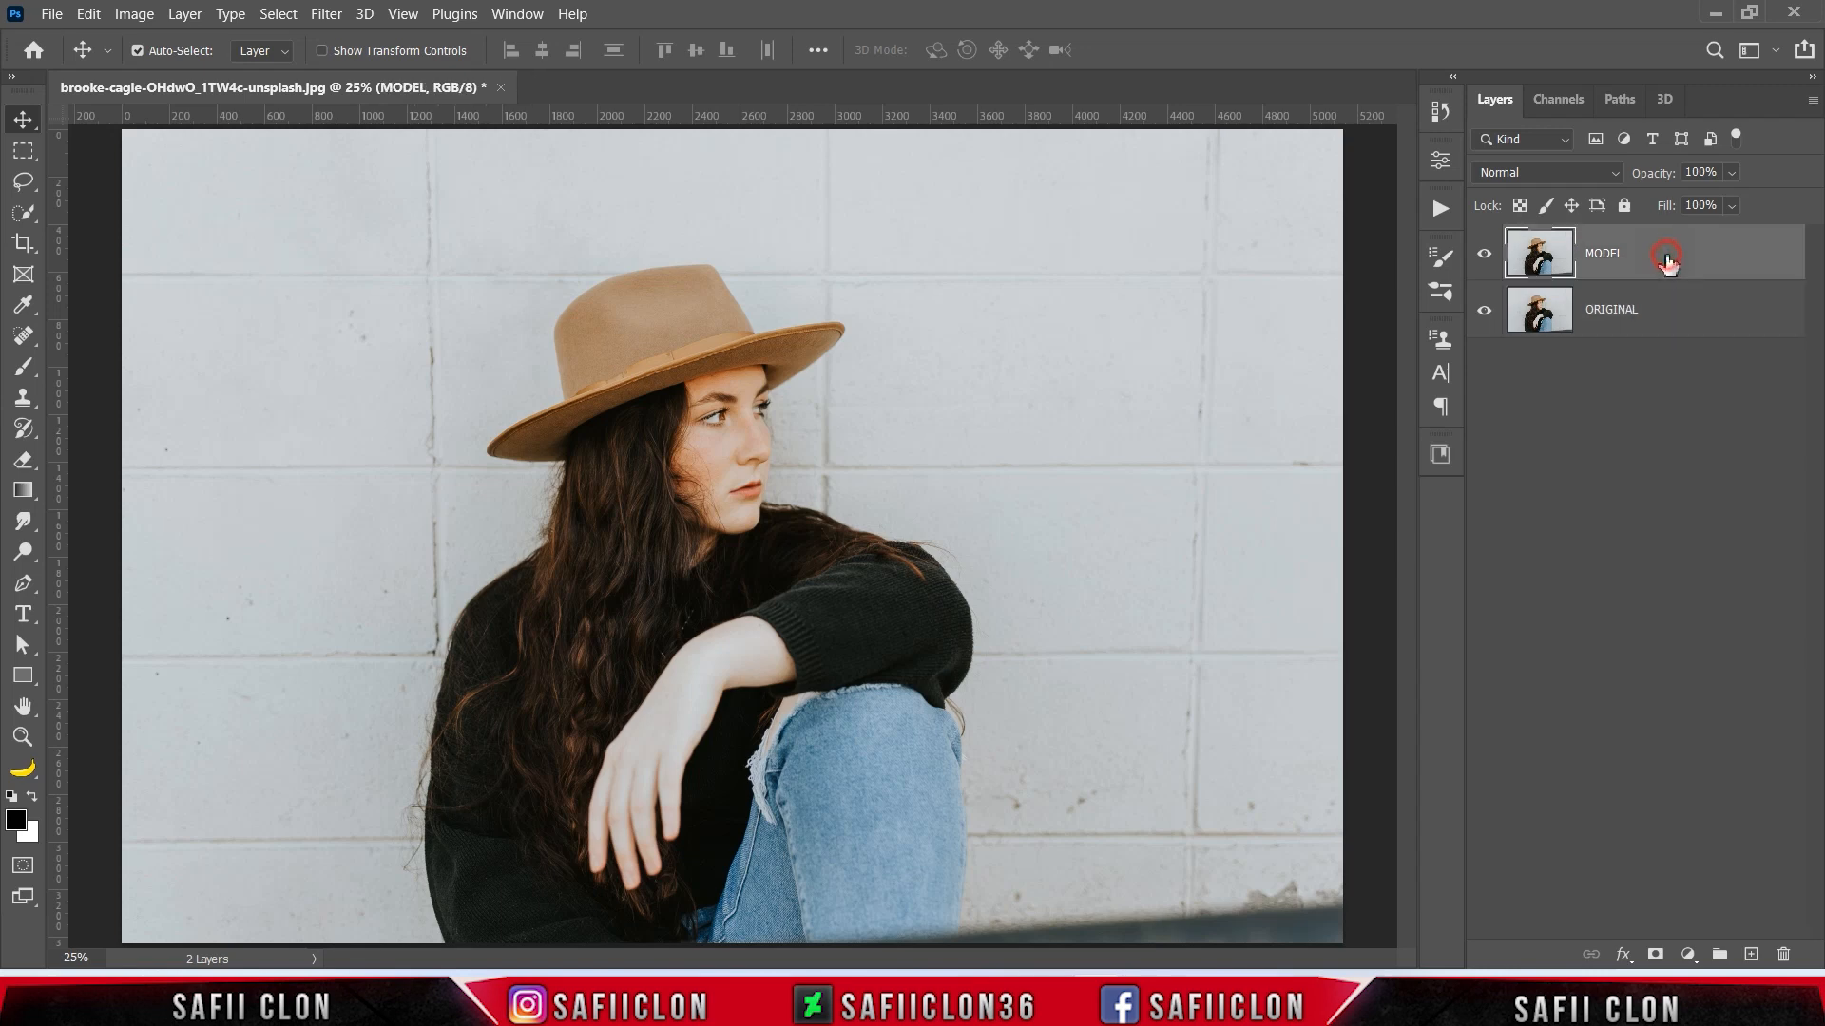
pyautogui.rightClick(31, 213)
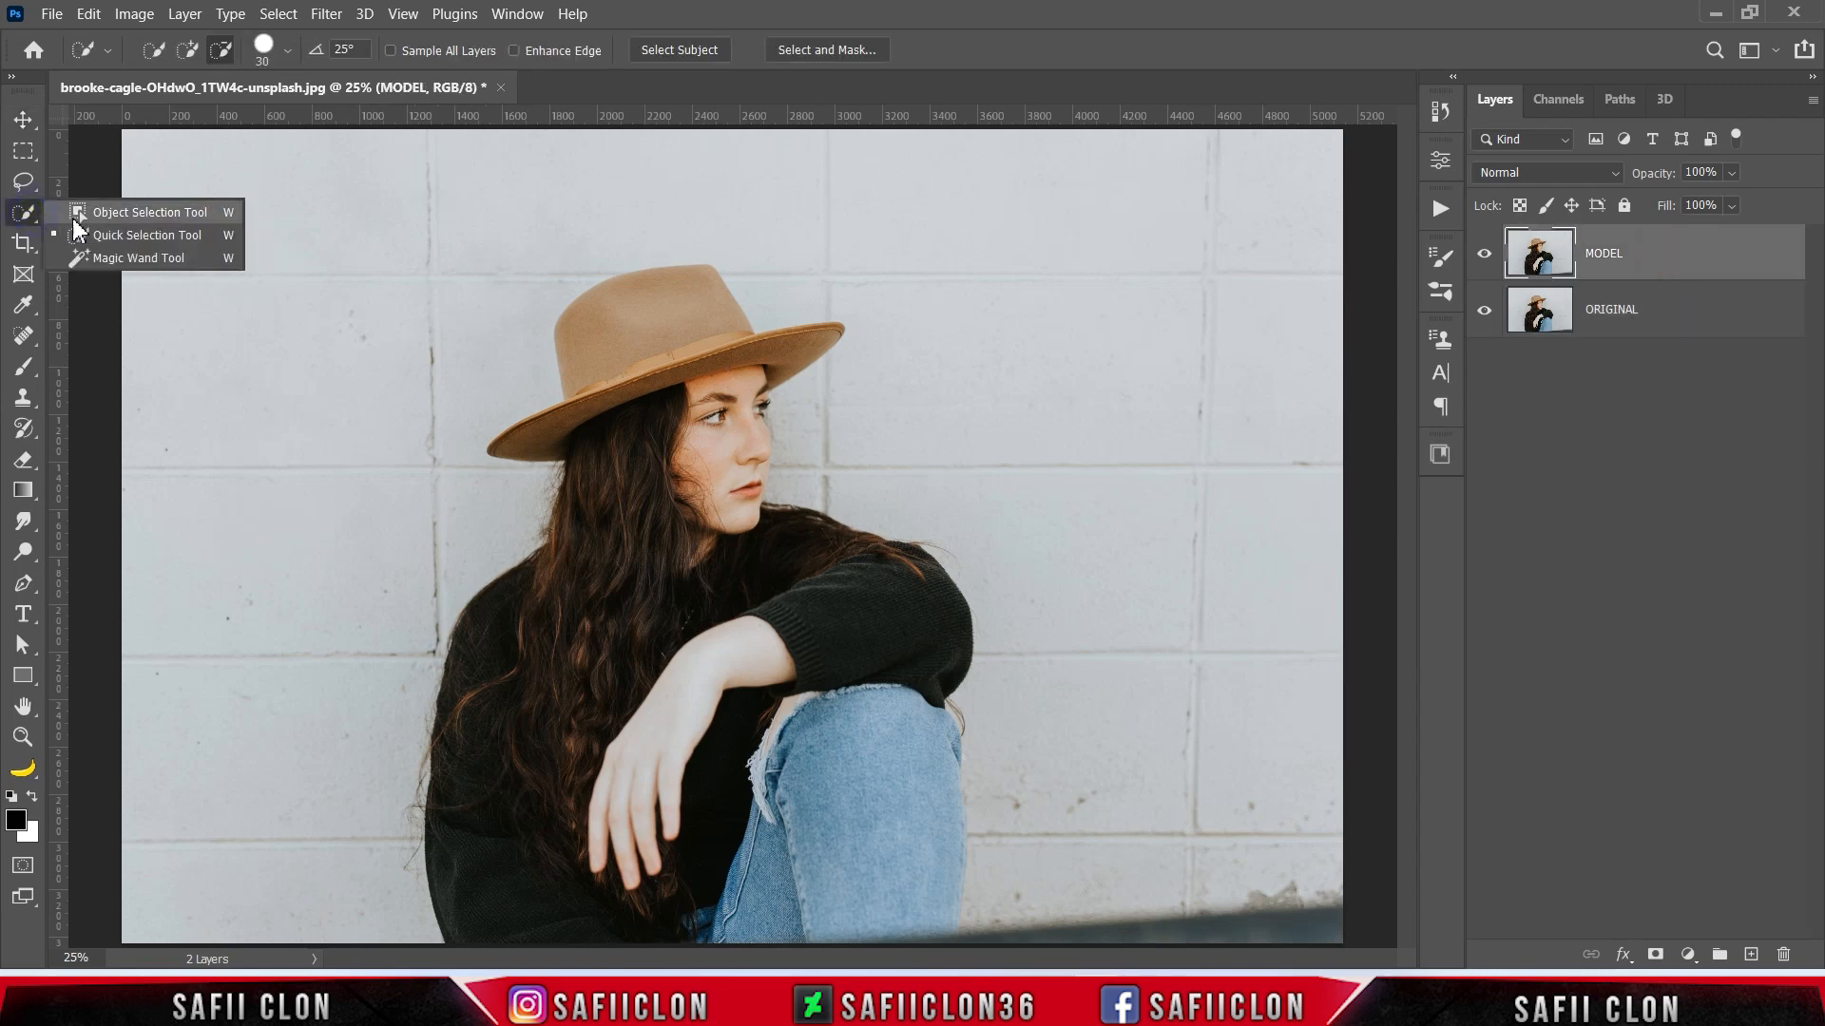
pyautogui.click(142, 235)
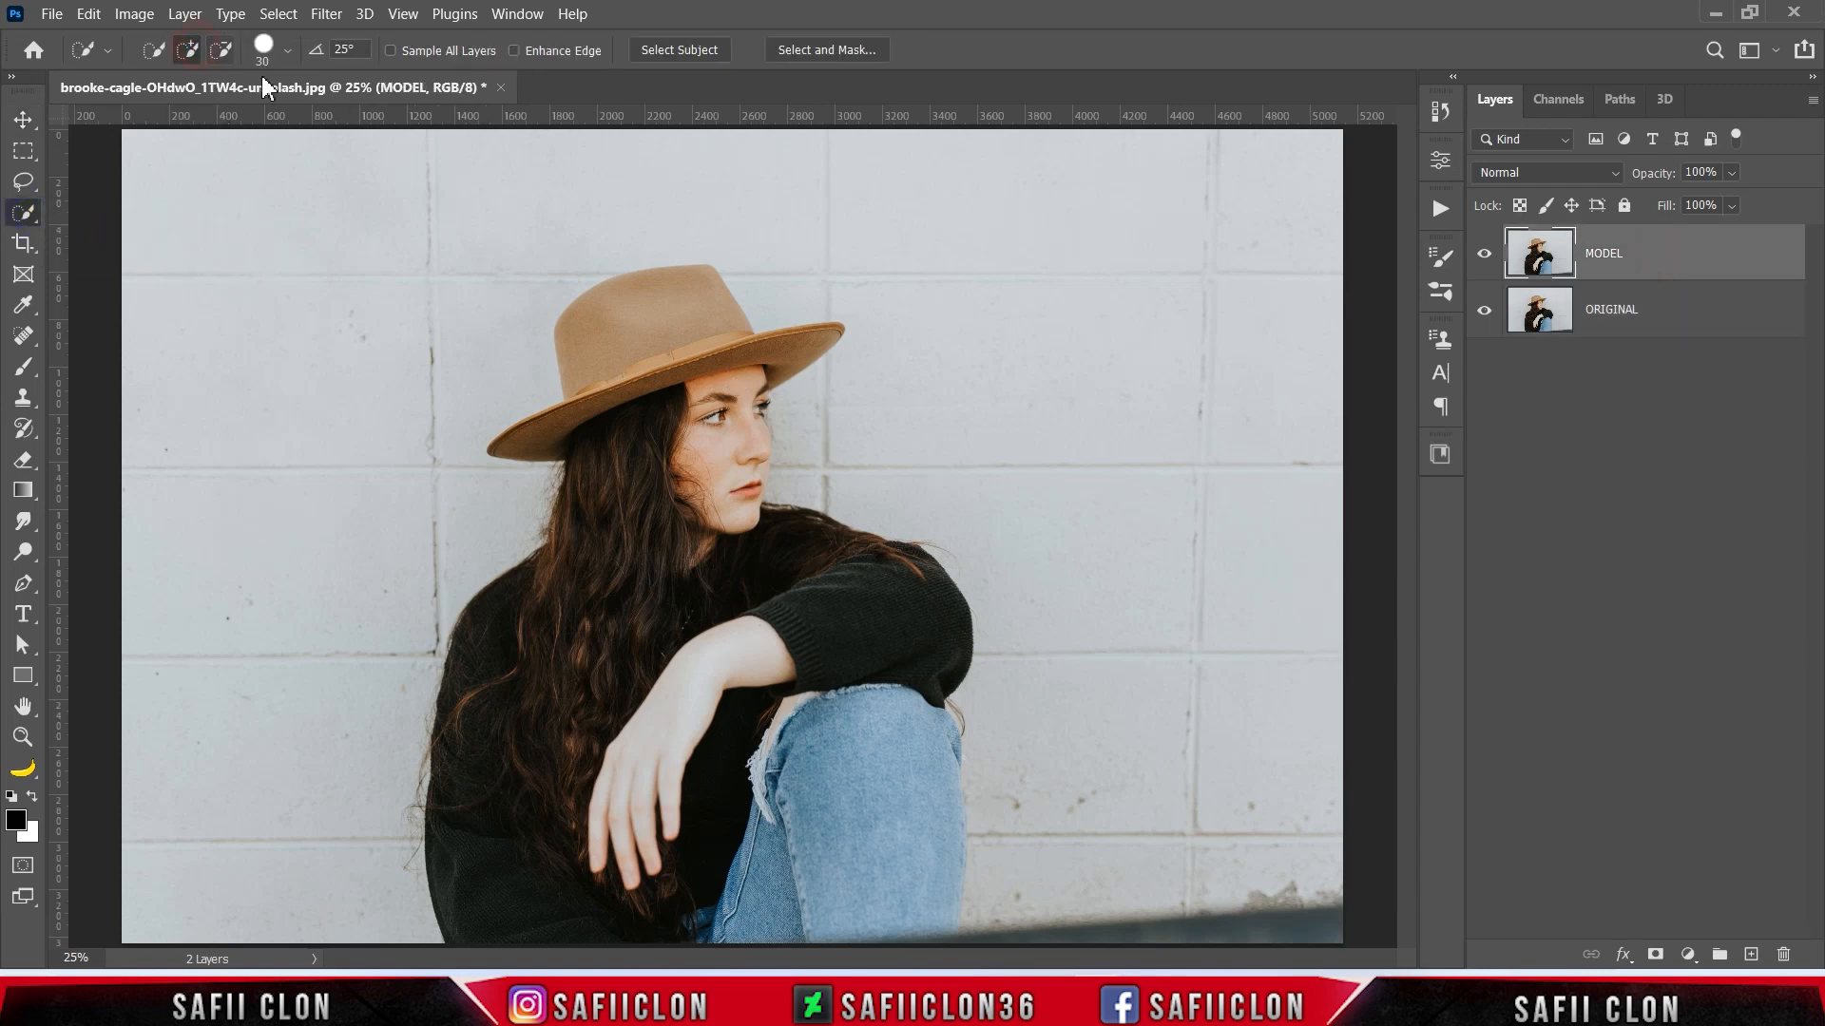
pyautogui.click(682, 44)
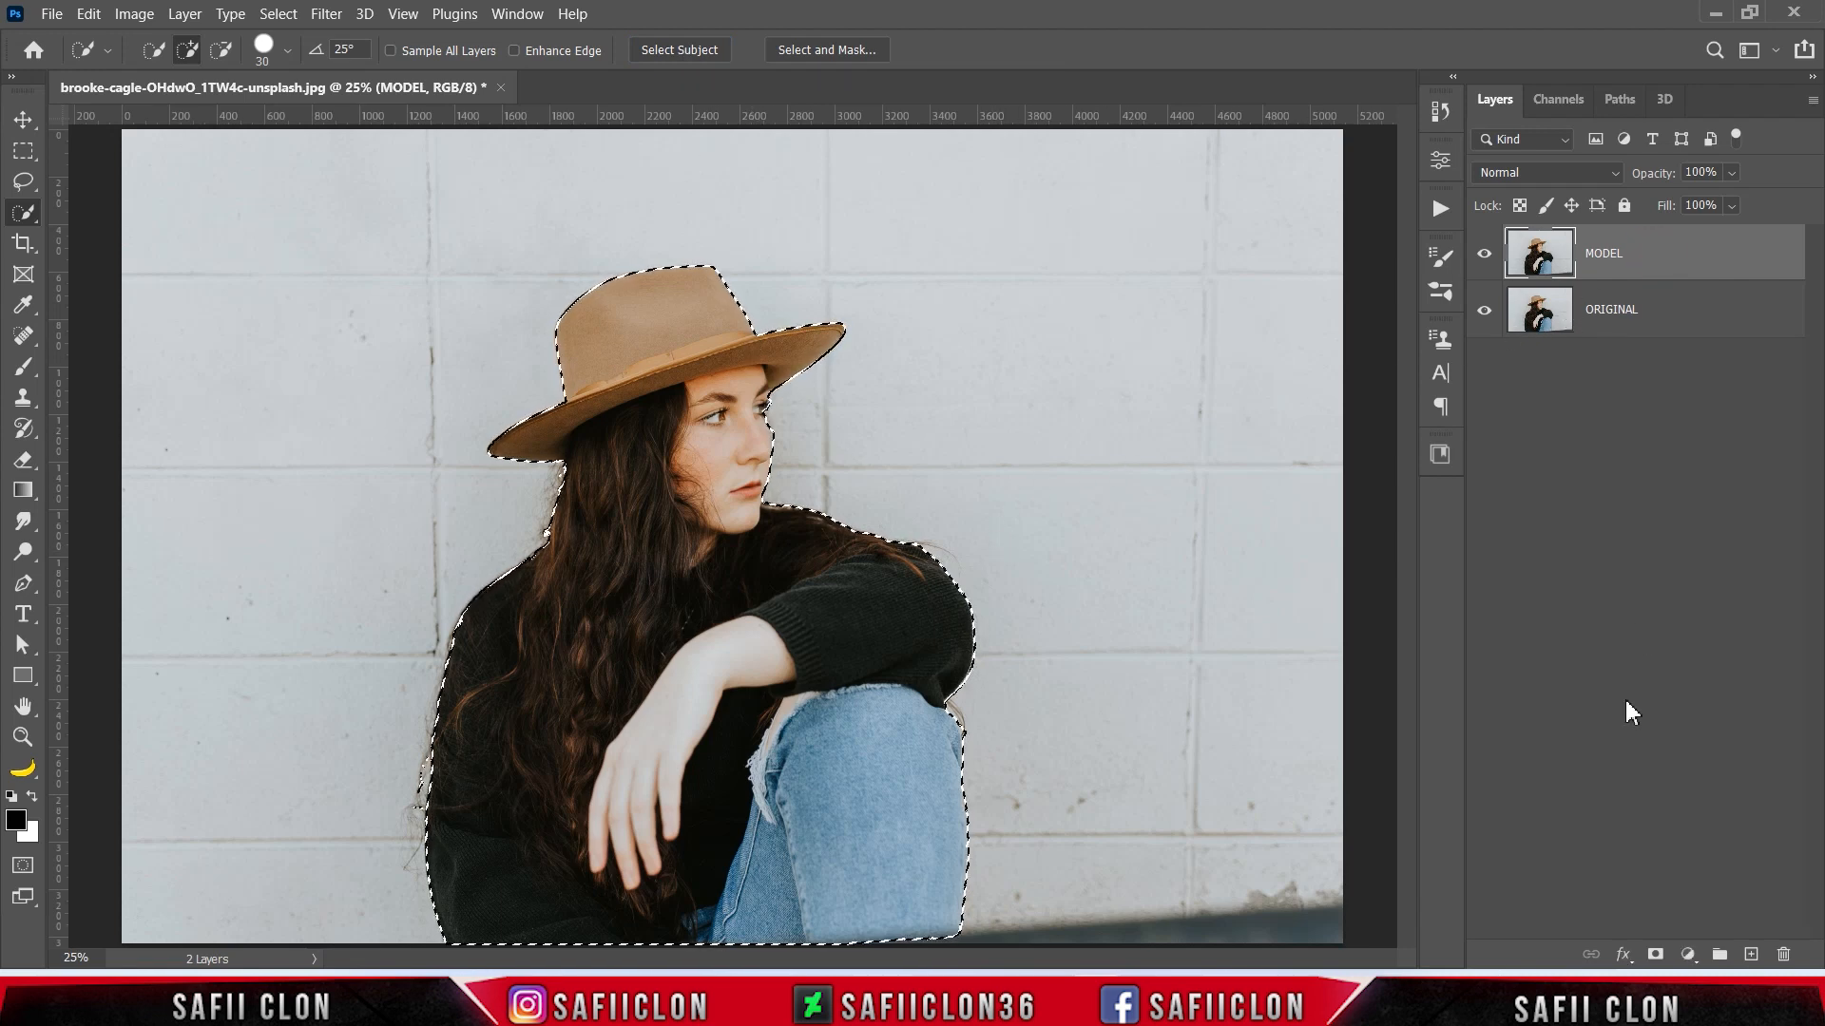
pyautogui.click(1654, 954)
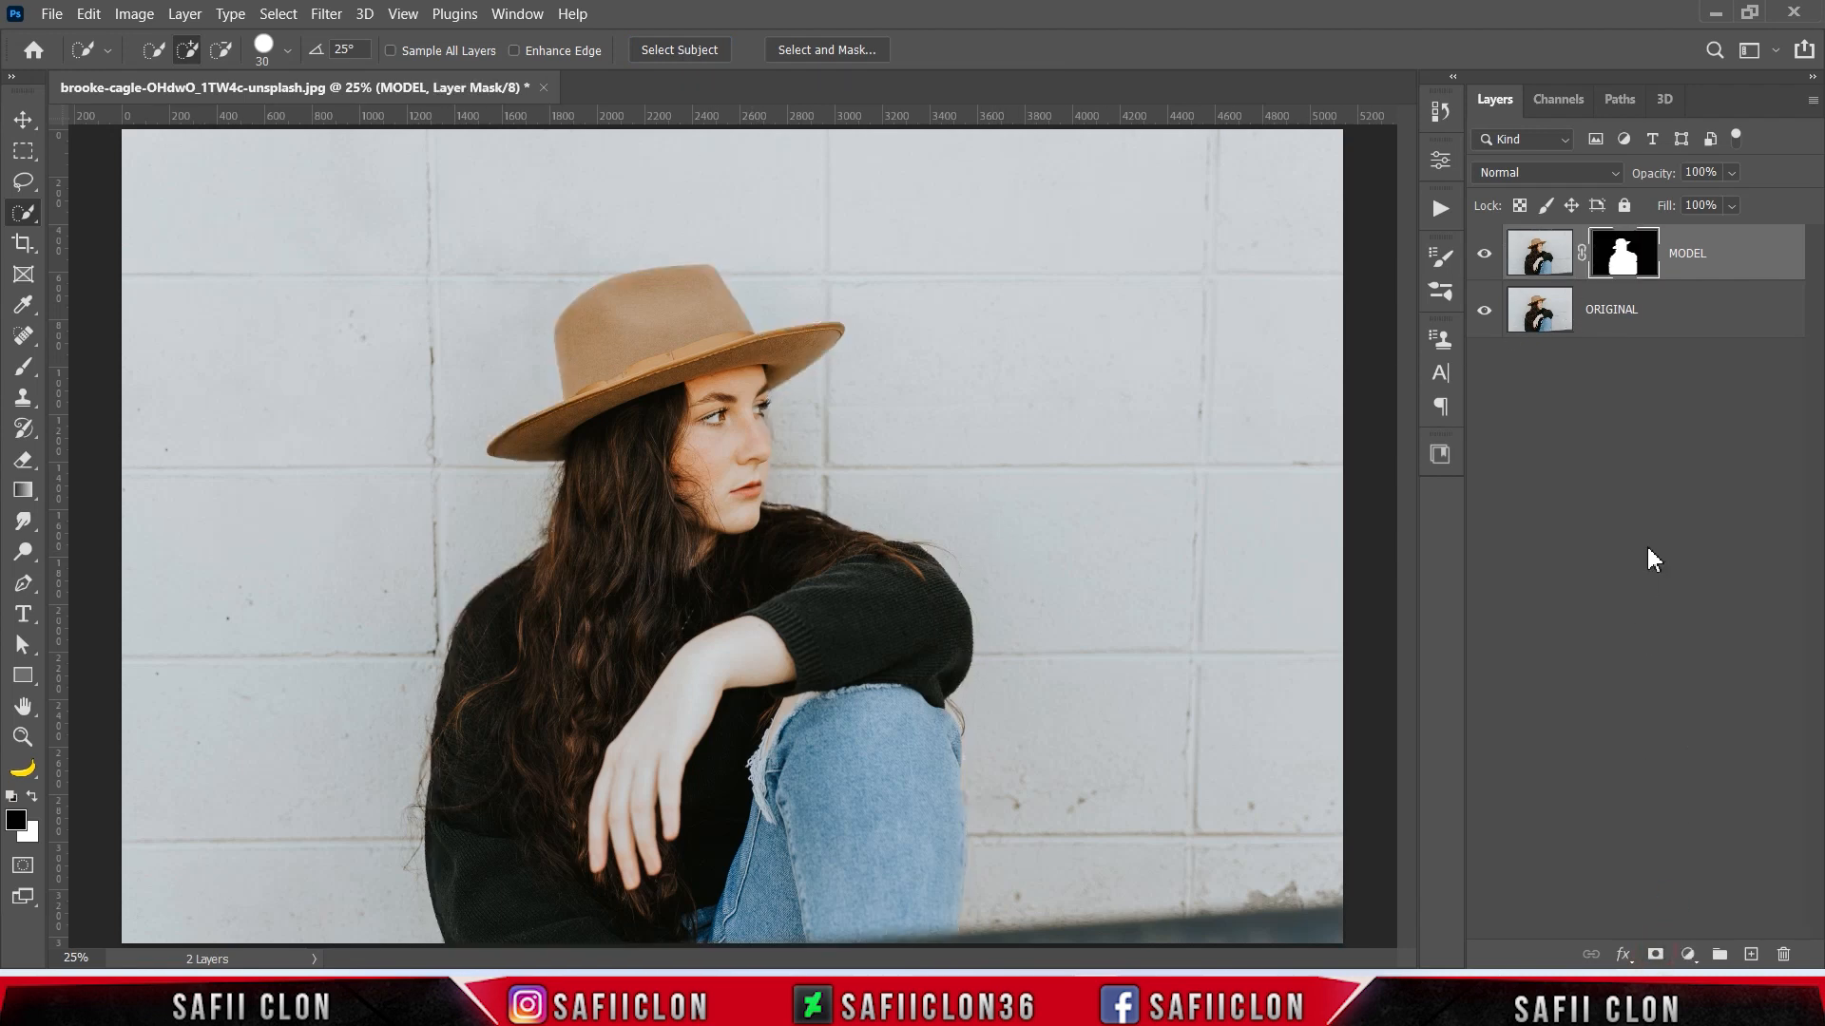
# - Check the cutout by toggling the ORIGINAL layer's visibility, and convert the masked MODEL layer to a smart object
pyautogui.click(1485, 312)
pyautogui.click(1485, 312)
pyautogui.click(1484, 312)
pyautogui.click(1484, 312)
pyautogui.rightClick(1731, 269)
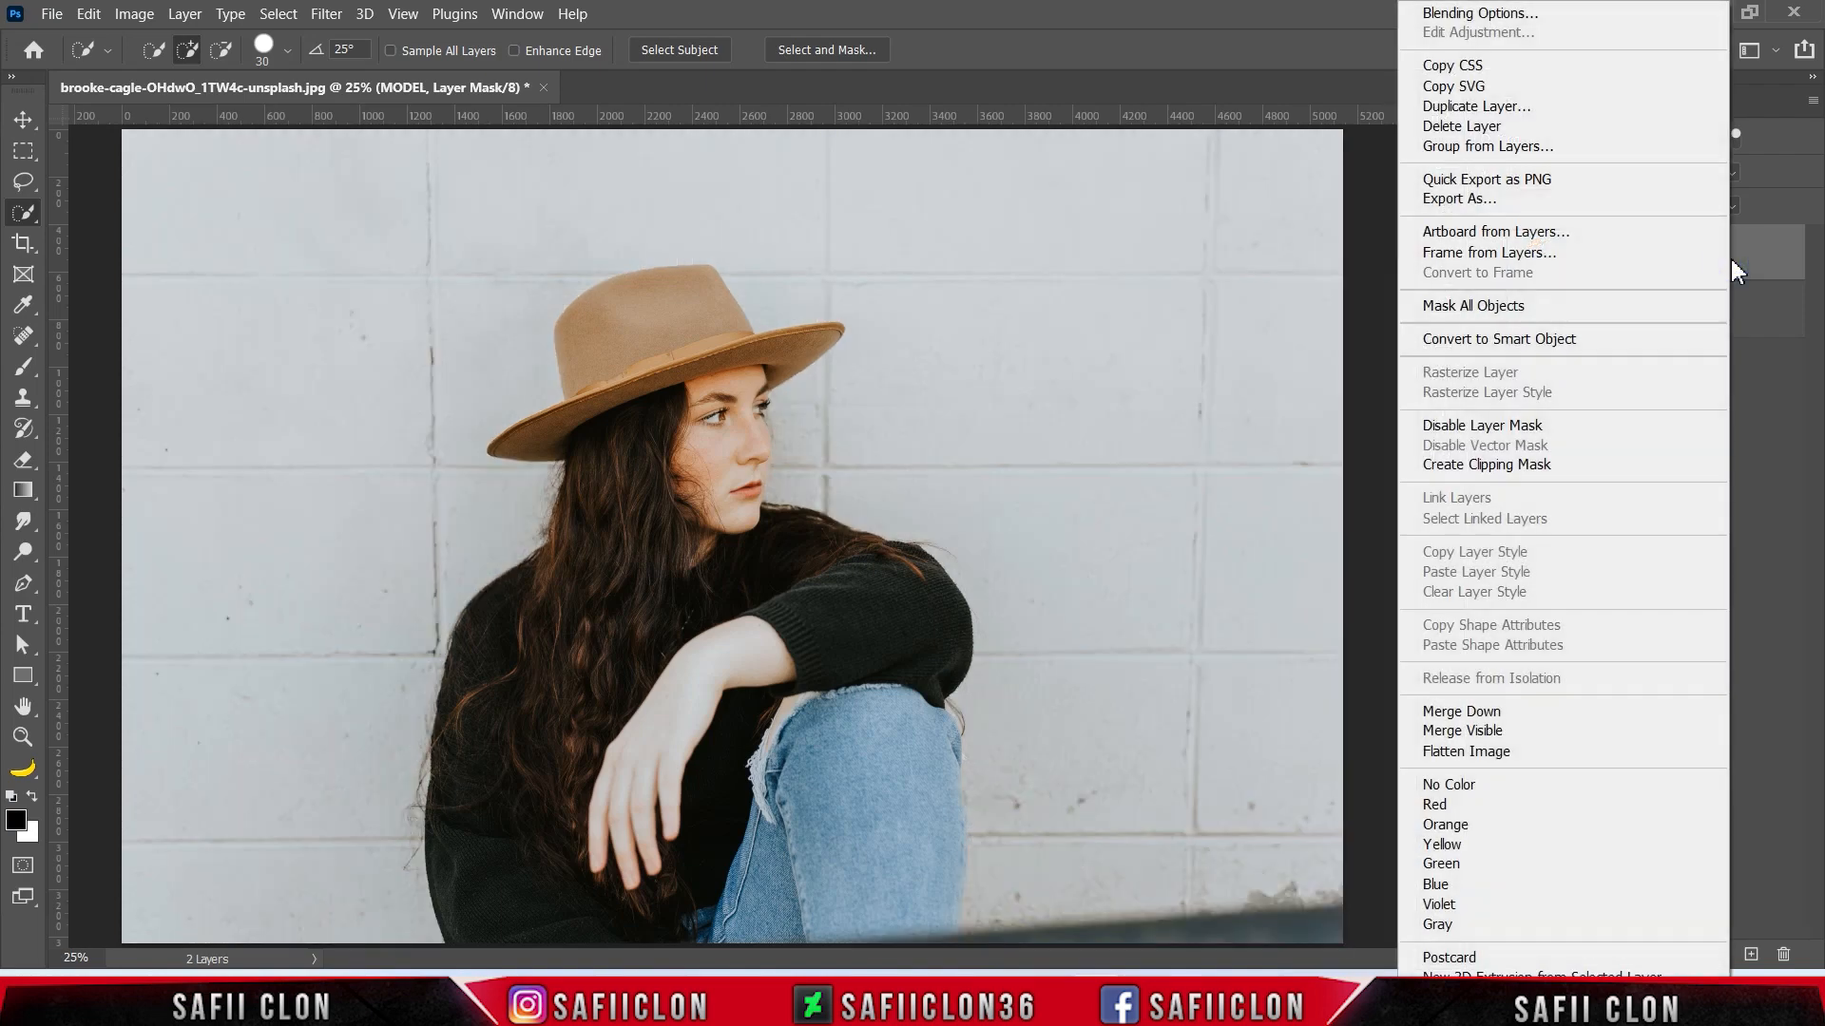
pyautogui.click(1516, 342)
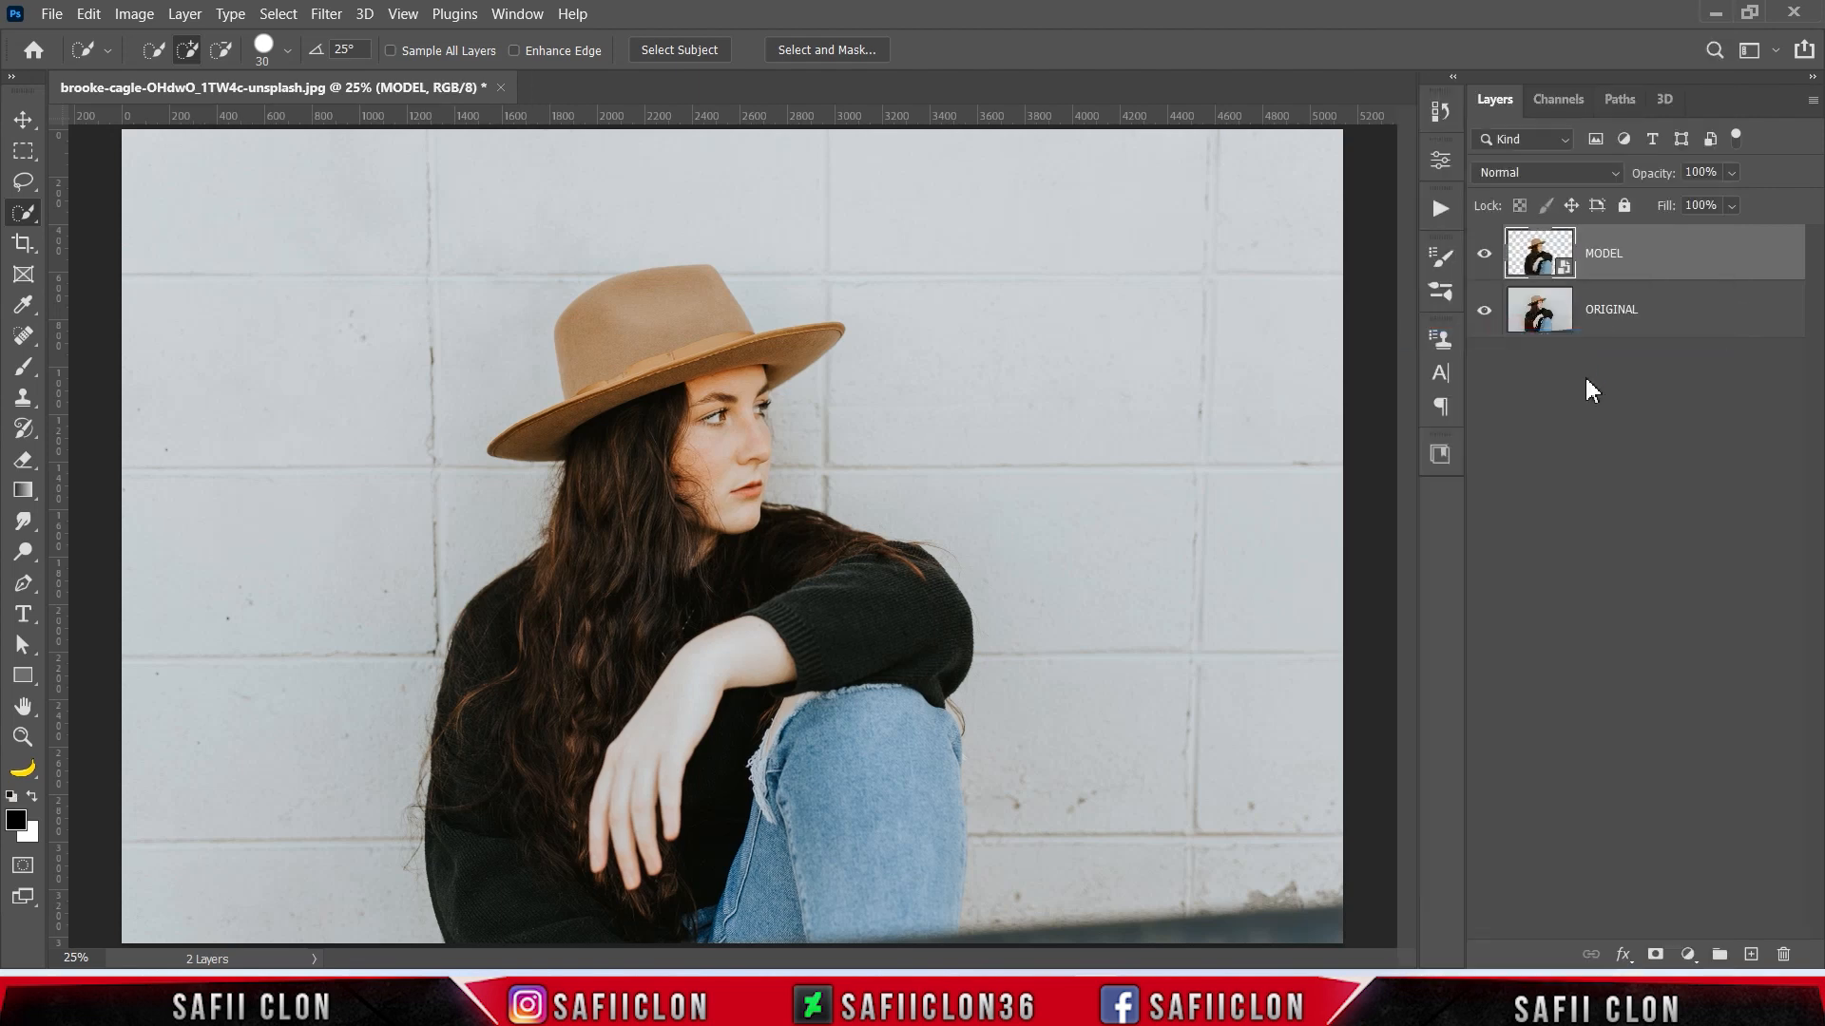
# - Open the MODEL layer in Liquify and set the Forward Warp tool to size 1200, pressure 46 and density 59
pyautogui.click(325, 13)
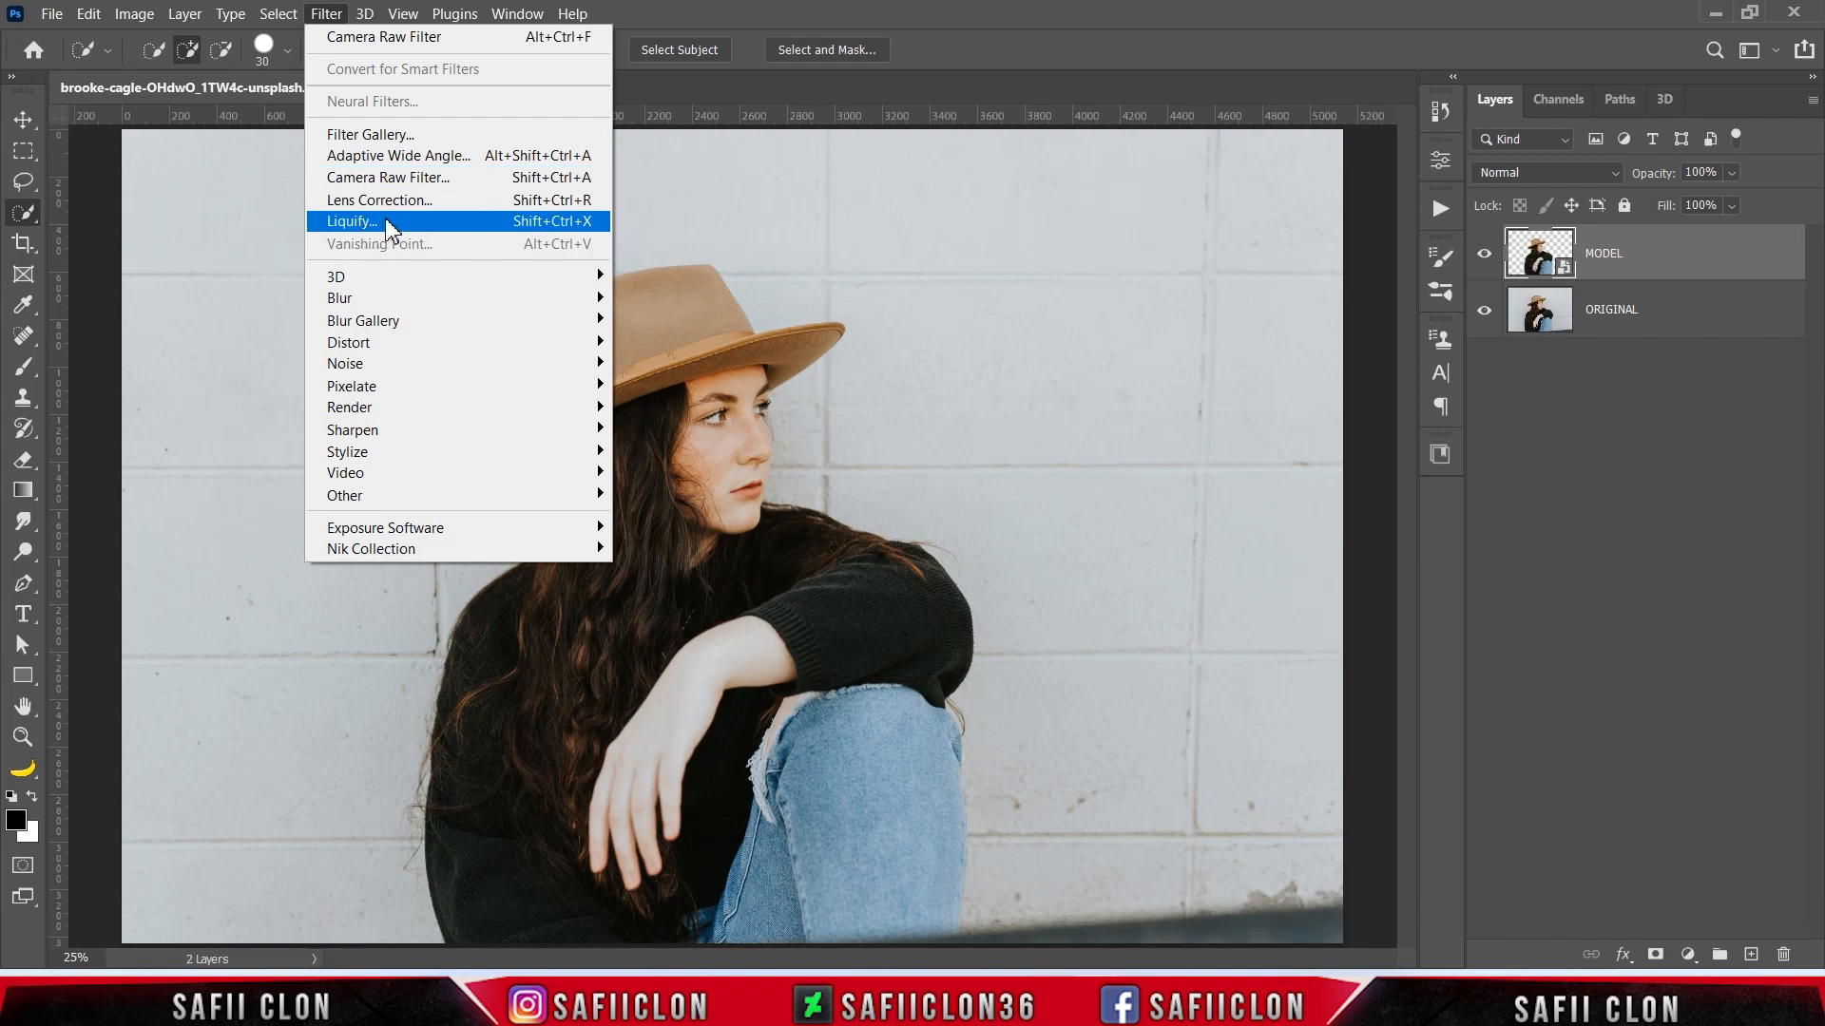
pyautogui.click(389, 226)
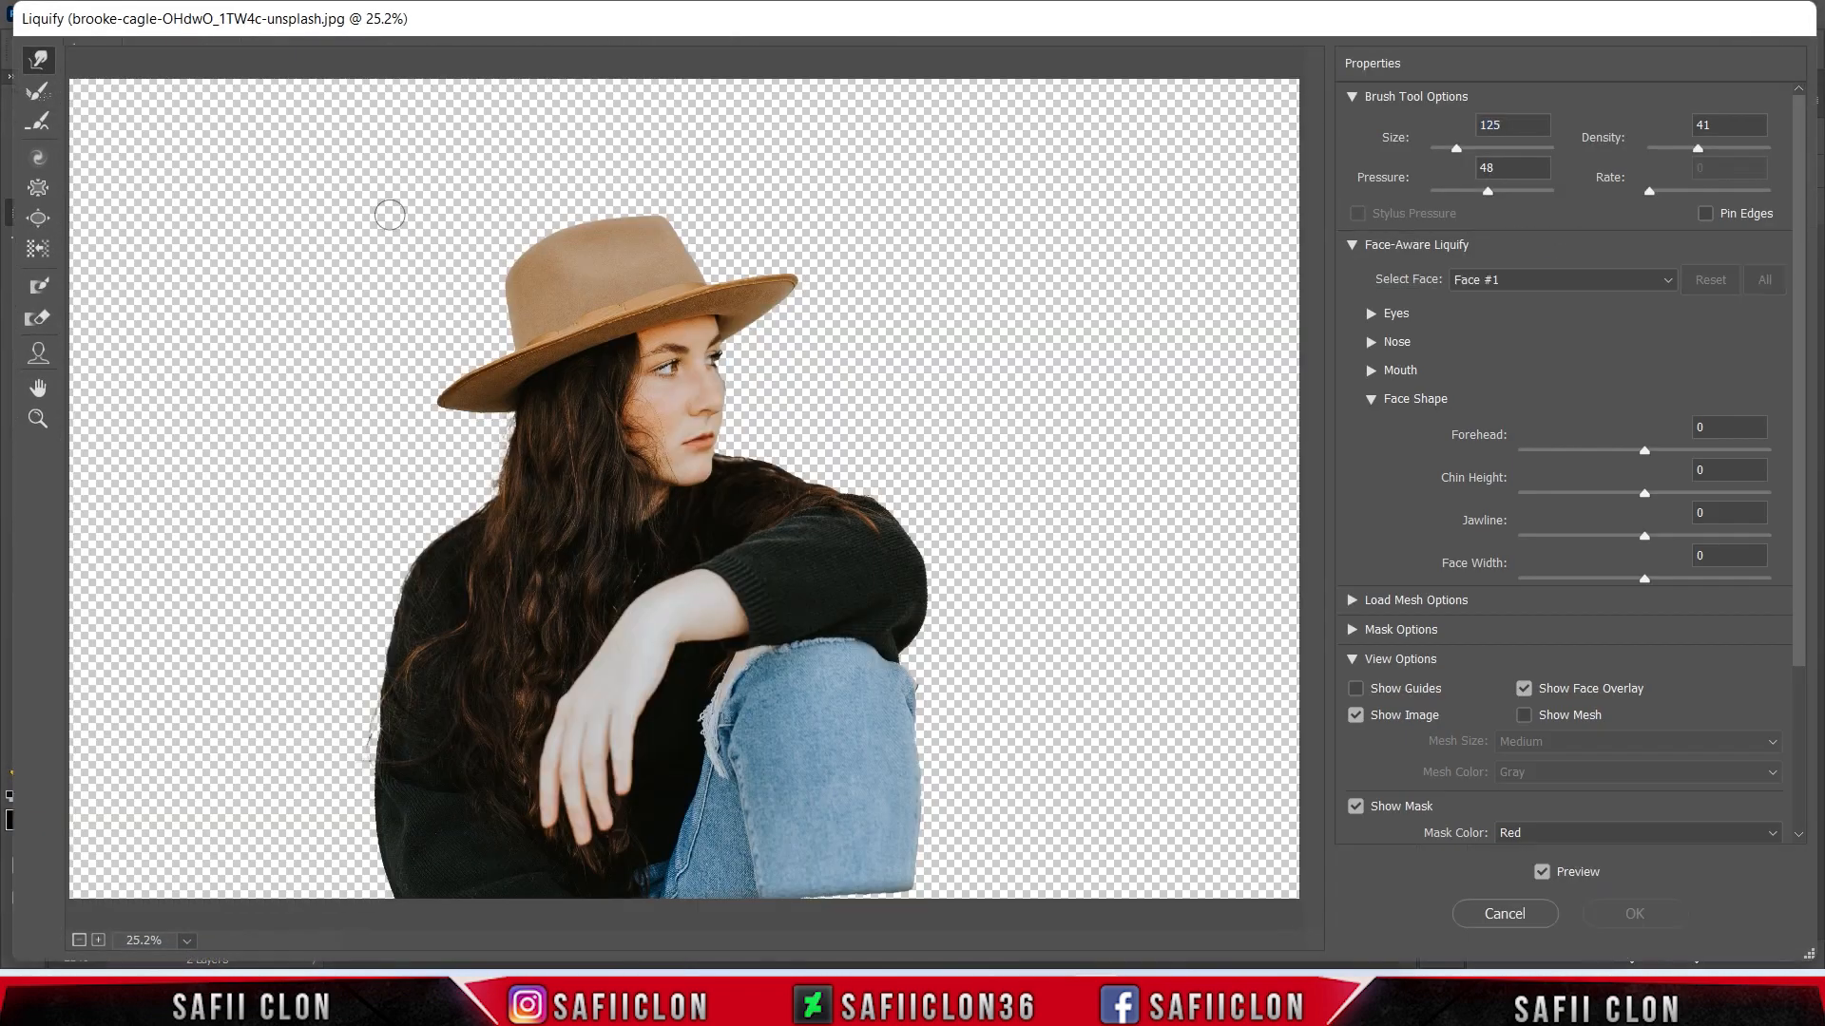
pyautogui.click(40, 59)
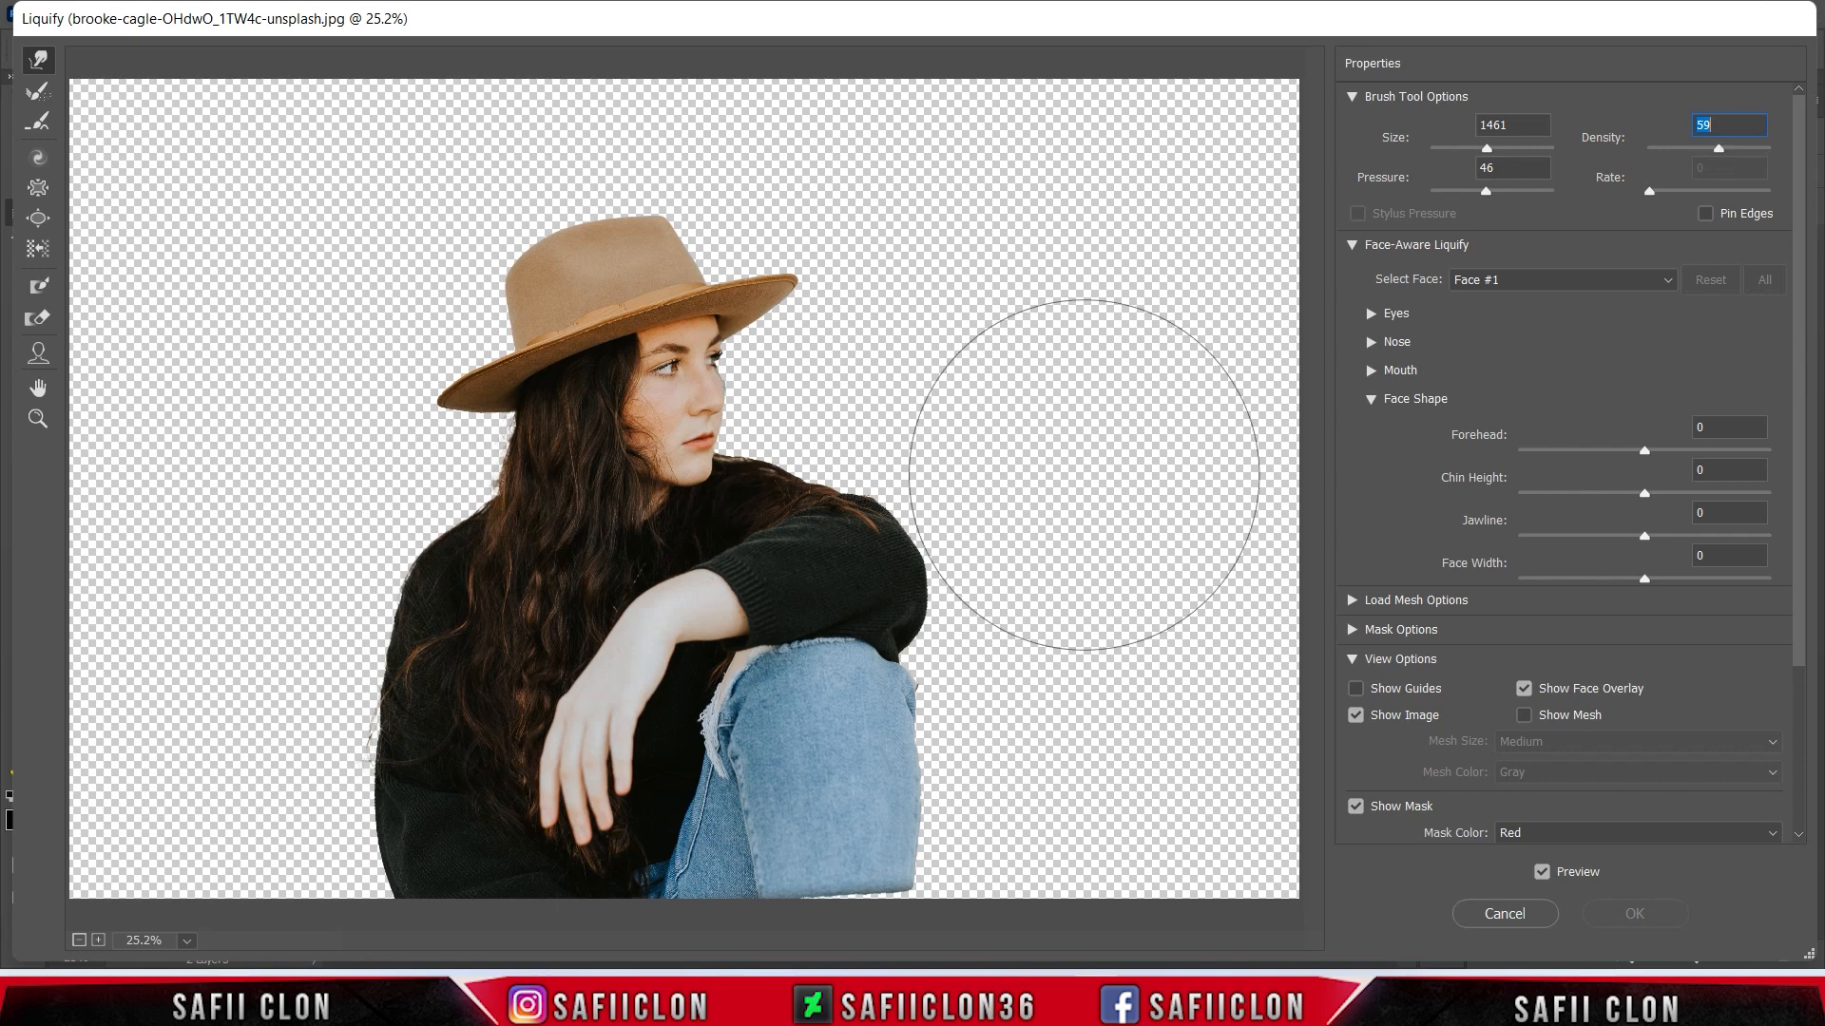
pyautogui.press('[')
pyautogui.press('[')
pyautogui.press('[')
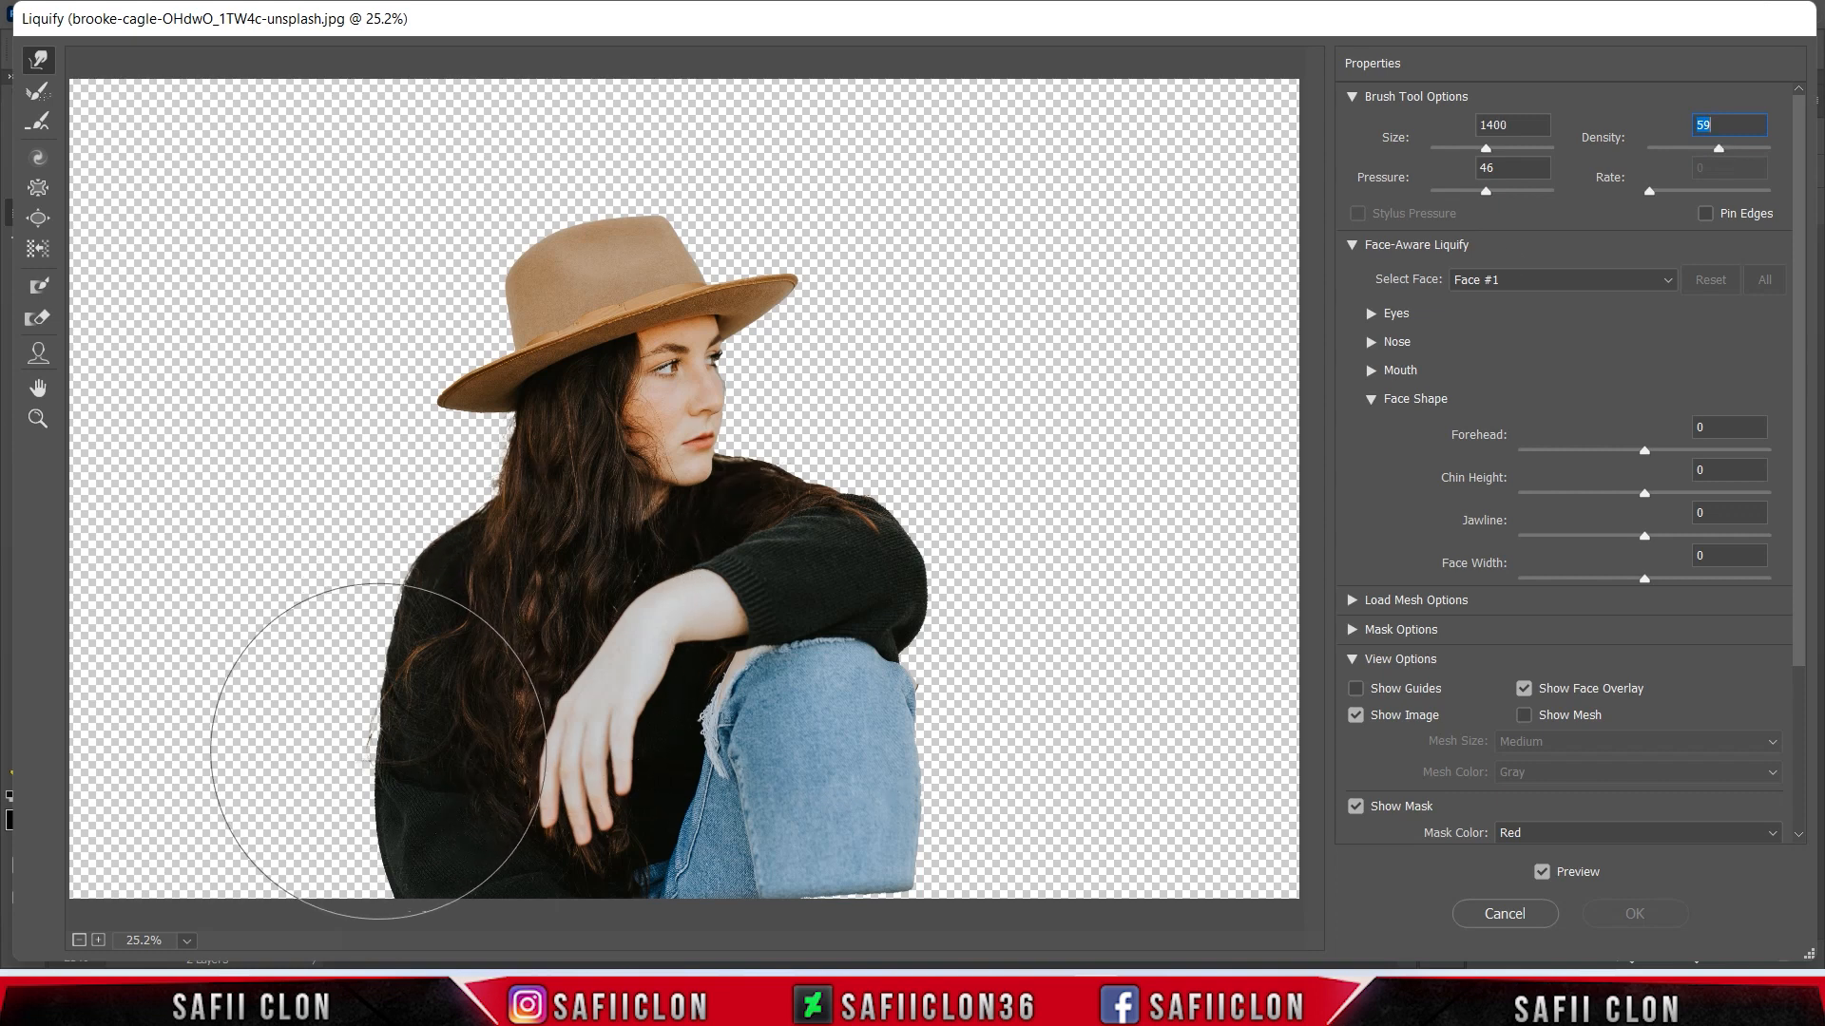
# - Push the back of the sweater outward behind the woman with large warp strokes
pyautogui.moveTo(393, 758); pyautogui.dragTo(210, 760)
pyautogui.moveTo(408, 818); pyautogui.dragTo(320, 816)
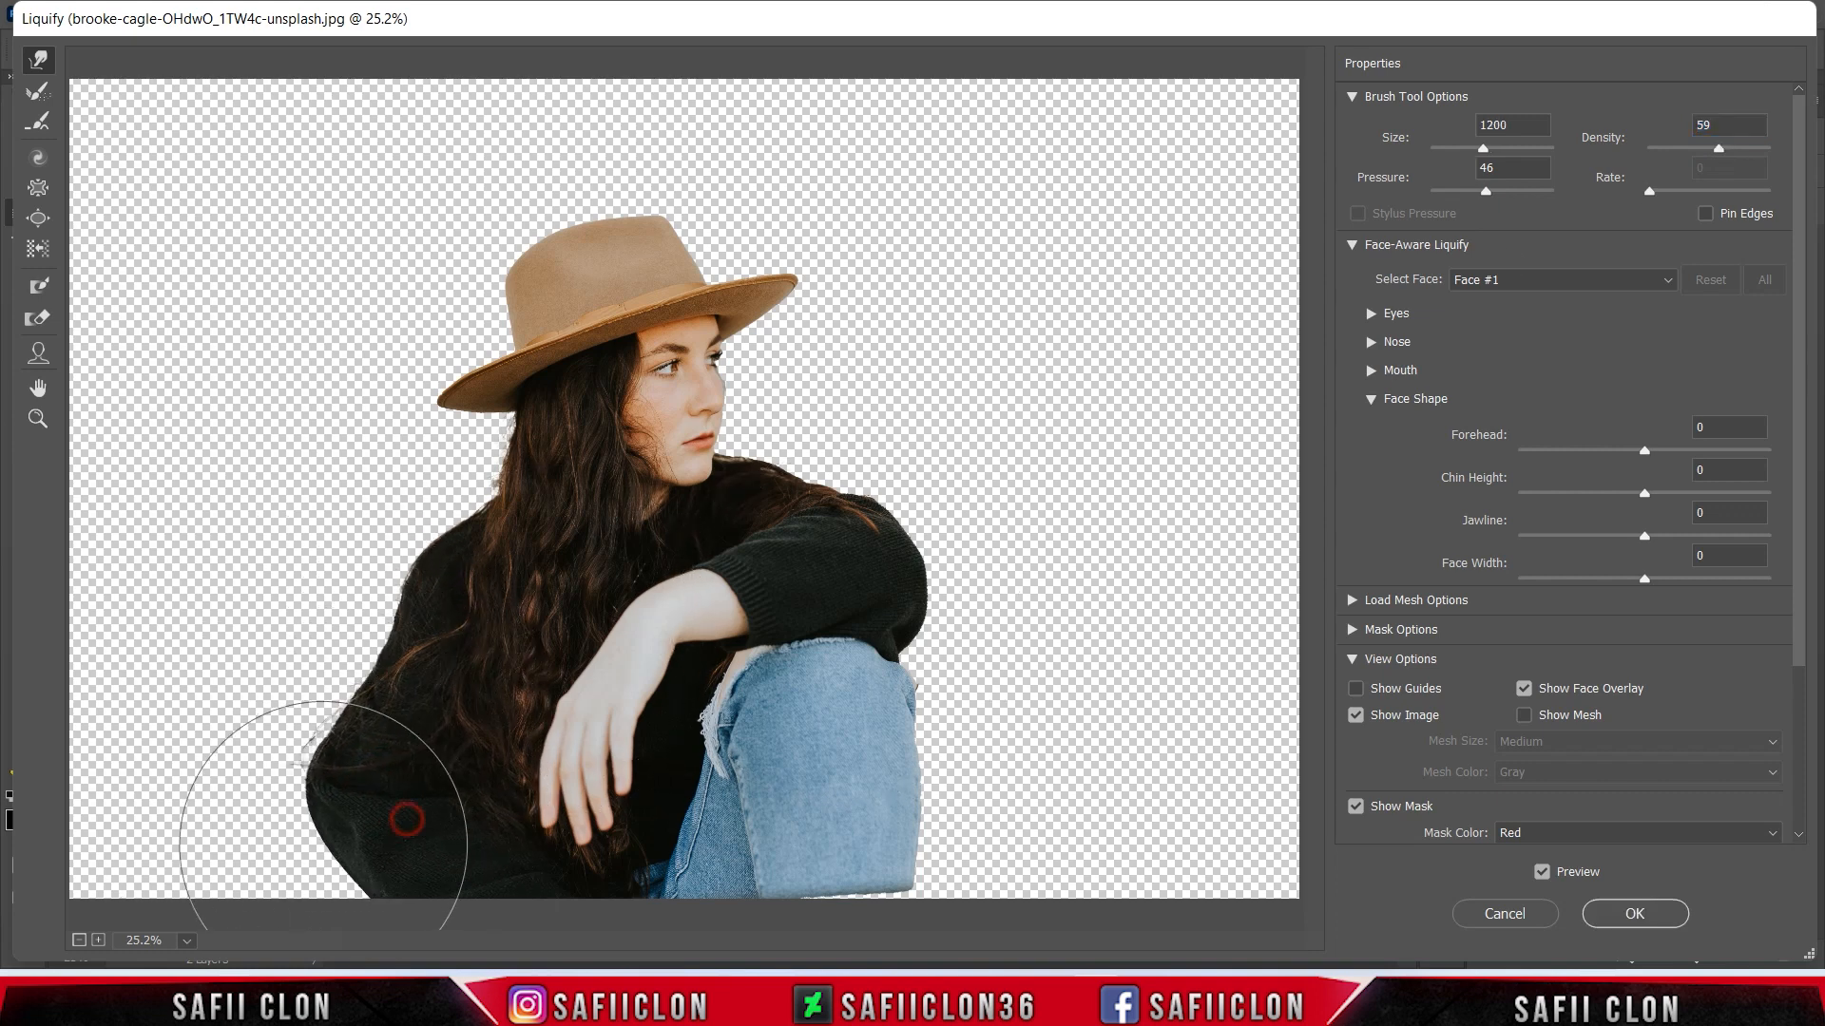
pyautogui.moveTo(396, 729); pyautogui.dragTo(363, 775)
pyautogui.moveTo(470, 519); pyautogui.dragTo(443, 522)
# - Pull pointed streaks outward from the lower back of the sweater, reducing the warp brush size between strokes
pyautogui.press('[')
pyautogui.press('[')
pyautogui.press('[')
pyautogui.press('[')
pyautogui.press('[')
pyautogui.press('[')
pyautogui.moveTo(362, 825)
pyautogui.mouseDown()
pyautogui.moveTo(244, 843)
pyautogui.moveTo(197, 800)
pyautogui.mouseUp()
pyautogui.press('[')
pyautogui.press('[')
pyautogui.moveTo(305, 846); pyautogui.dragTo(182, 839)
pyautogui.moveTo(345, 881)
pyautogui.mouseDown()
pyautogui.moveTo(243, 893)
pyautogui.moveTo(361, 852)
pyautogui.moveTo(245, 855)
pyautogui.mouseUp()
# - Stretch long streaks out of the sweater's middle and upper back, starting with a warp brush size of 700
pyautogui.press(']')
pyautogui.press(']')
pyautogui.press(']')
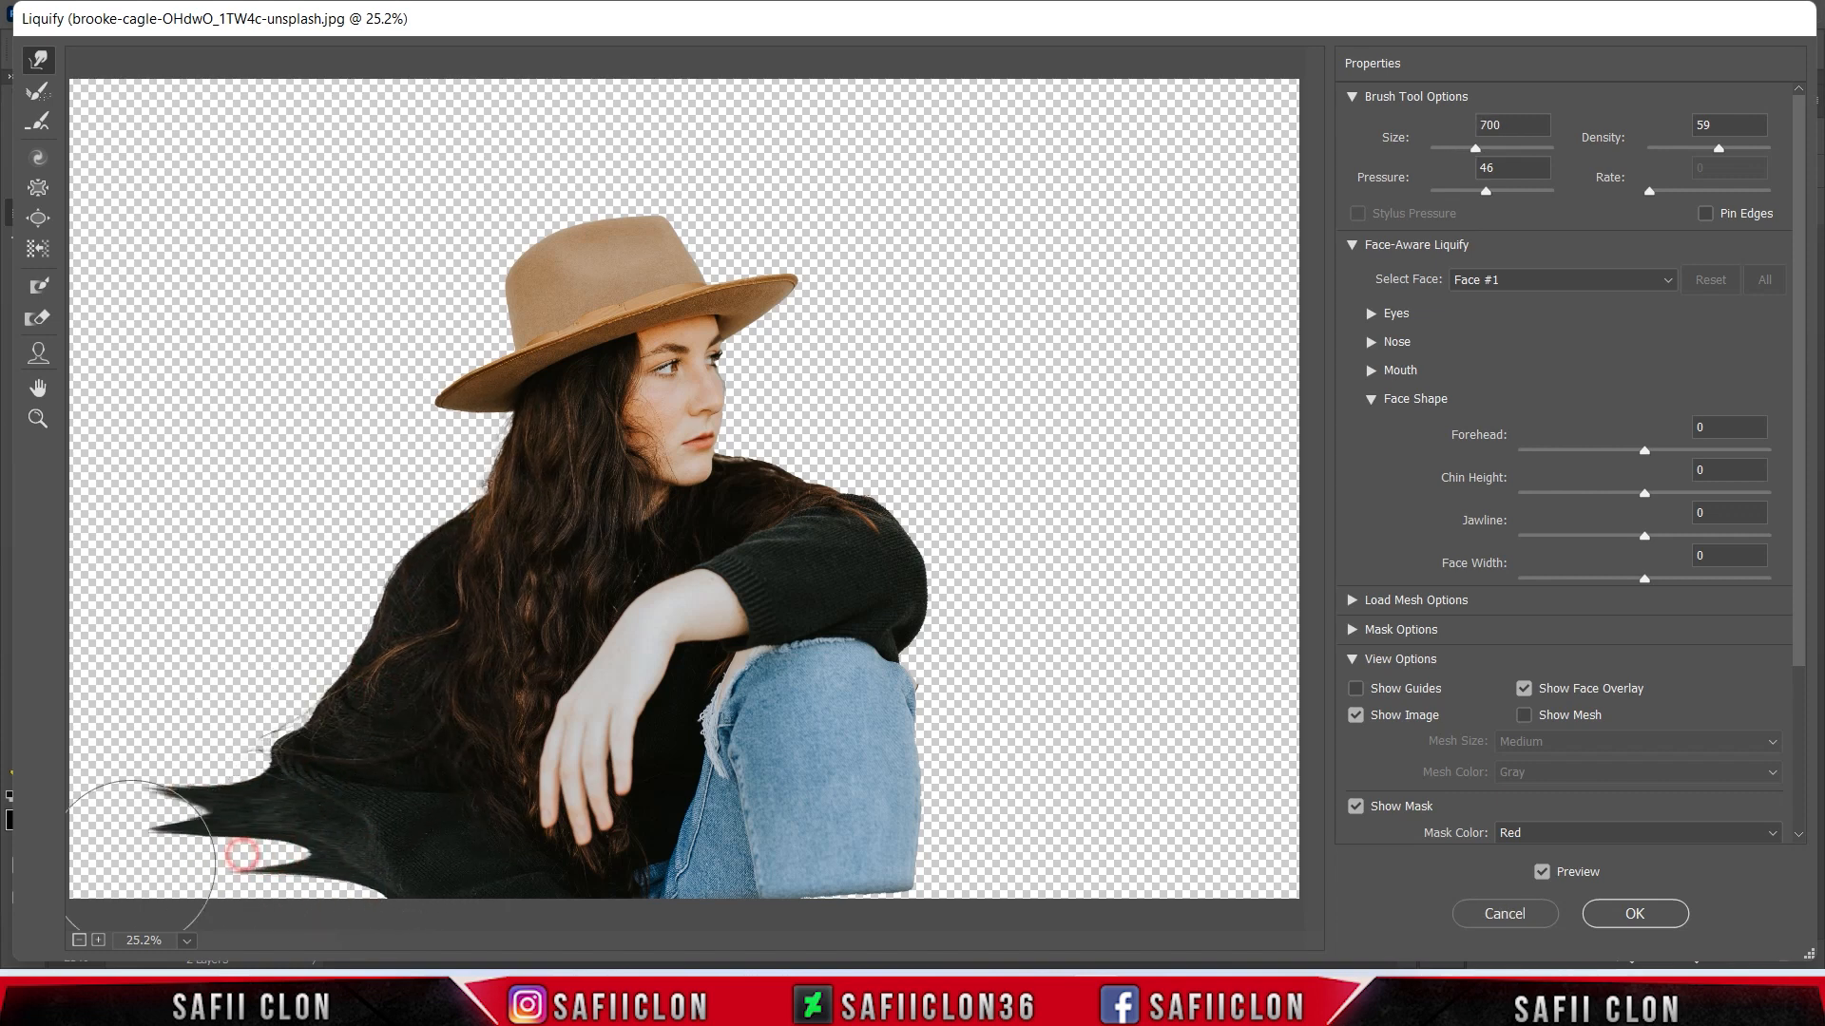
pyautogui.moveTo(316, 716); pyautogui.dragTo(263, 694)
pyautogui.moveTo(345, 617); pyautogui.dragTo(154, 684)
pyautogui.press('[')
pyautogui.press('[')
pyautogui.moveTo(276, 748); pyautogui.dragTo(174, 748)
pyautogui.moveTo(337, 623); pyautogui.dragTo(126, 625)
pyautogui.moveTo(430, 553); pyautogui.dragTo(170, 568)
# - Pull the hair behind the woman's shoulder and neck outward into streaks with a slightly smaller brush
pyautogui.press('[')
pyautogui.moveTo(472, 480); pyautogui.dragTo(273, 530)
pyautogui.moveTo(493, 432); pyautogui.dragTo(373, 466)
# - Stretch the rear brim and back of the hat's crown outward into tapered streaks, using progressively smaller brushes
pyautogui.moveTo(454, 410); pyautogui.dragTo(209, 408)
pyautogui.moveTo(500, 340)
pyautogui.mouseDown()
pyautogui.moveTo(428, 314)
pyautogui.moveTo(311, 355)
pyautogui.mouseUp()
pyautogui.moveTo(463, 362); pyautogui.dragTo(217, 429)
pyautogui.press('[')
pyautogui.press('[')
# - Extend the lower edge of the hat's rear brim outward with a warp brush size of 125
pyautogui.press('[')
pyautogui.moveTo(354, 381); pyautogui.dragTo(159, 411)
pyautogui.moveTo(443, 353); pyautogui.dragTo(262, 391)
pyautogui.press('[')
pyautogui.press('[')
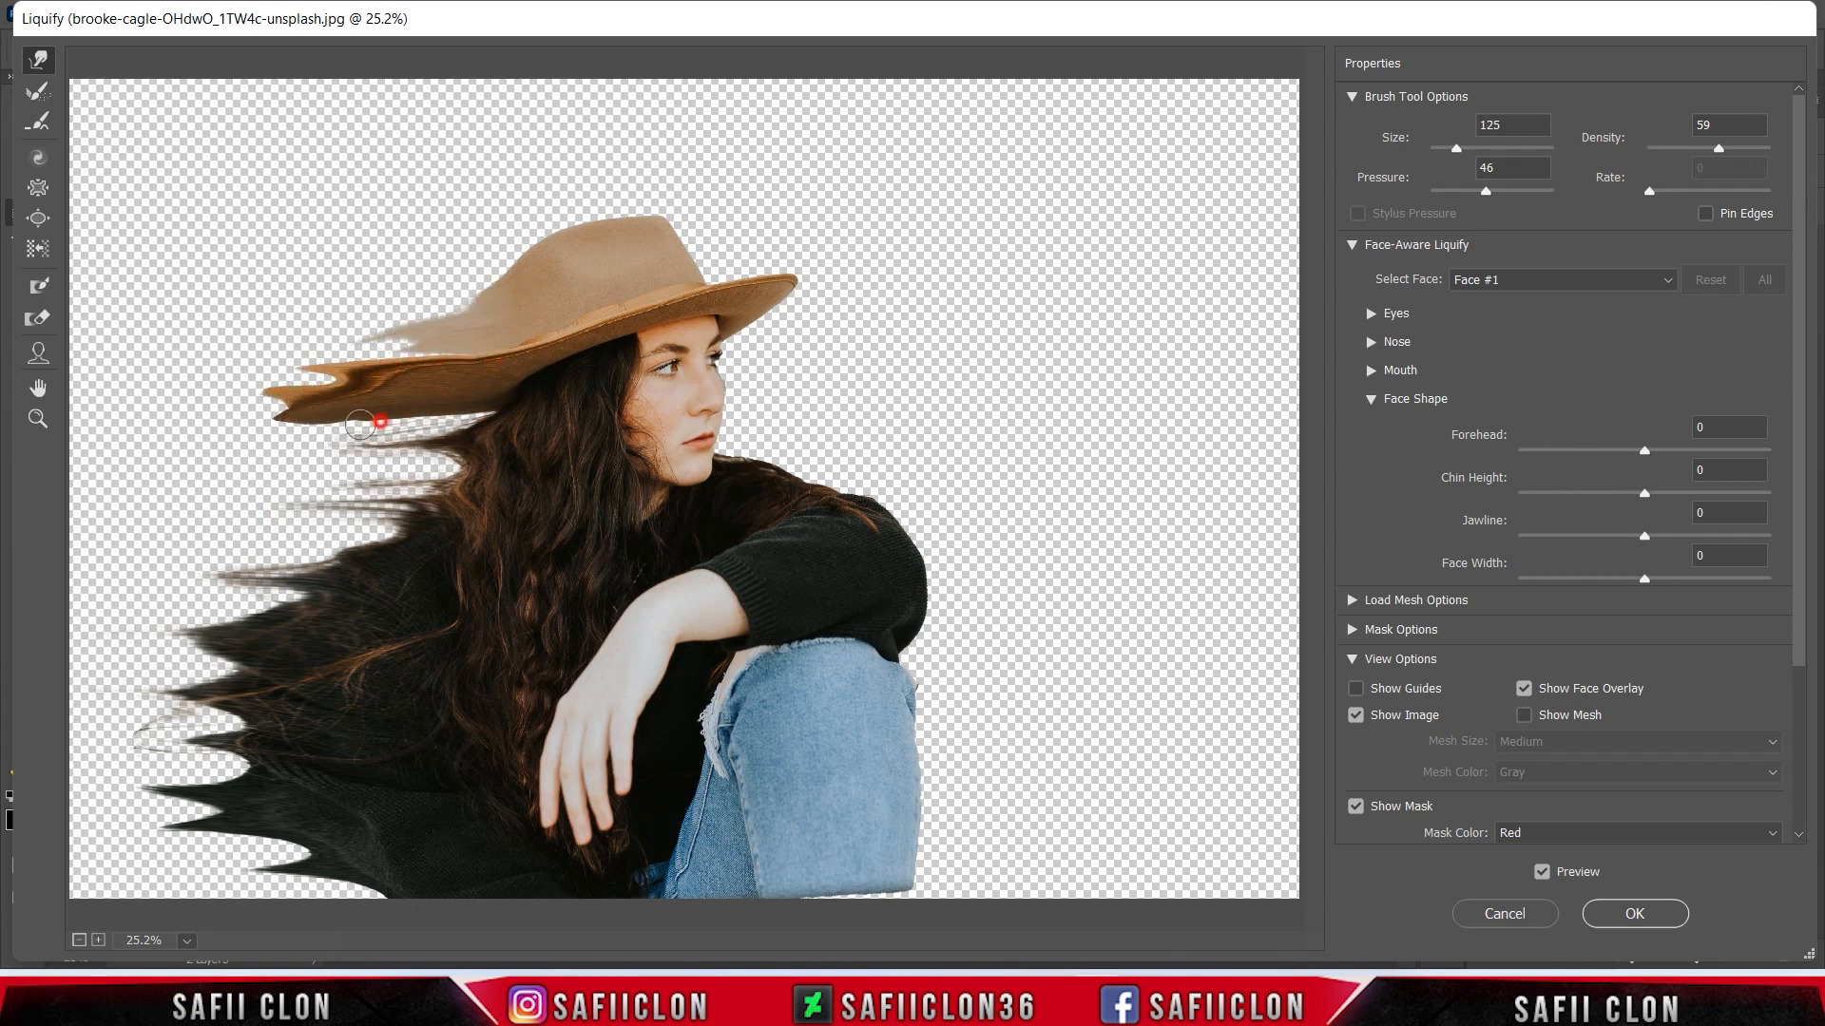
pyautogui.moveTo(372, 419); pyautogui.dragTo(285, 439)
pyautogui.moveTo(508, 414); pyautogui.dragTo(168, 428)
# - Pull the back of the hat's crown and upper brim into wispy streaks, enlarging the warp brush to 300
pyautogui.press(']')
pyautogui.press(']')
pyautogui.moveTo(322, 356); pyautogui.dragTo(304, 356)
# - Lengthen the streaks of the sweater's upper back and the hair behind it, enlarging the warp brush to 500
pyautogui.press(']')
pyautogui.press(']')
pyautogui.moveTo(502, 291)
pyautogui.mouseDown()
pyautogui.moveTo(361, 300)
pyautogui.moveTo(317, 326)
pyautogui.mouseUp()
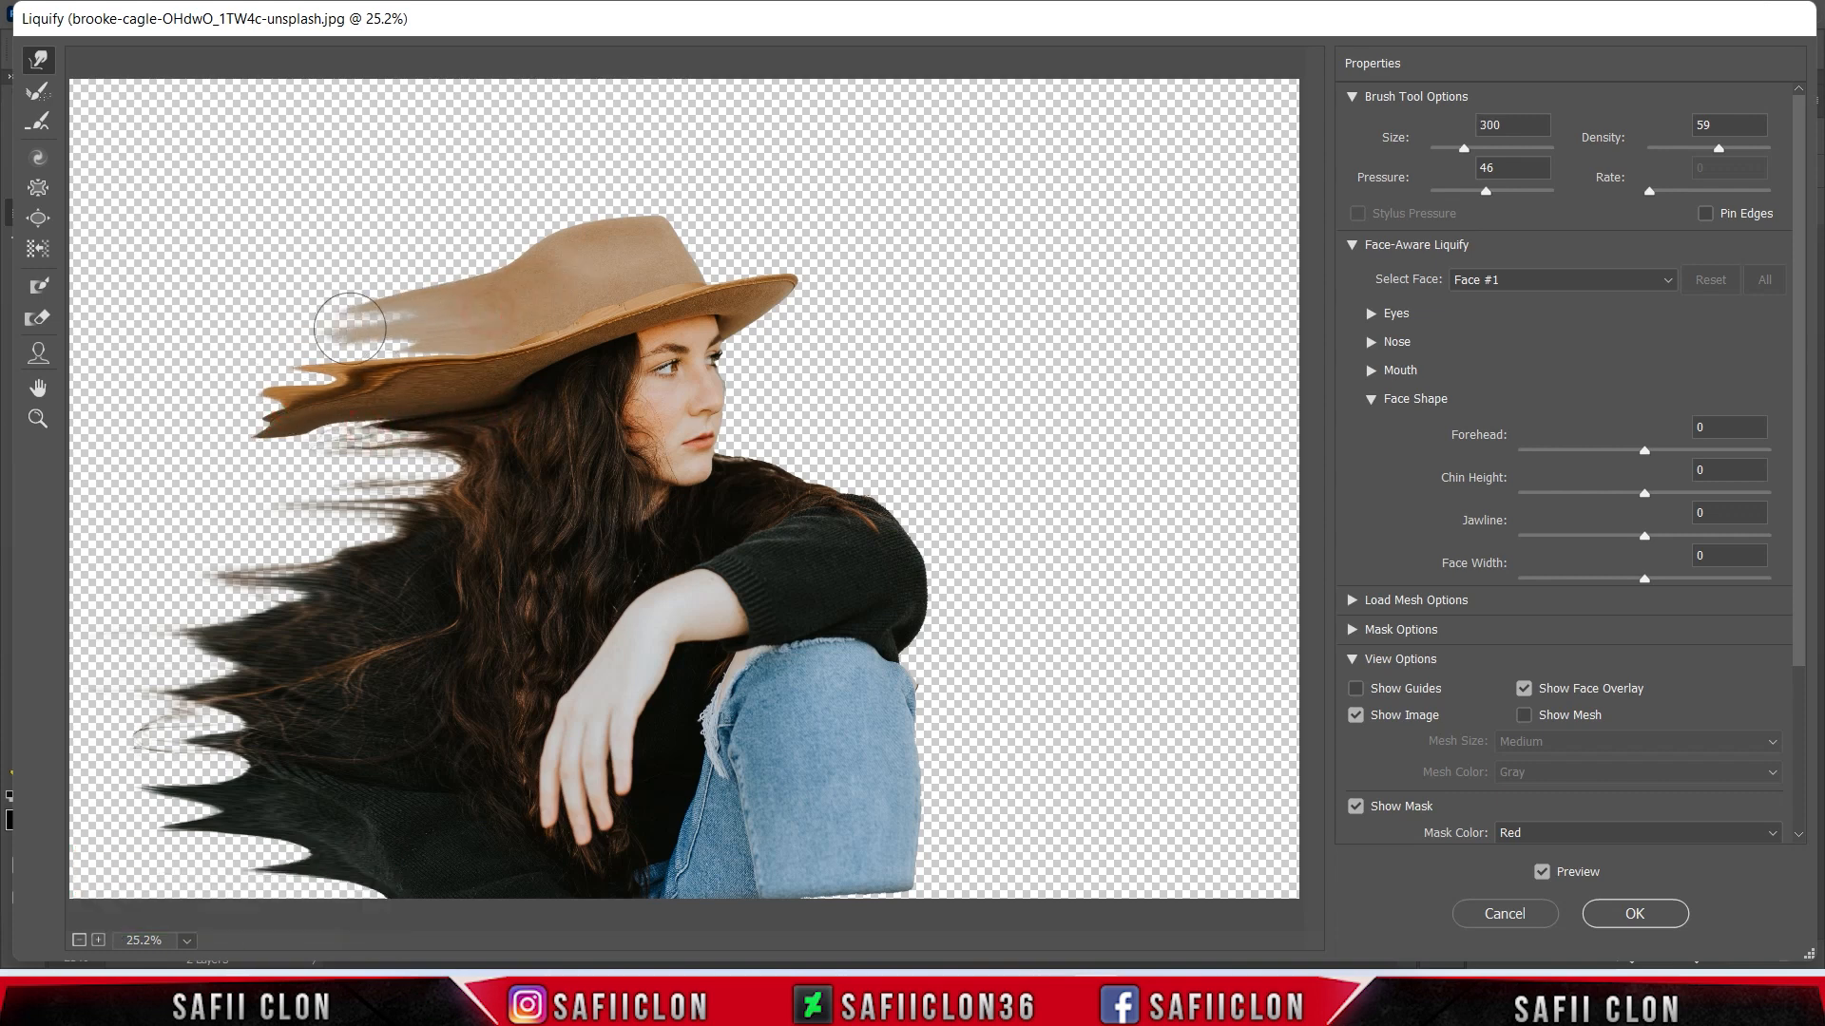
pyautogui.moveTo(428, 353); pyautogui.dragTo(291, 372)
pyautogui.moveTo(313, 596)
pyautogui.mouseDown()
pyautogui.moveTo(157, 614)
pyautogui.moveTo(148, 645)
pyautogui.mouseUp()
# - Lengthen the tips of the upper-back, hair and hat streaks and stretch the sweater's bottom edge outward
pyautogui.press(']')
pyautogui.press(']')
pyautogui.moveTo(481, 506); pyautogui.dragTo(278, 513)
pyautogui.moveTo(475, 478); pyautogui.dragTo(279, 496)
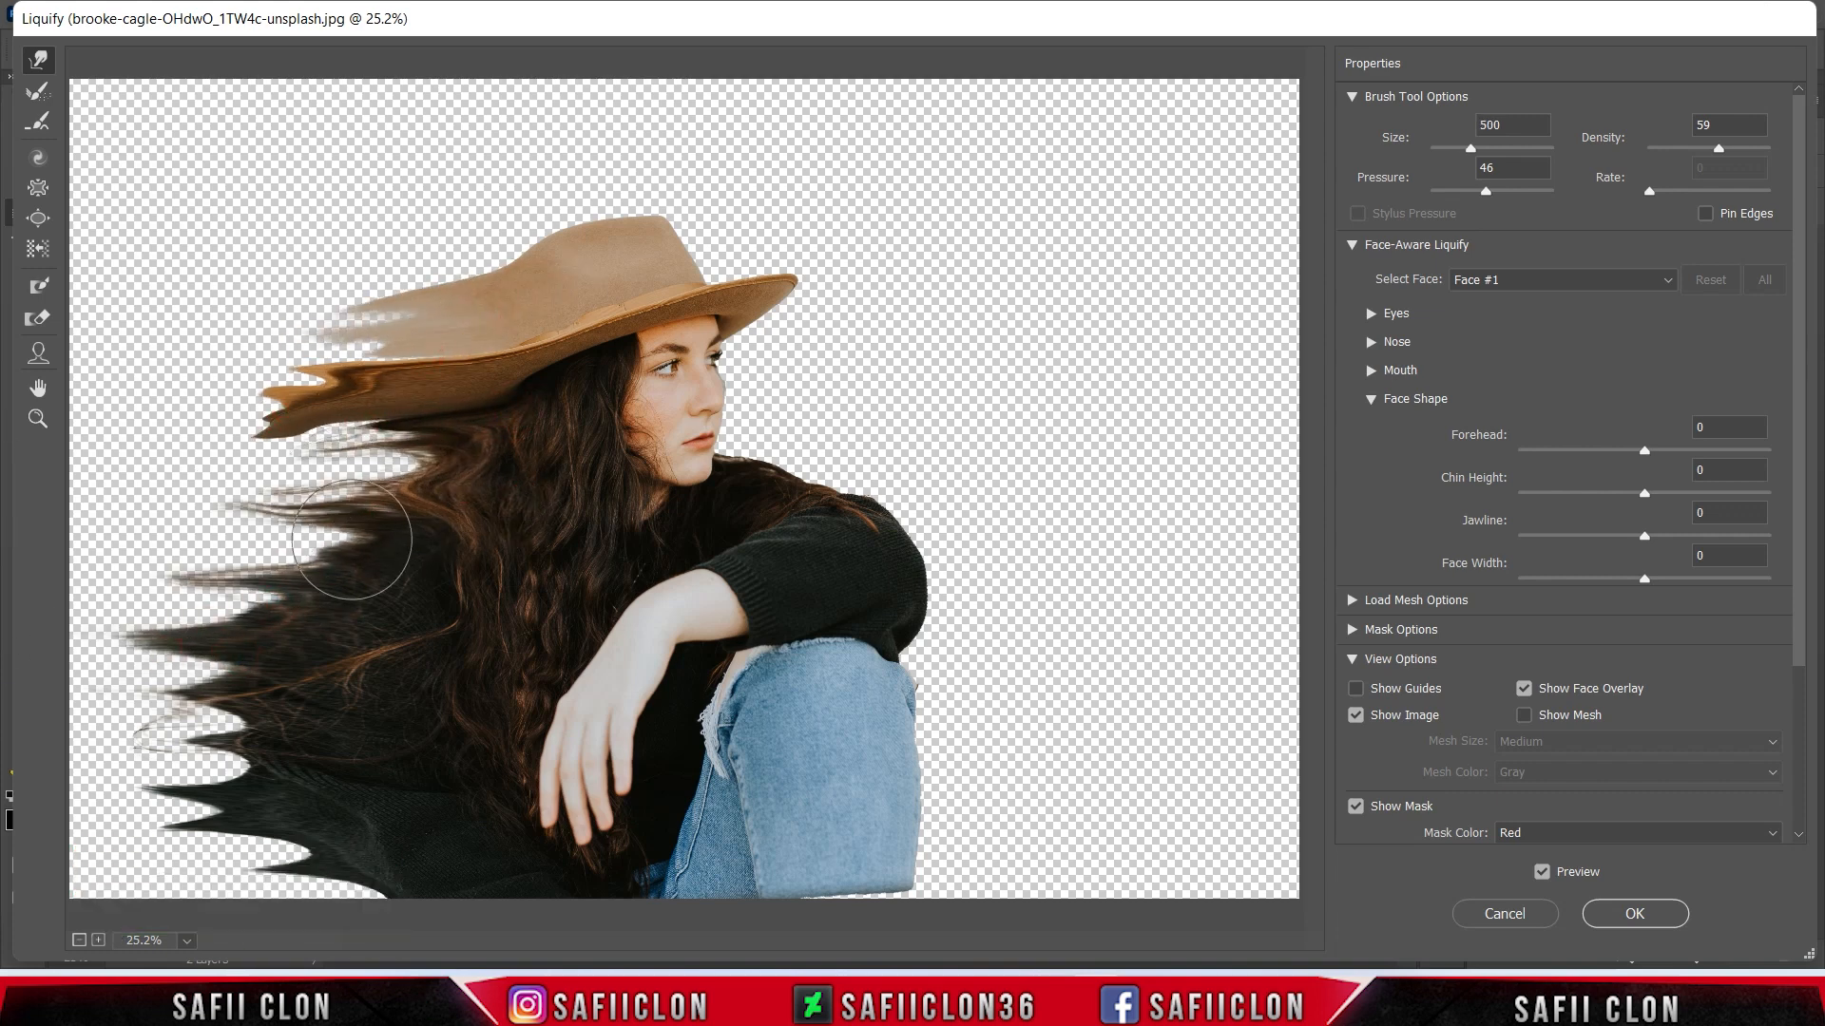
pyautogui.moveTo(314, 559); pyautogui.dragTo(188, 562)
# - Bend and extend the streaks at the sweater's lower back with the size 500 warp brush
pyautogui.moveTo(186, 825); pyautogui.dragTo(152, 788)
pyautogui.moveTo(287, 814); pyautogui.dragTo(228, 810)
pyautogui.moveTo(371, 922); pyautogui.dragTo(234, 922)
pyautogui.moveTo(304, 872); pyautogui.dragTo(227, 872)
pyautogui.press('[')
pyautogui.press('[')
pyautogui.press(']')
pyautogui.press(']')
pyautogui.press(']')
pyautogui.press(']')
pyautogui.press('[')
pyautogui.press('[')
pyautogui.press('[')
pyautogui.press('[')
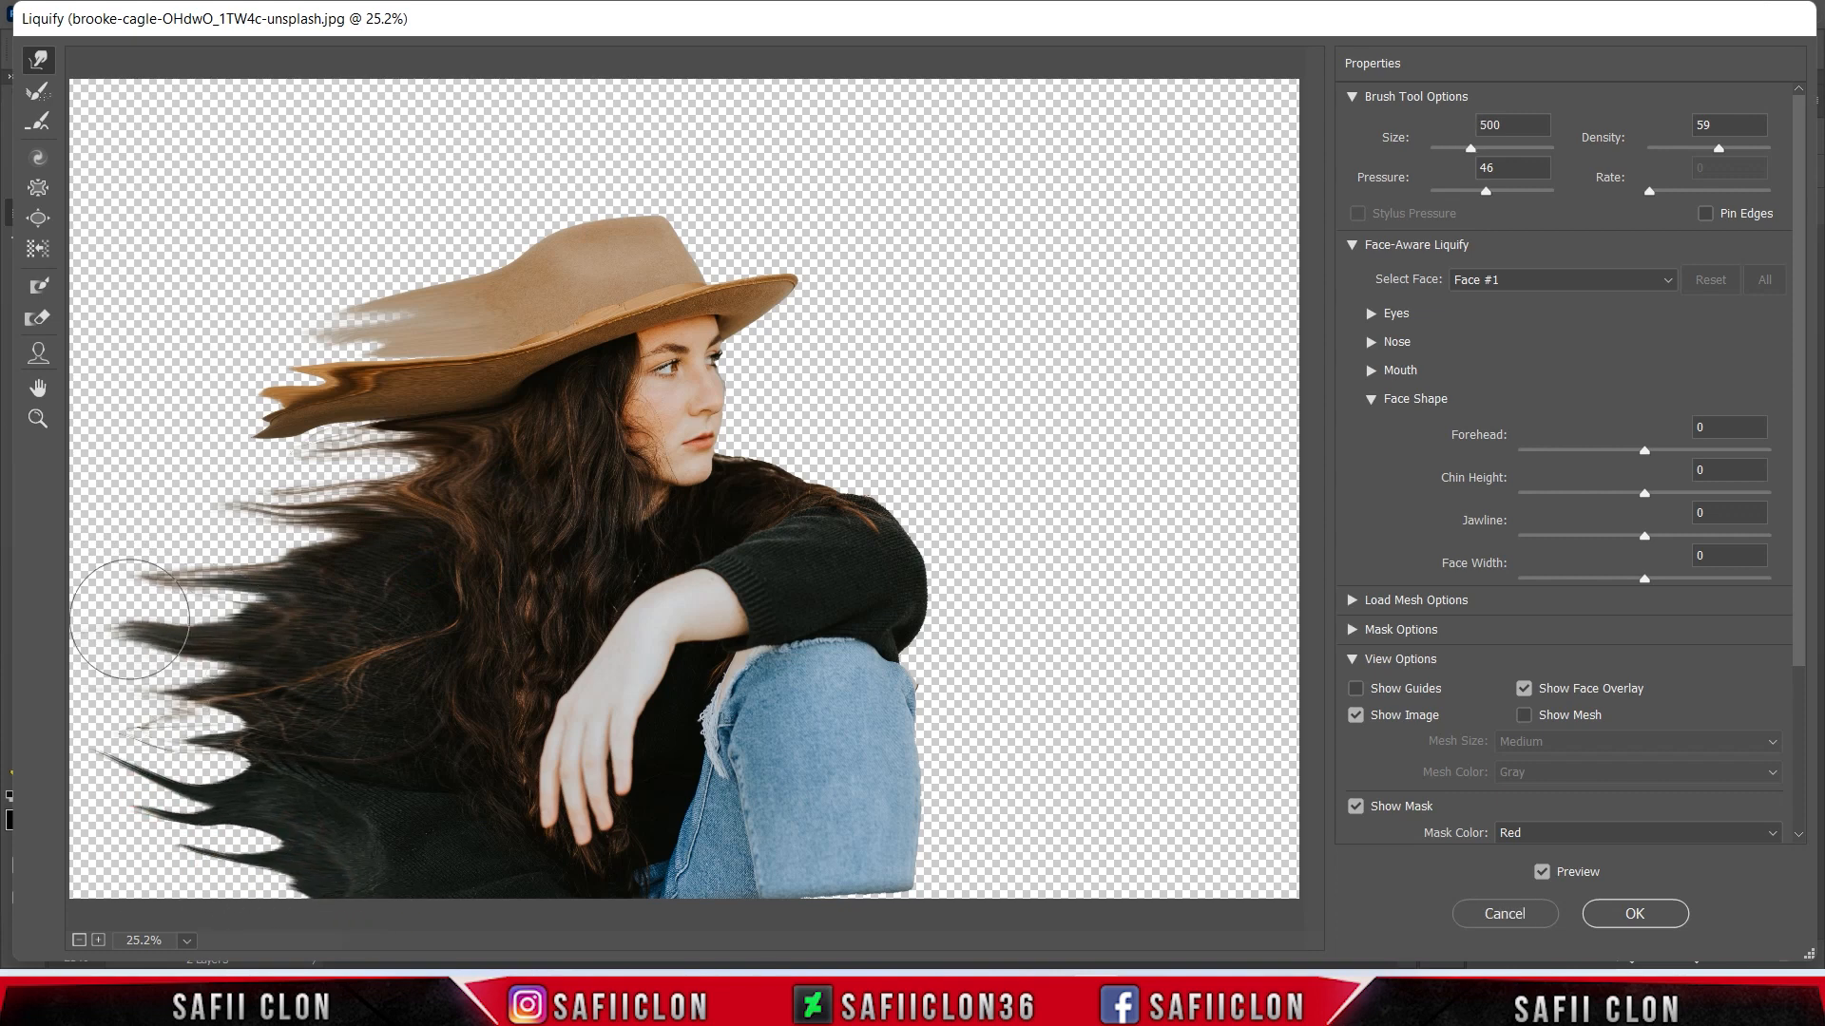
pyautogui.moveTo(212, 590); pyautogui.dragTo(102, 586)
pyautogui.moveTo(277, 504); pyautogui.dragTo(190, 519)
pyautogui.moveTo(272, 425)
pyautogui.mouseDown()
pyautogui.moveTo(236, 456)
pyautogui.moveTo(196, 456)
pyautogui.moveTo(225, 493)
pyautogui.mouseUp()
pyautogui.moveTo(350, 321); pyautogui.dragTo(299, 327)
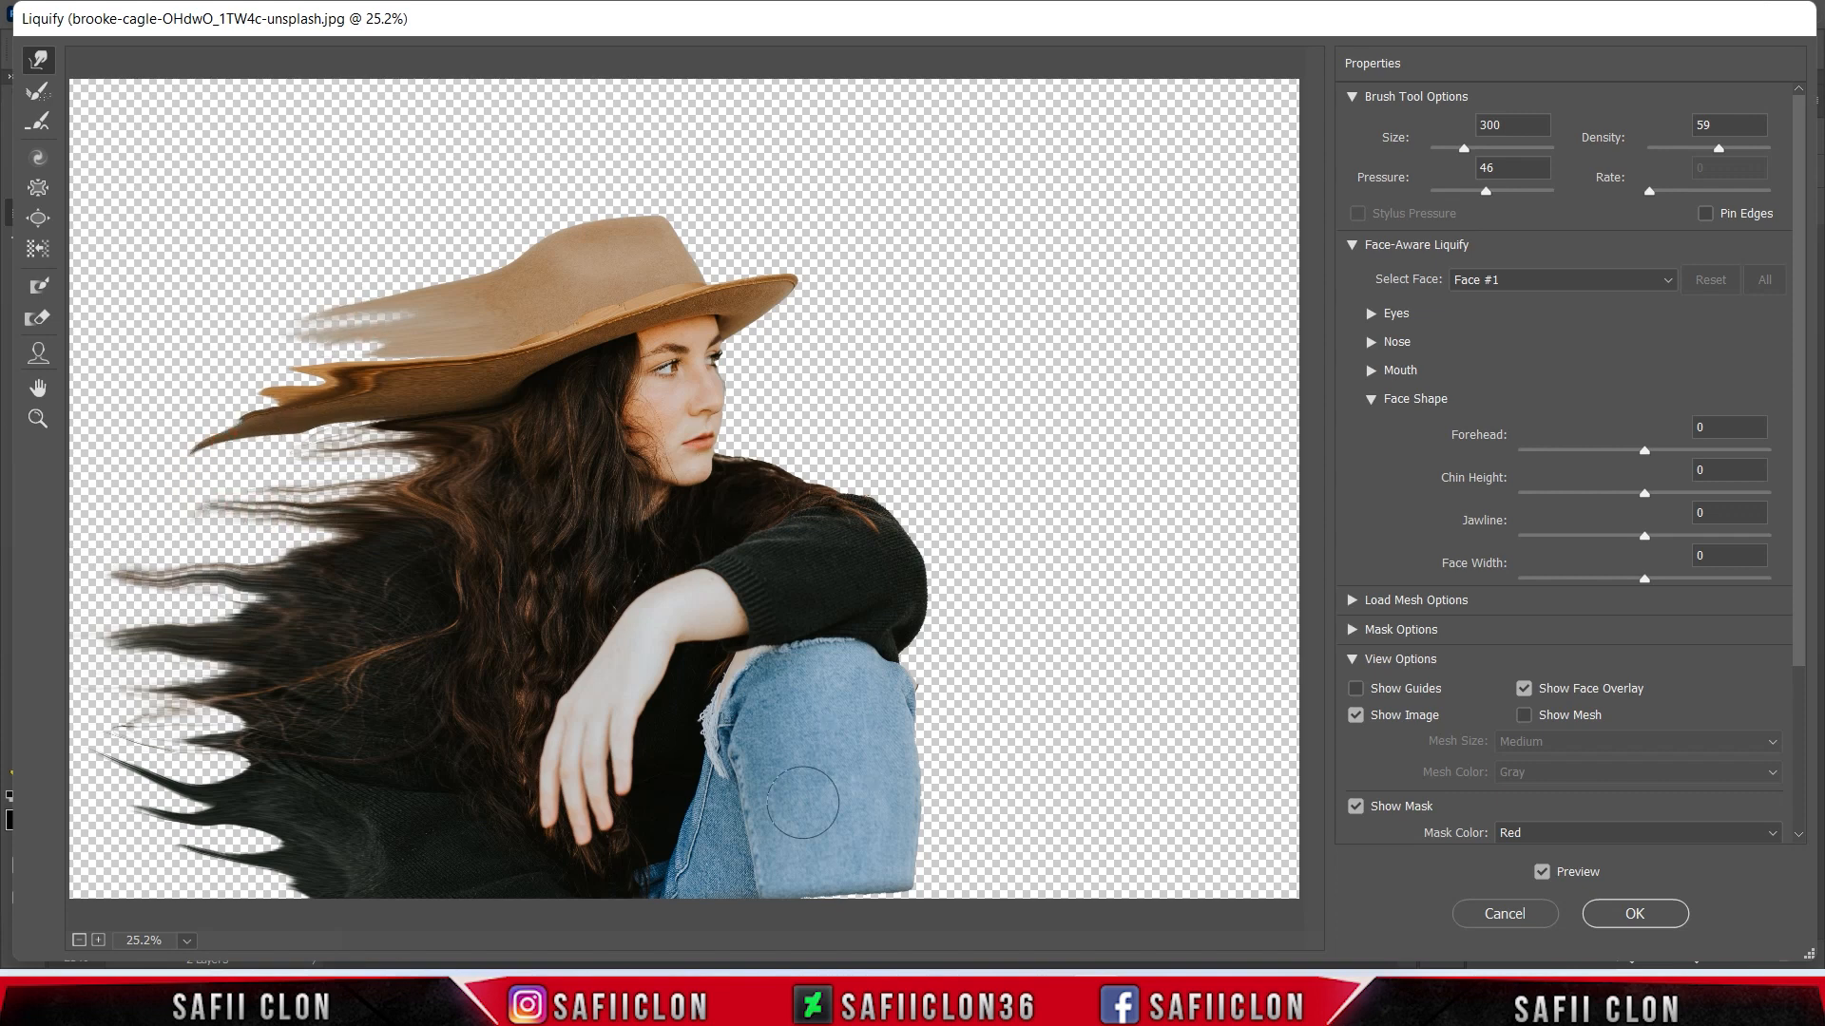
pyautogui.moveTo(314, 903); pyautogui.dragTo(121, 897)
pyautogui.moveTo(246, 898); pyautogui.dragTo(221, 895)
# - Keep the Liquify reconstruction amount at 100 and apply the filter to the MODEL layer
pyautogui.moveTo(1799, 531); pyautogui.dragTo(1807, 706)
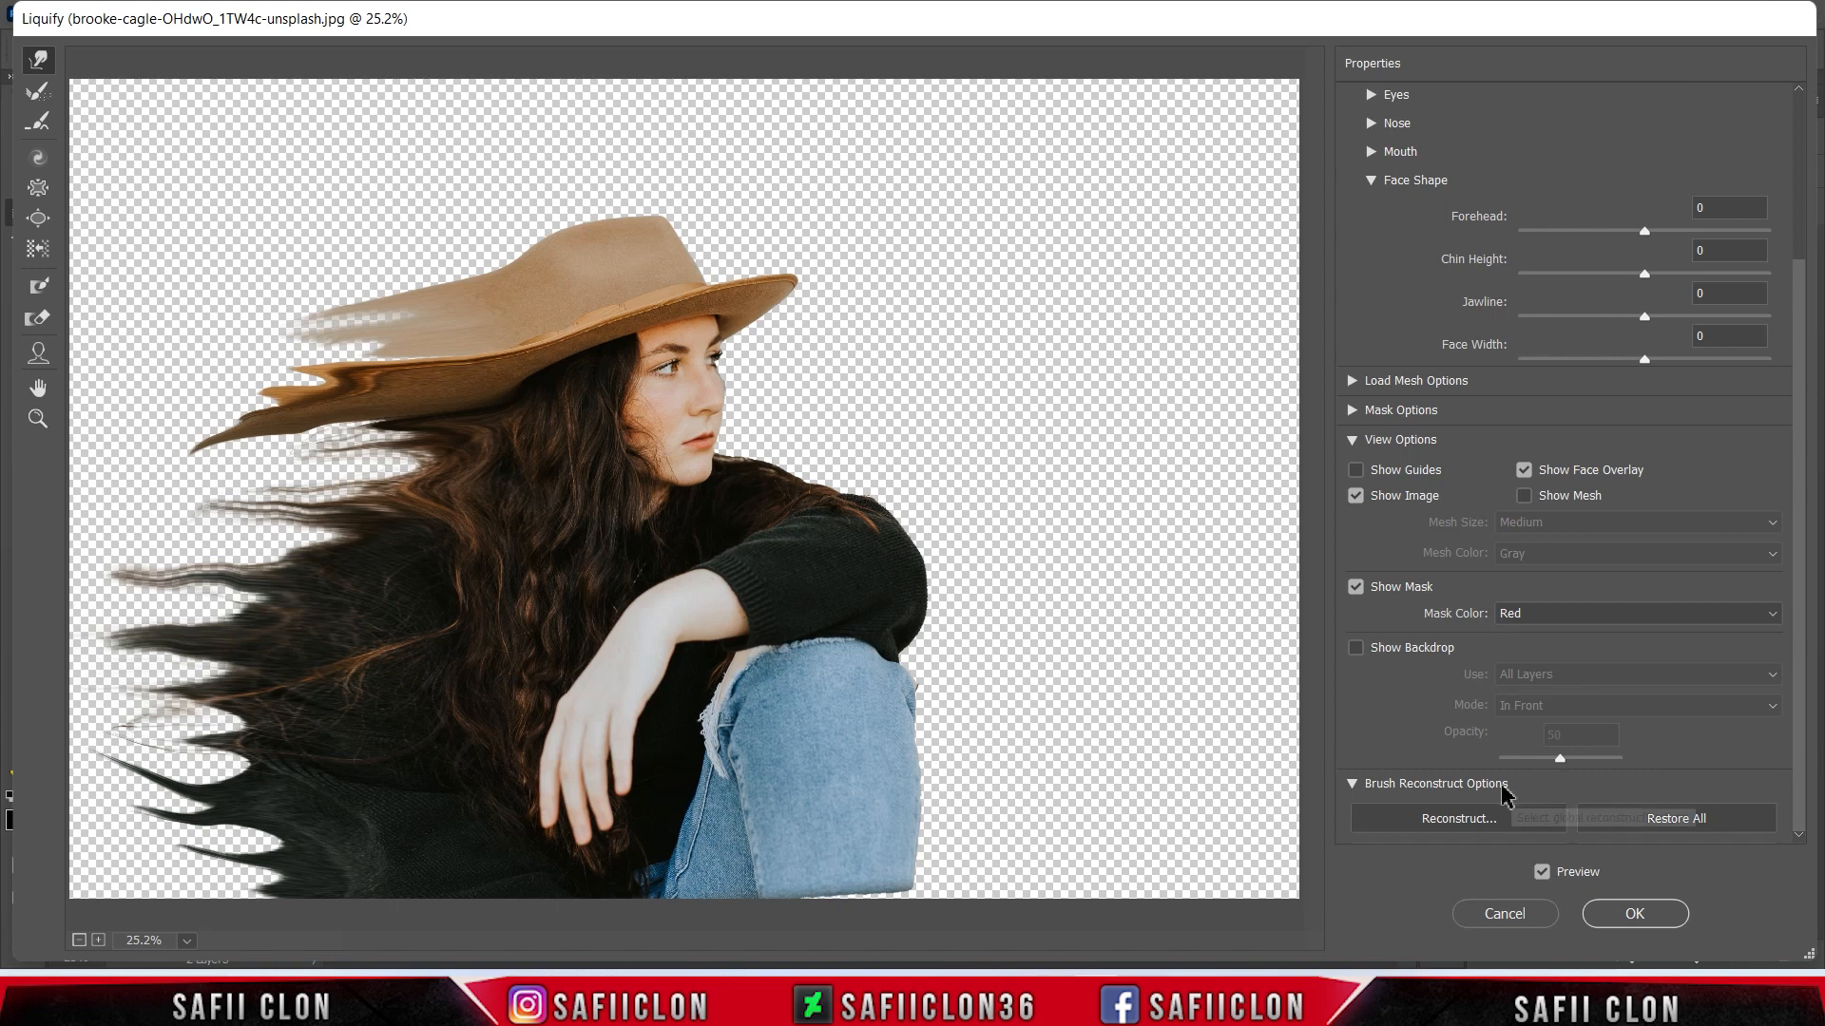
pyautogui.click(1480, 823)
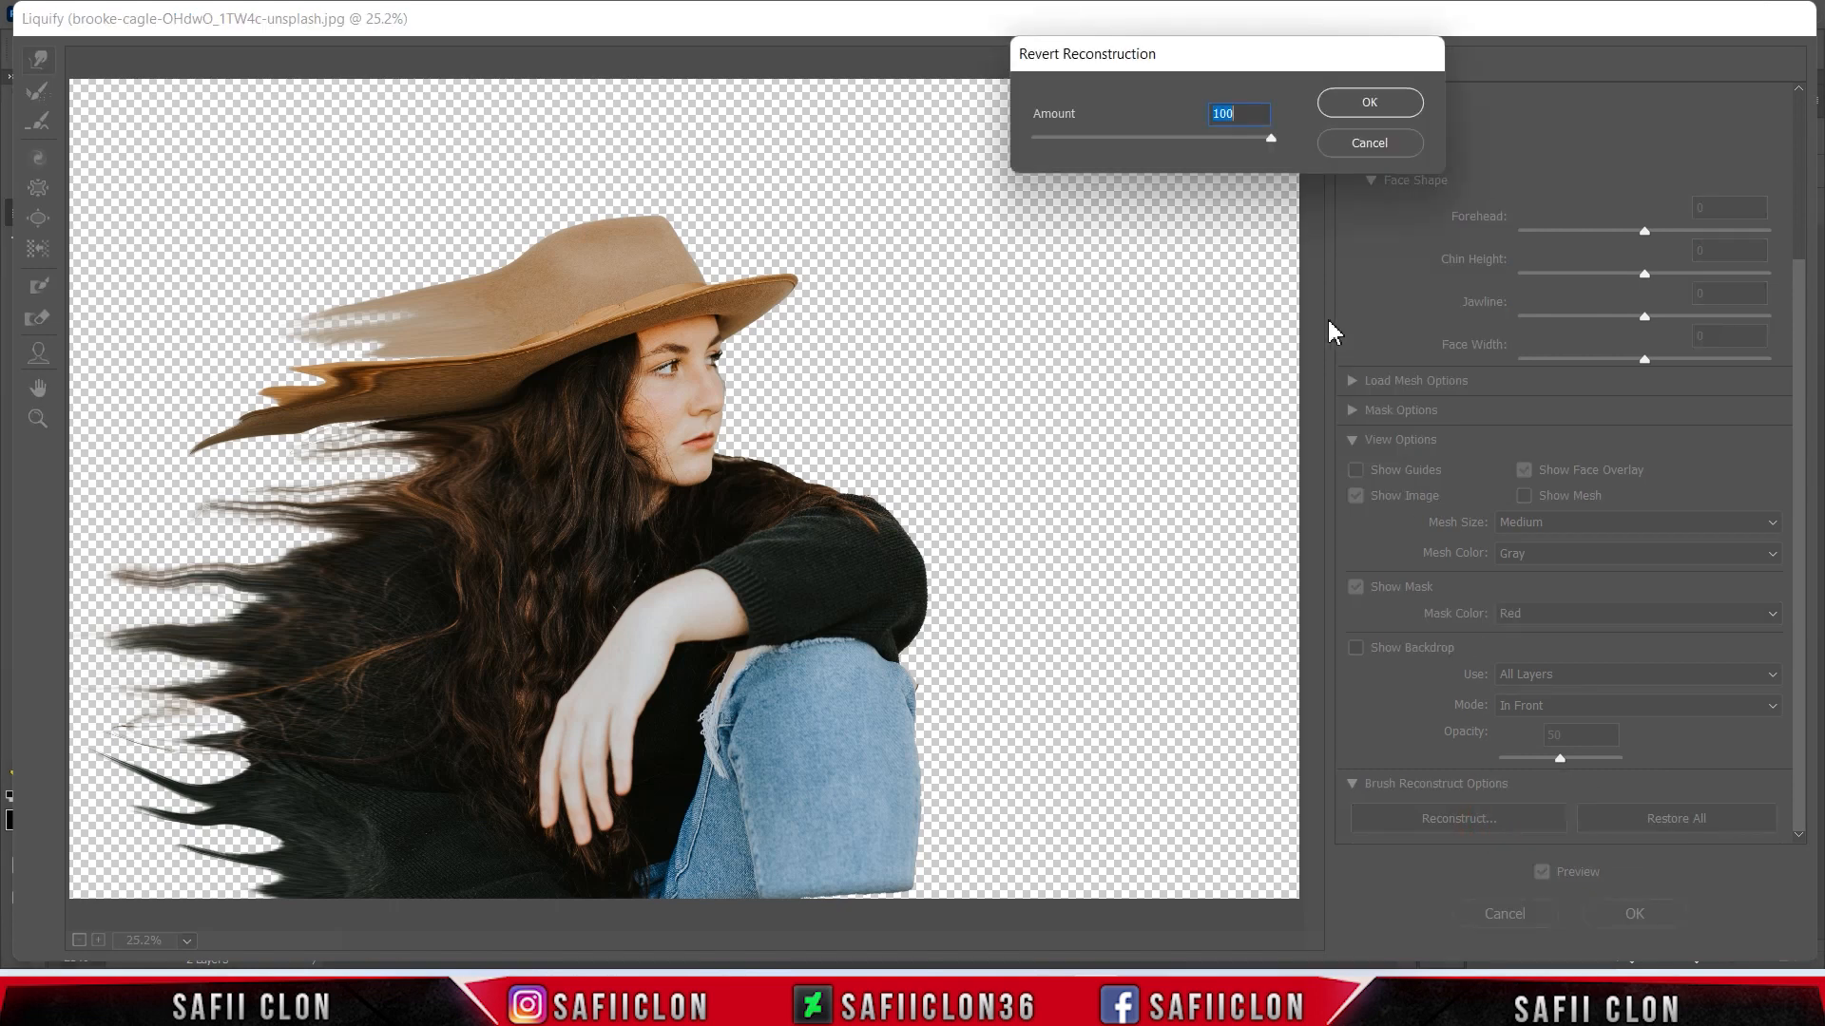
pyautogui.moveTo(1271, 143)
pyautogui.mouseDown()
pyautogui.moveTo(1037, 145)
pyautogui.moveTo(1352, 164)
pyautogui.moveTo(1007, 156)
pyautogui.moveTo(1280, 141)
pyautogui.mouseUp()
pyautogui.click(1373, 101)
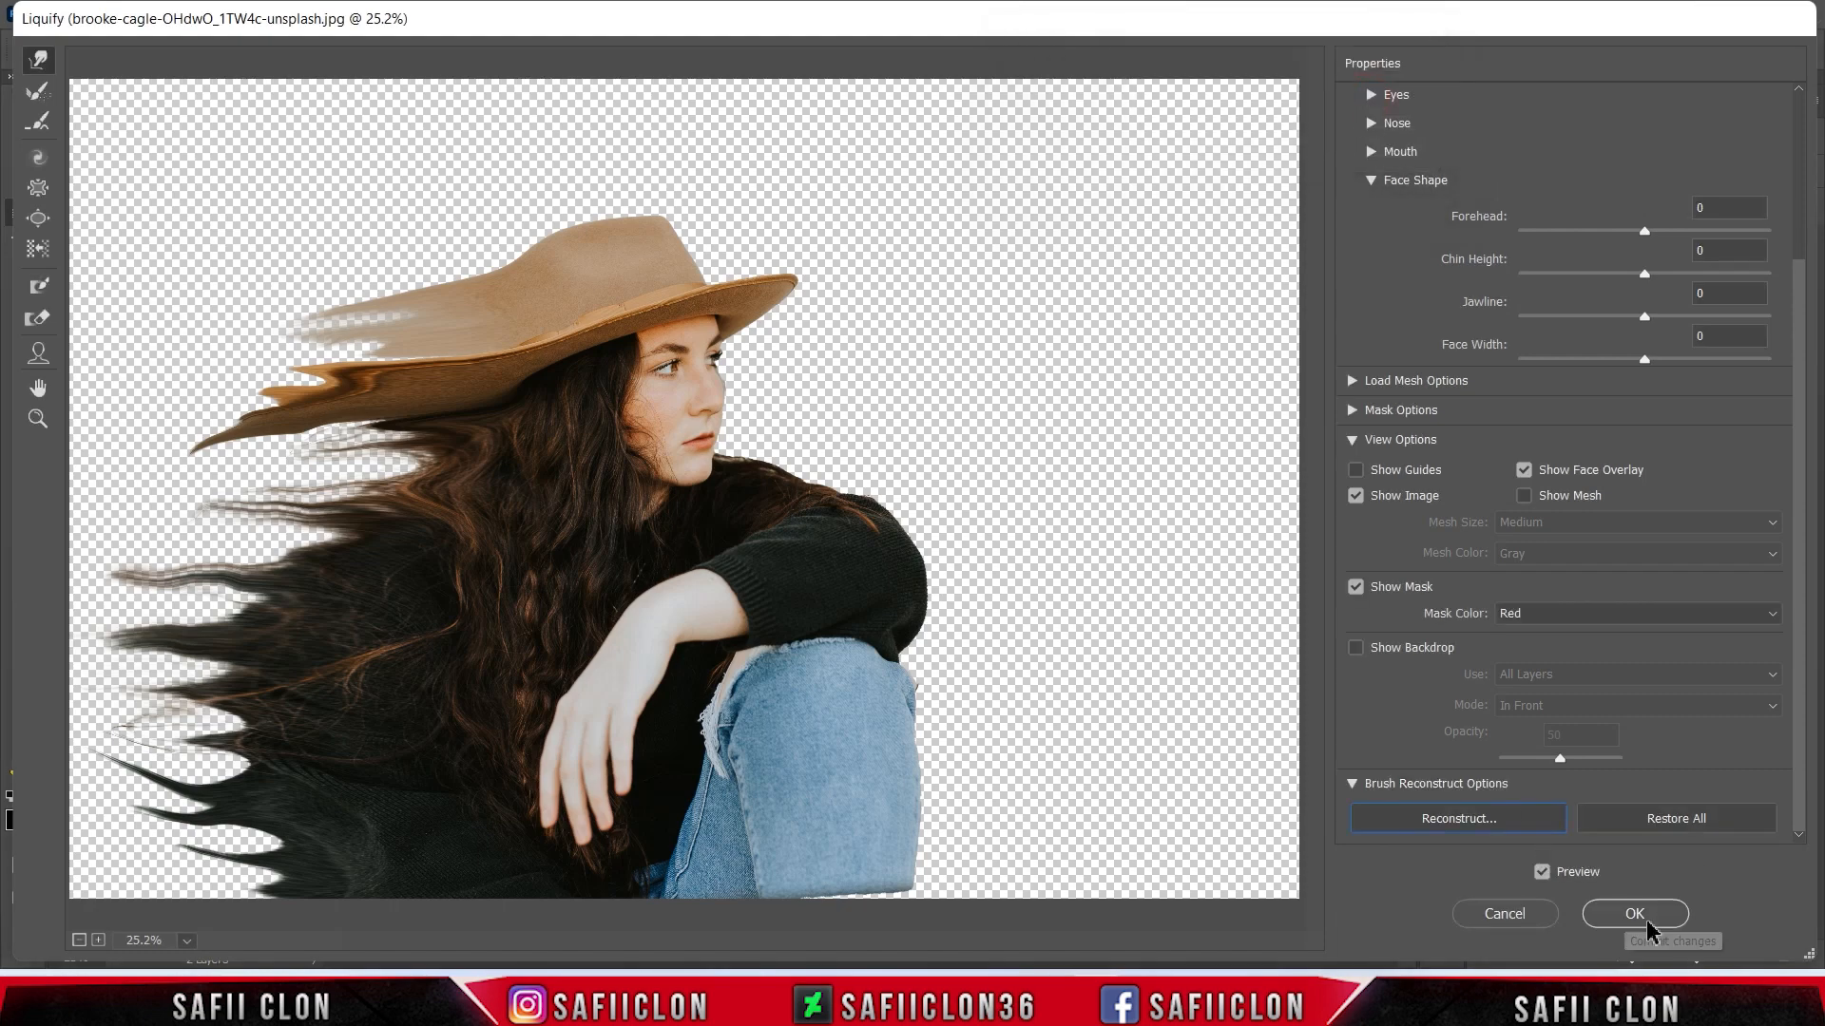
pyautogui.click(1656, 915)
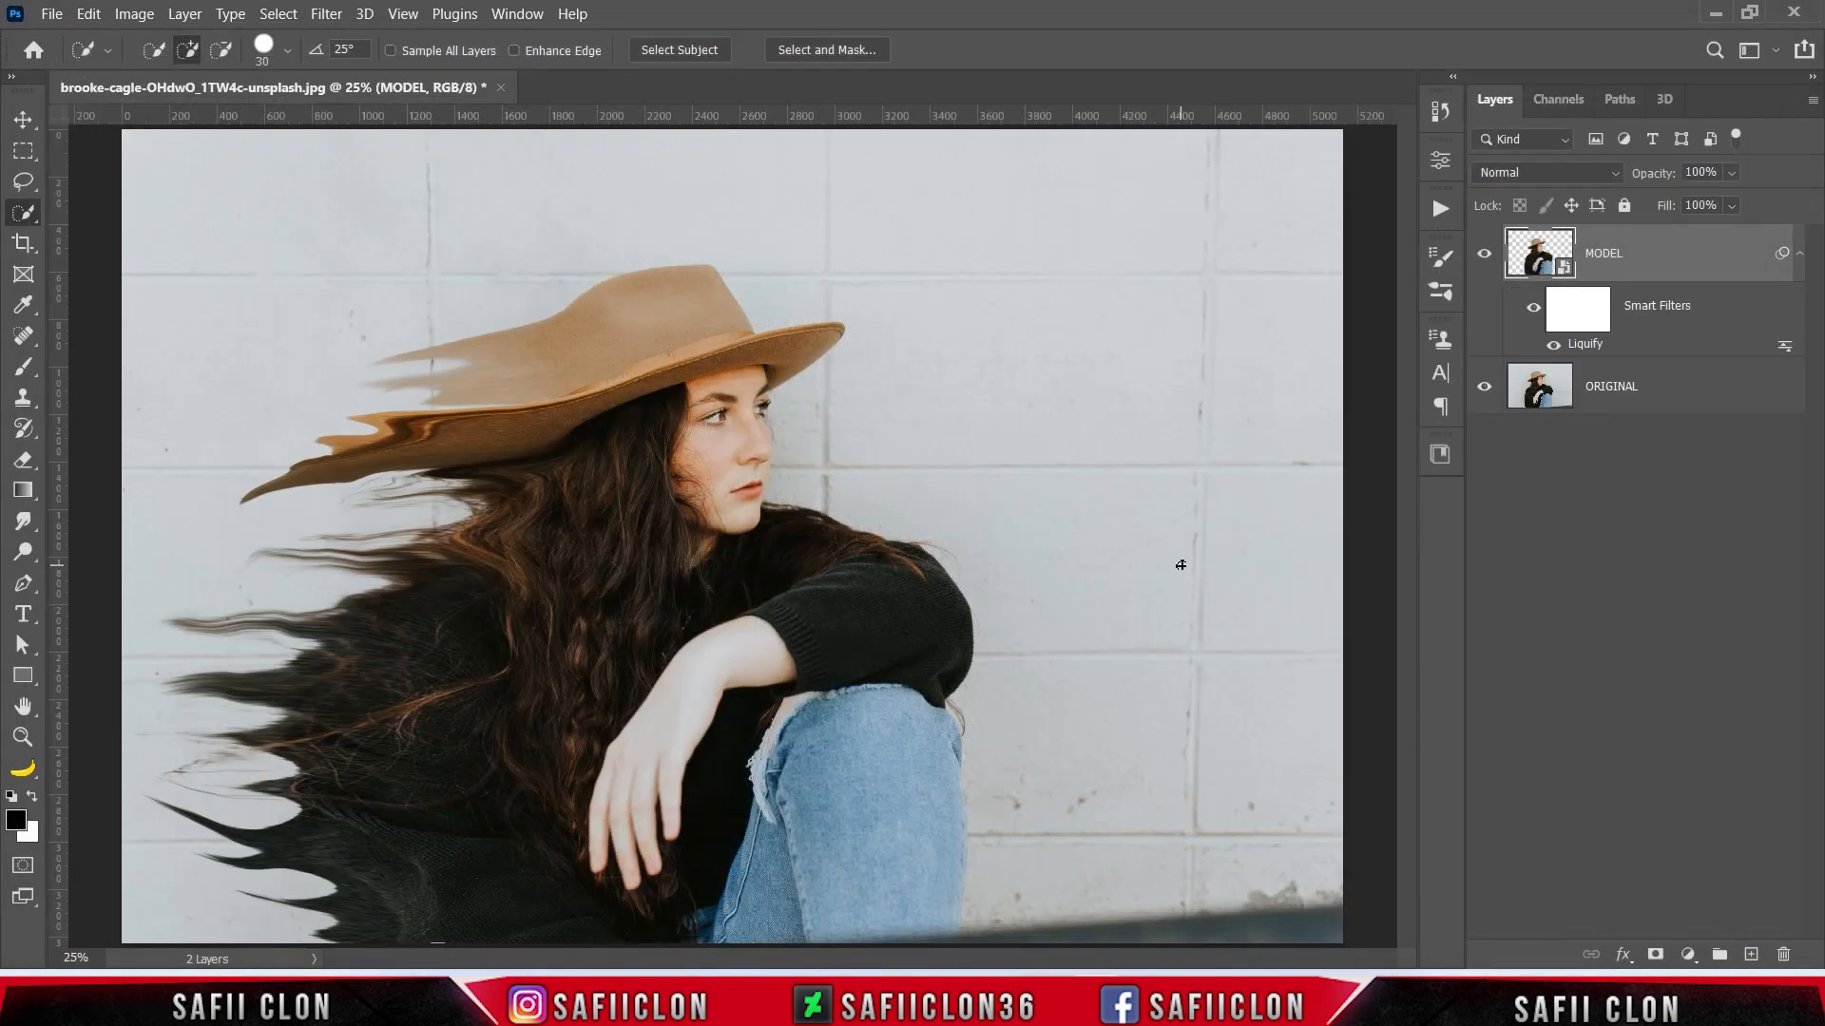
# - Duplicate the MODEL layer under the name MODEL copy and rasterize the duplicate
pyautogui.rightClick(1675, 271)
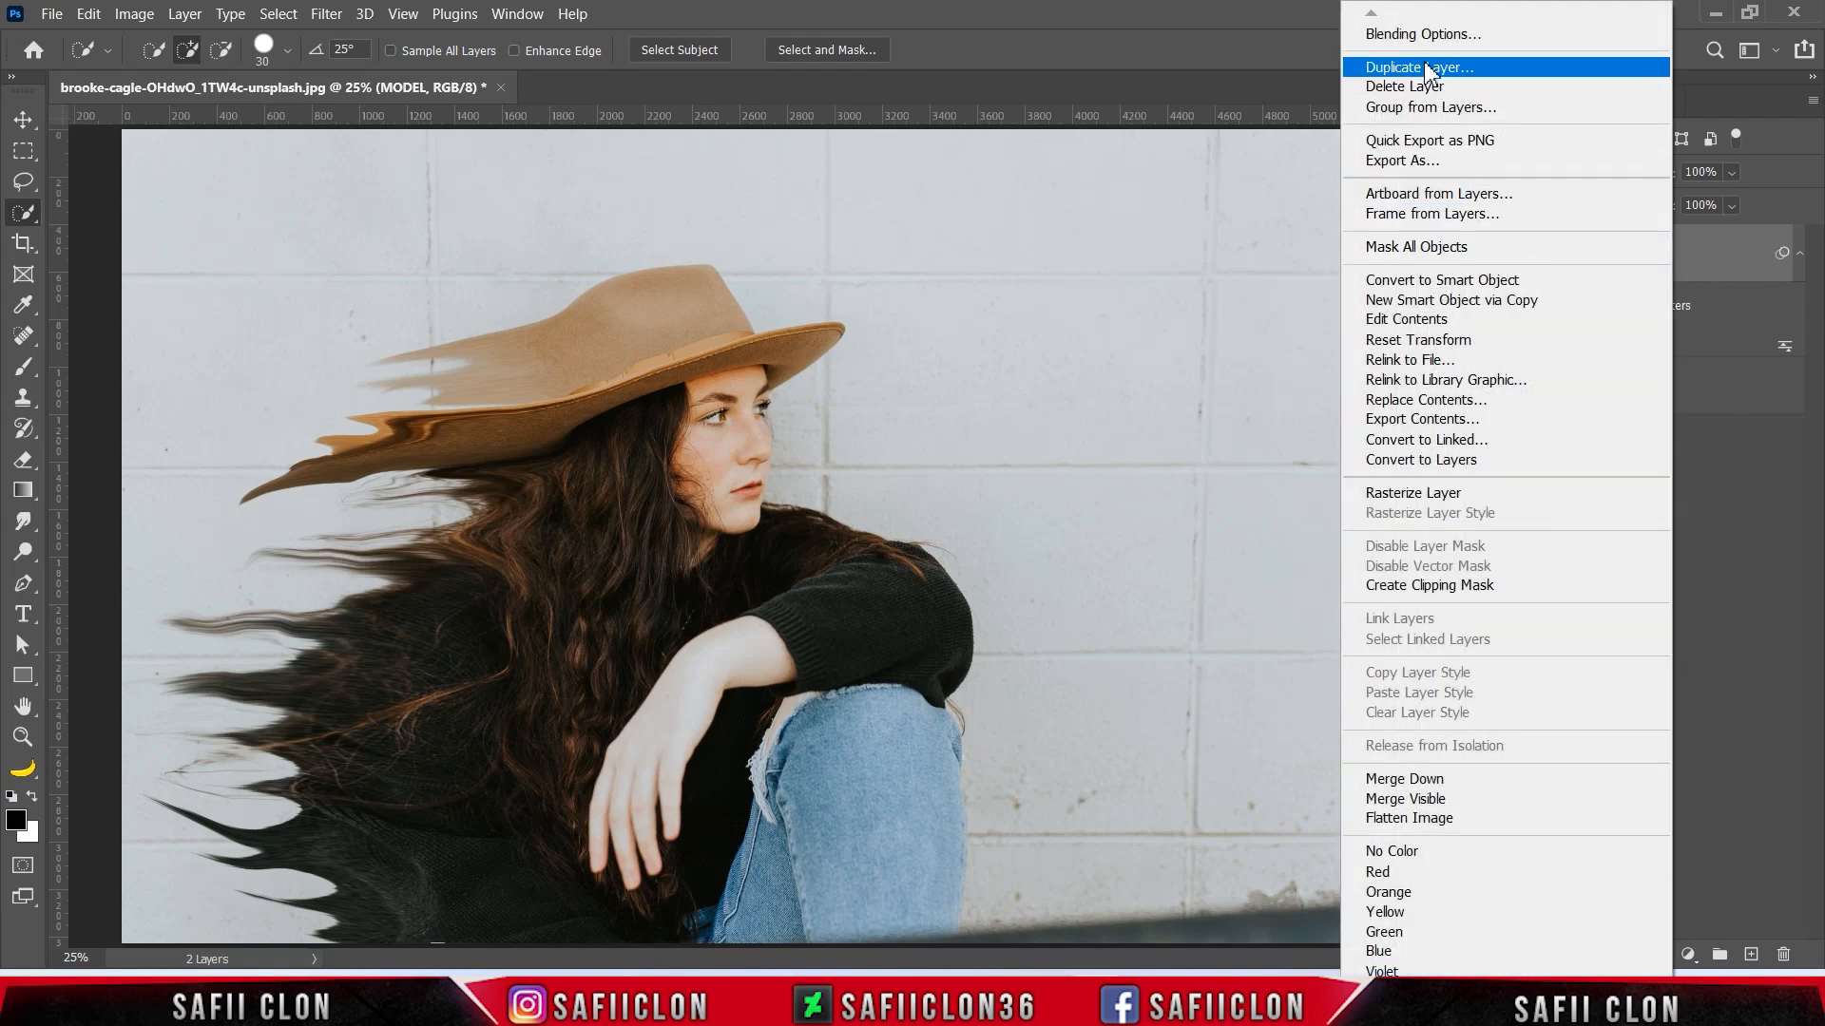
pyautogui.click(1416, 62)
pyautogui.click(1423, 304)
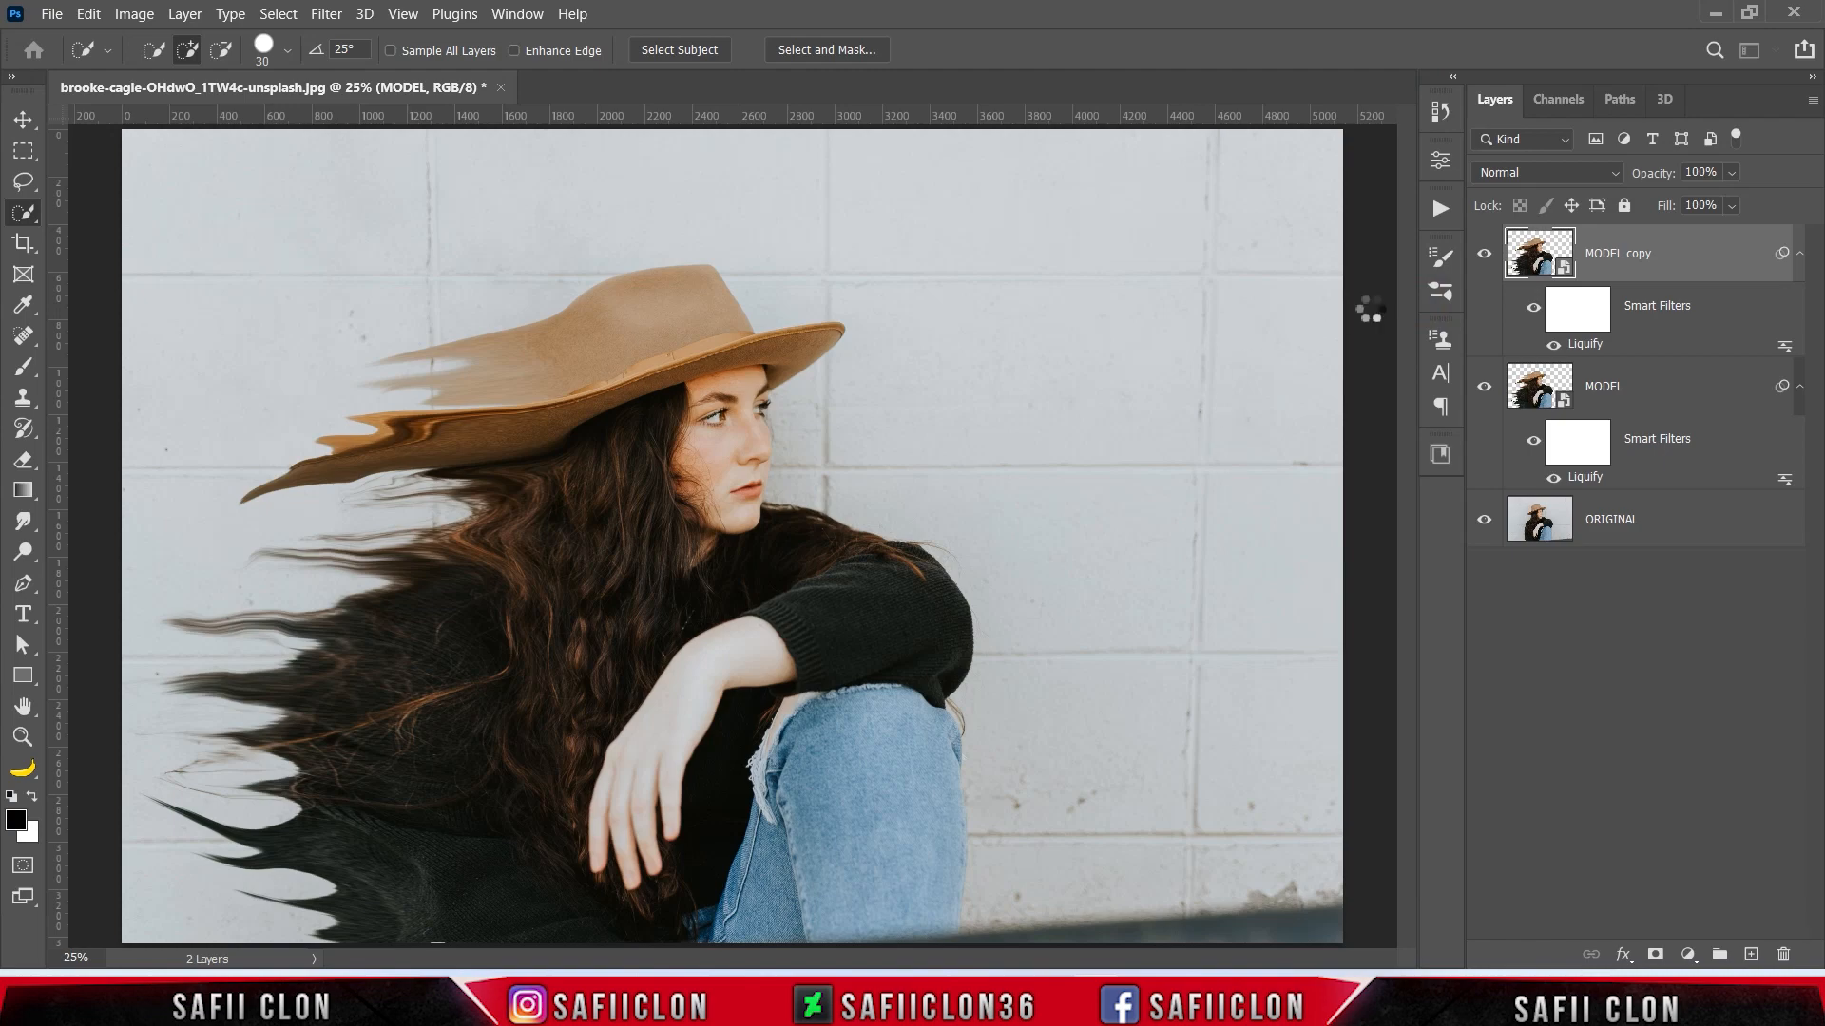
pyautogui.rightClick(1678, 259)
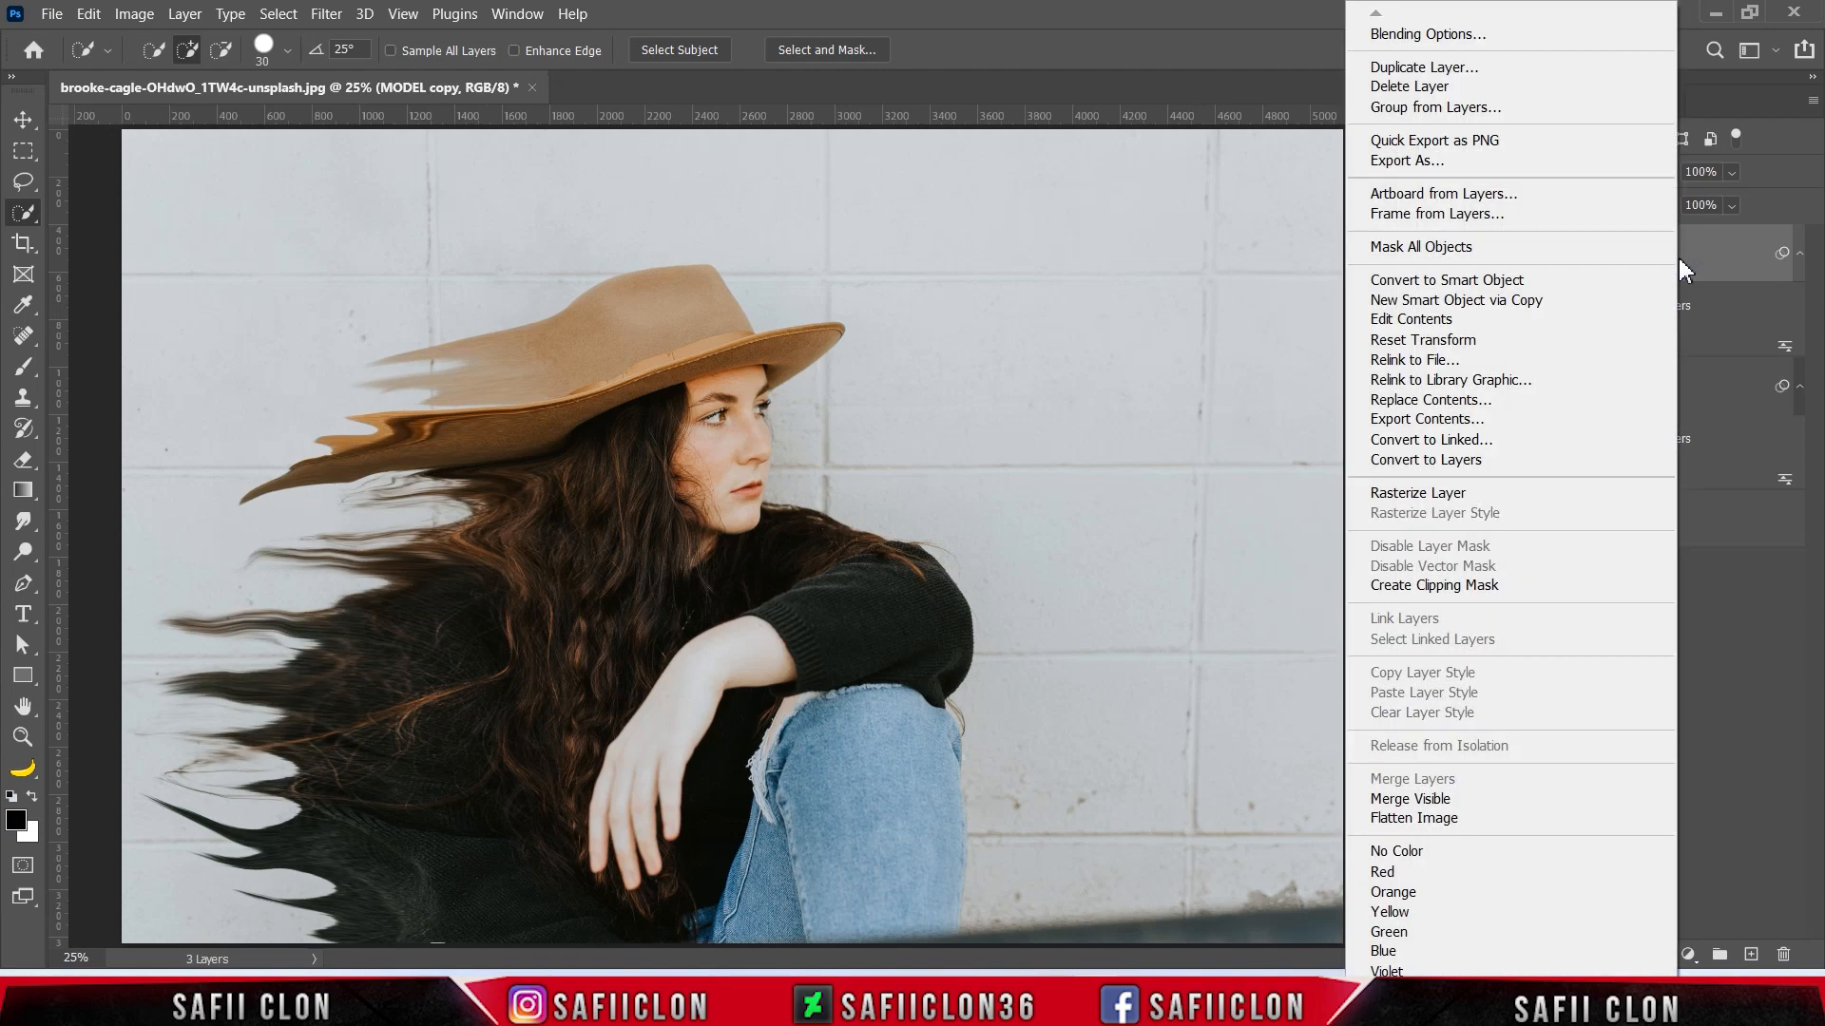
pyautogui.click(1414, 494)
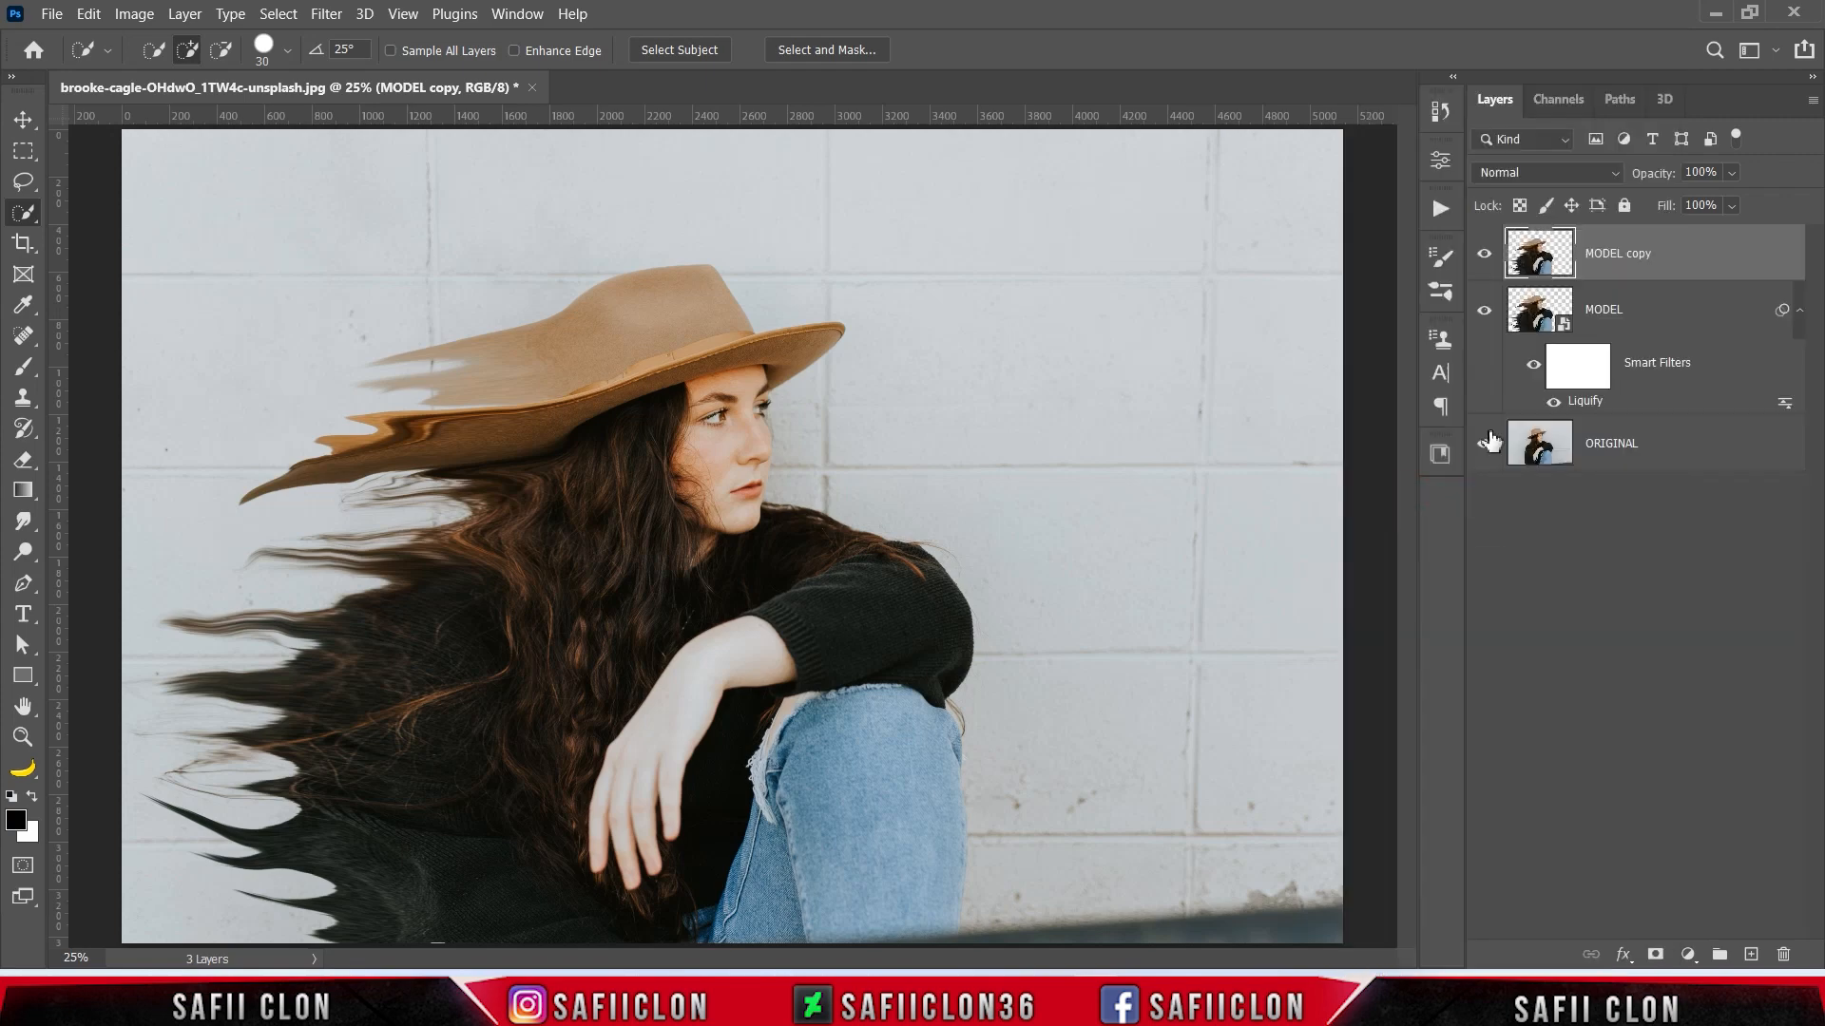
# - Apply a Motion Blur with an angle of 0° and a distance of 443 pixels to MODEL copy
pyautogui.click(332, 17)
pyautogui.moveTo(611, 299)
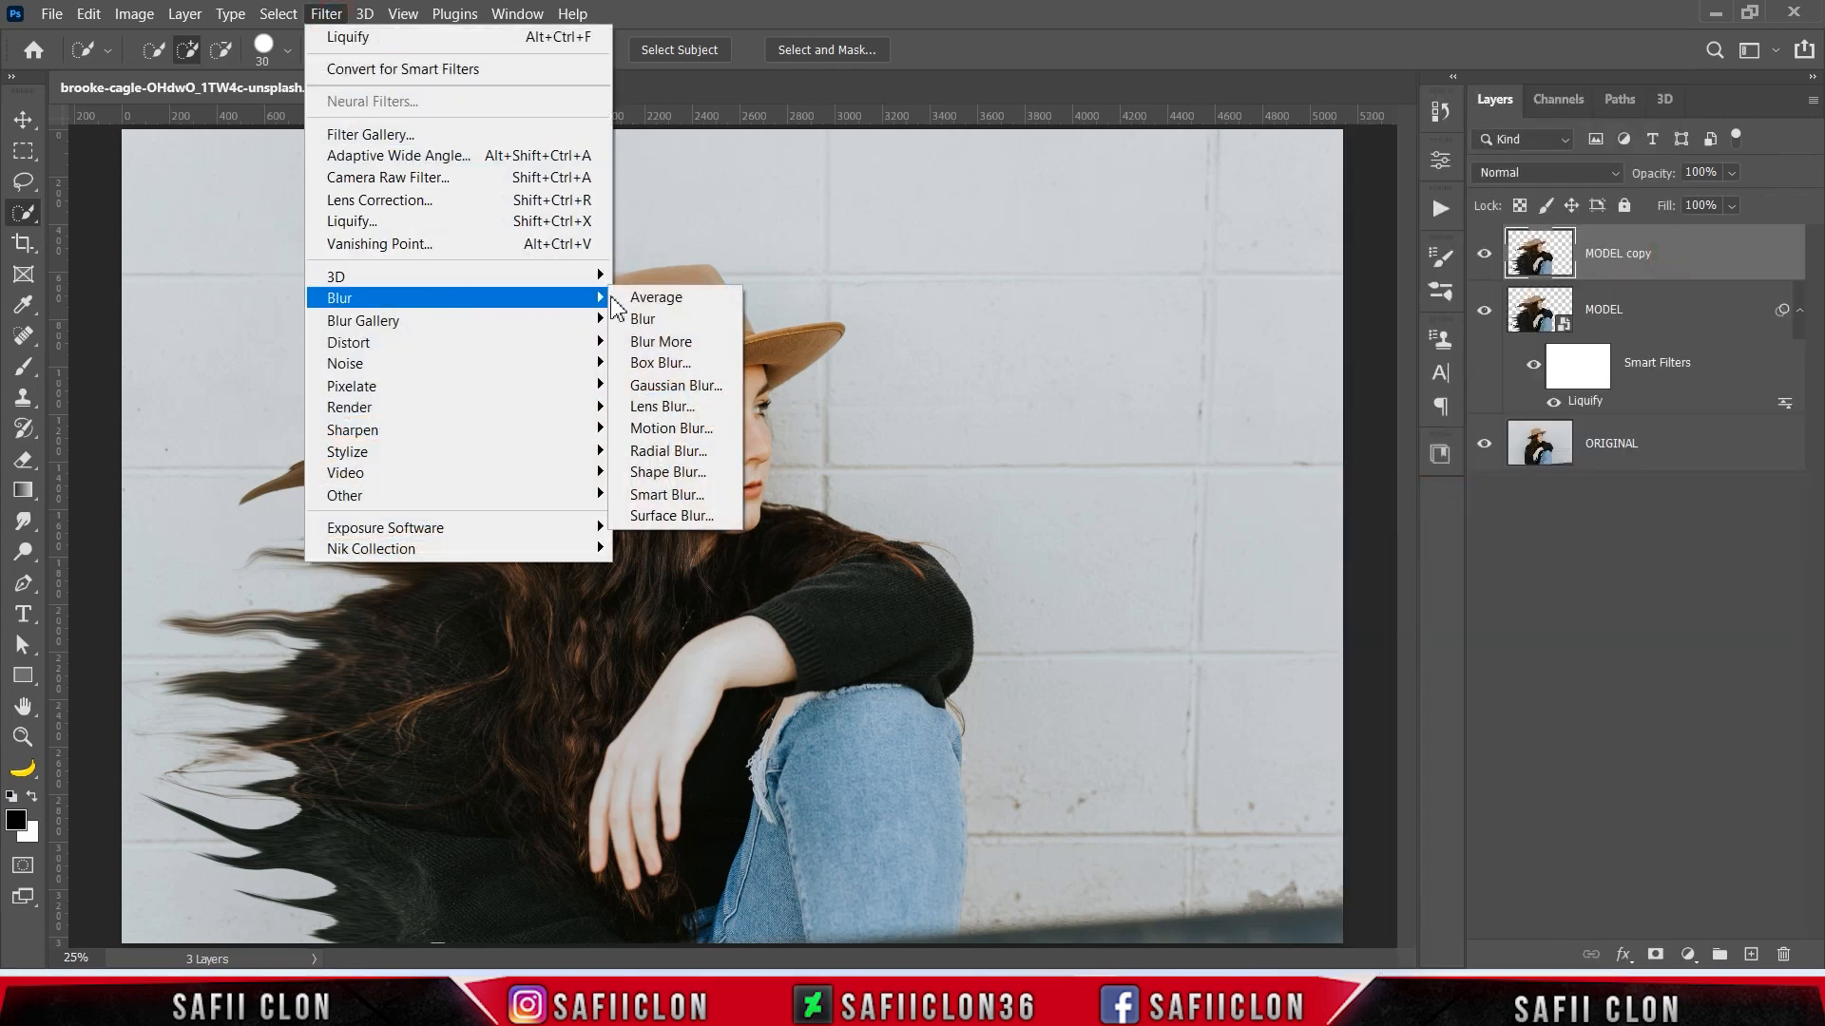
pyautogui.click(665, 428)
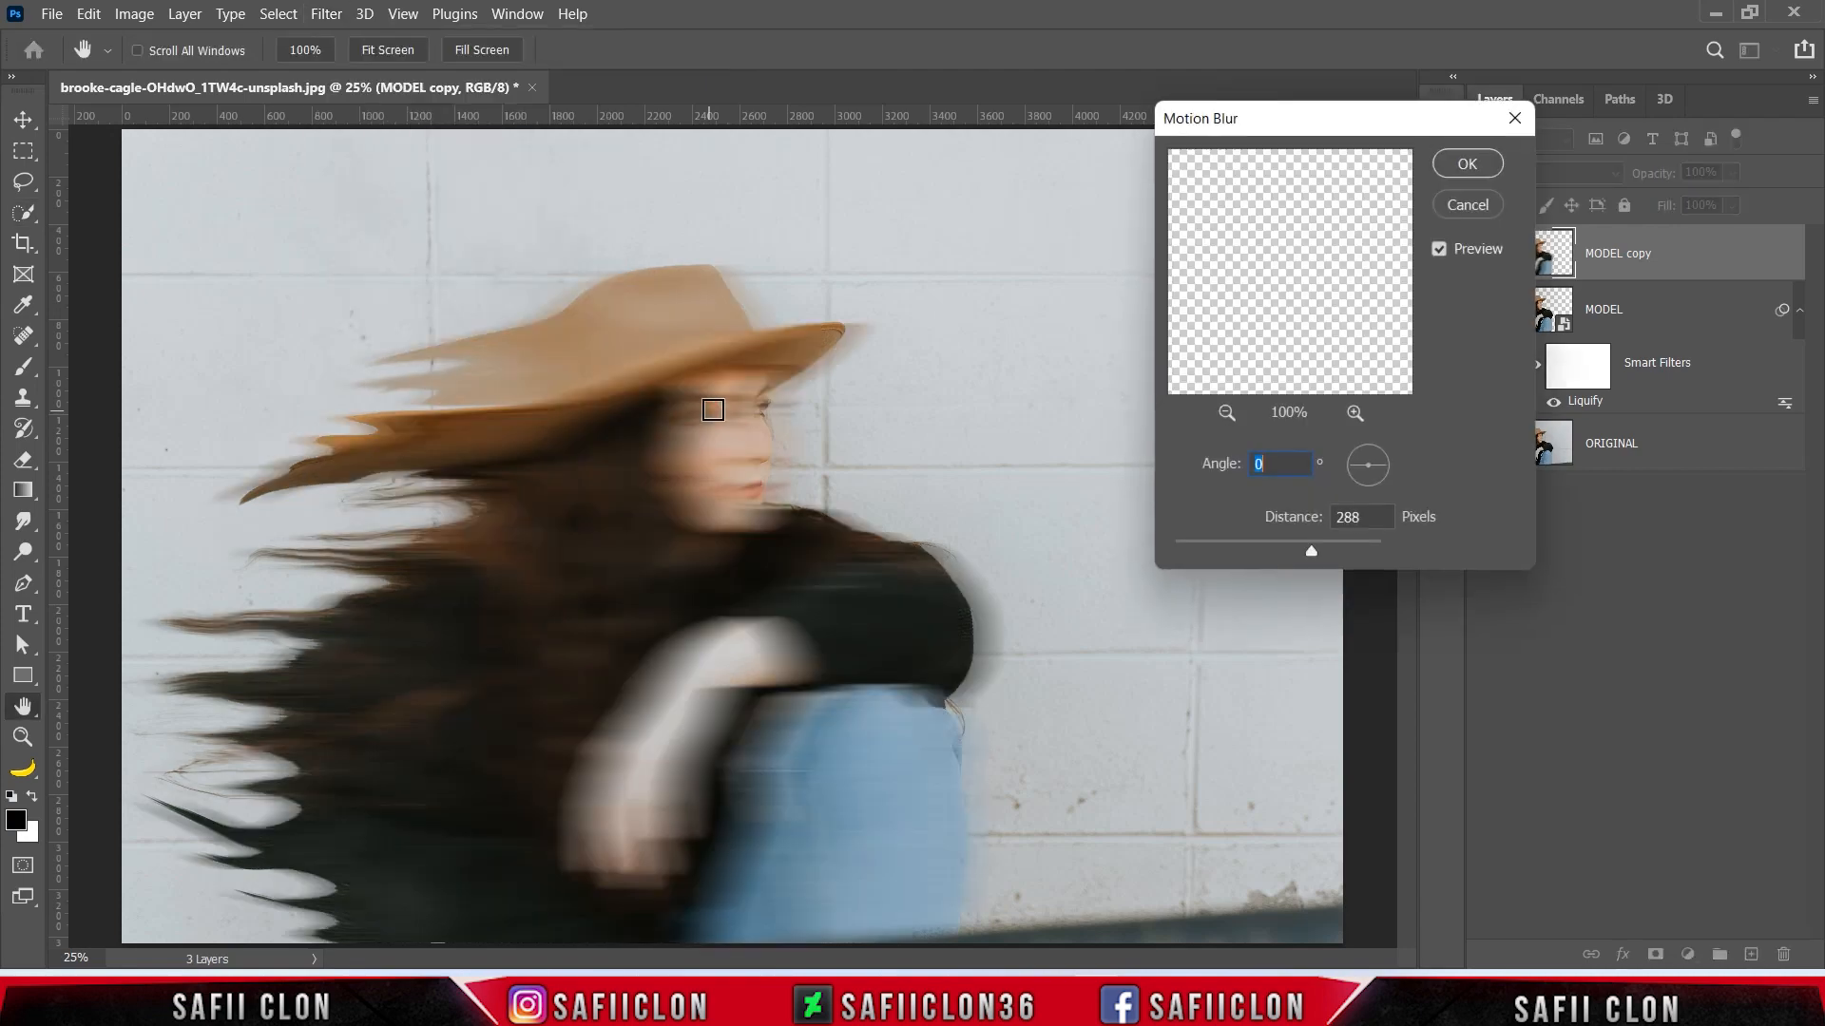
pyautogui.moveTo(1314, 551); pyautogui.dragTo(1360, 555)
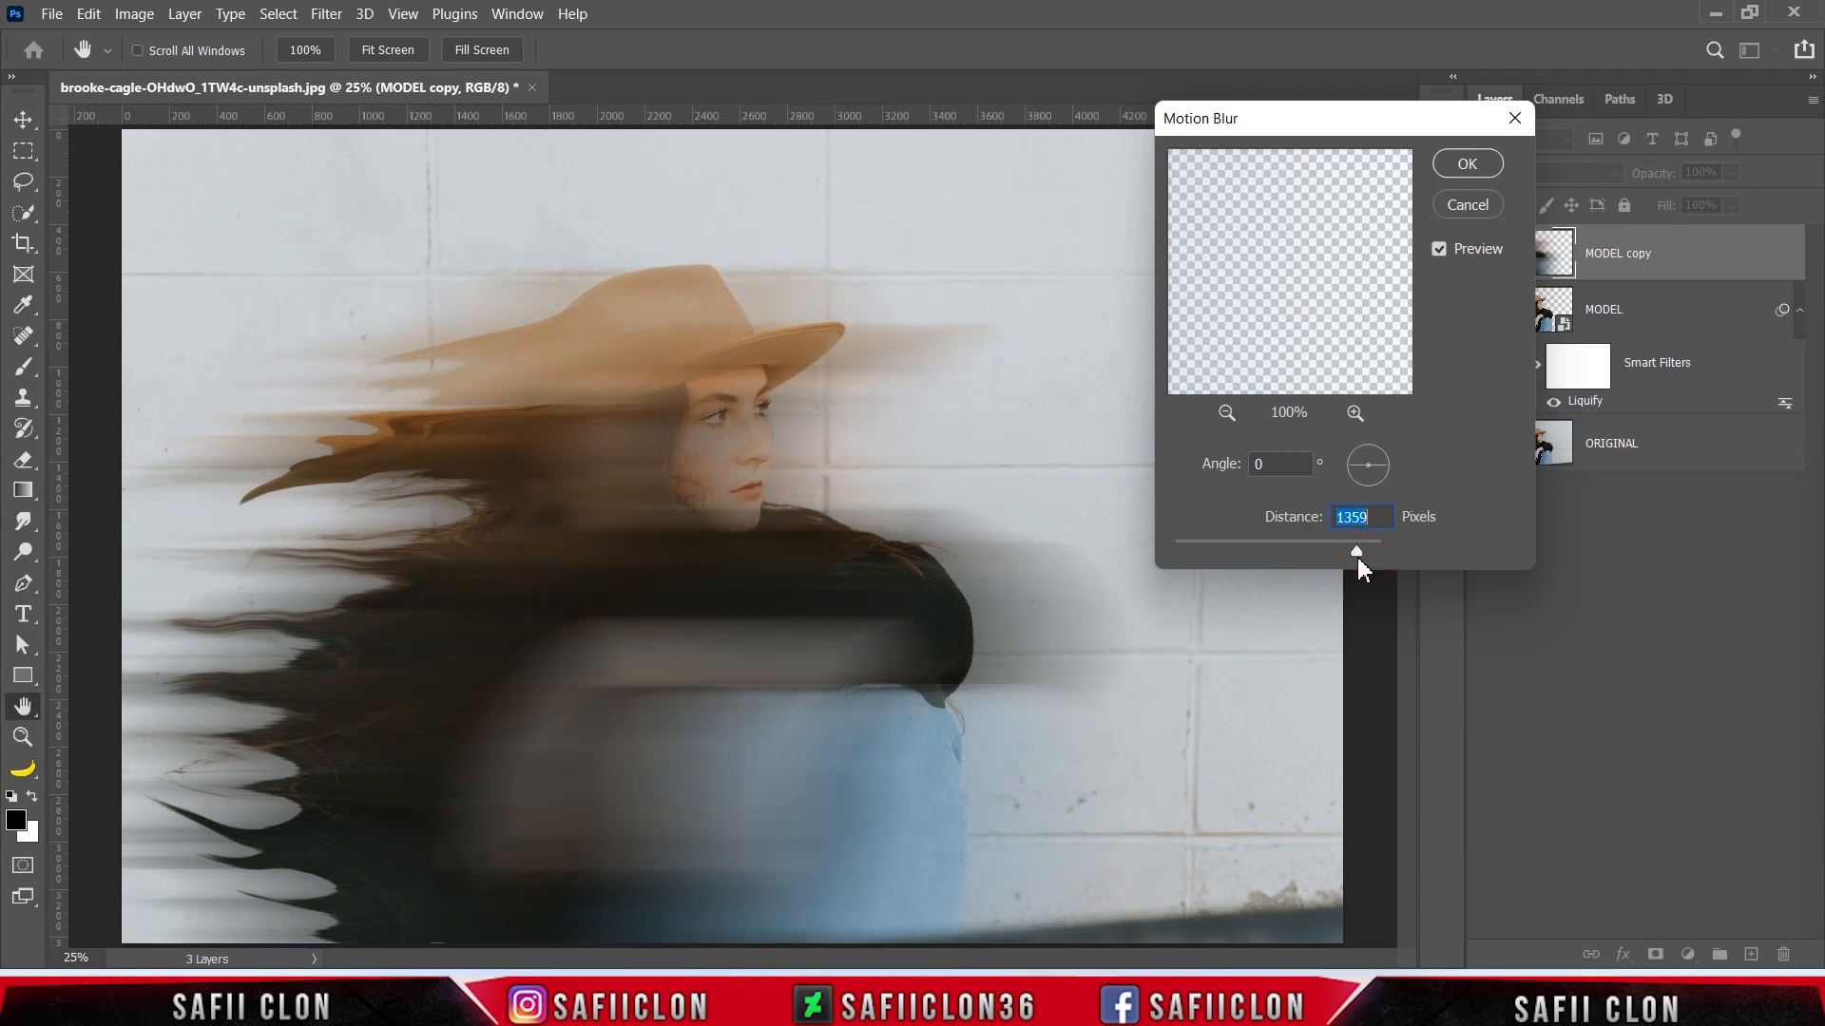
pyautogui.moveTo(1358, 556); pyautogui.dragTo(1321, 551)
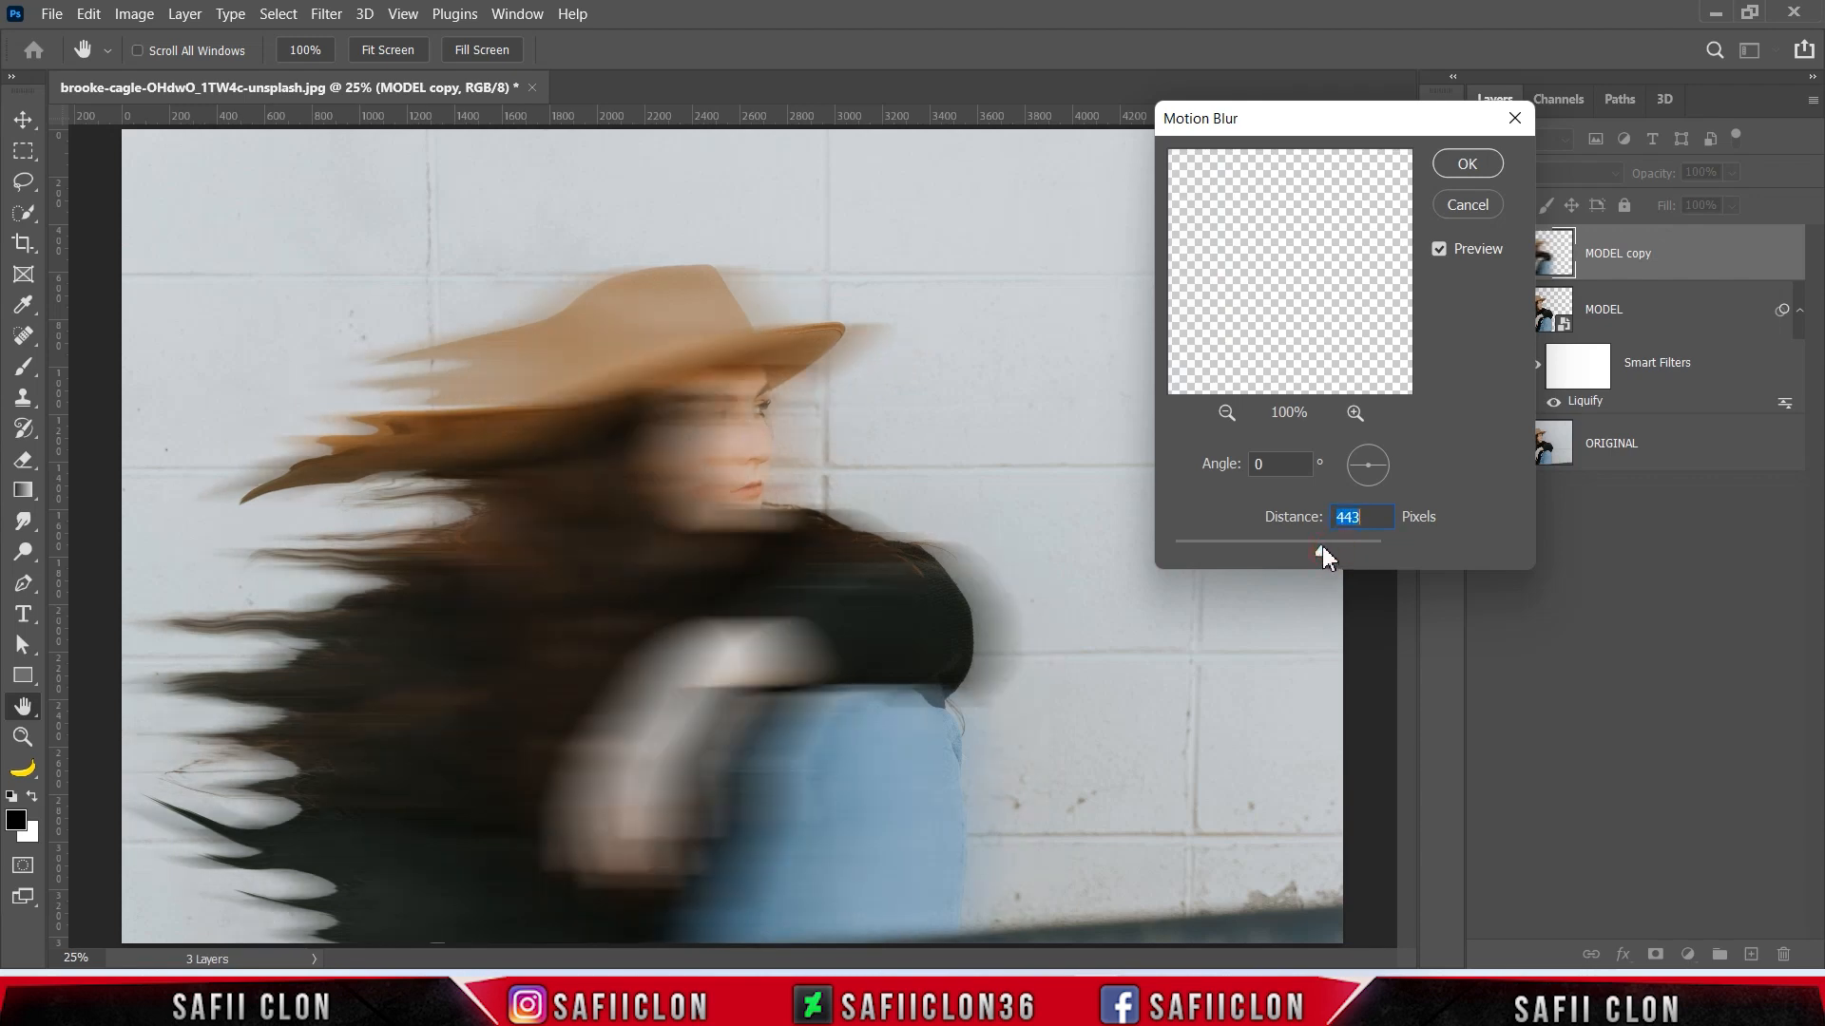
pyautogui.click(1466, 164)
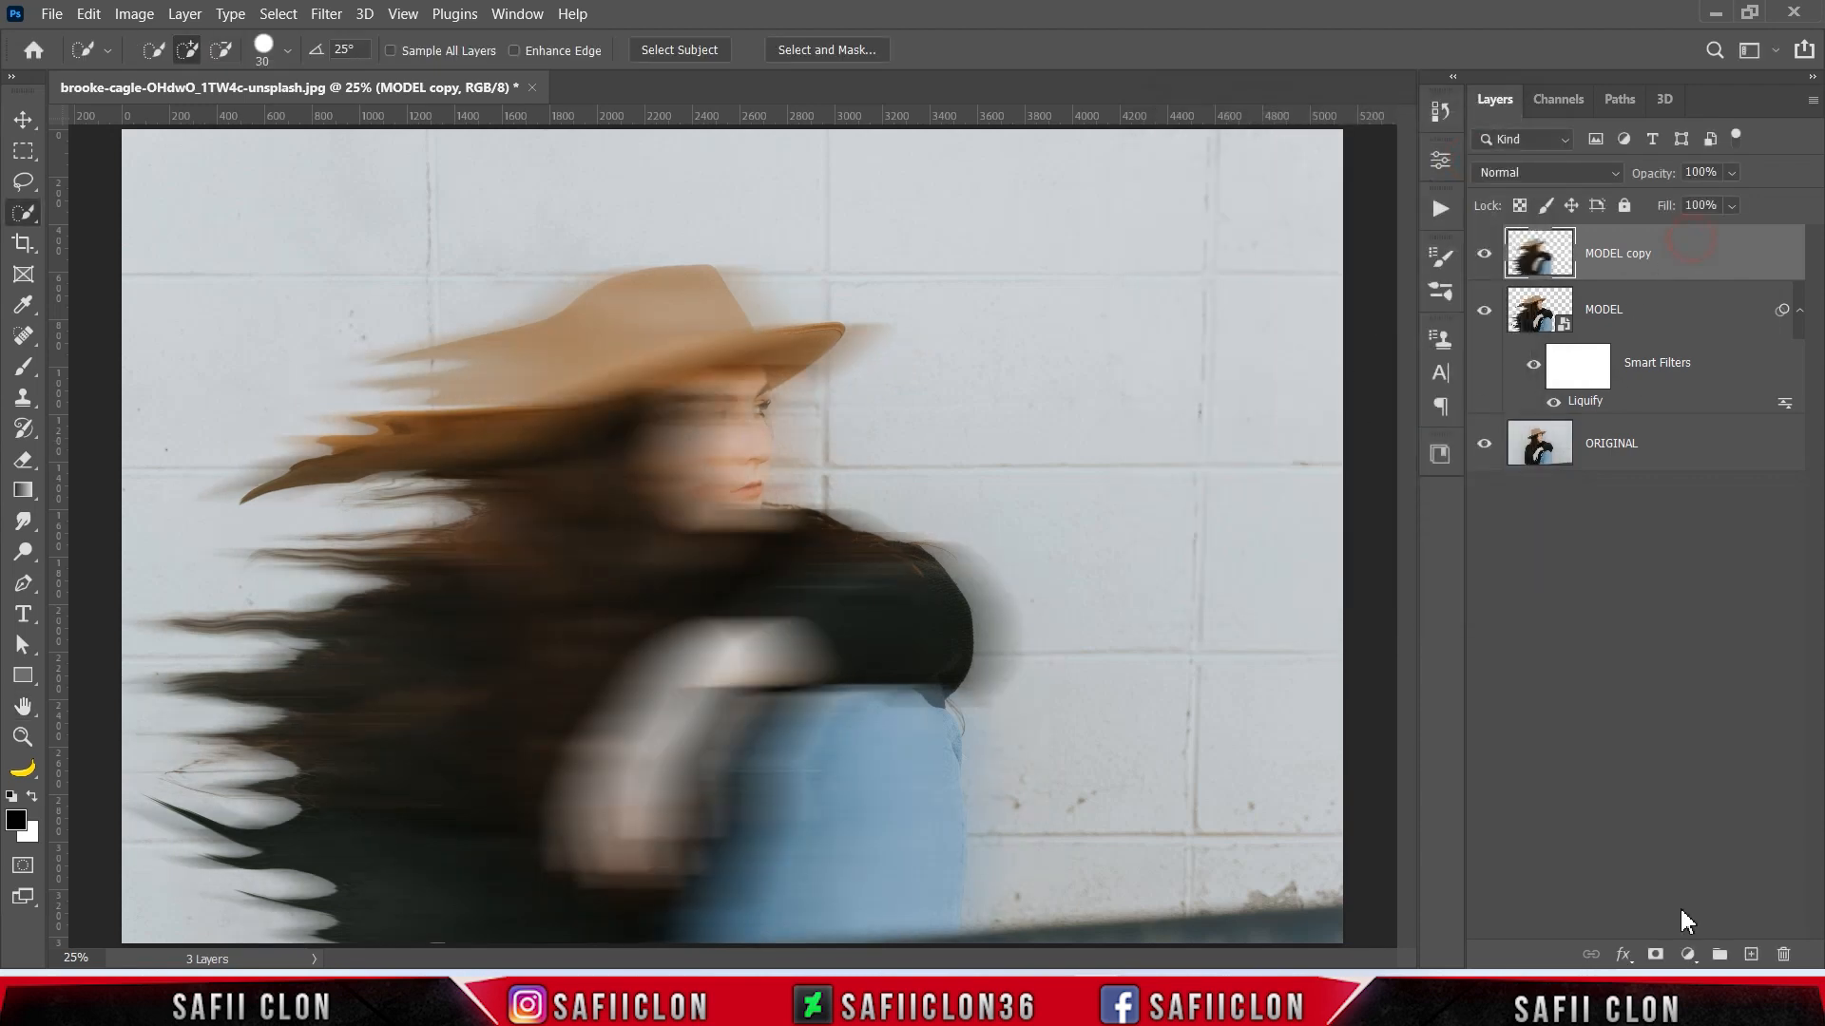
# - Add a layer mask to MODEL copy and invert it to black to hide the blur
pyautogui.click(1655, 954)
pyautogui.hotkey('ctrl', 'i')
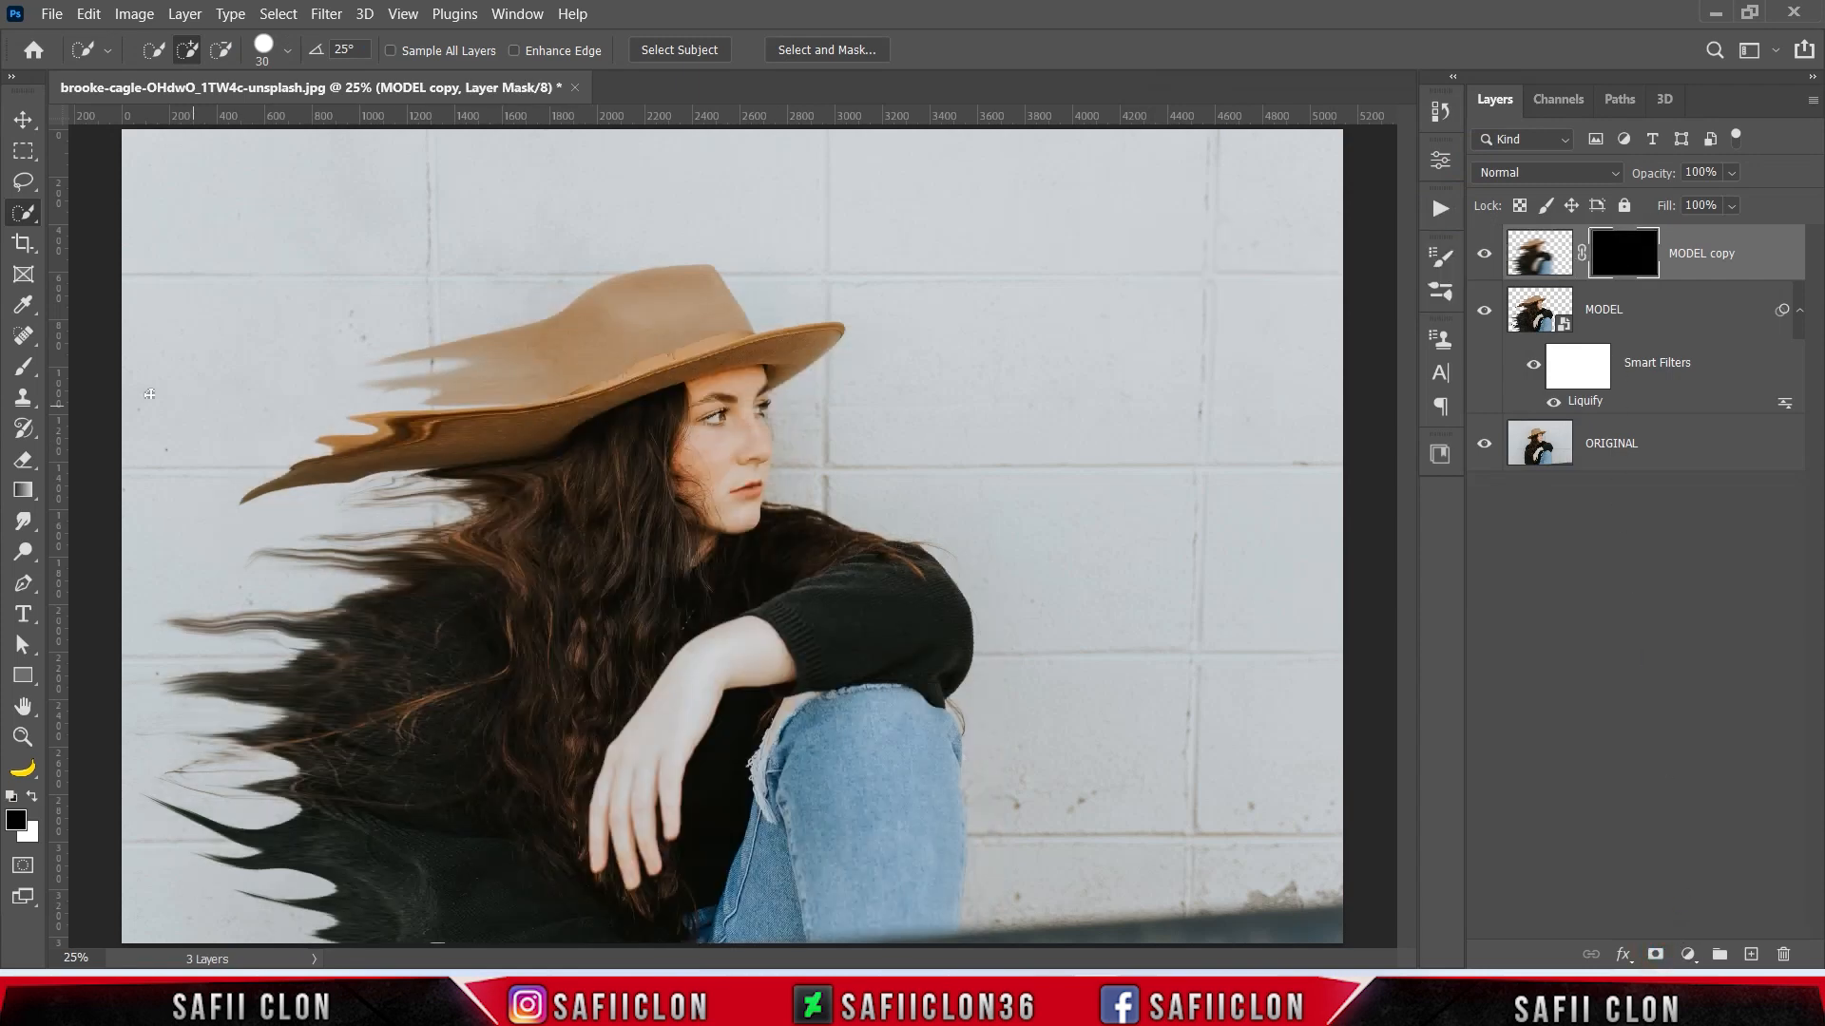
# - Set up a soft round brush of 464 px at 27% opacity with white as the foreground colour
pyautogui.rightClick(40, 383)
pyautogui.click(99, 361)
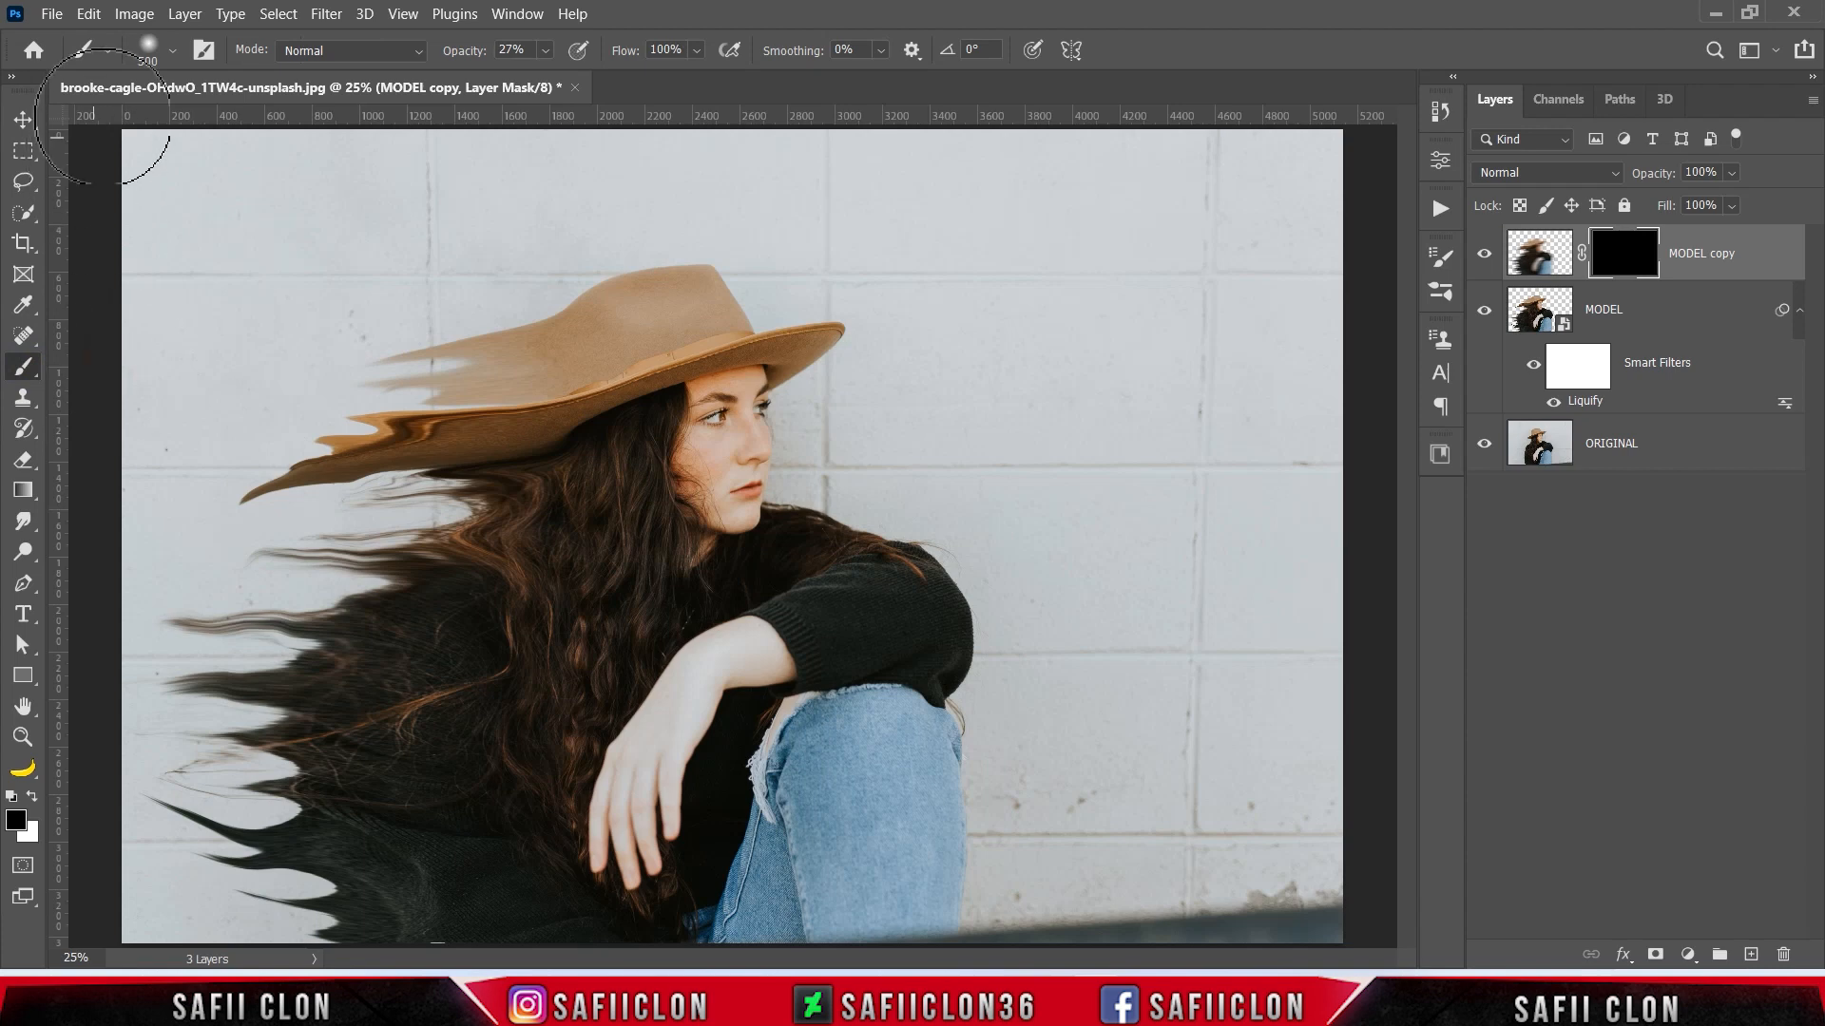
pyautogui.click(171, 55)
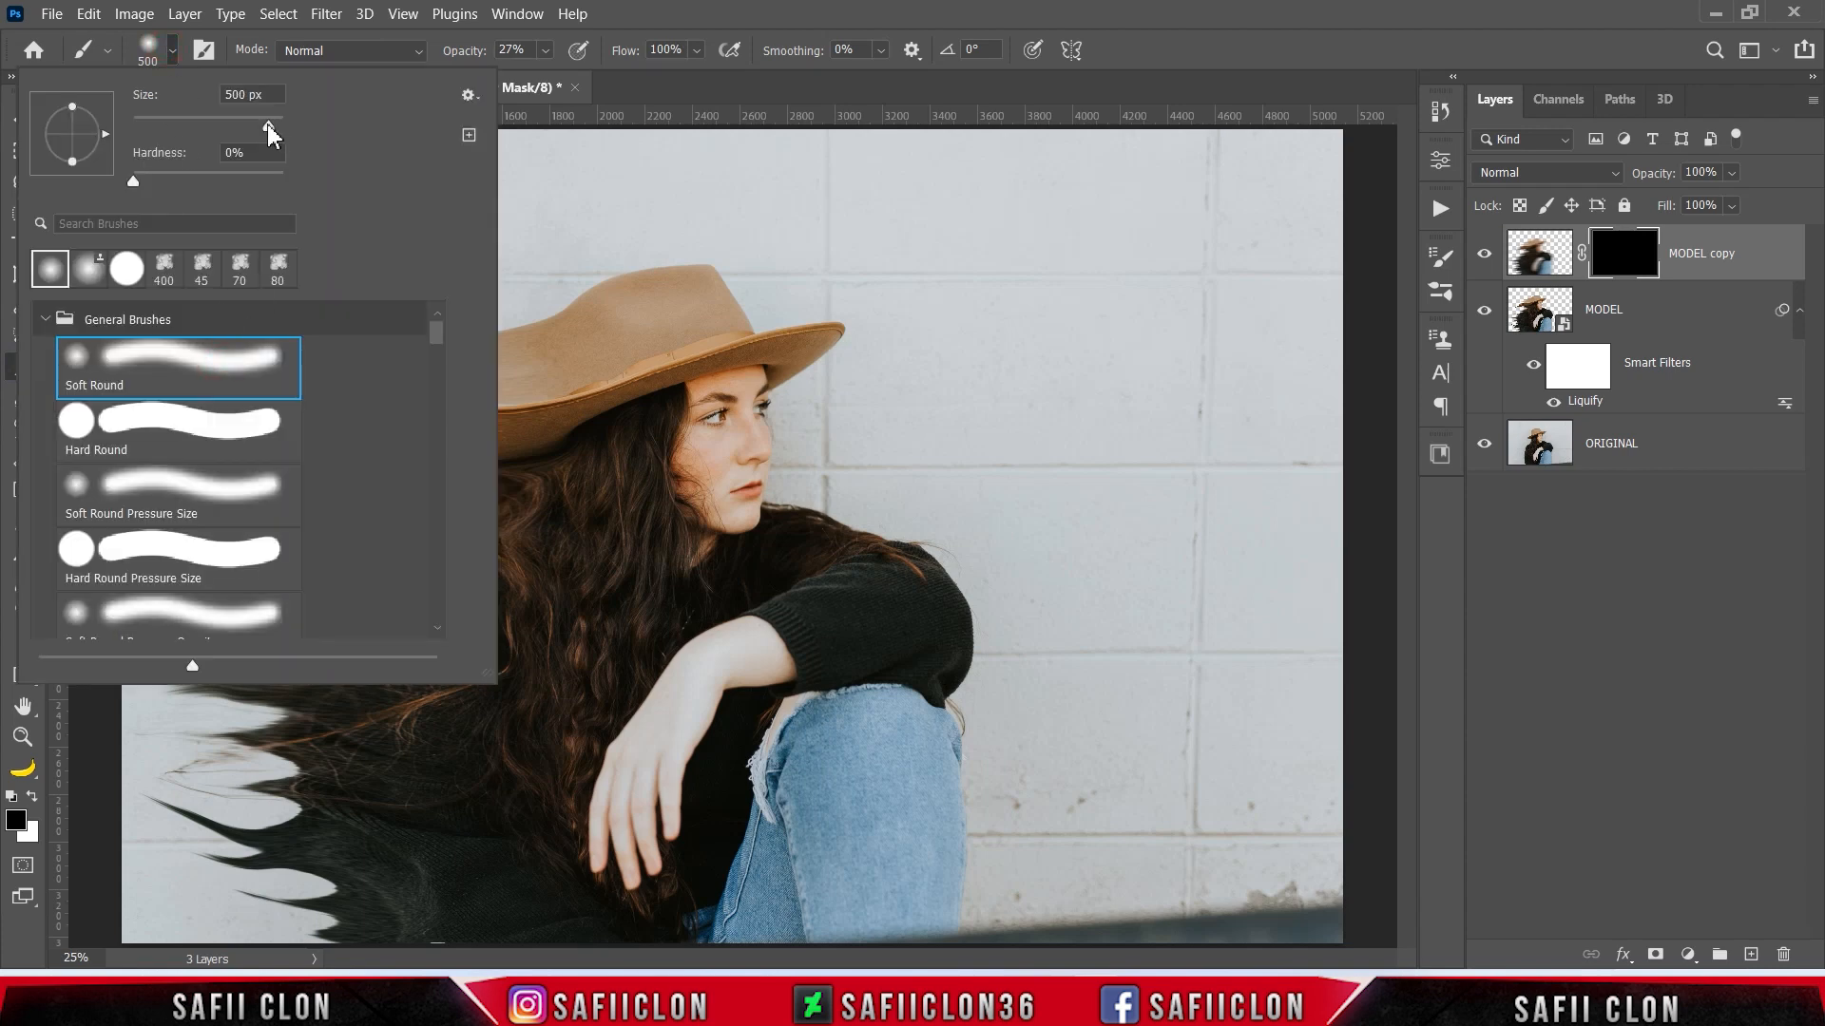
pyautogui.click(172, 52)
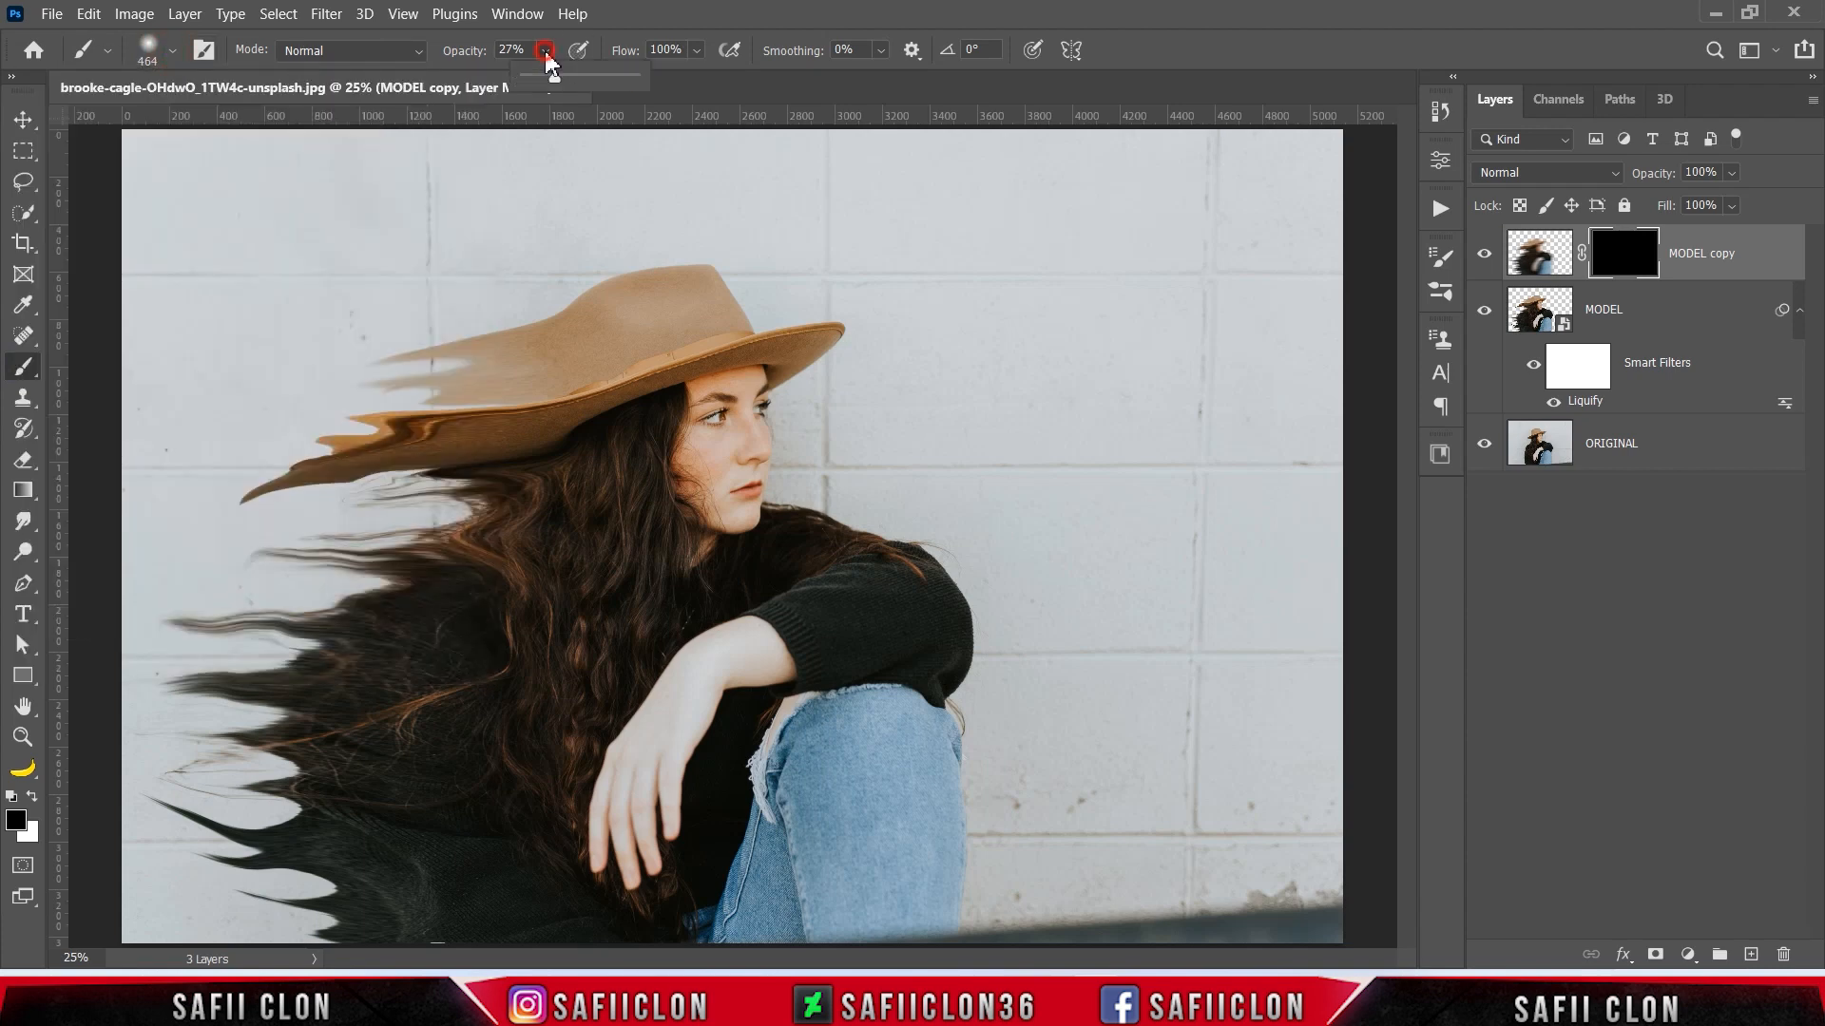
pyautogui.click(556, 76)
pyautogui.click(545, 48)
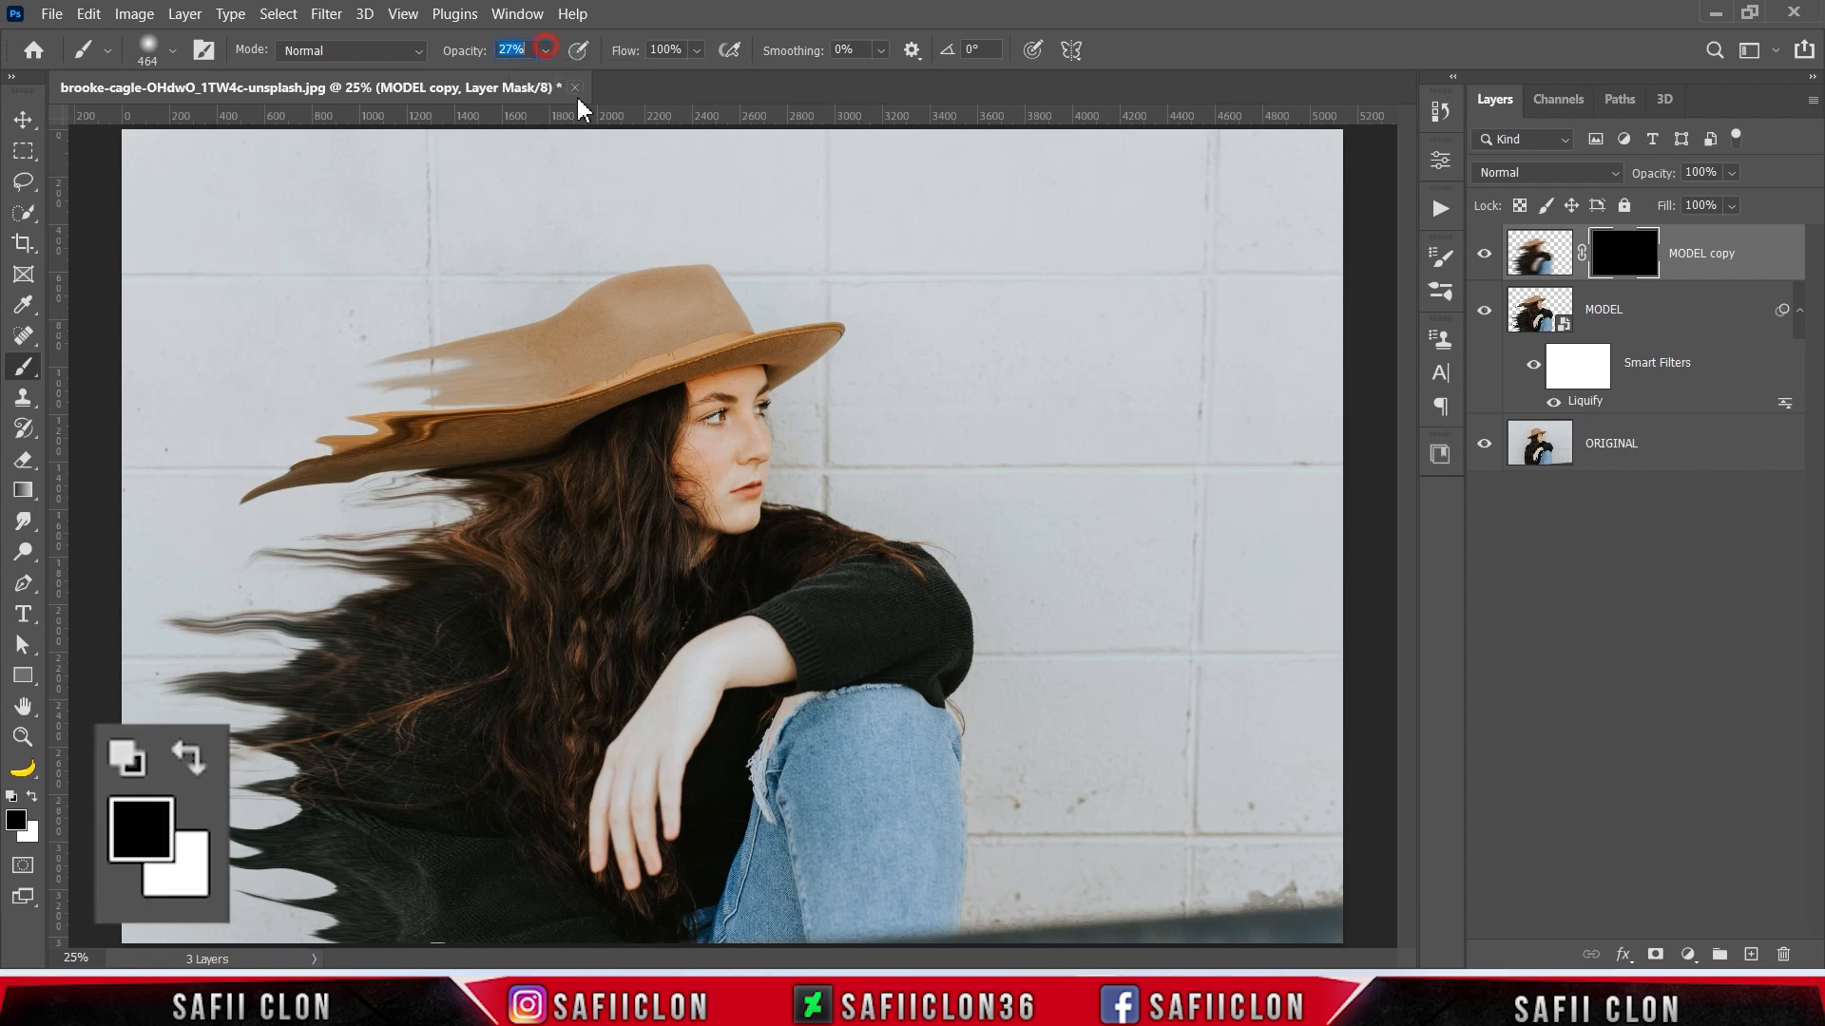
pyautogui.click(36, 796)
# - Paint white on the MODEL copy mask over the trailing hair and the model's back to blend in the motion blur
pyautogui.click(312, 701)
pyautogui.moveTo(272, 692)
pyautogui.mouseDown()
pyautogui.moveTo(169, 714)
pyautogui.moveTo(269, 651)
pyautogui.moveTo(138, 621)
pyautogui.moveTo(209, 618)
pyautogui.mouseUp()
pyautogui.click(159, 704)
pyautogui.click(228, 648)
pyautogui.moveTo(379, 558); pyautogui.dragTo(223, 567)
pyautogui.moveTo(387, 492); pyautogui.dragTo(287, 473)
pyautogui.moveTo(428, 387); pyautogui.dragTo(306, 421)
pyautogui.moveTo(372, 594); pyautogui.dragTo(260, 604)
pyautogui.moveTo(365, 811)
pyautogui.mouseDown()
pyautogui.moveTo(523, 803)
pyautogui.moveTo(339, 919)
pyautogui.mouseUp()
pyautogui.moveTo(285, 900)
pyautogui.mouseDown()
pyautogui.moveTo(157, 924)
pyautogui.moveTo(234, 879)
pyautogui.moveTo(201, 870)
pyautogui.mouseUp()
pyautogui.moveTo(262, 794); pyautogui.dragTo(140, 807)
pyautogui.moveTo(334, 715); pyautogui.dragTo(213, 749)
pyautogui.moveTo(481, 615); pyautogui.dragTo(317, 636)
pyautogui.moveTo(530, 537); pyautogui.dragTo(399, 562)
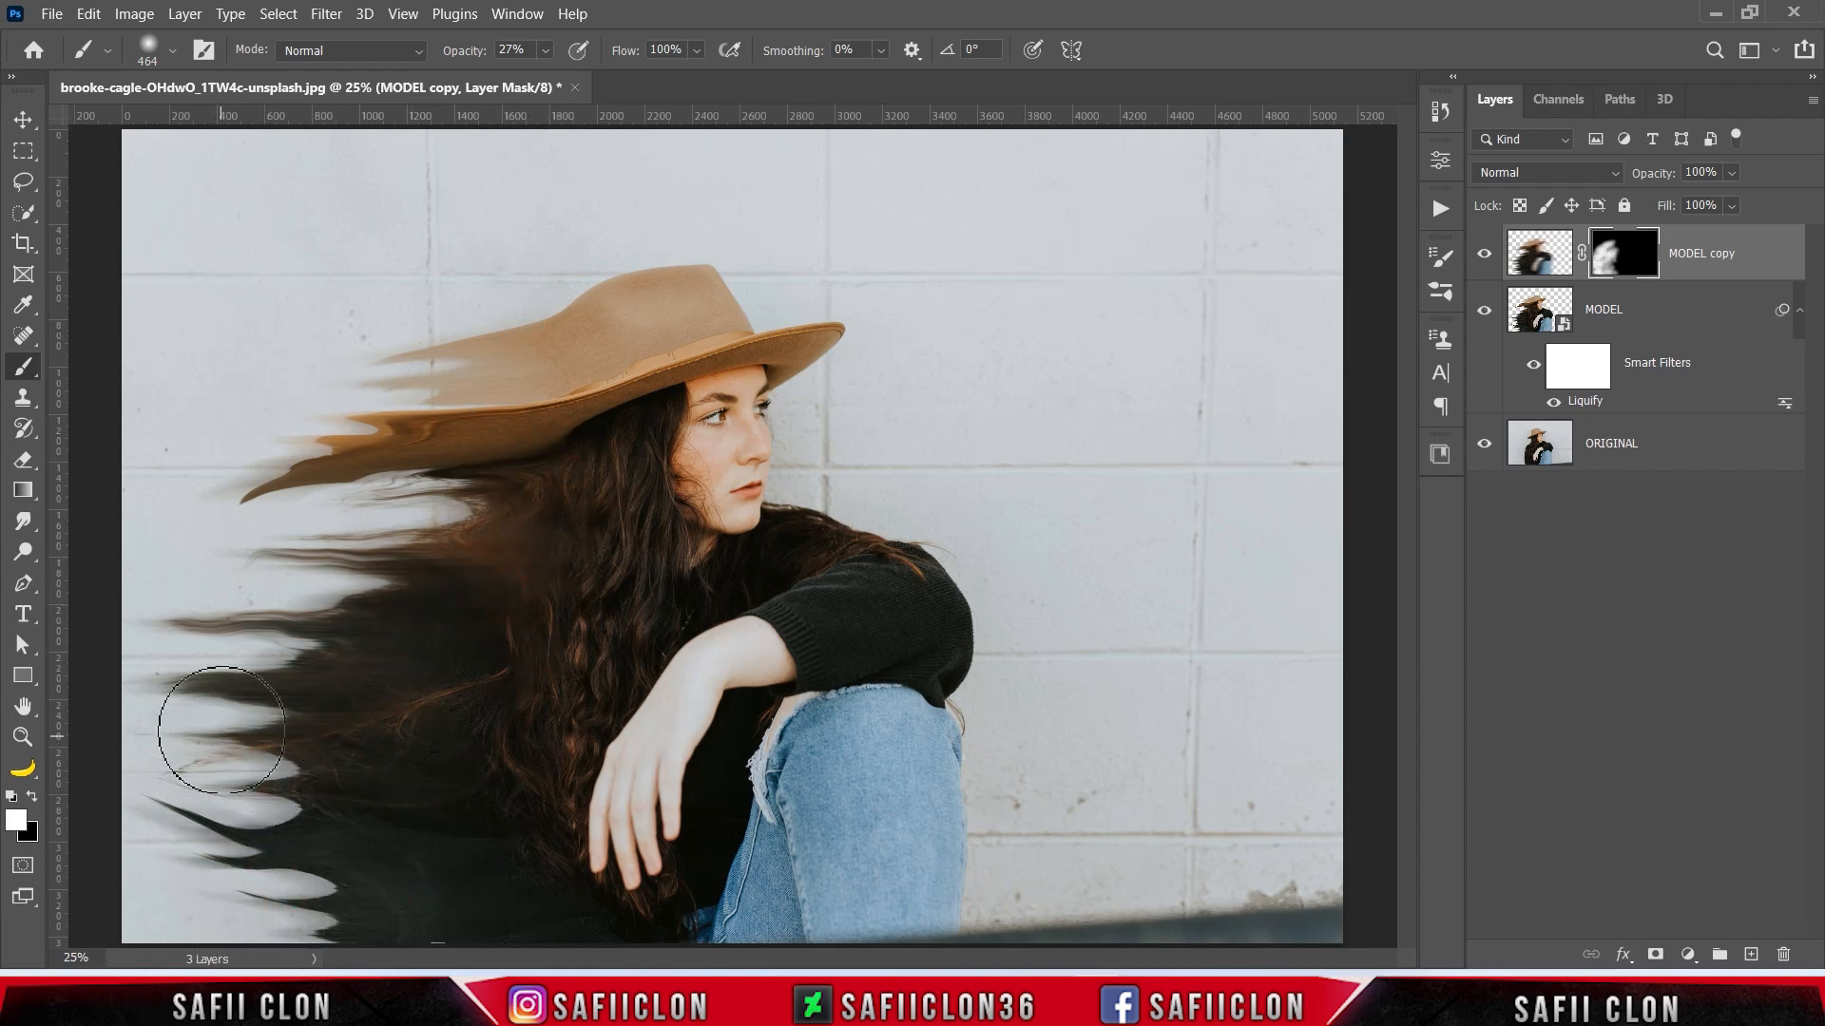
# - Reveal the blur along the hat's trailing edge with a 300 px brush and compare the image with and without MODEL copy
pyautogui.press('[')
pyautogui.press('[')
pyautogui.moveTo(553, 381)
pyautogui.mouseDown()
pyautogui.moveTo(603, 362)
pyautogui.moveTo(248, 463)
pyautogui.mouseUp()
pyautogui.moveTo(631, 285); pyautogui.dragTo(380, 344)
pyautogui.moveTo(615, 292); pyautogui.dragTo(214, 380)
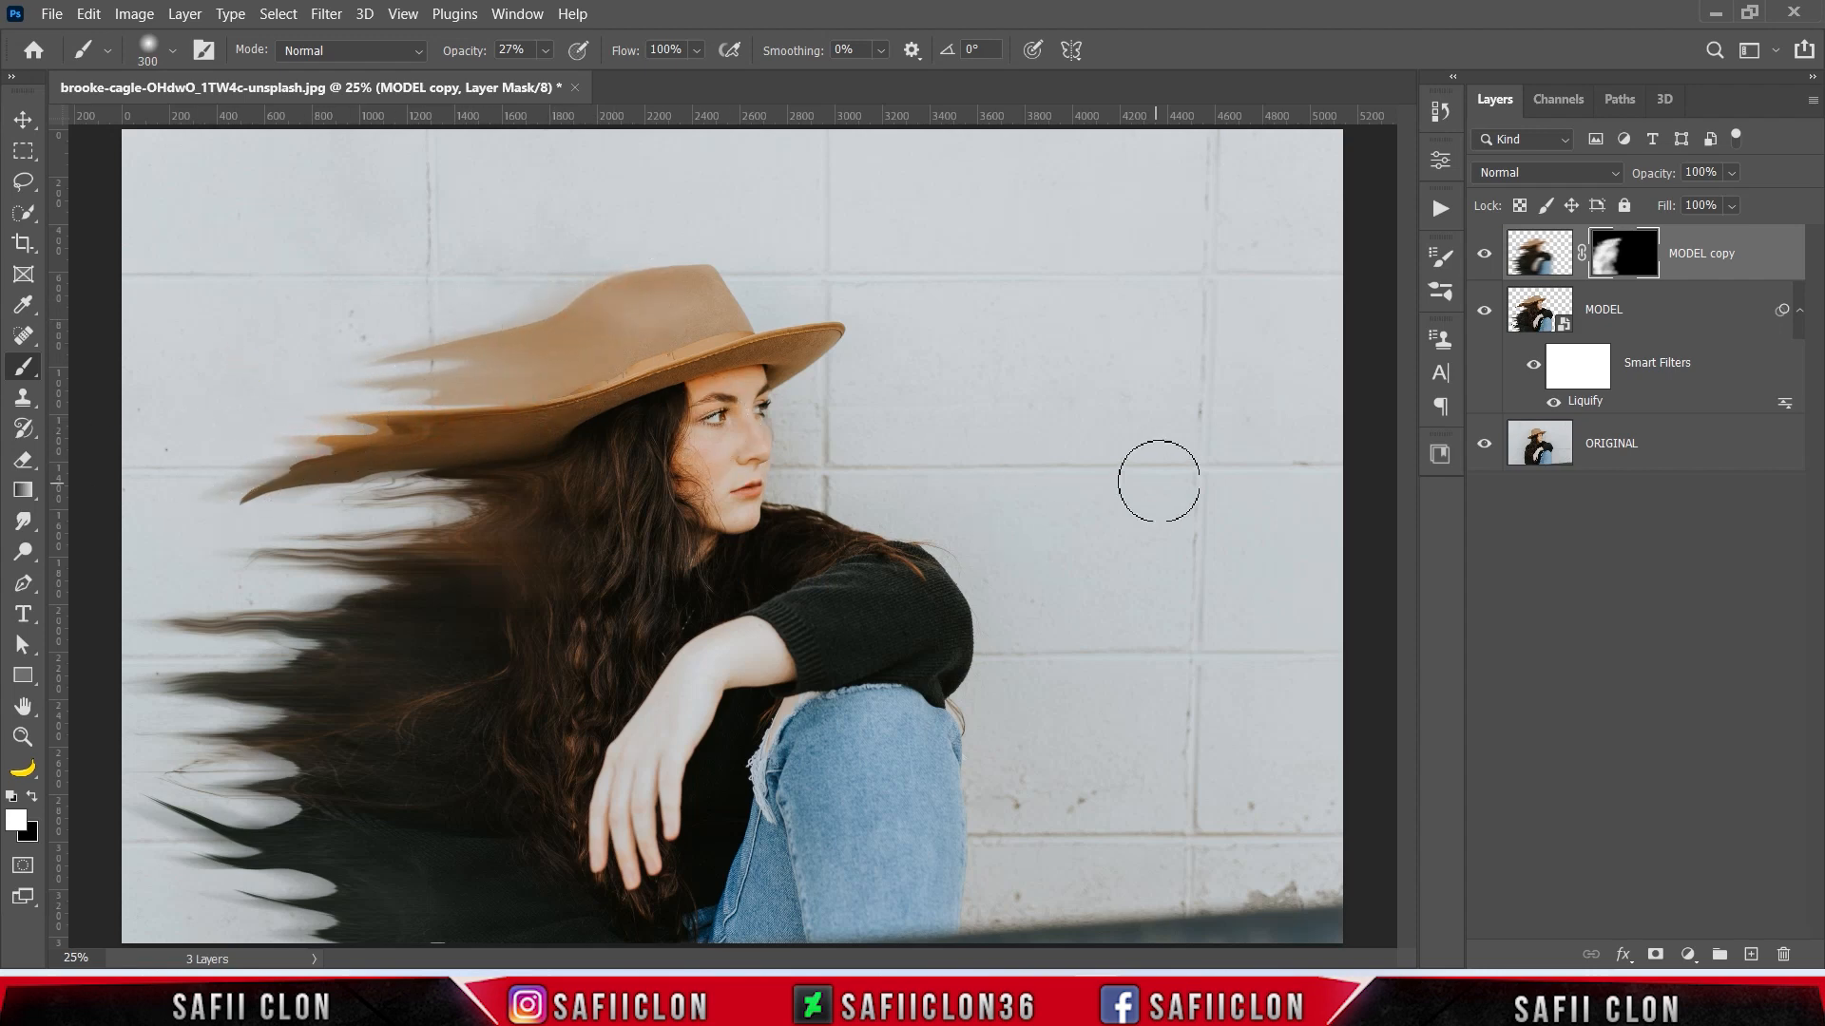
pyautogui.moveTo(226, 458); pyautogui.dragTo(232, 497)
pyautogui.click(1484, 254)
pyautogui.click(1484, 255)
pyautogui.click(1485, 254)
pyautogui.click(1484, 254)
# - Group the MODEL copy and MODEL layers into a group named MODEL
pyautogui.click(1747, 253)
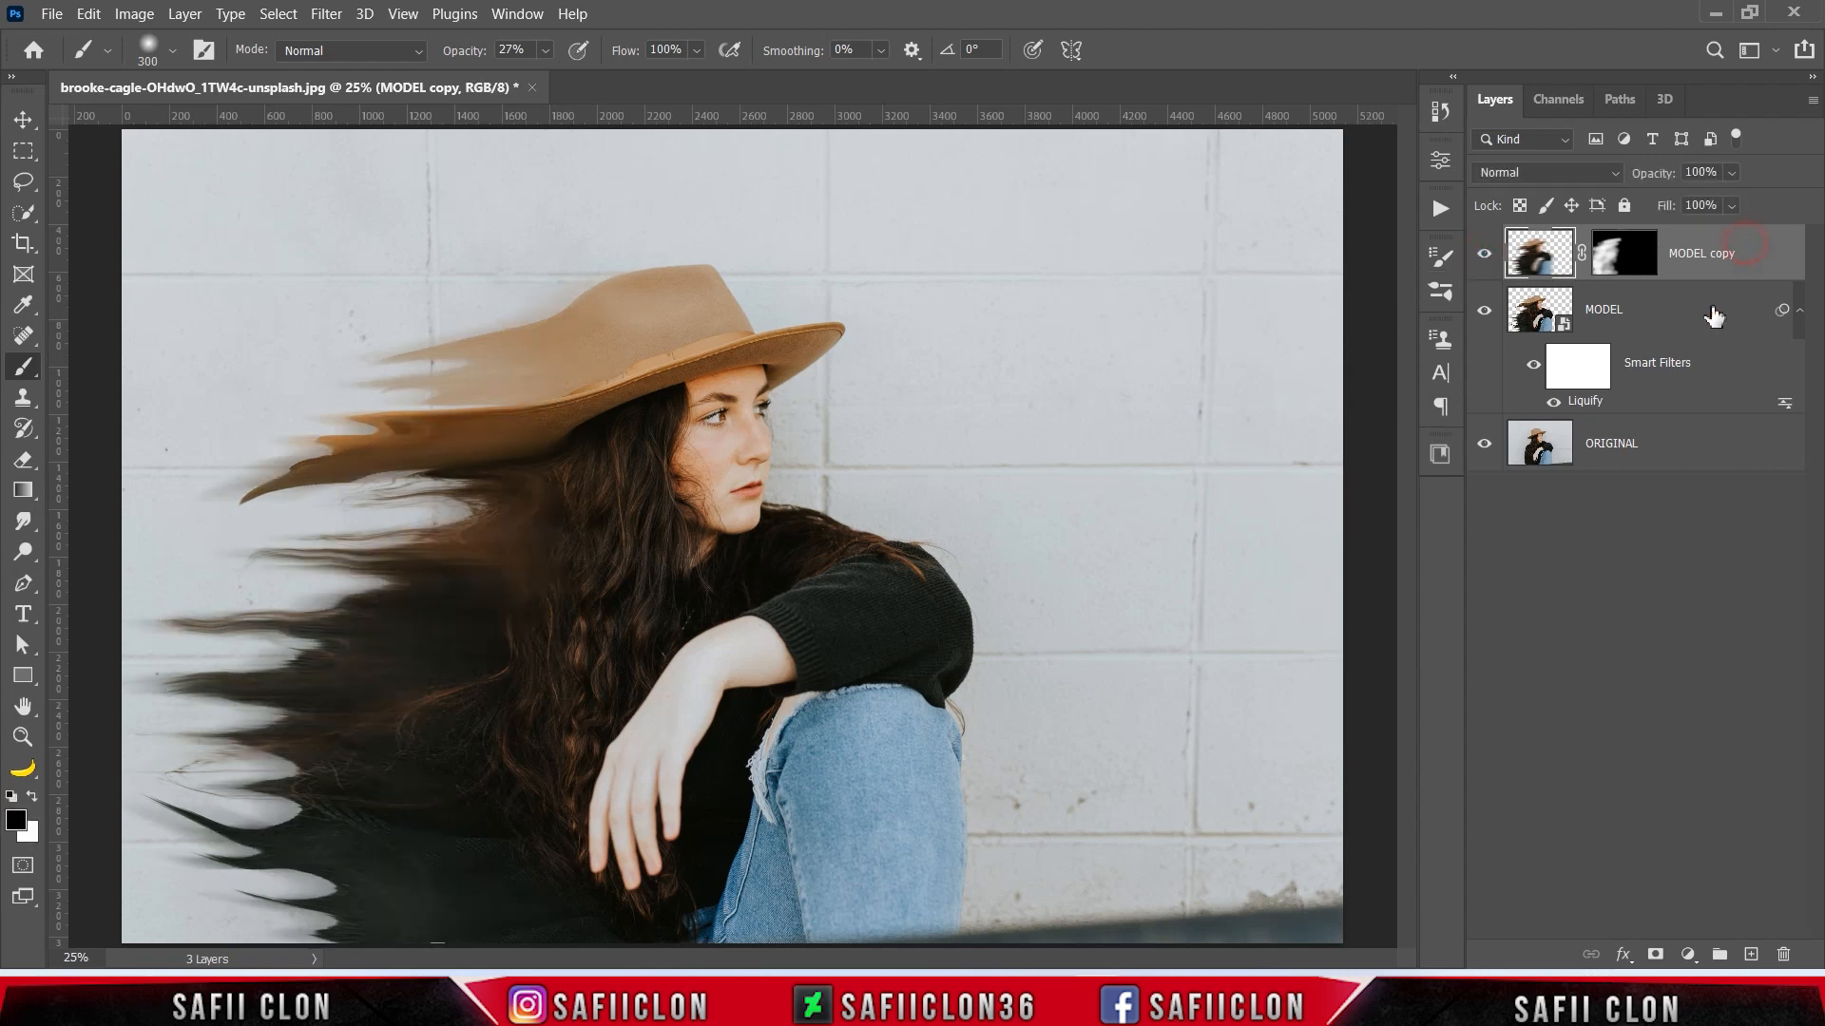
pyautogui.keyDown('shift'); pyautogui.click(1701, 312); pyautogui.keyUp('shift')
pyautogui.rightClick(1684, 318)
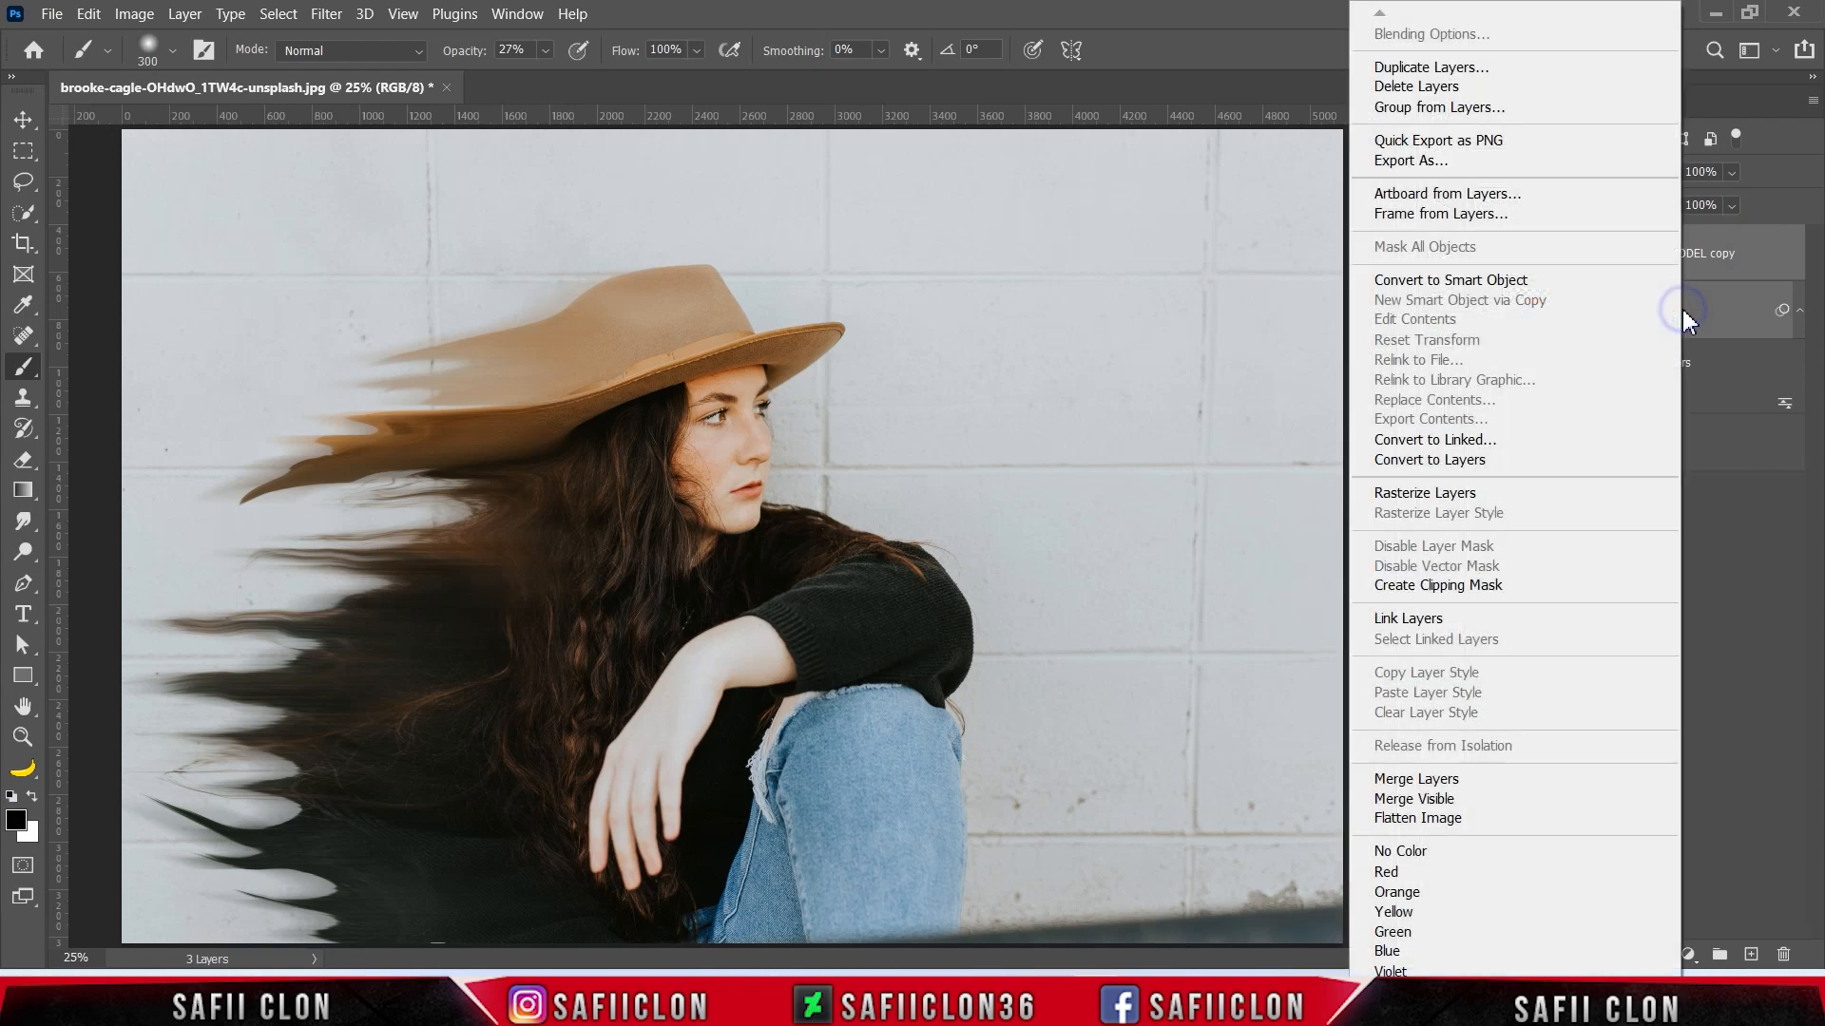
pyautogui.click(1606, 110)
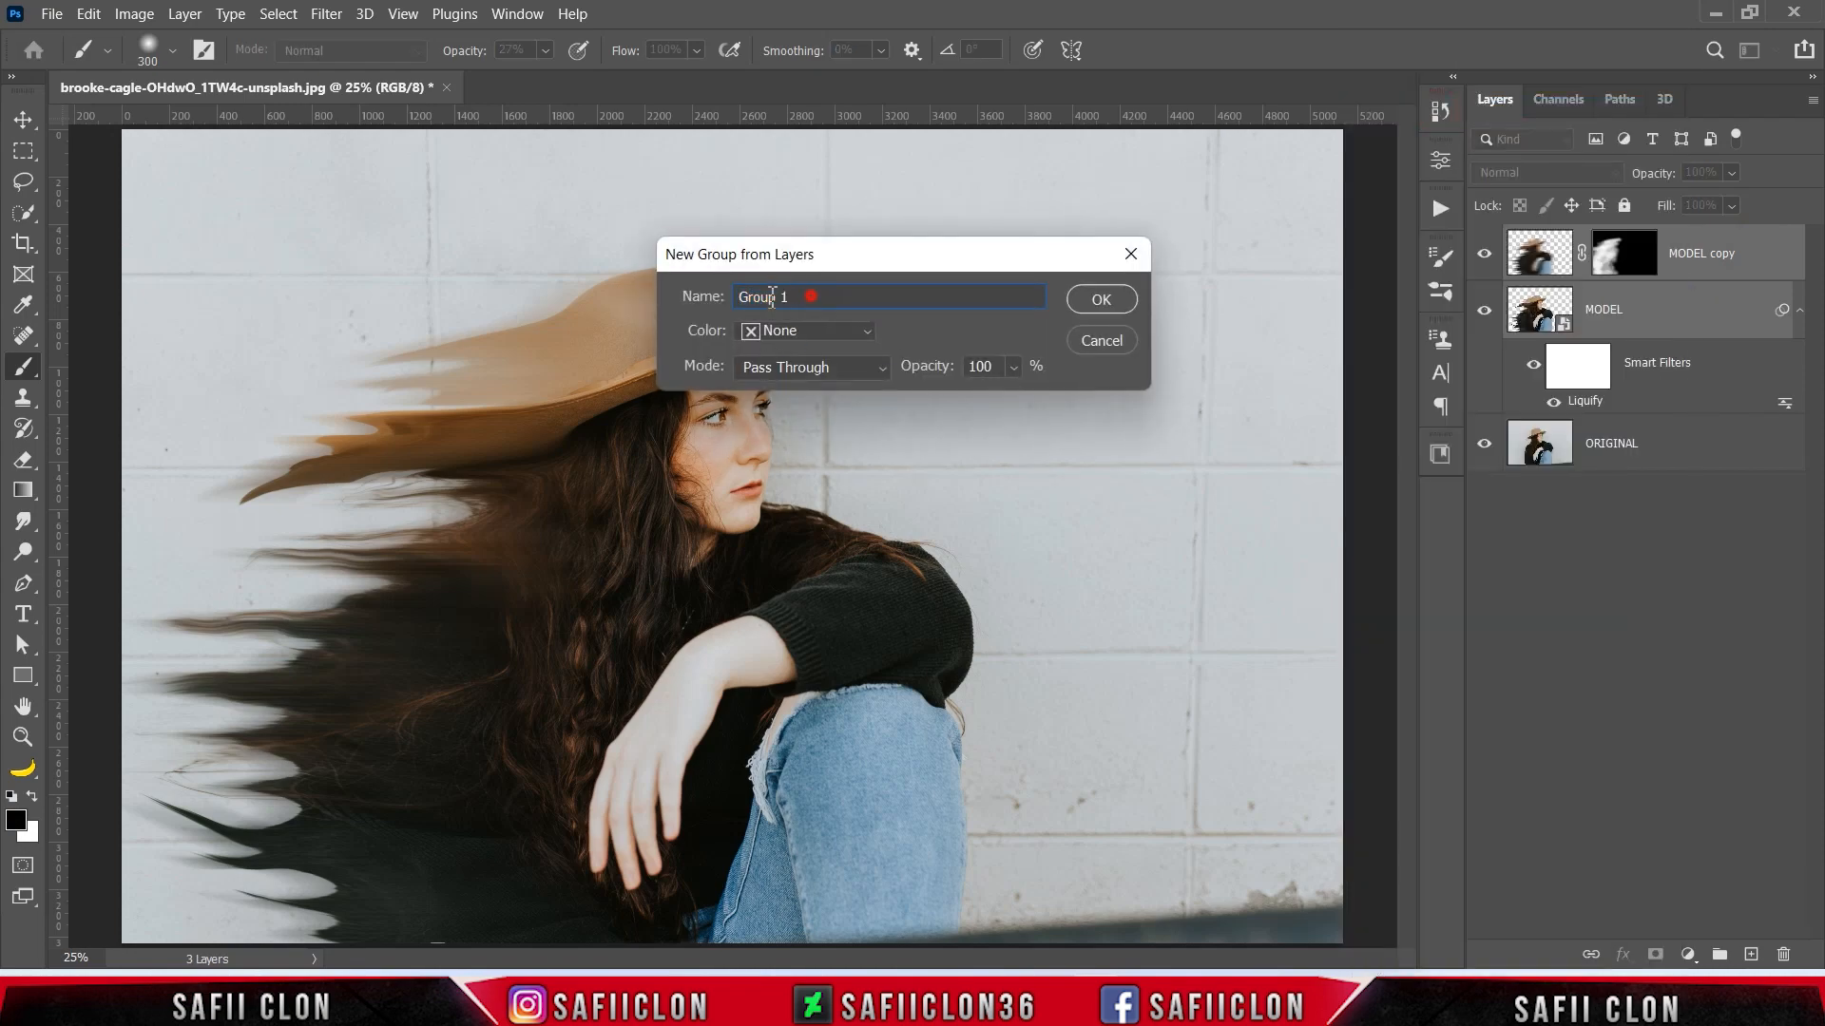
pyautogui.write('MODEL')
pyautogui.click(1091, 298)
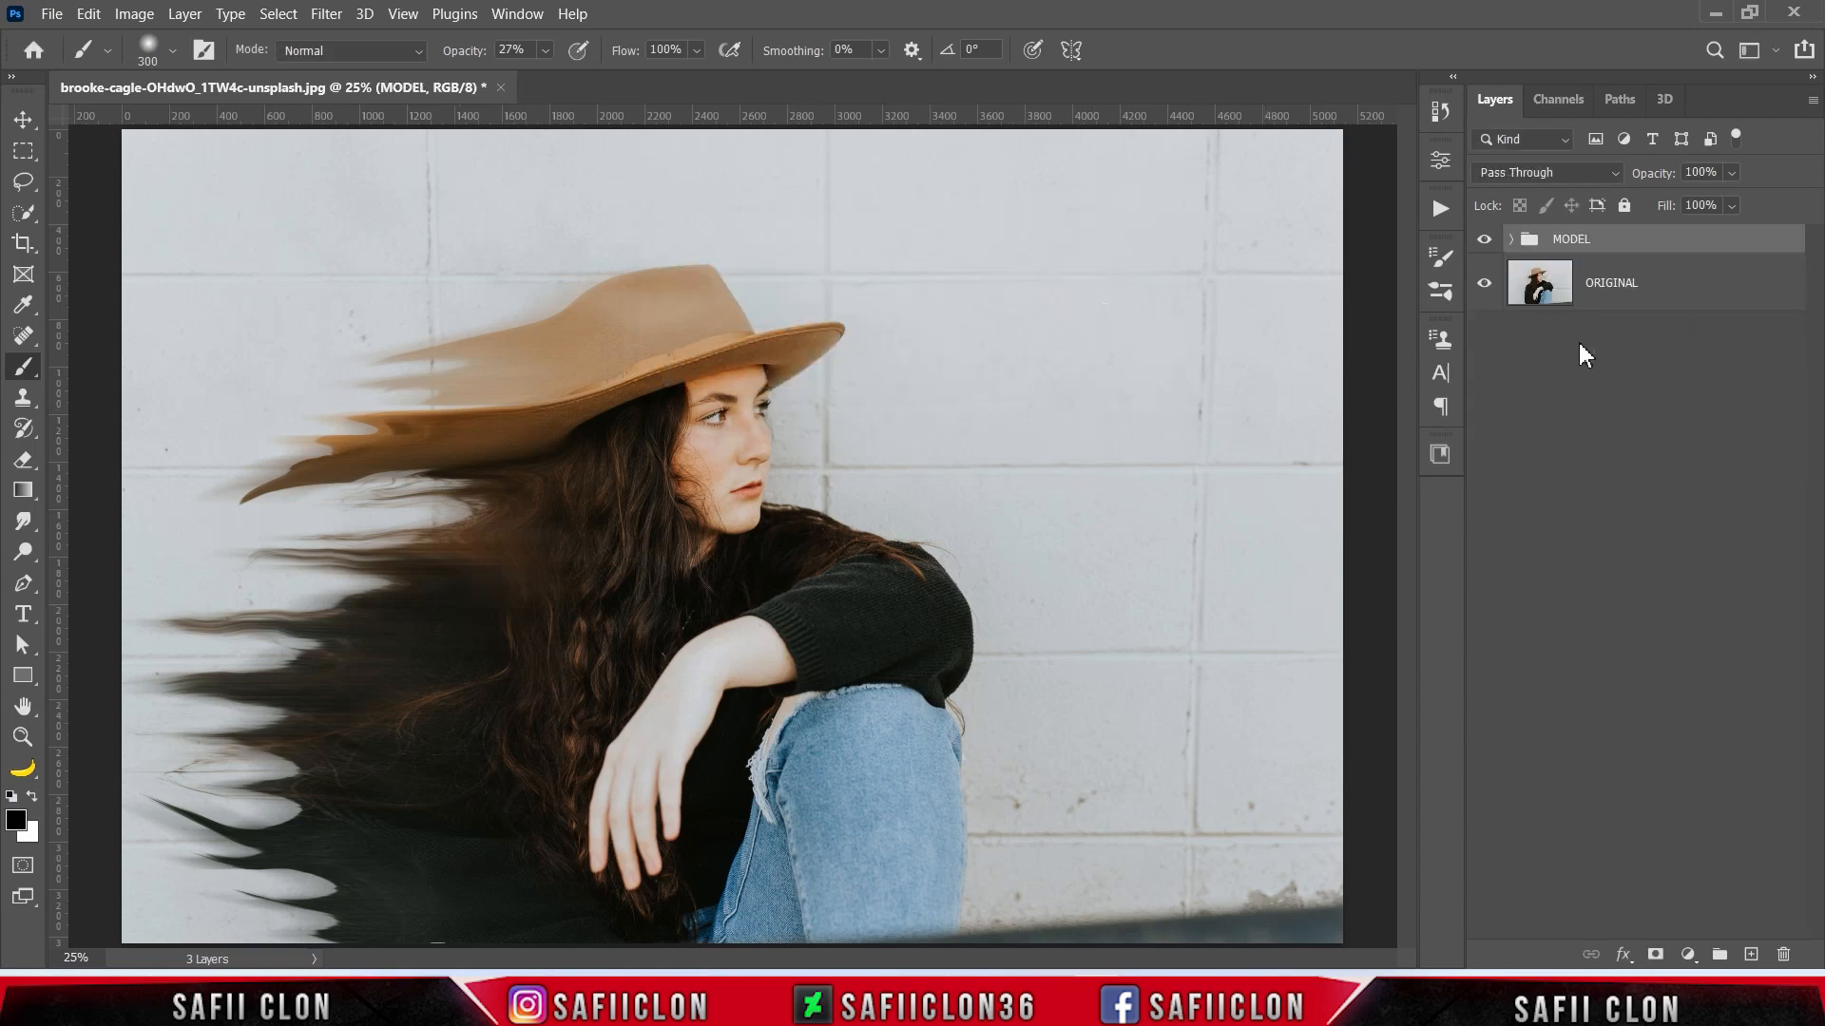
# - Duplicate the MODEL group, merge the duplicate into a single layer, and place it below the MODEL group
pyautogui.rightClick(1654, 251)
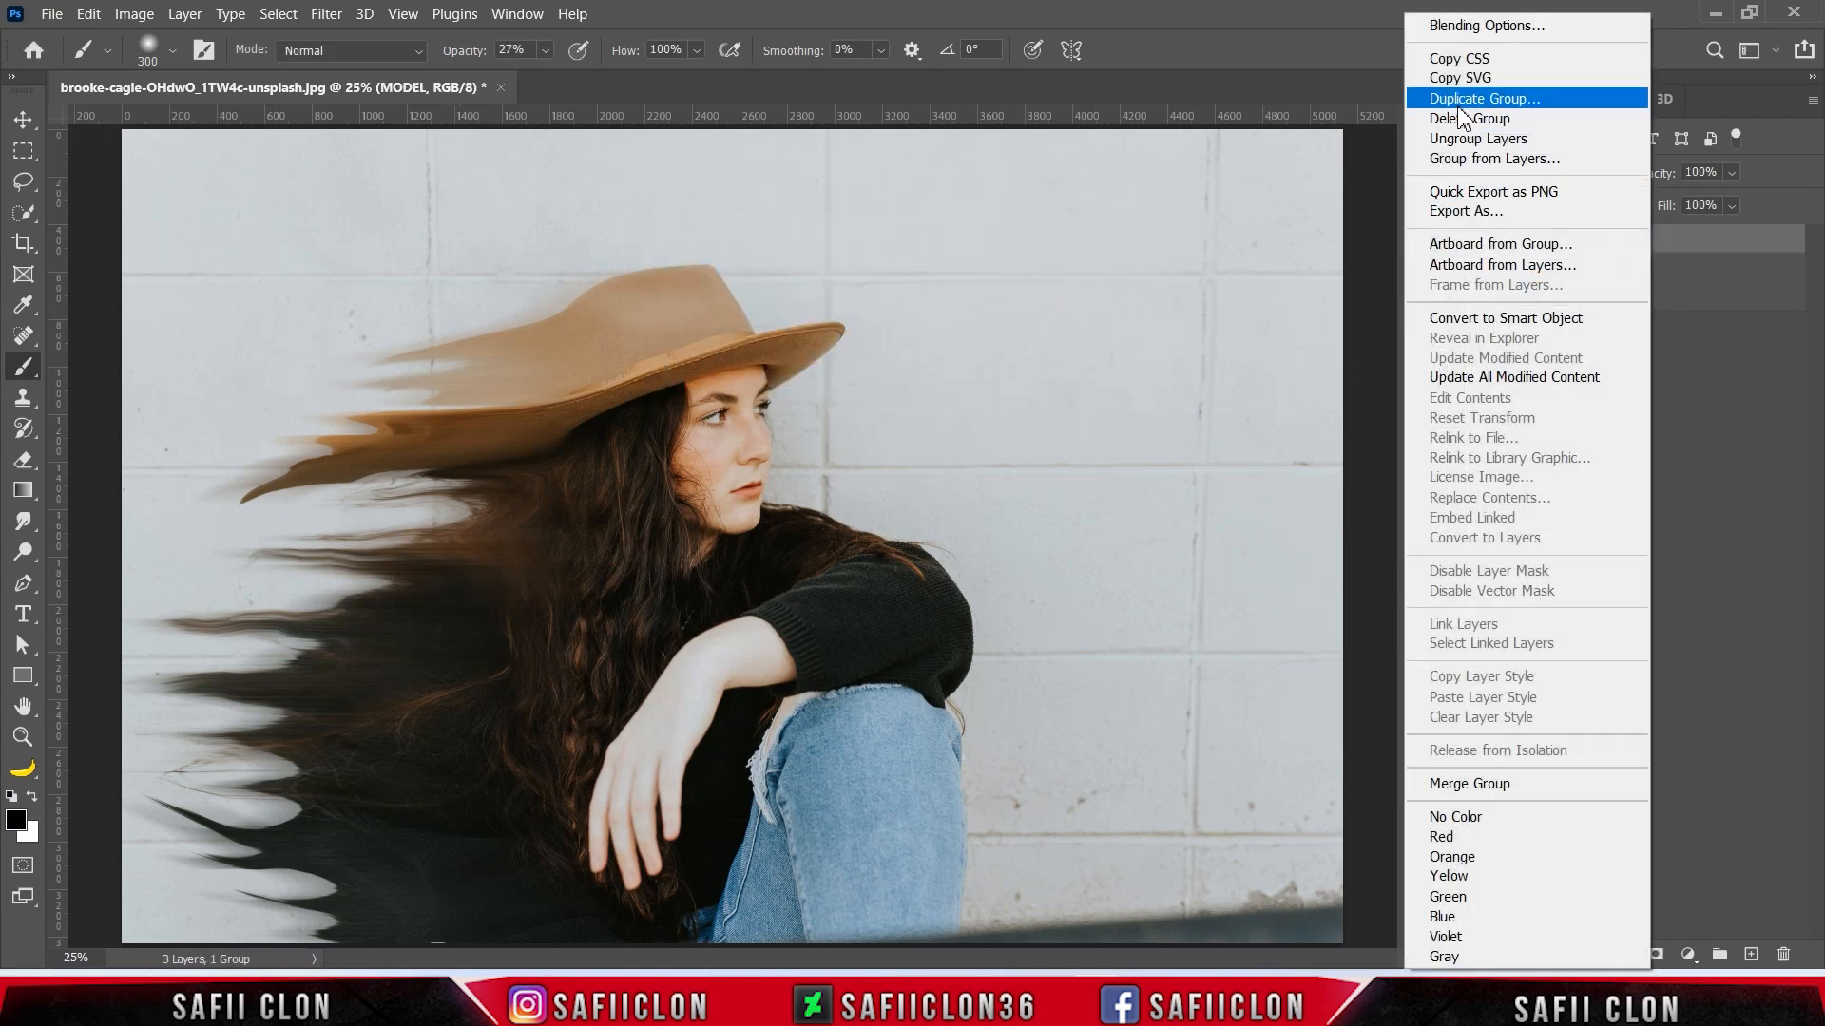
pyautogui.click(1606, 106)
pyautogui.click(1423, 304)
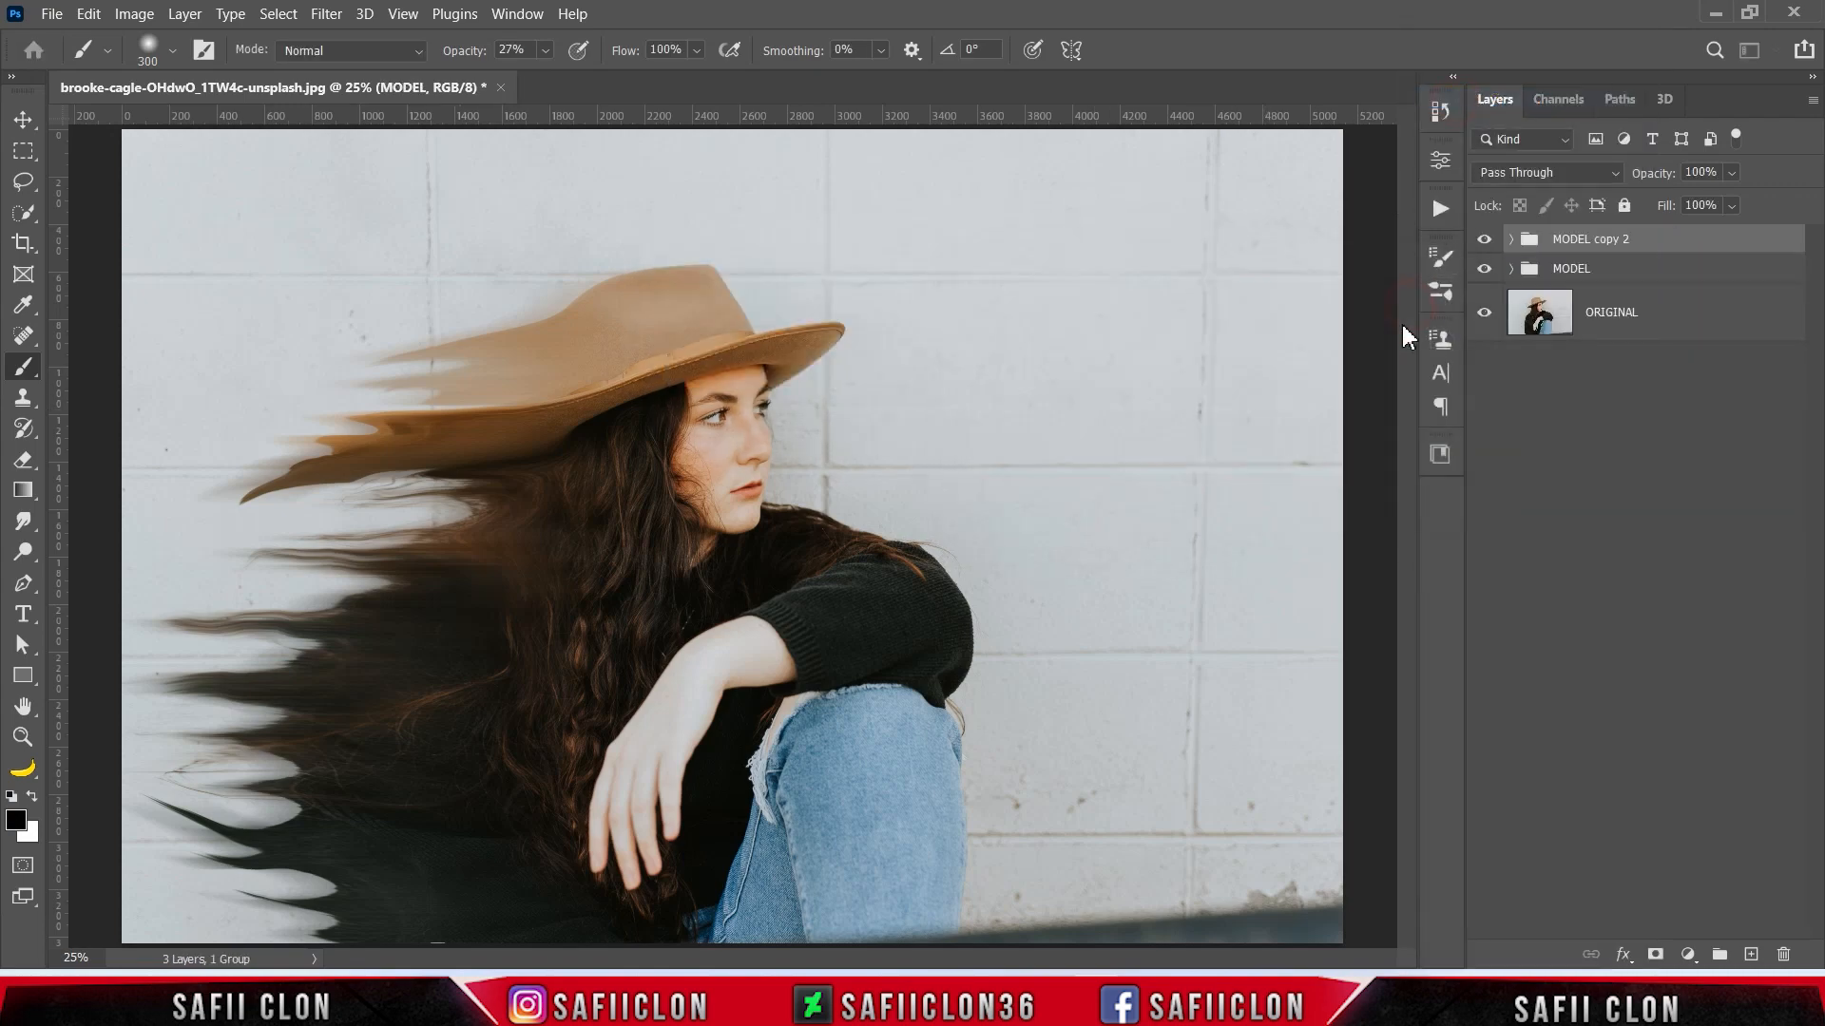
pyautogui.rightClick(1647, 244)
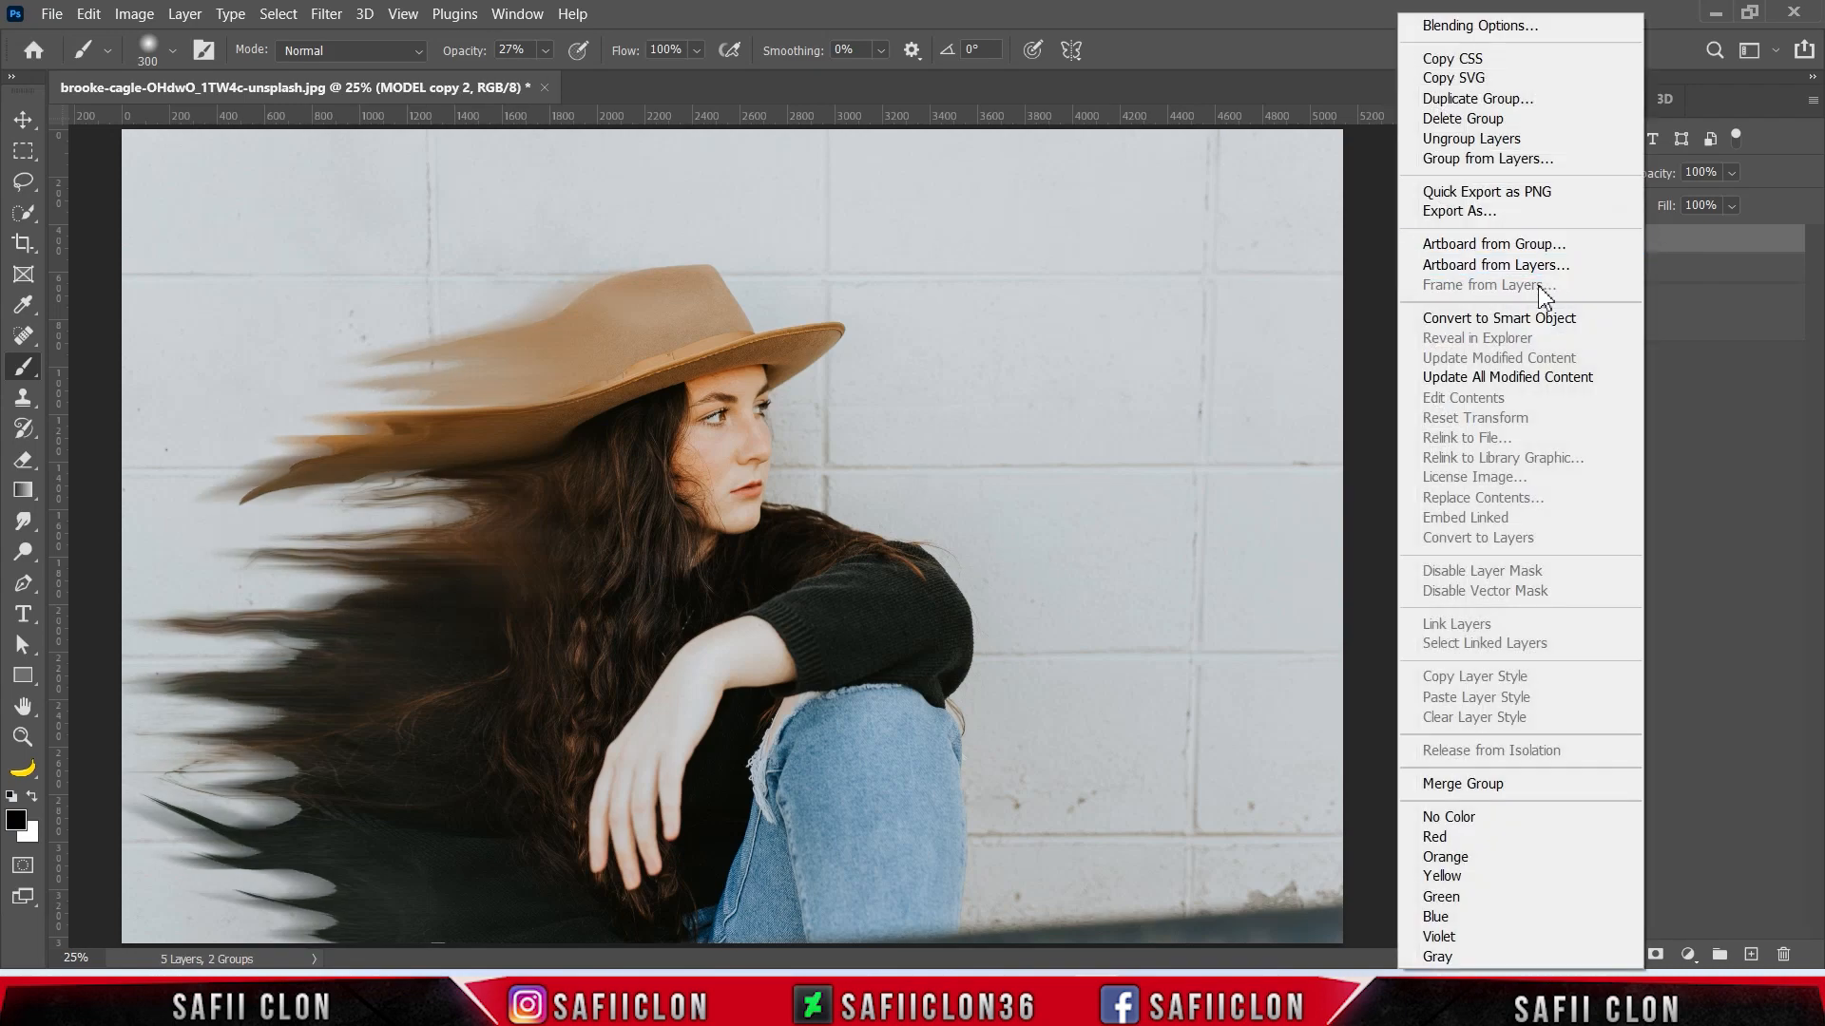
pyautogui.click(1471, 781)
pyautogui.moveTo(1717, 252); pyautogui.dragTo(1711, 314)
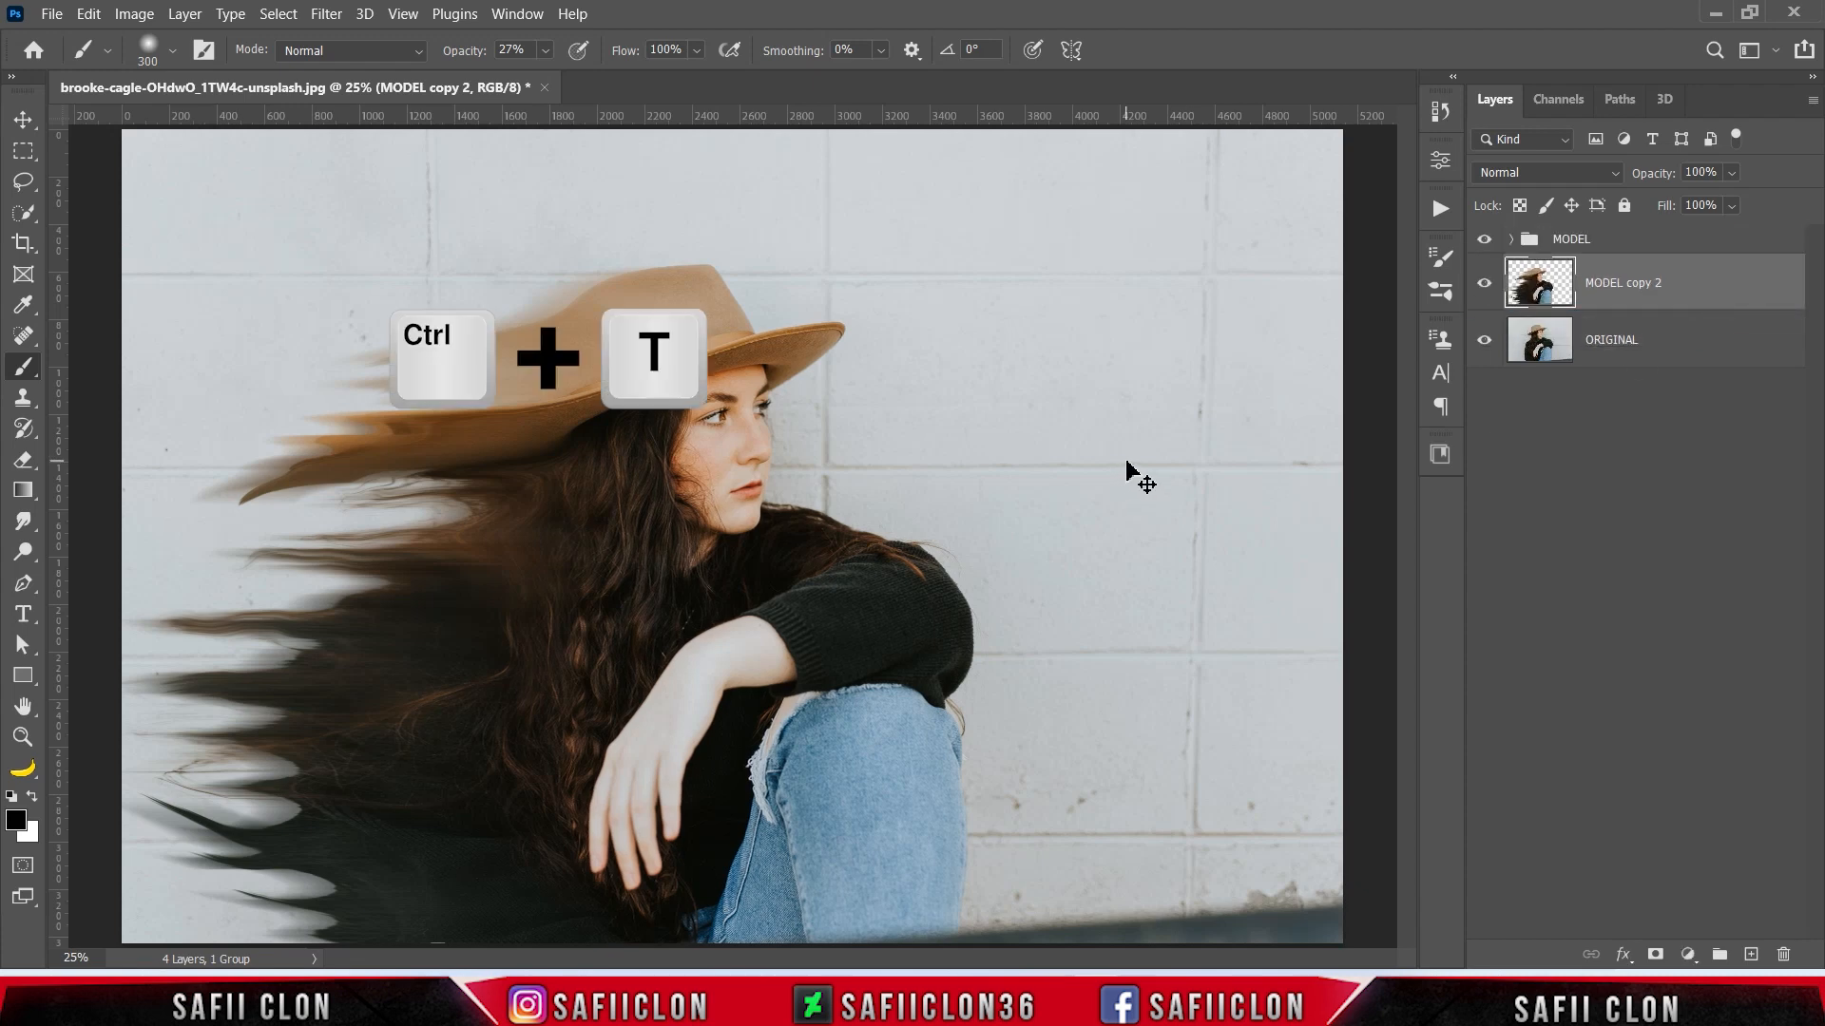
# - Transform MODEL copy 2 to 107.13% scale with a -0.99° rotation, extending its streaks behind the model
pyautogui.hotkey('ctrl', 't')
pyautogui.moveTo(818, 685); pyautogui.dragTo(723, 602)
pyautogui.moveTo(942, 645); pyautogui.dragTo(975, 624)
pyautogui.moveTo(944, 244); pyautogui.dragTo(917, 265)
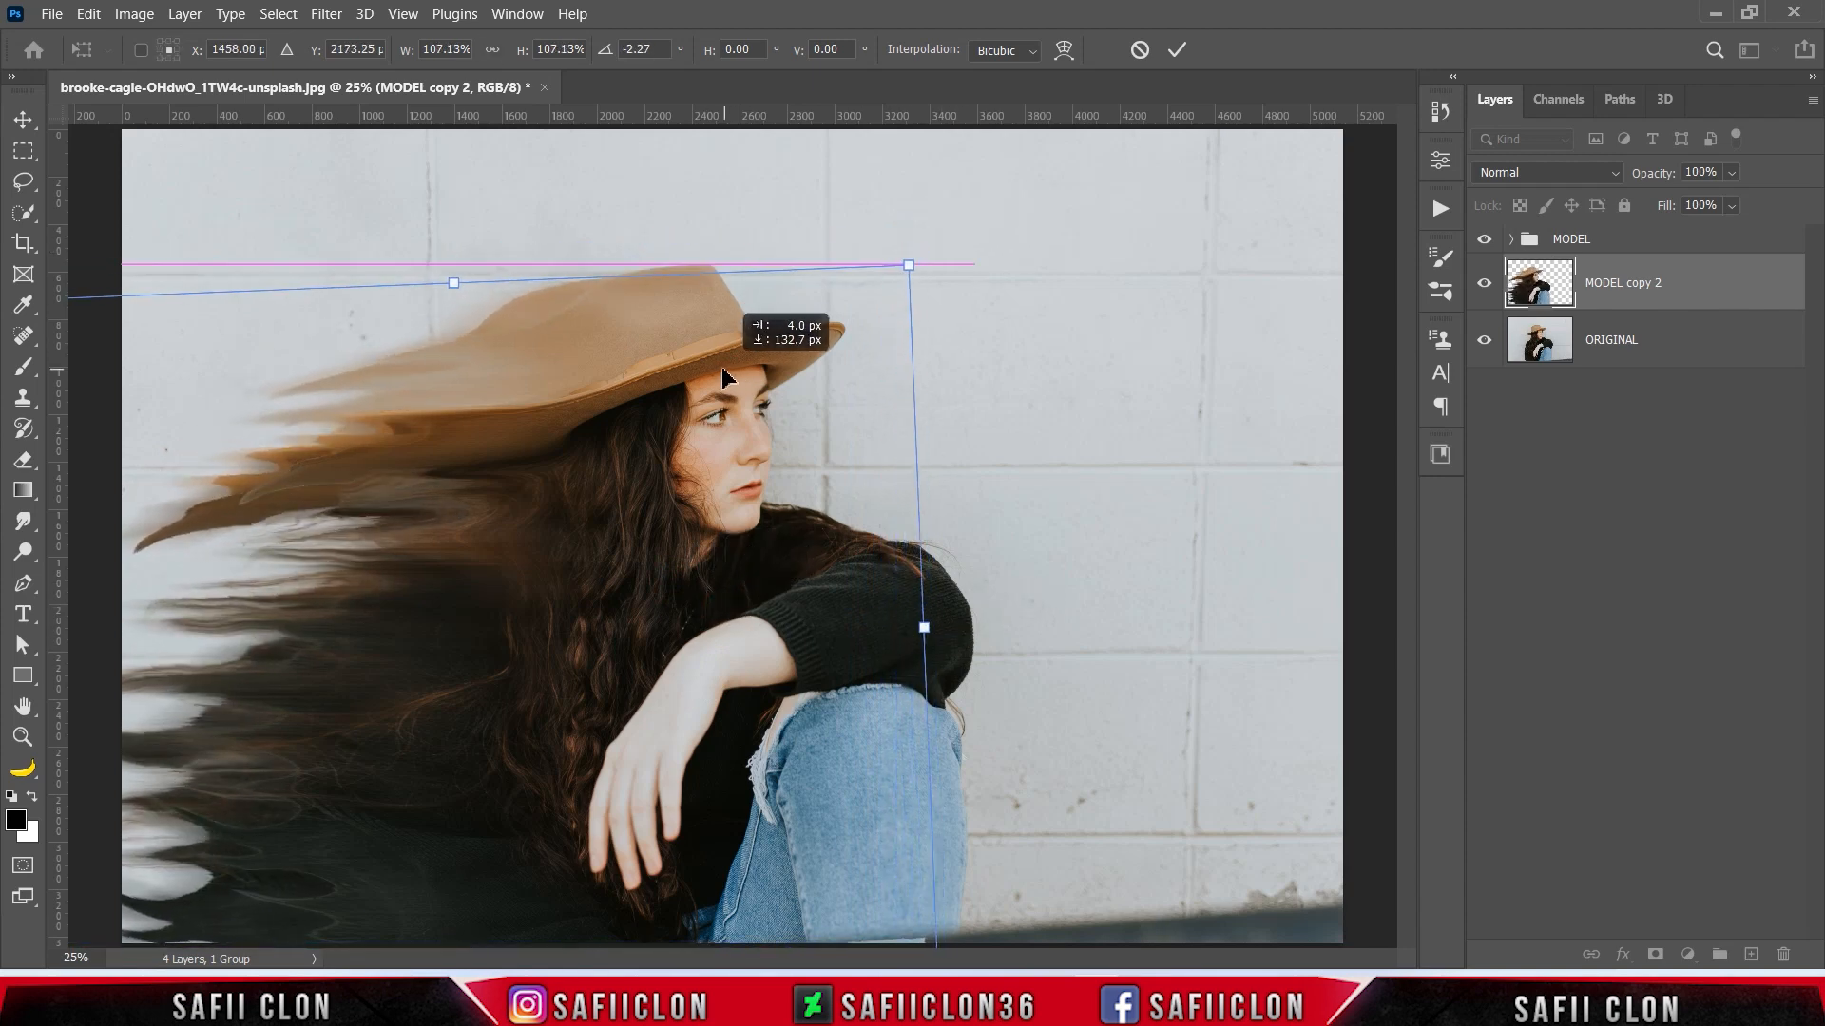
pyautogui.moveTo(946, 415); pyautogui.dragTo(966, 451)
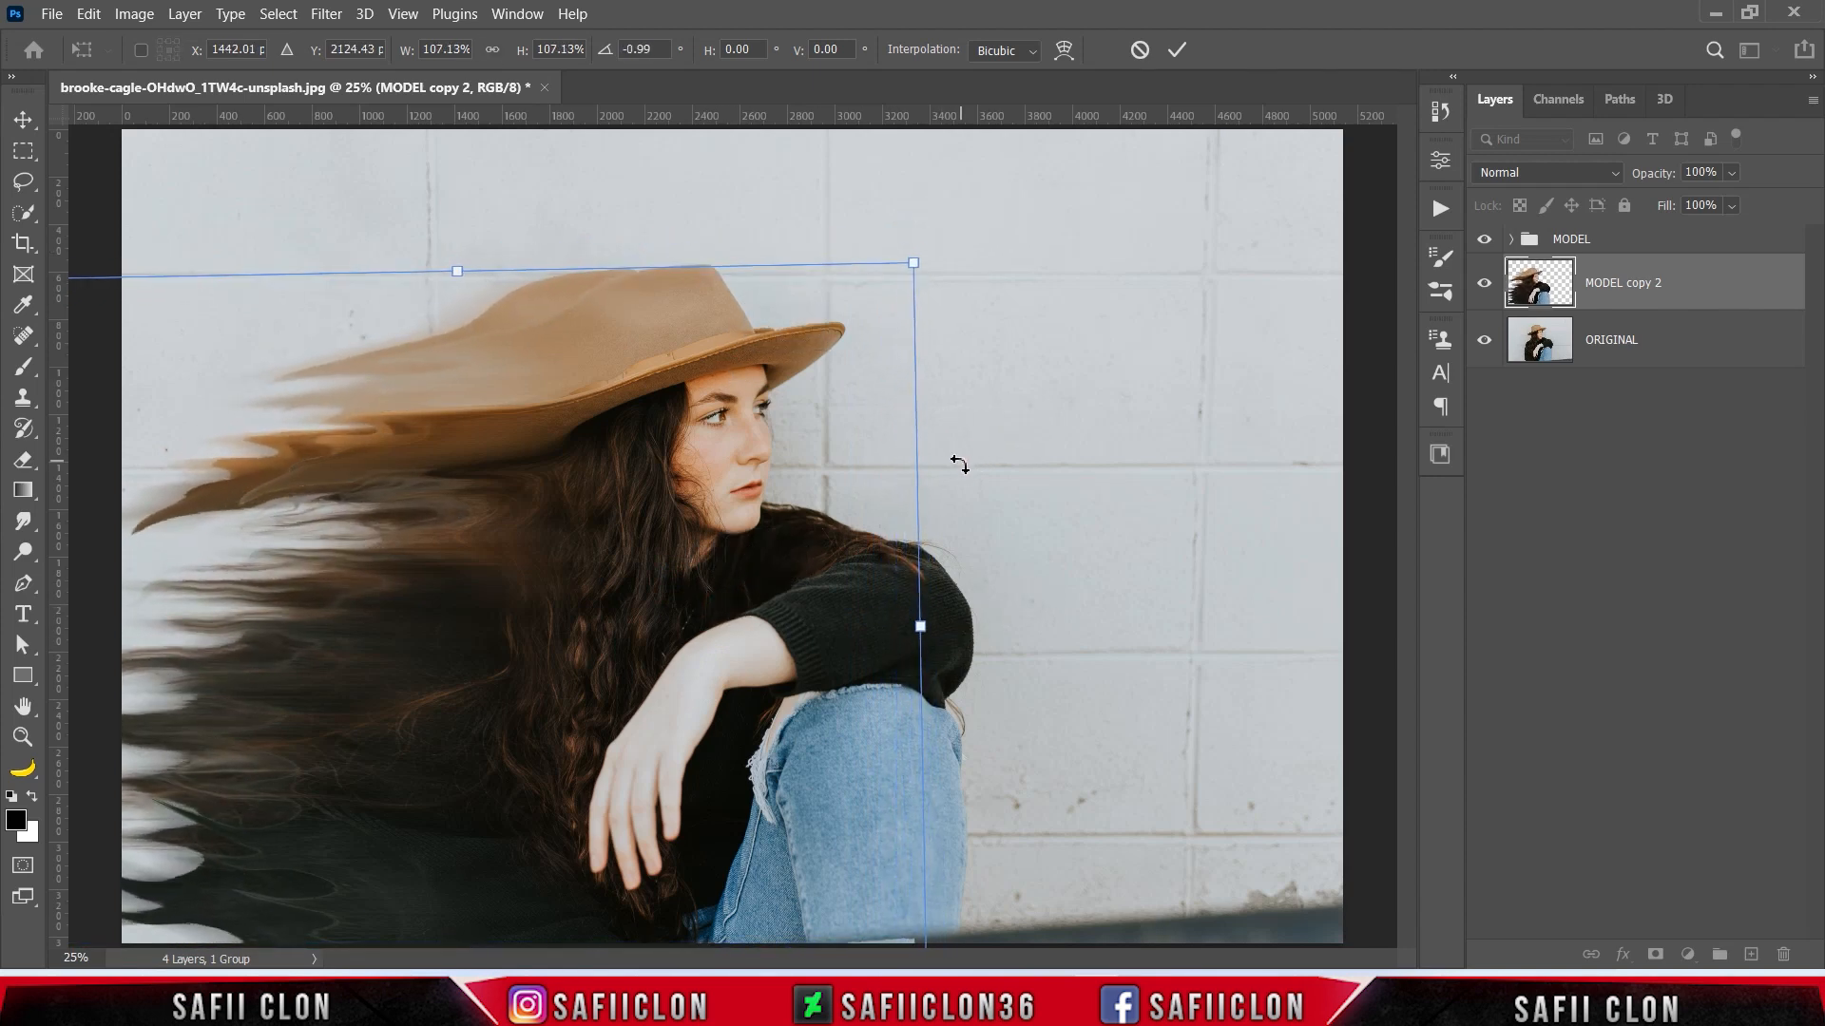
pyautogui.click(1178, 51)
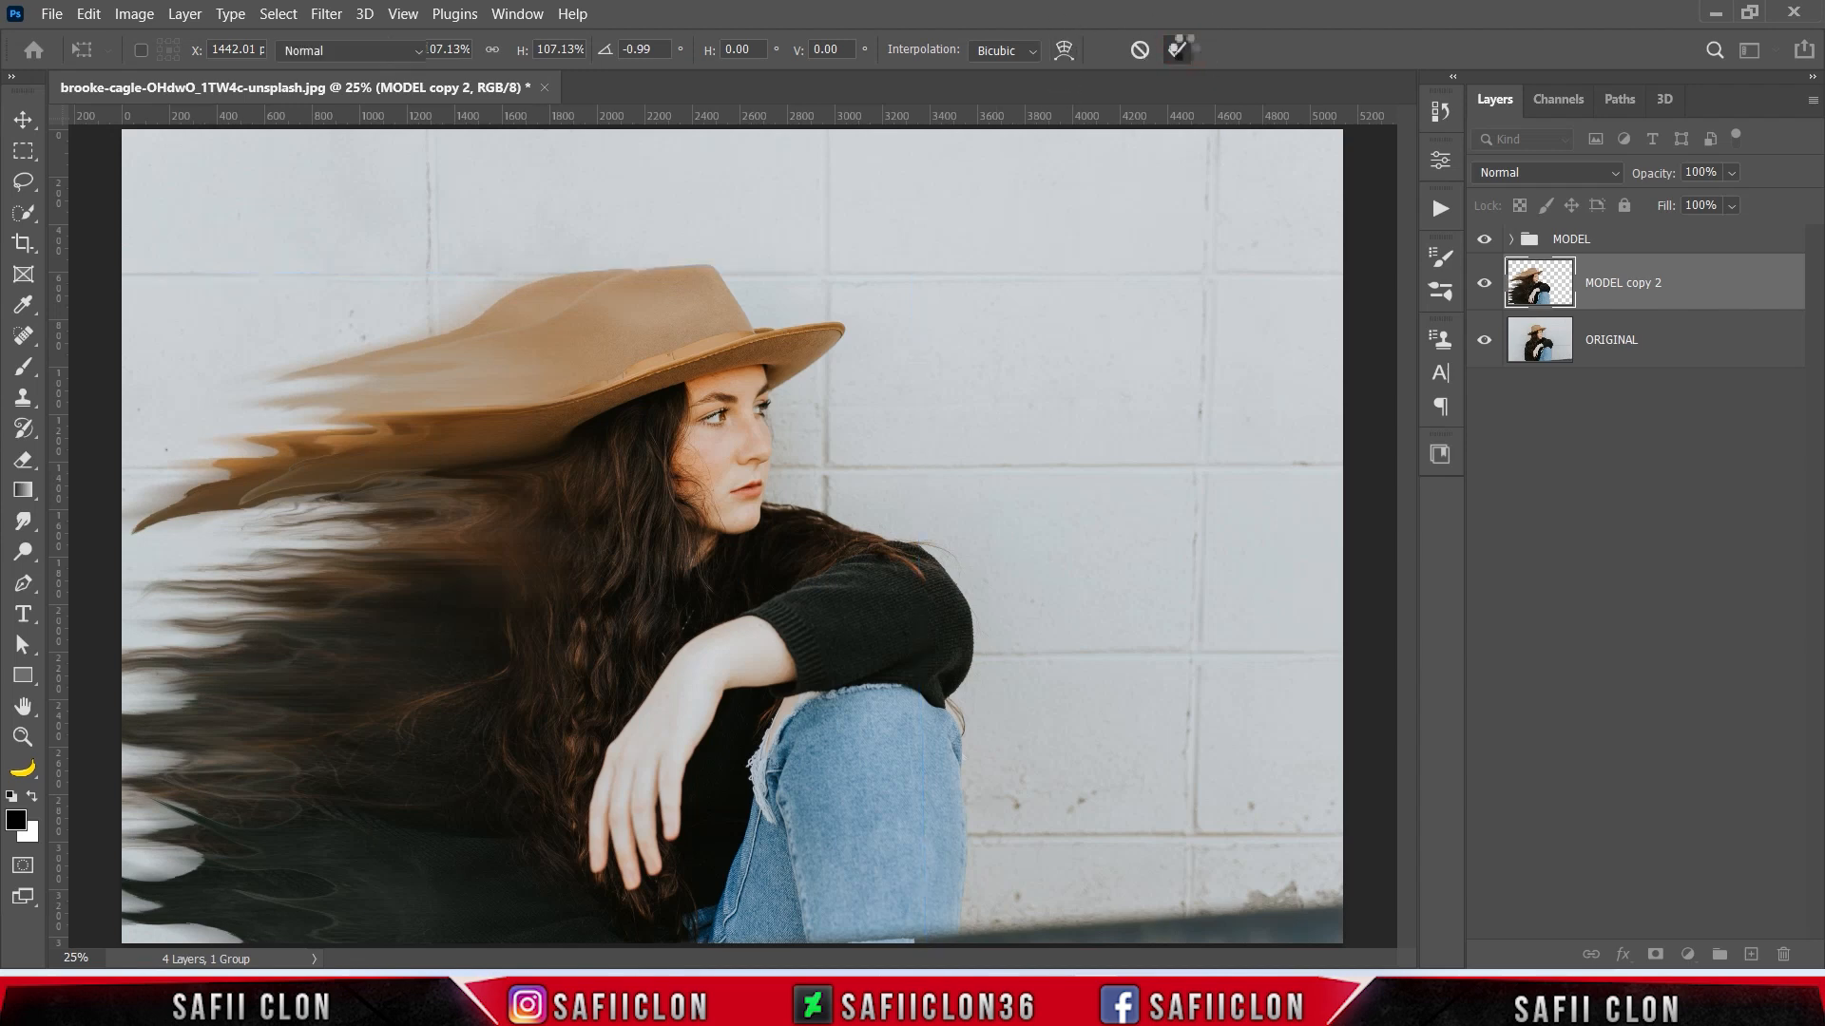
pyautogui.press('b')
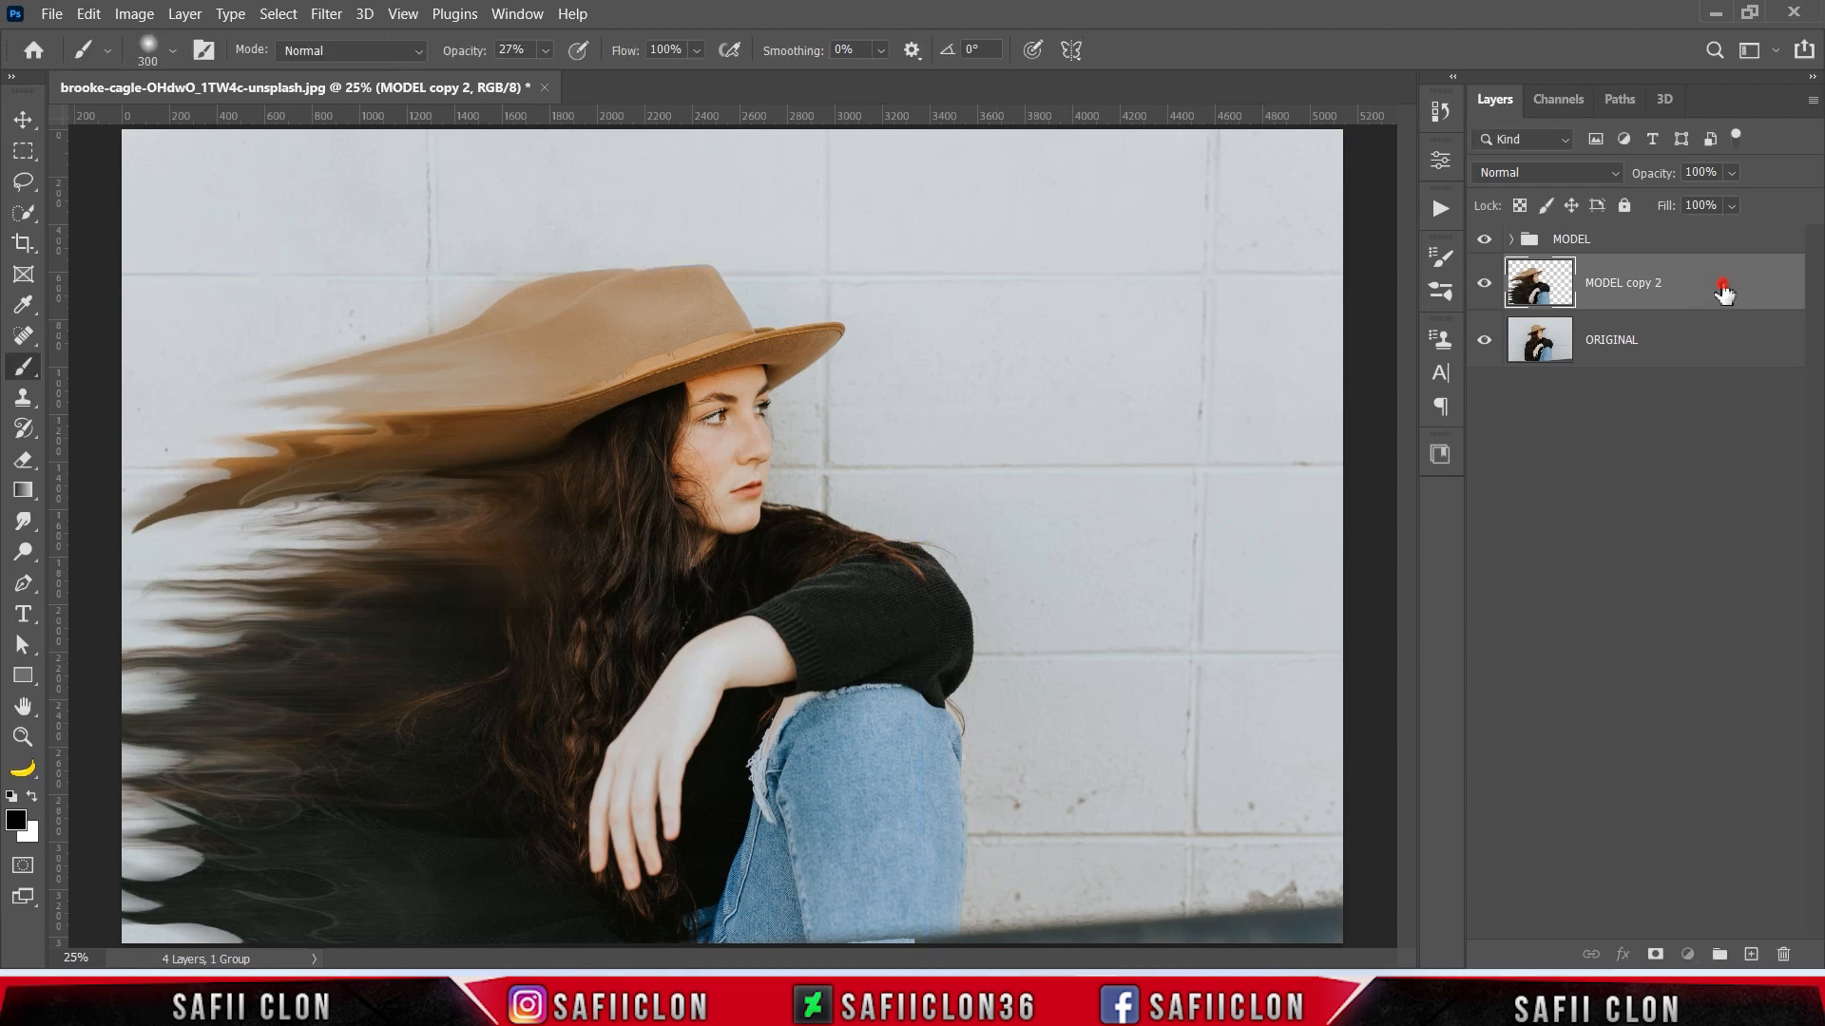
# - Add a layer mask to MODEL copy 2 and prepare a soft round brush with black paint at 100% opacity
pyautogui.click(1654, 954)
pyautogui.press('x')
pyautogui.rightClick(30, 370)
pyautogui.click(109, 372)
pyautogui.click(173, 50)
pyautogui.click(180, 361)
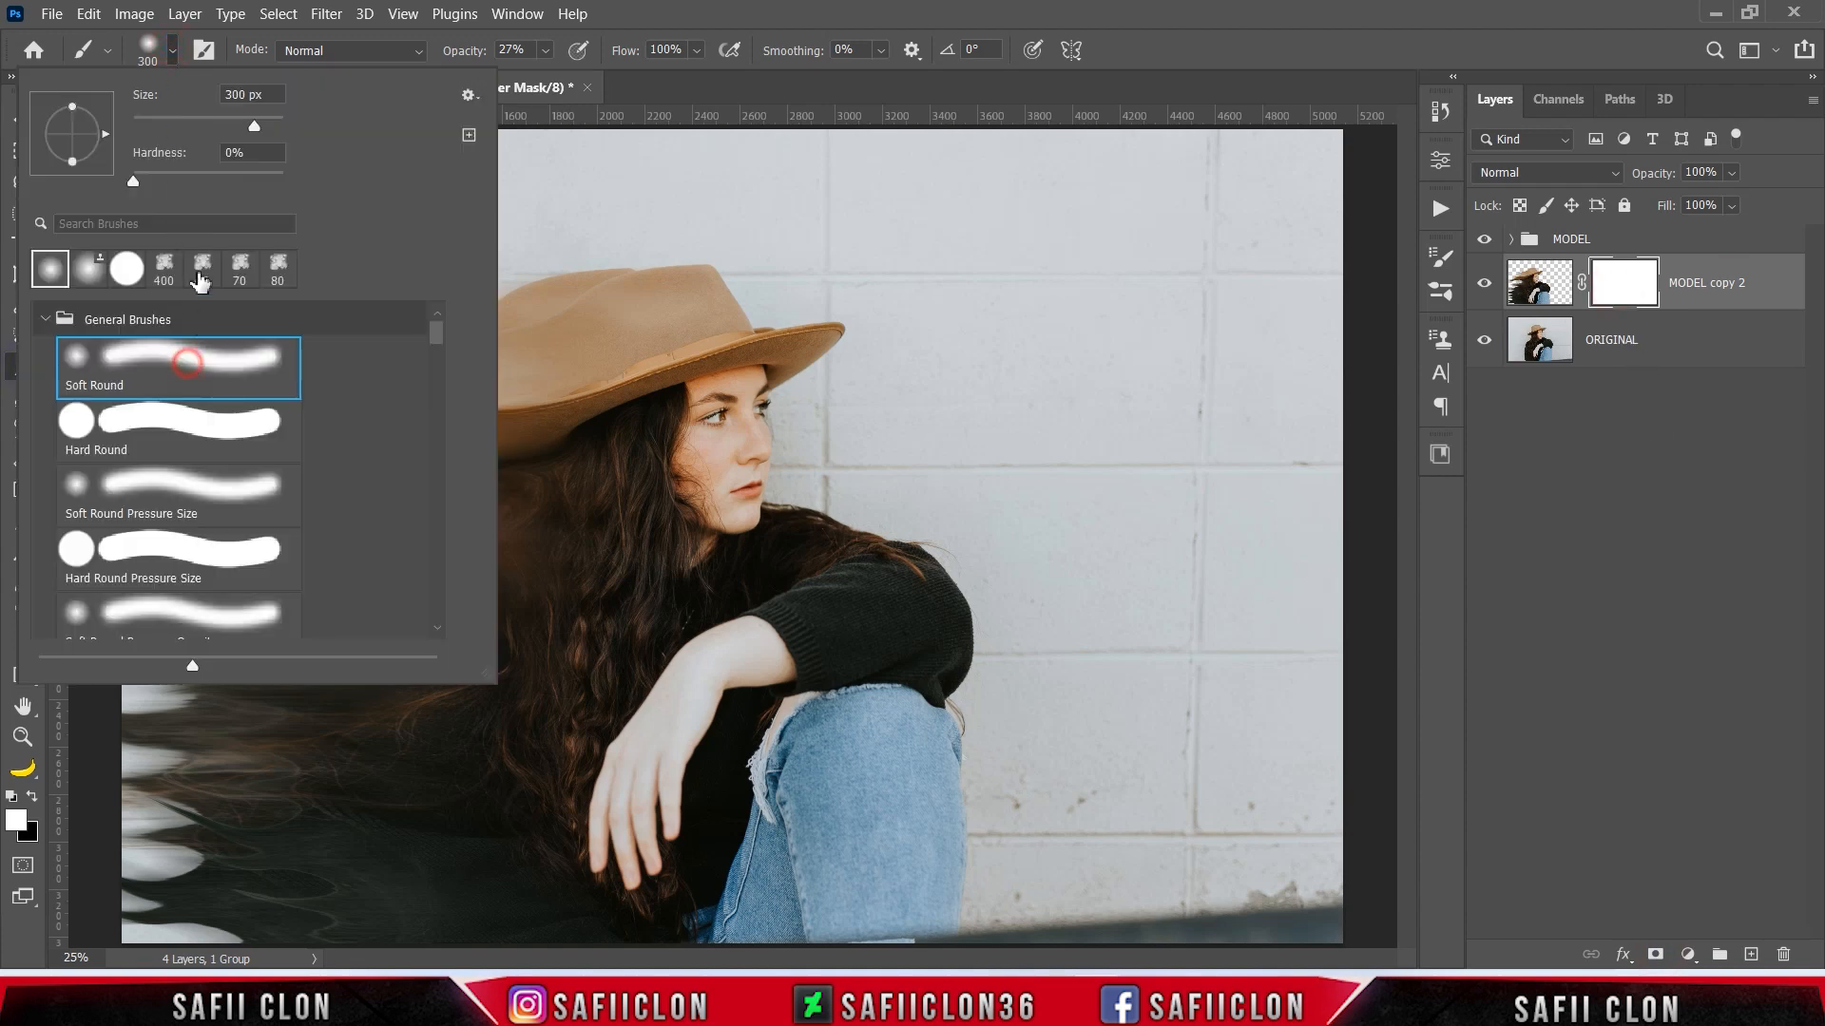
pyautogui.moveTo(254, 126); pyautogui.dragTo(295, 133)
pyautogui.click(172, 47)
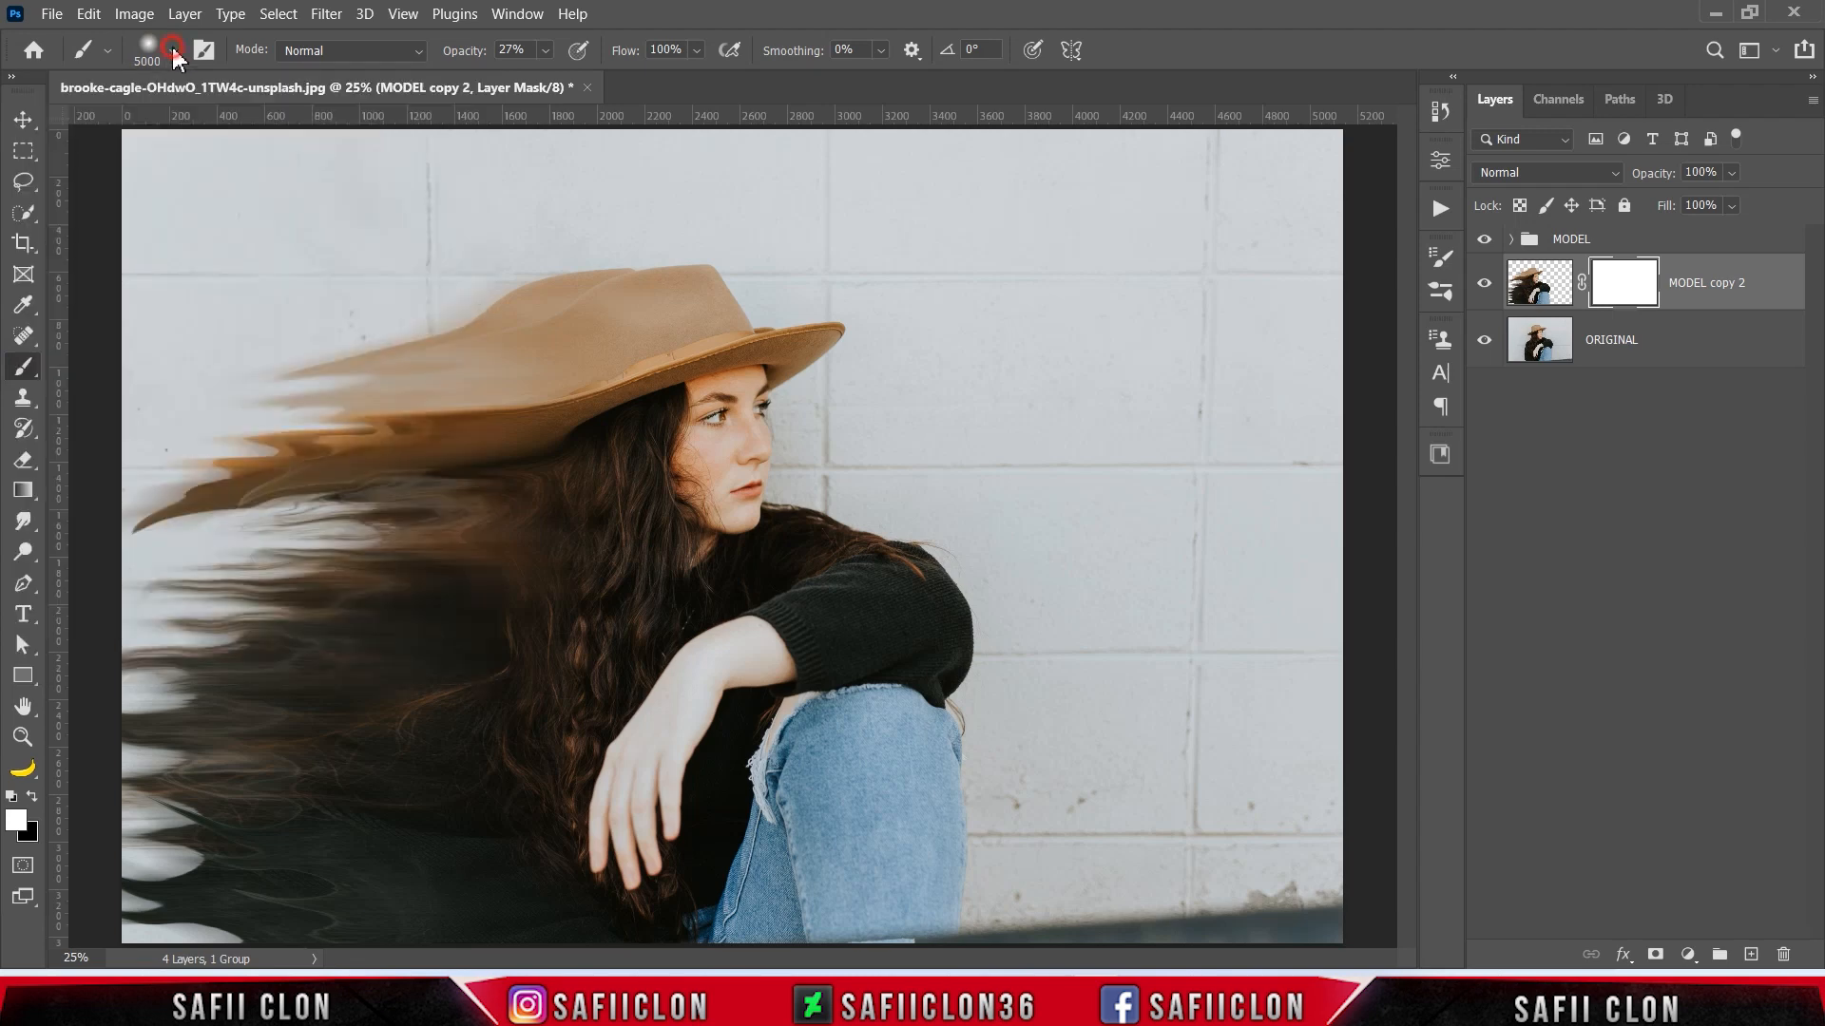
pyautogui.click(546, 50)
pyautogui.moveTo(557, 74); pyautogui.dragTo(662, 88)
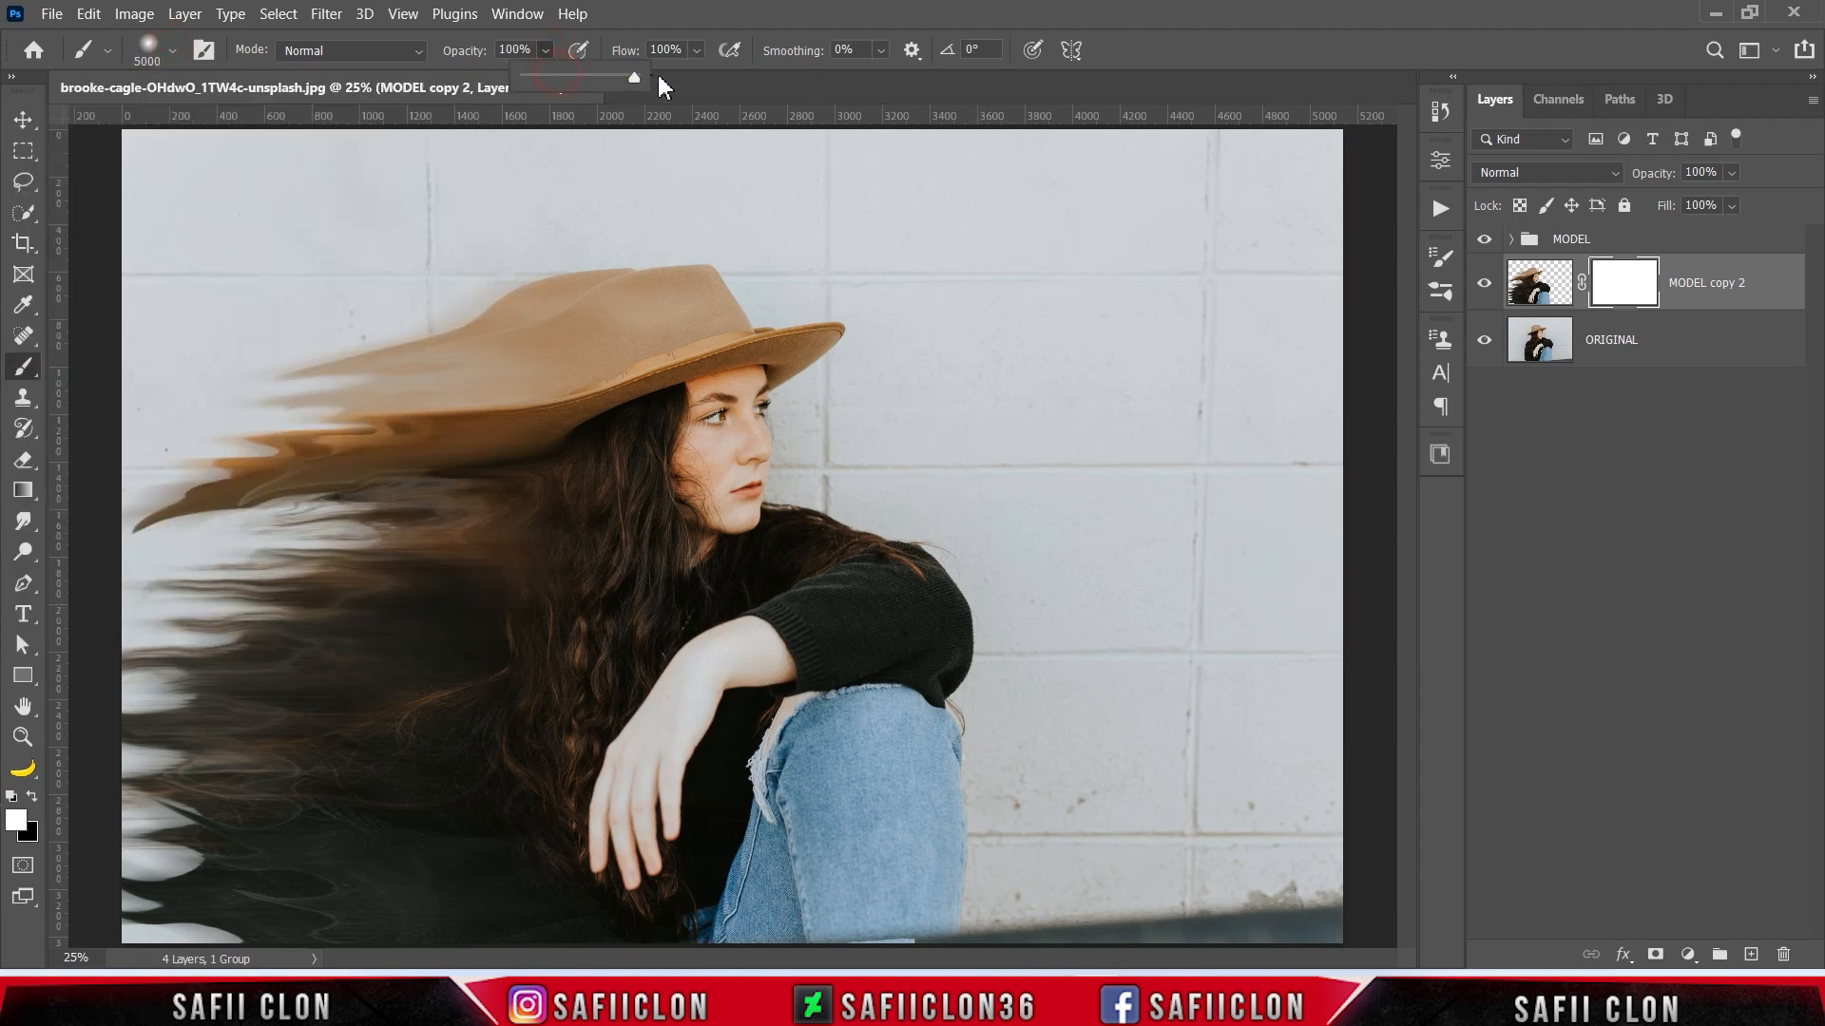
pyautogui.click(545, 49)
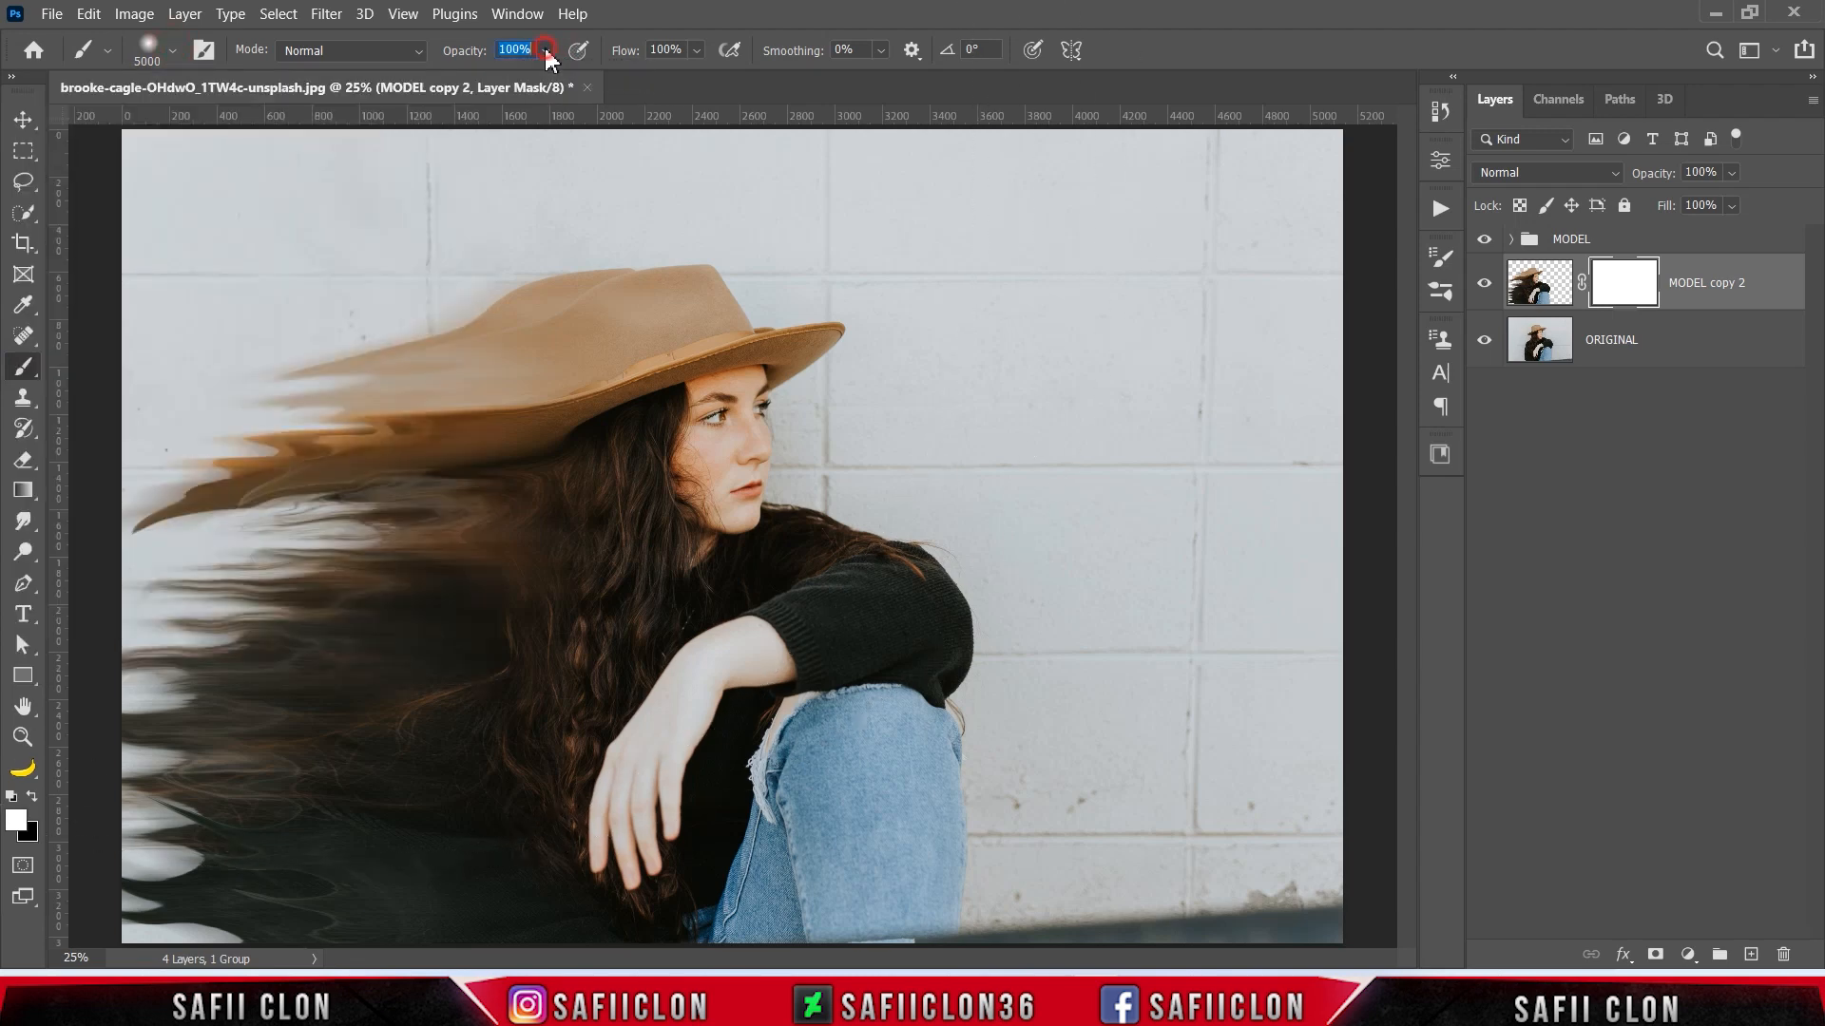
pyautogui.click(32, 796)
# - Reduce the brush to 250 px and mask out the MODEL copy 2 edge above the hat's crown
pyautogui.press('[')
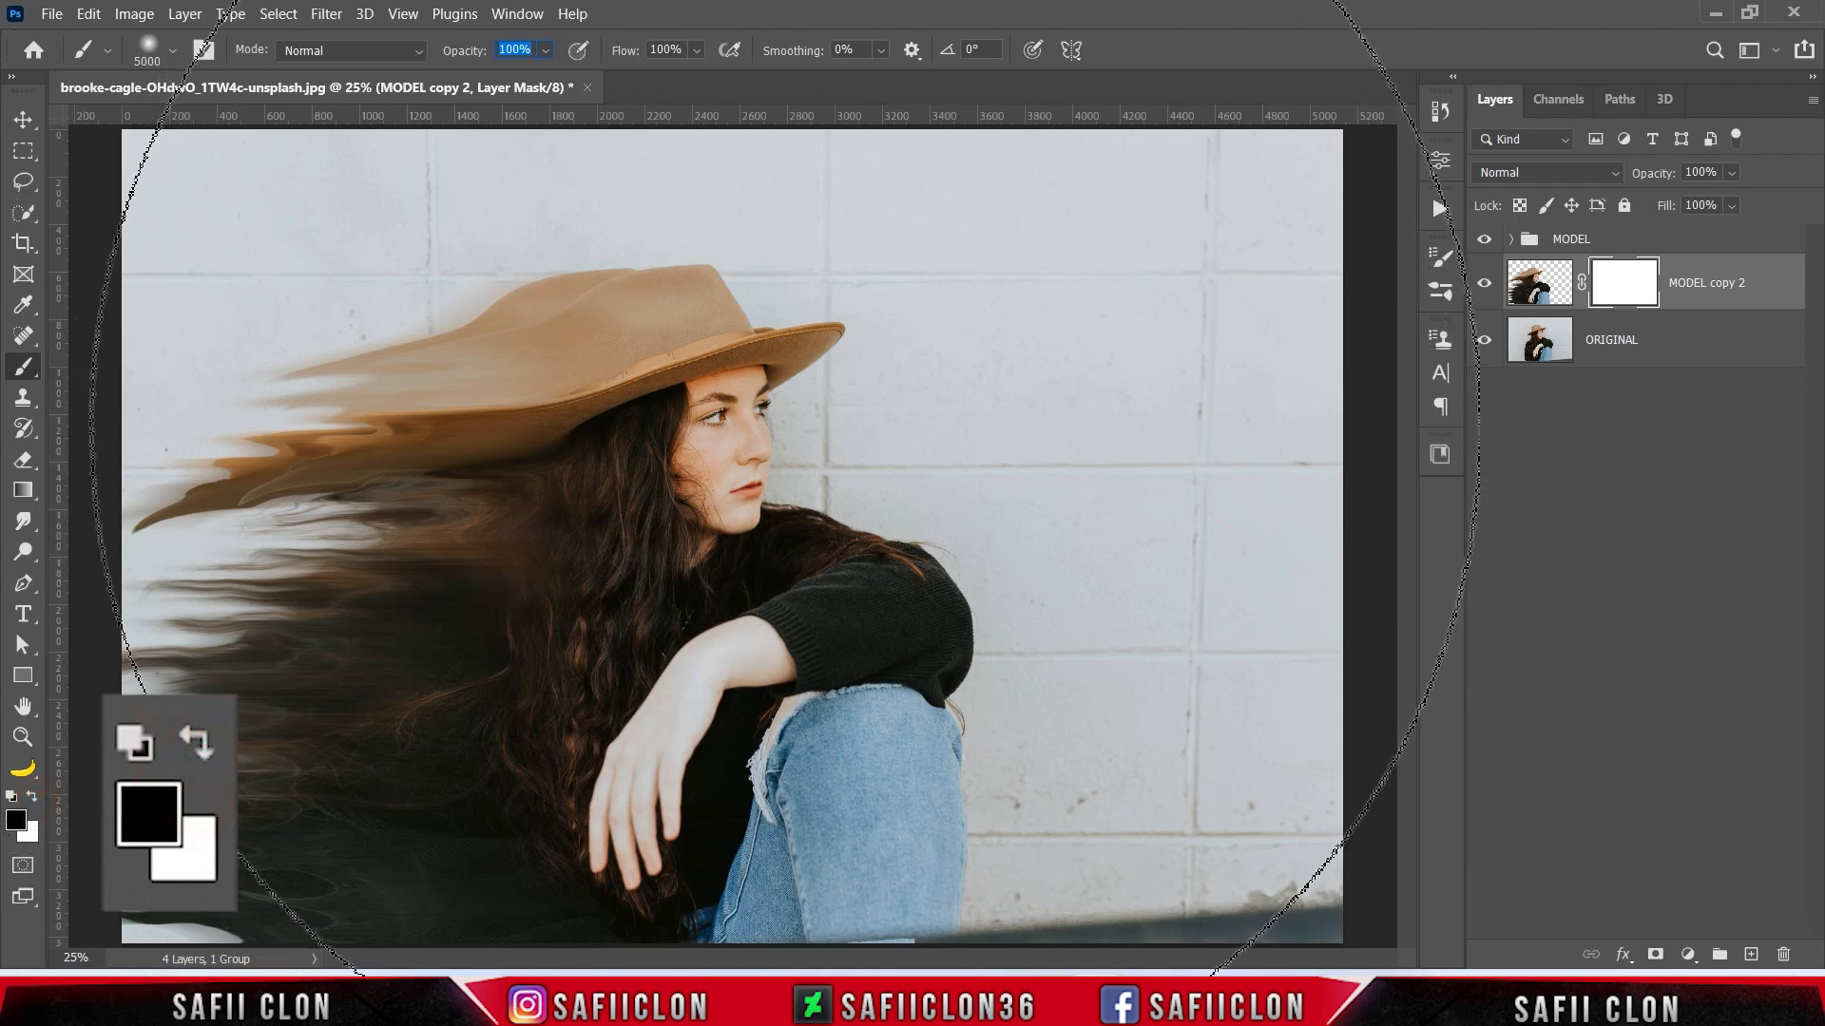
pyautogui.press('[')
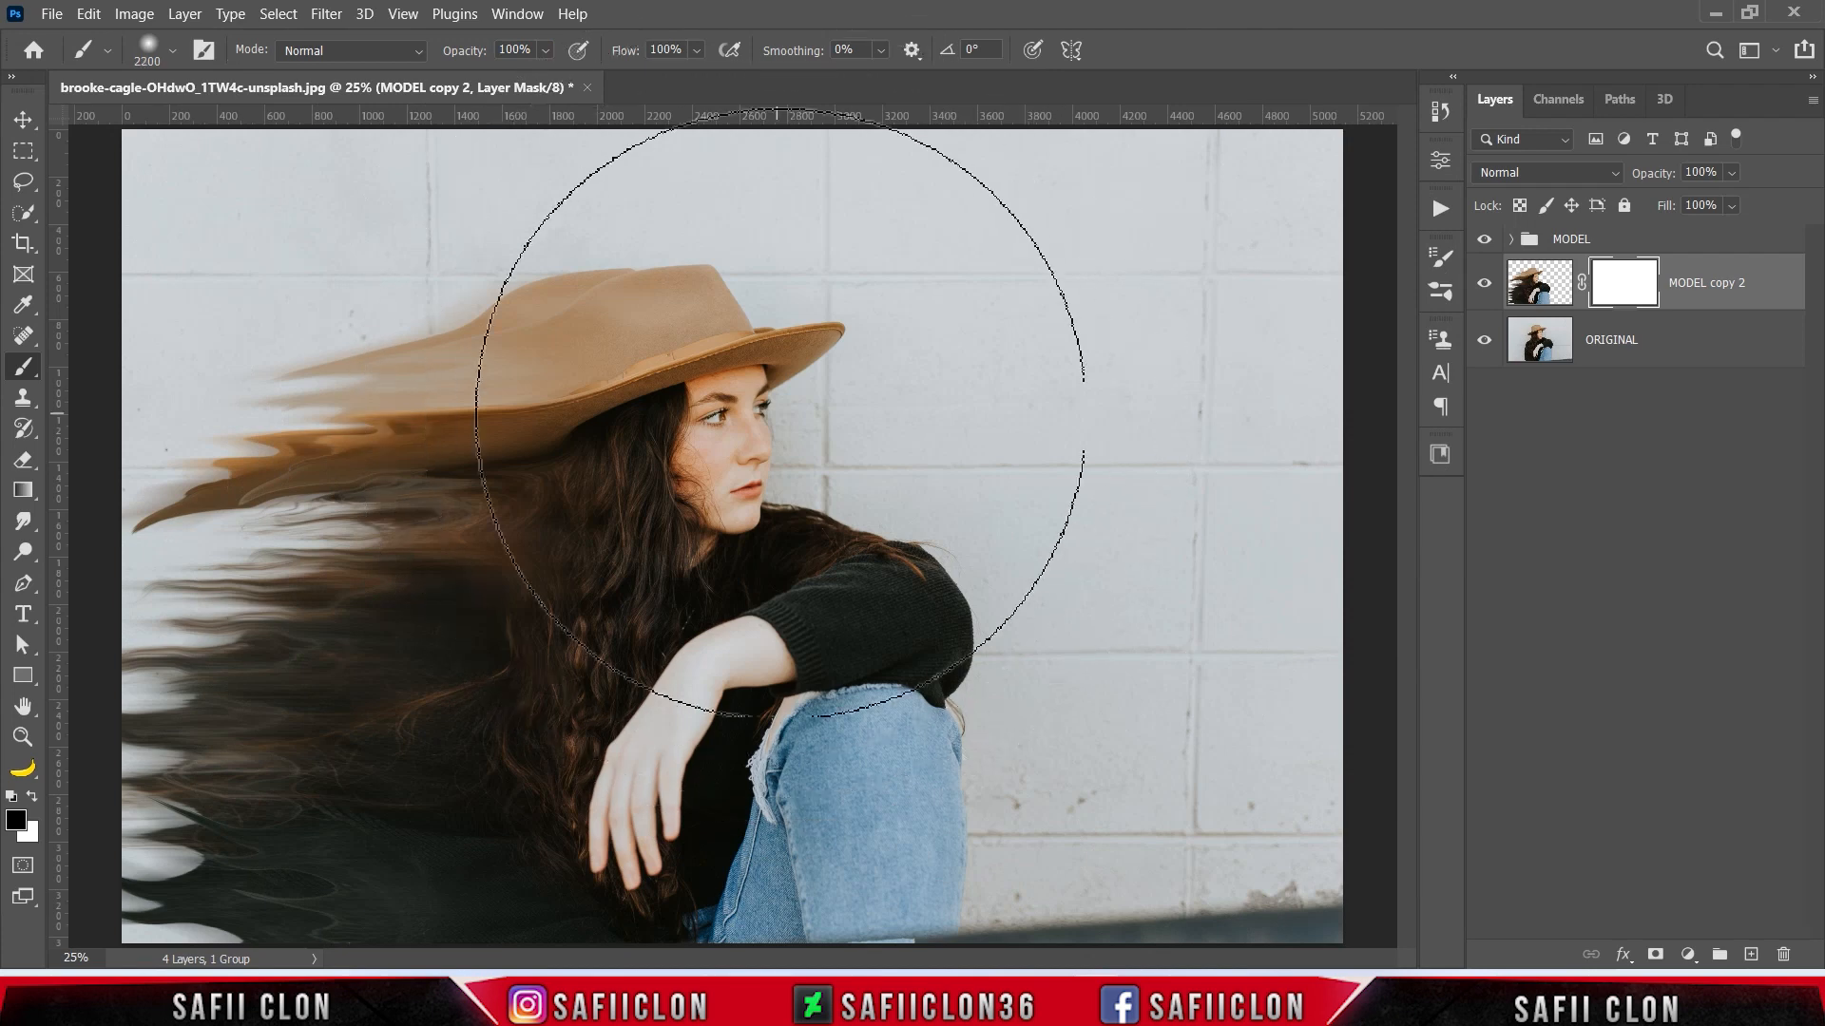
pyautogui.press('[')
pyautogui.press('[')
pyautogui.press('[')
pyautogui.moveTo(704, 273); pyautogui.dragTo(558, 248)
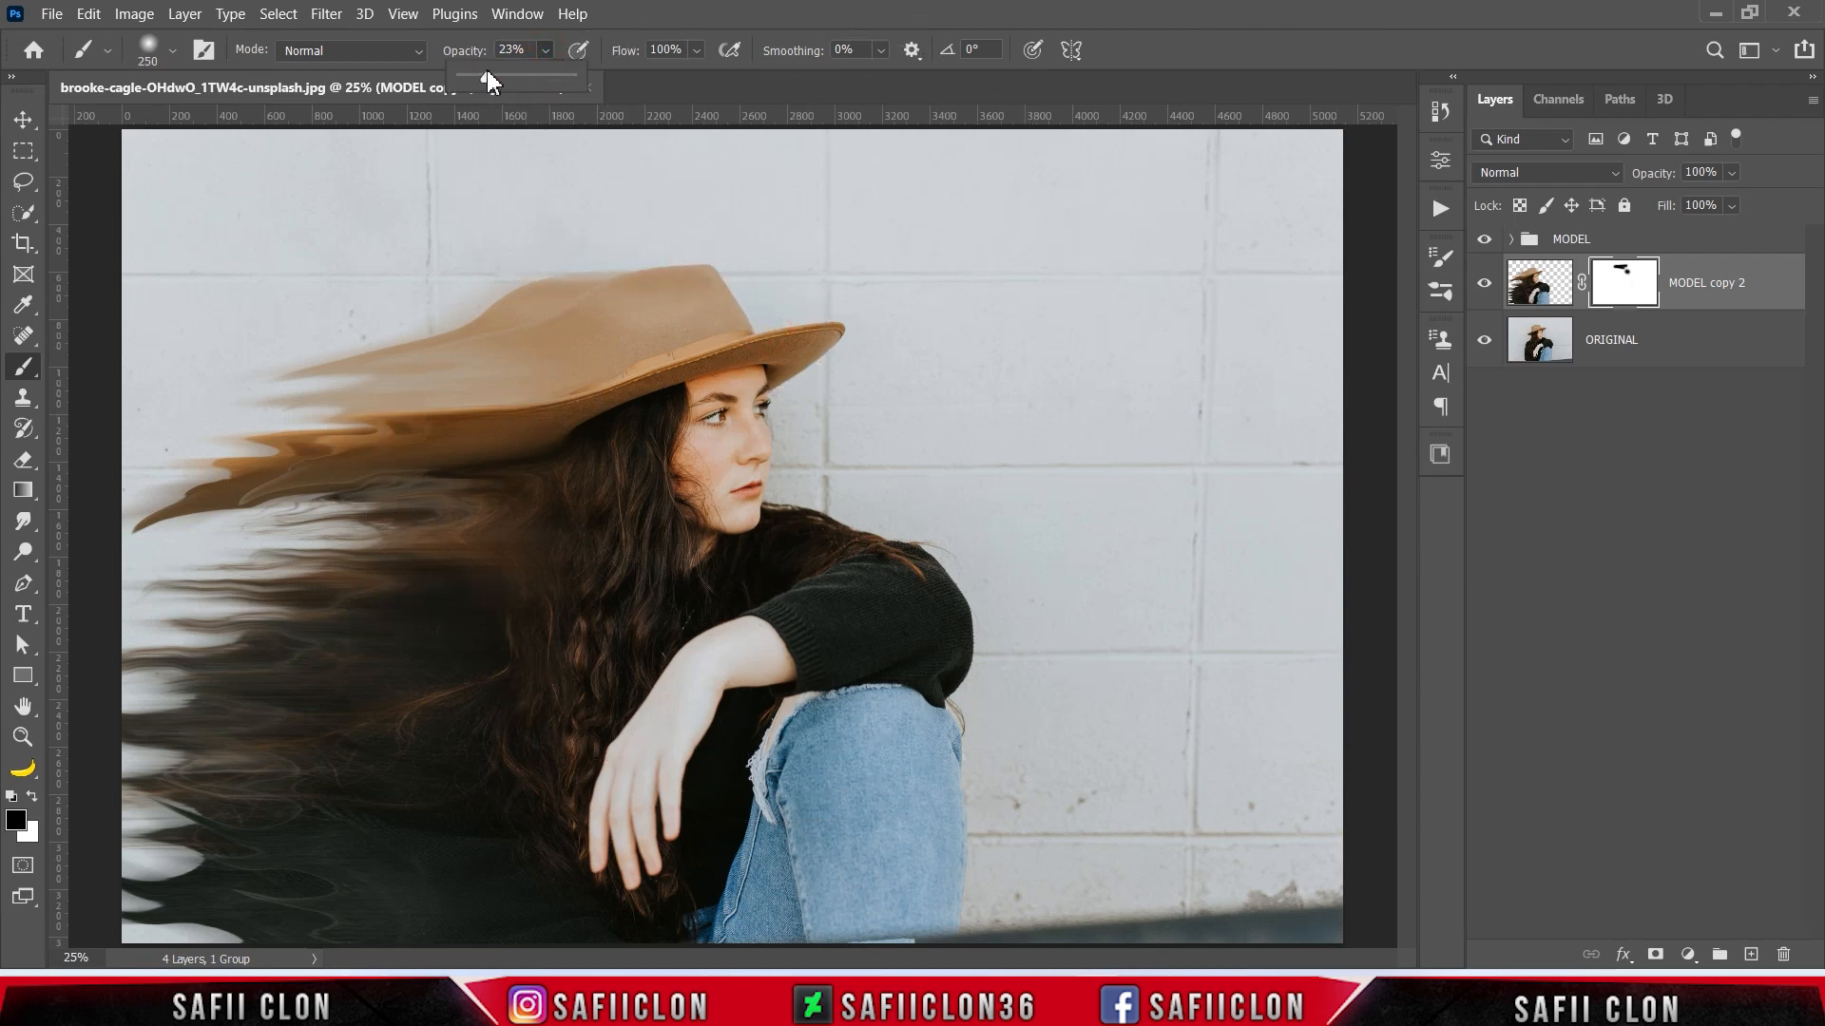
# - Soften the duplicate's edge along the hat's upper back on the mask with a 300 px brush at 23% opacity
pyautogui.press(']')
pyautogui.moveTo(684, 269); pyautogui.dragTo(457, 277)
pyautogui.moveTo(662, 262); pyautogui.dragTo(466, 297)
pyautogui.moveTo(589, 277); pyautogui.dragTo(389, 317)
pyautogui.moveTo(614, 269)
pyautogui.mouseDown()
pyautogui.moveTo(310, 318)
pyautogui.moveTo(344, 319)
pyautogui.mouseUp()
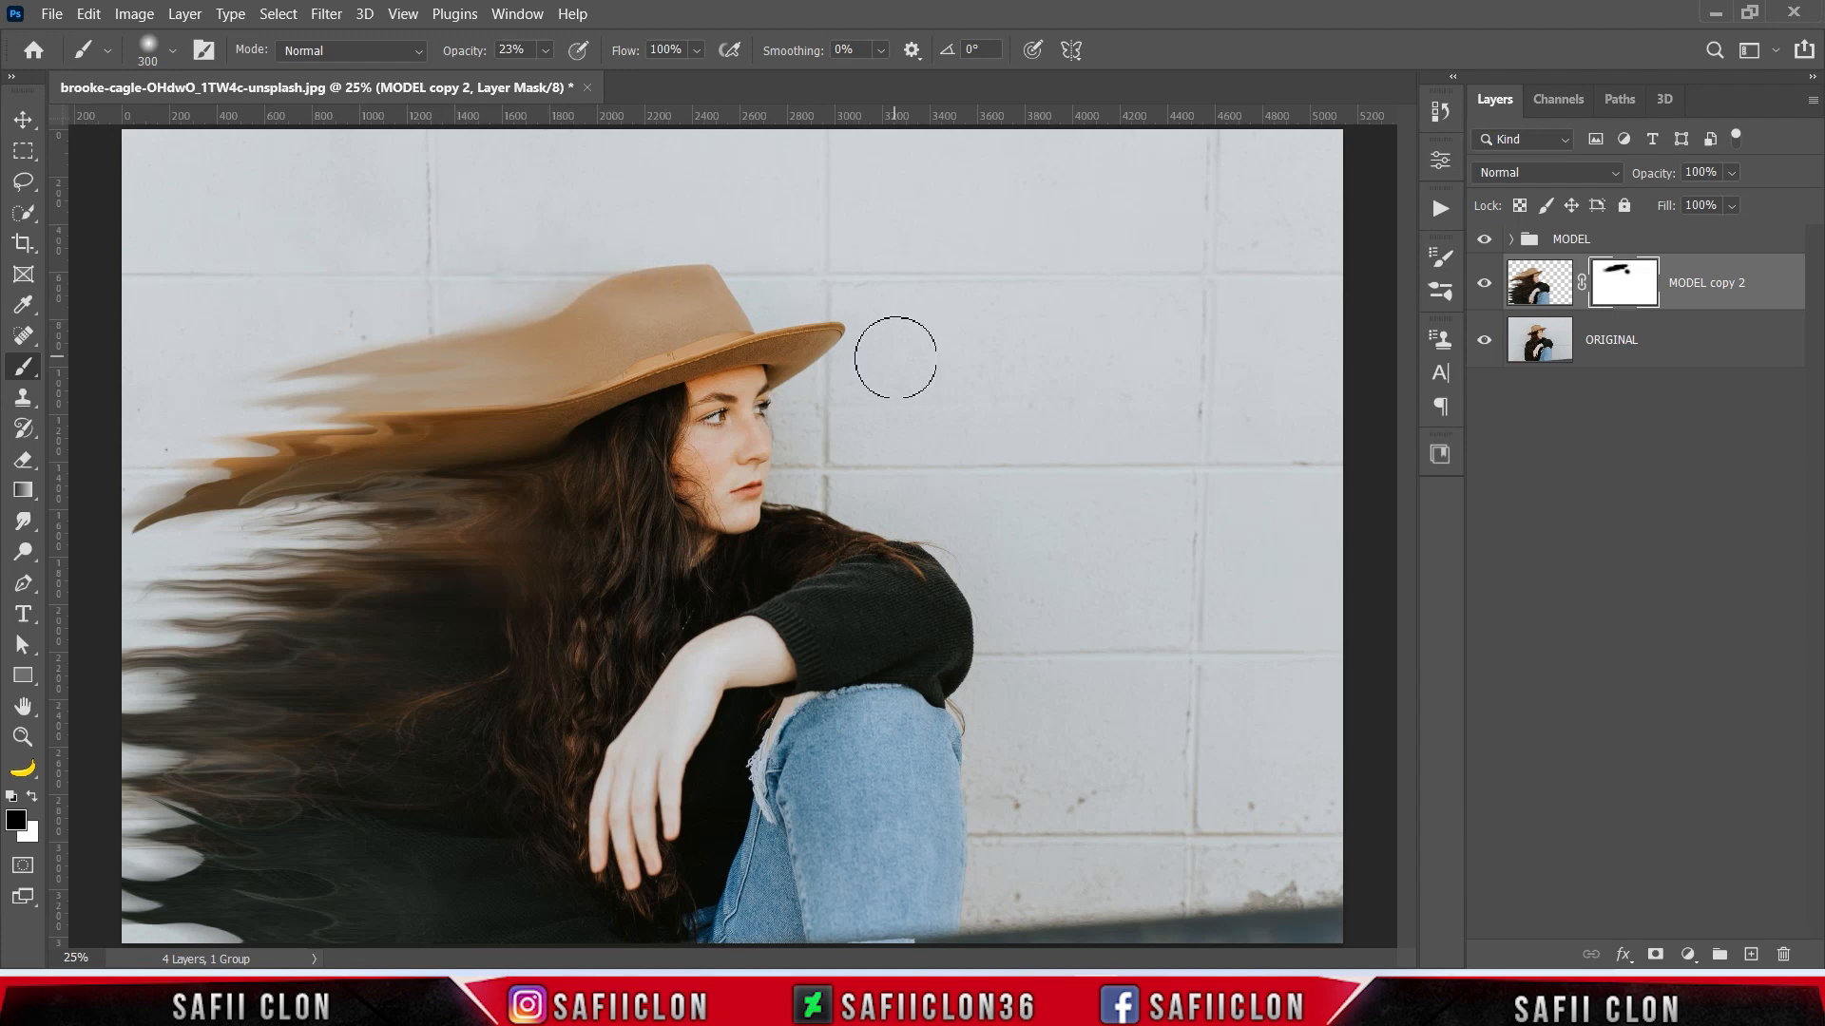
# - Fade parts of MODEL copy 2 over the hair and back with a larger brush, and compare the layer hidden and shown
pyautogui.press(']')
pyautogui.press(']')
pyautogui.press(']')
pyautogui.click(396, 608)
pyautogui.click(320, 817)
pyautogui.press('[')
pyautogui.press('[')
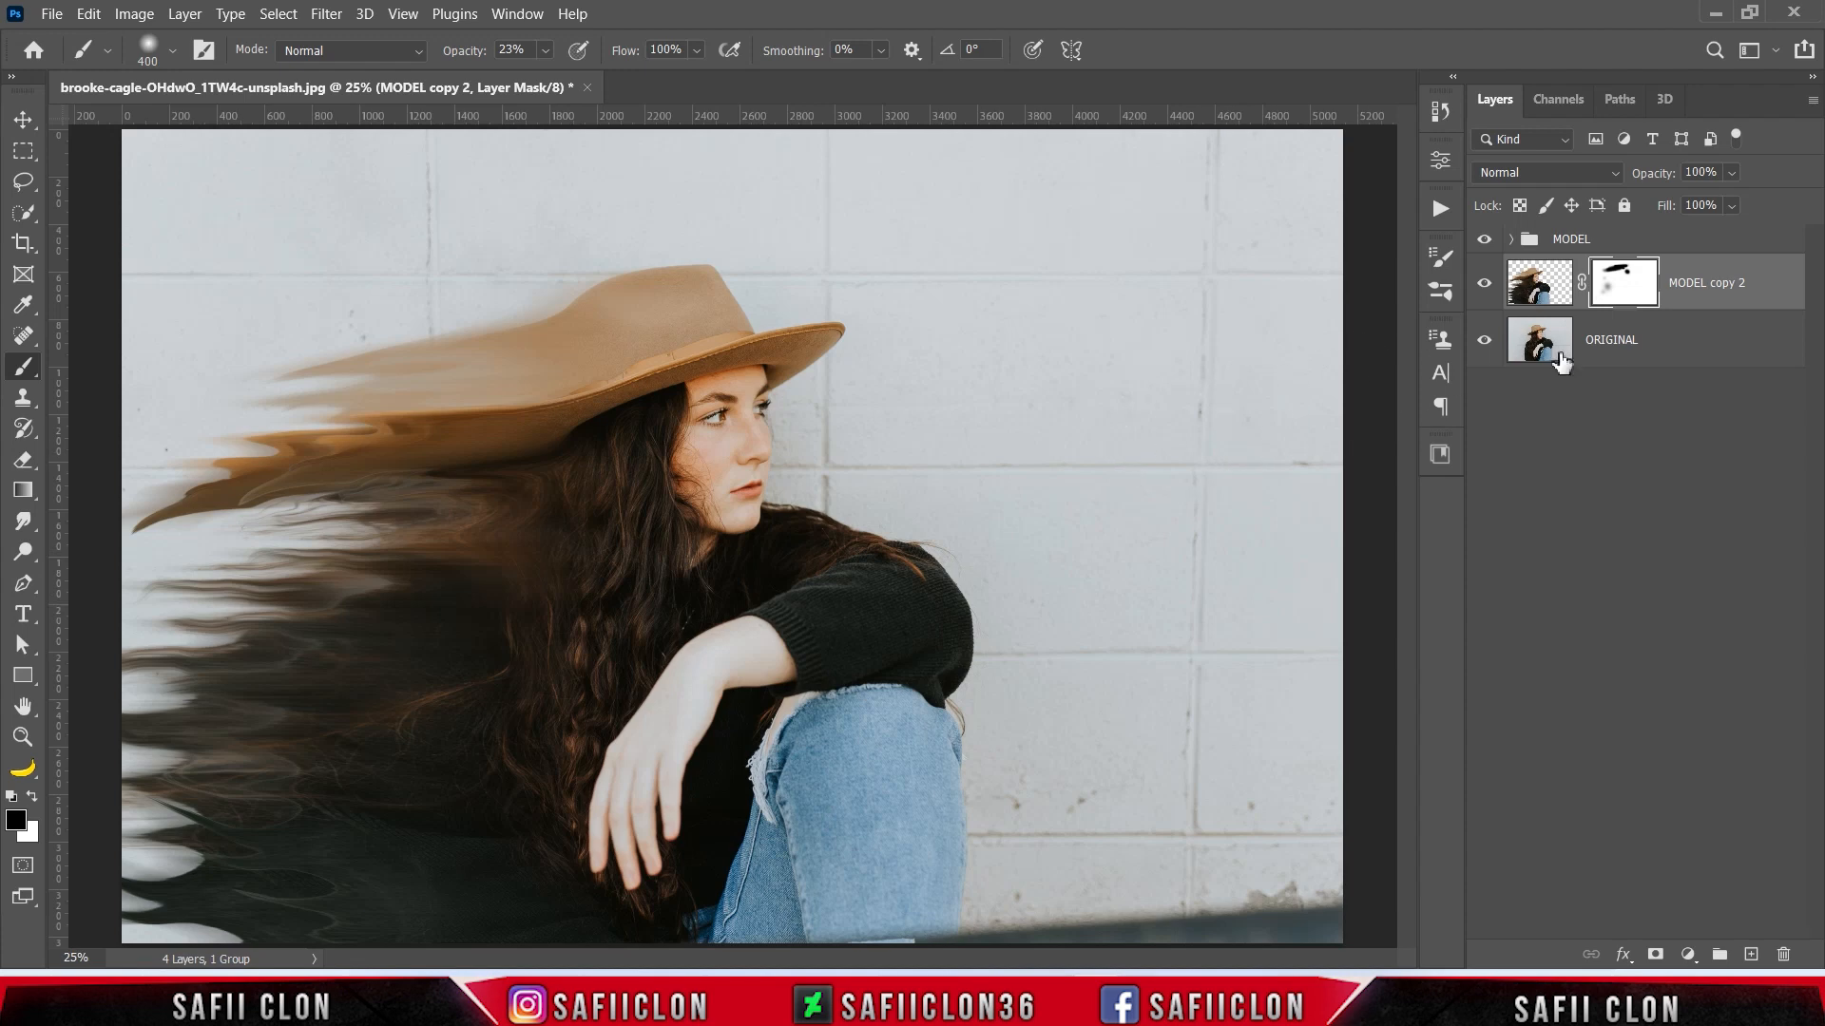
pyautogui.click(1486, 286)
pyautogui.click(1485, 285)
pyautogui.click(1485, 285)
pyautogui.click(1485, 285)
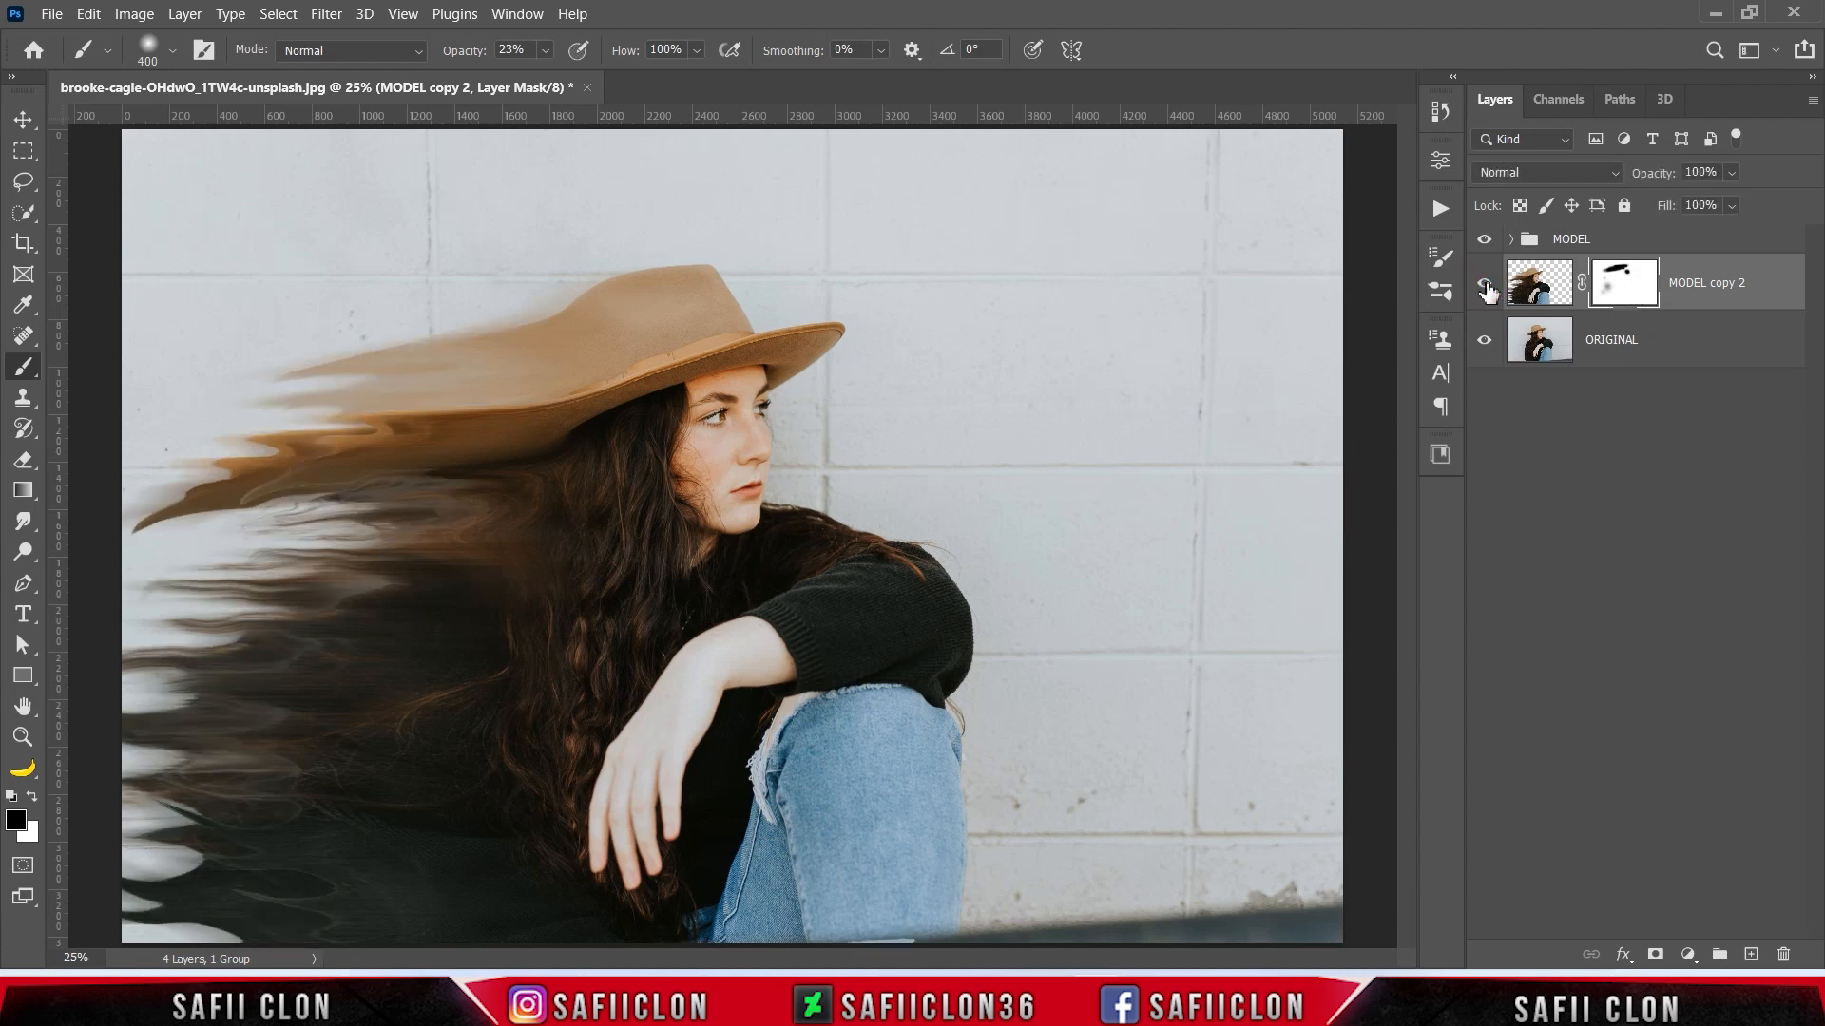
# - Add a Black & White adjustment layer above the MODEL group
pyautogui.click(1698, 241)
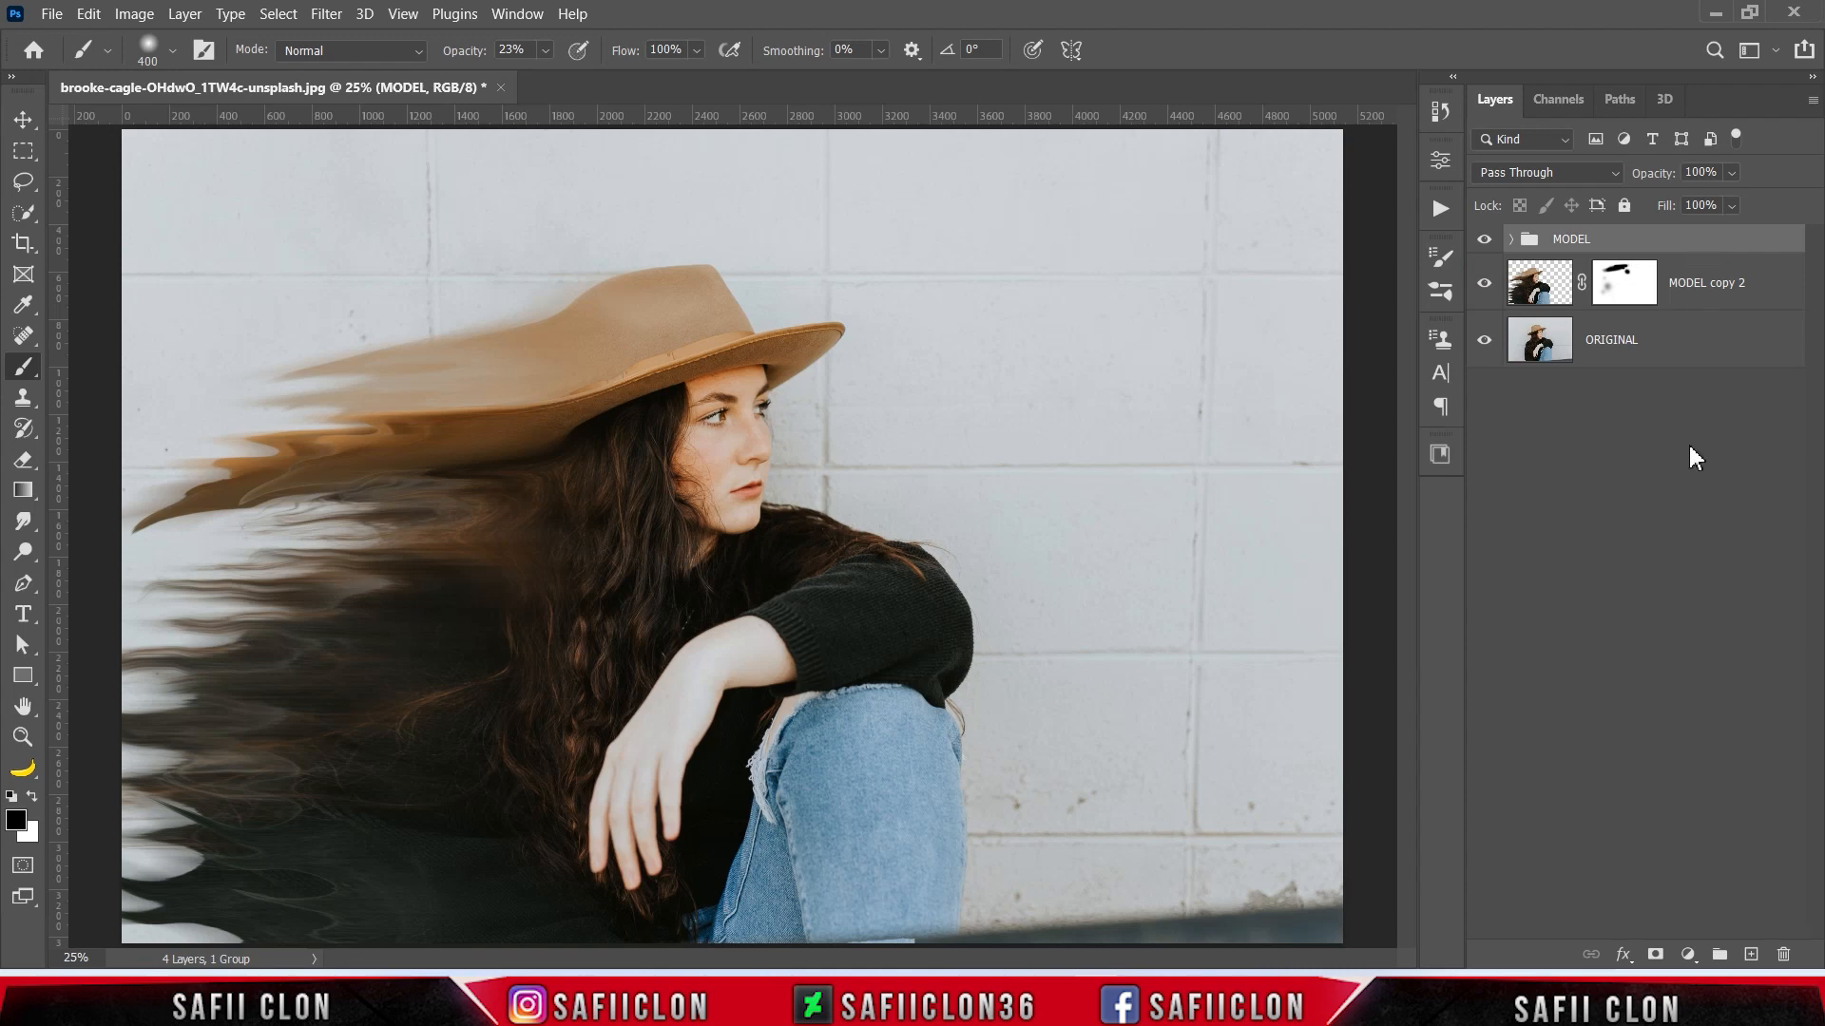
pyautogui.click(1689, 955)
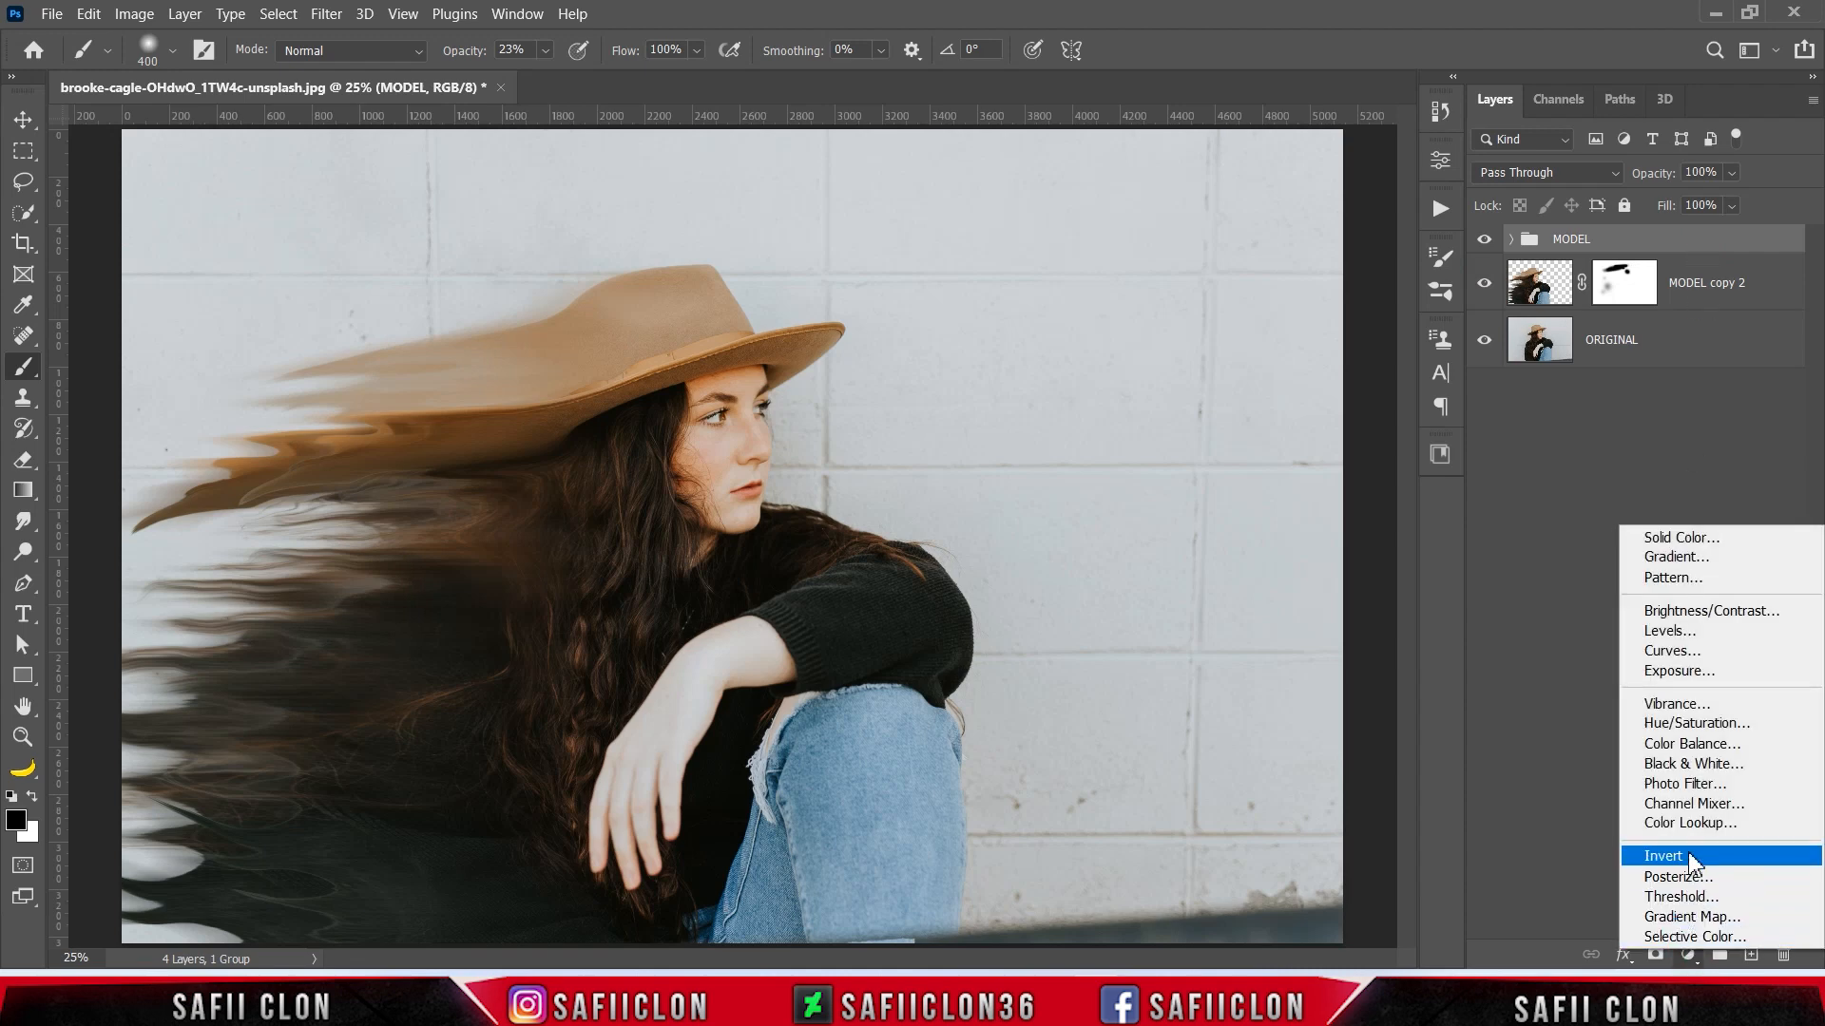
pyautogui.click(1710, 764)
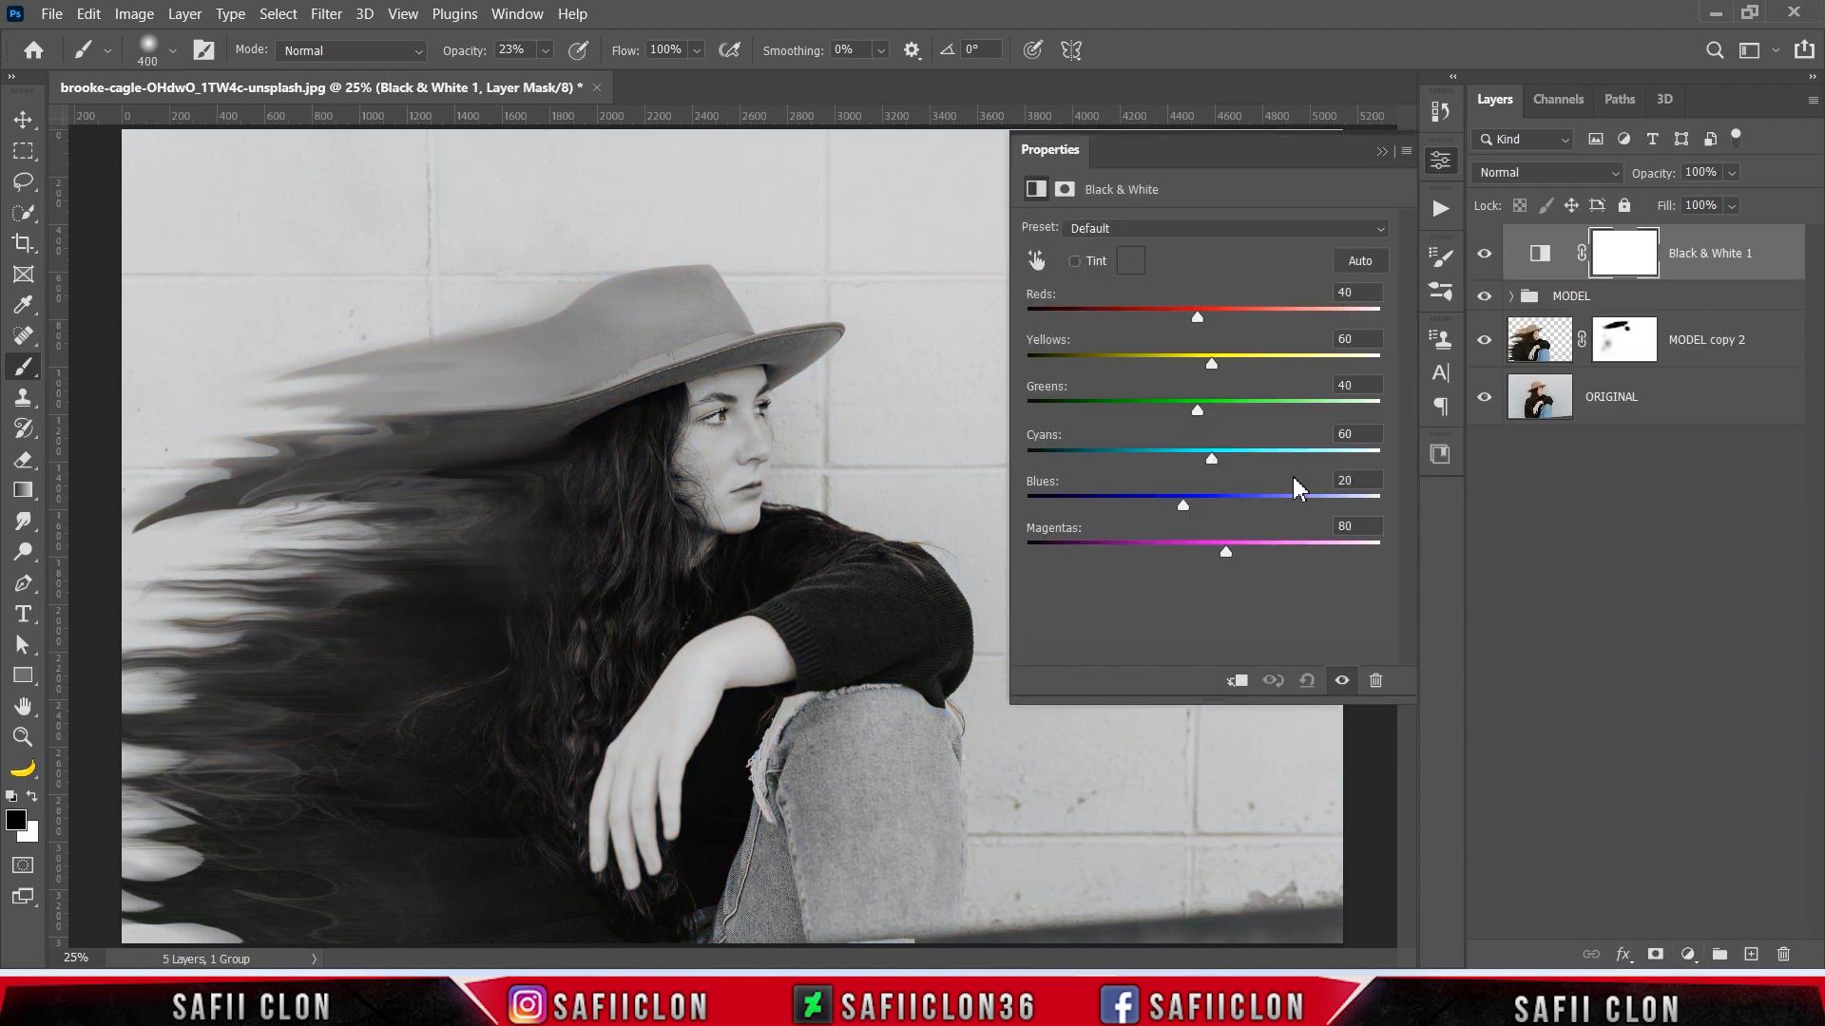
# - Set the Black & White adjustment to Reds -29, Yellows 15, Greens 48, Cyans 50 and Blues -98, and compare before and after
pyautogui.moveTo(1202, 328); pyautogui.dragTo(1180, 365)
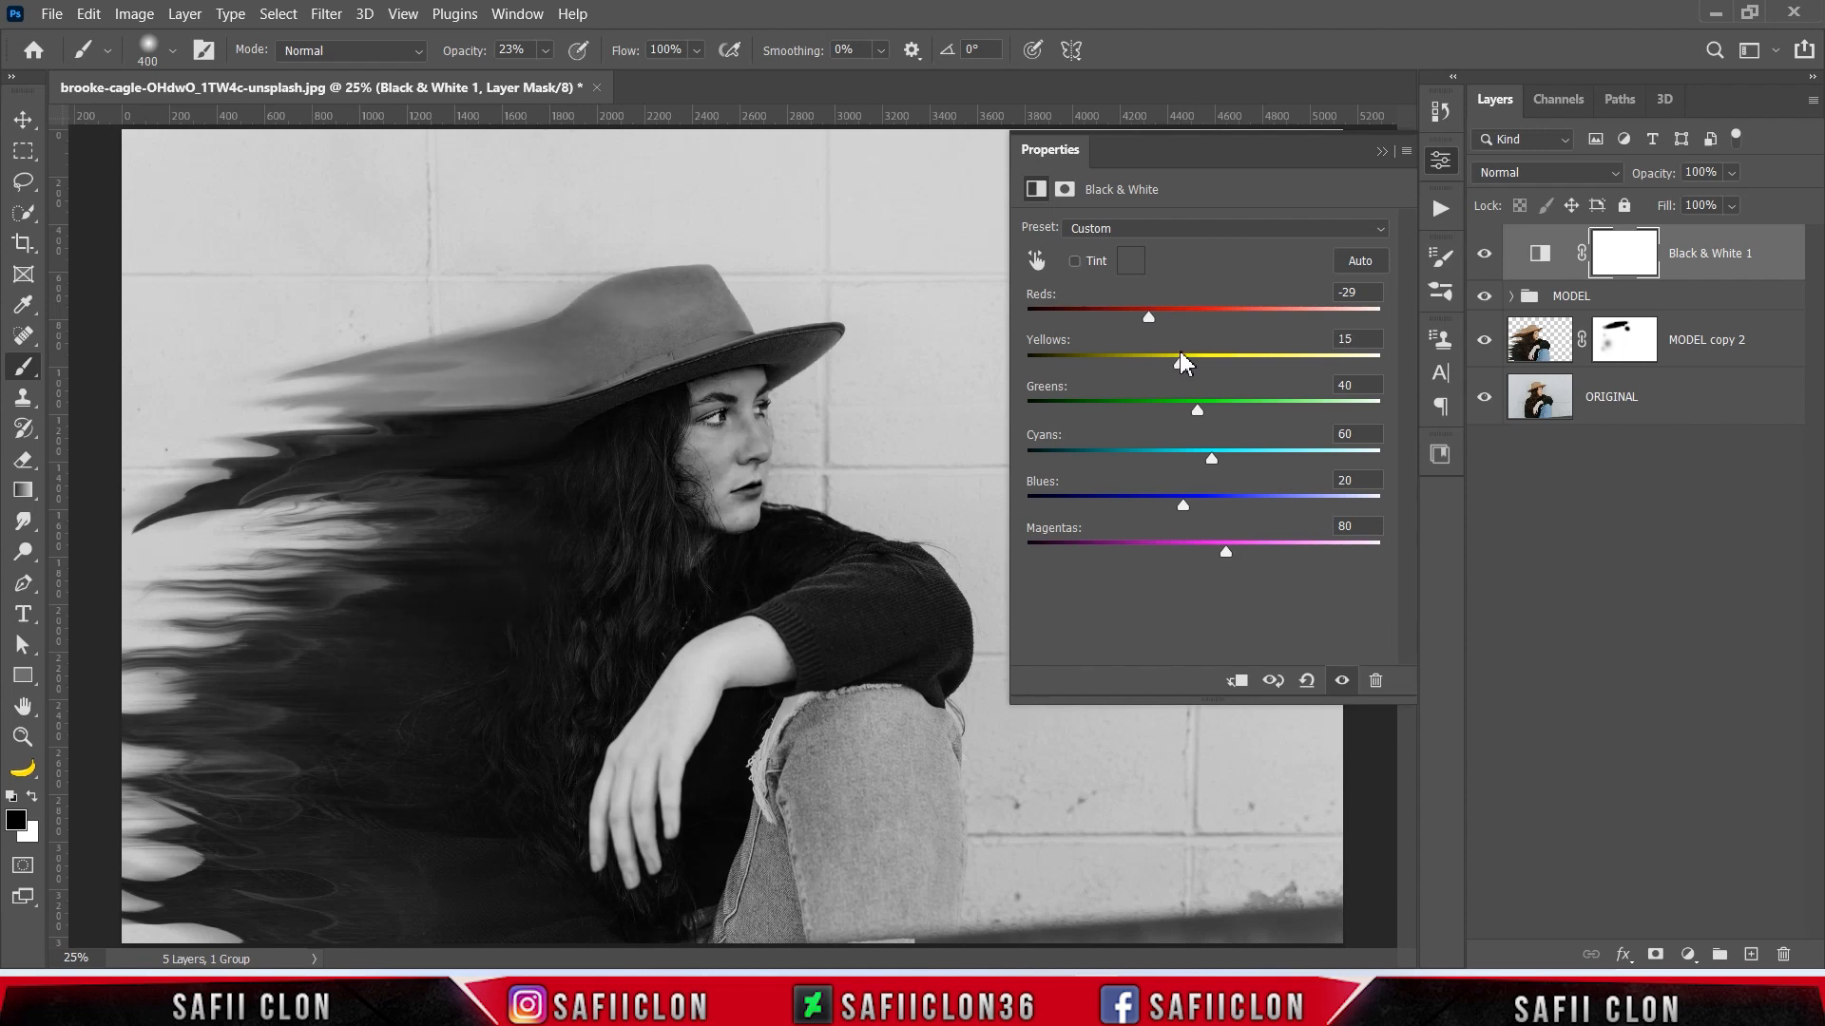
pyautogui.moveTo(1199, 418); pyautogui.dragTo(1206, 419)
pyautogui.moveTo(1210, 467); pyautogui.dragTo(1191, 472)
pyautogui.moveTo(1186, 514); pyautogui.dragTo(1108, 510)
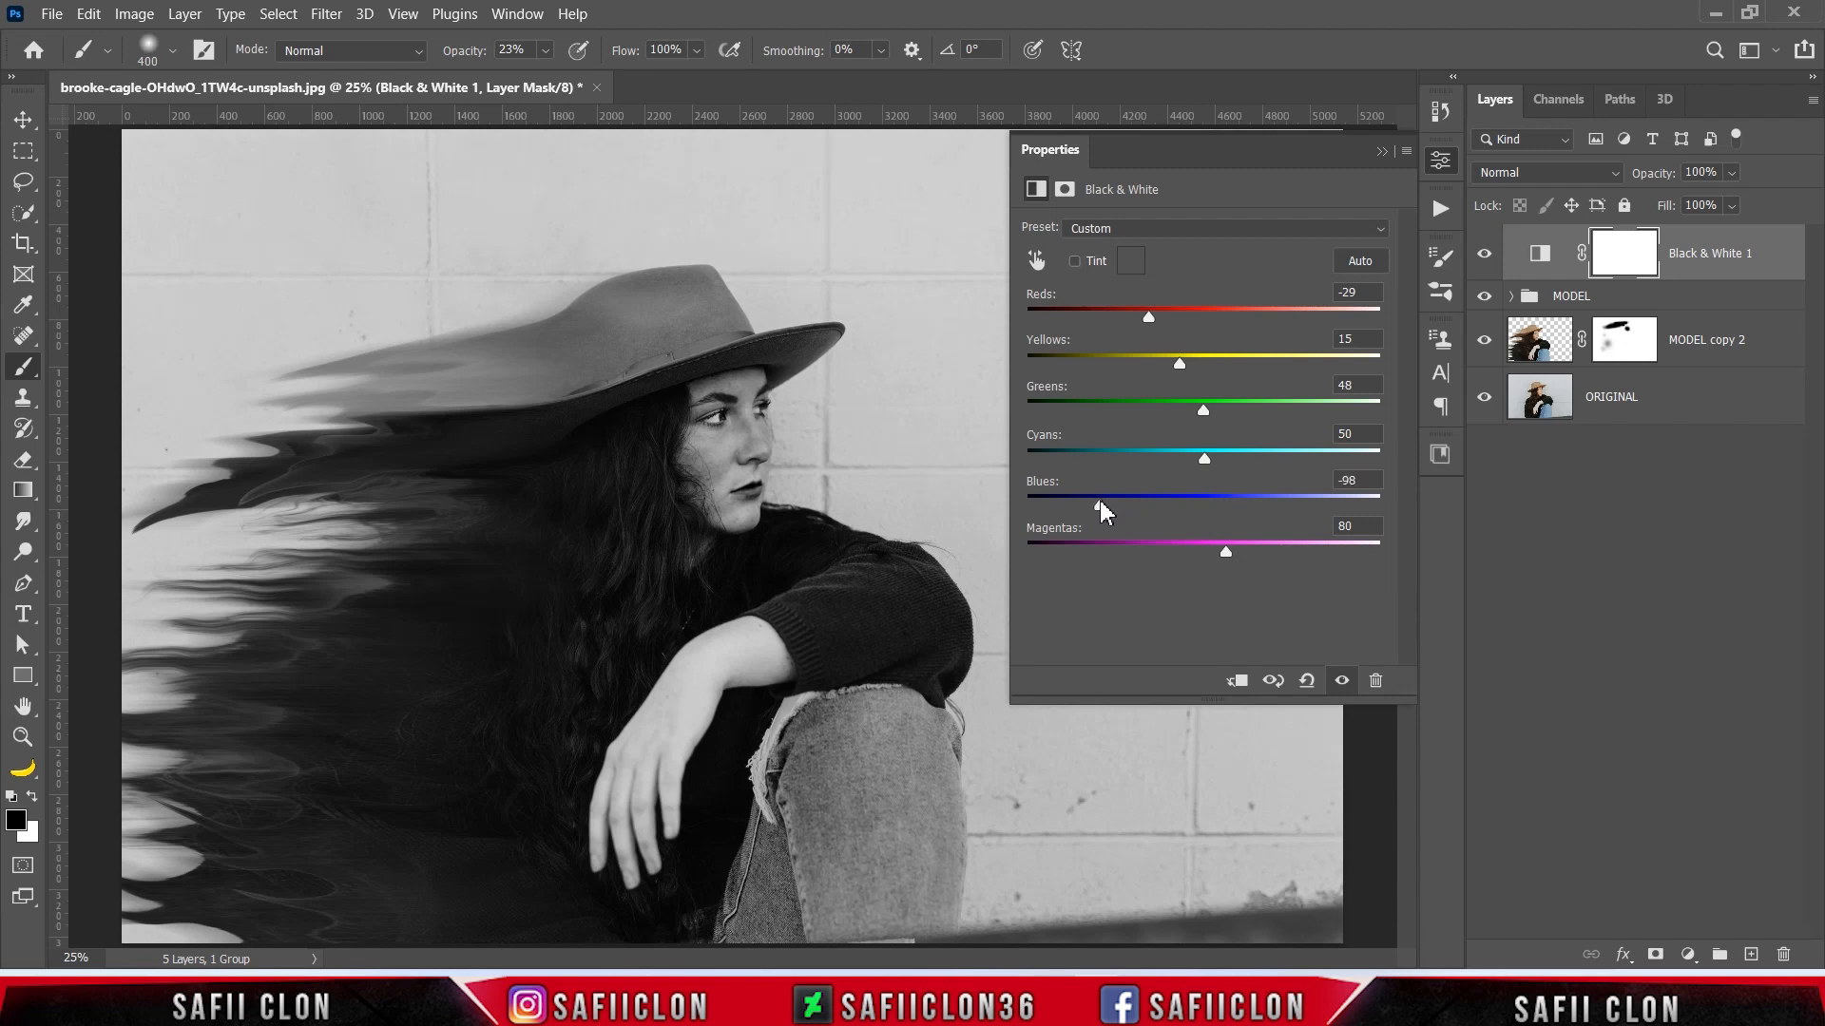
pyautogui.click(1380, 152)
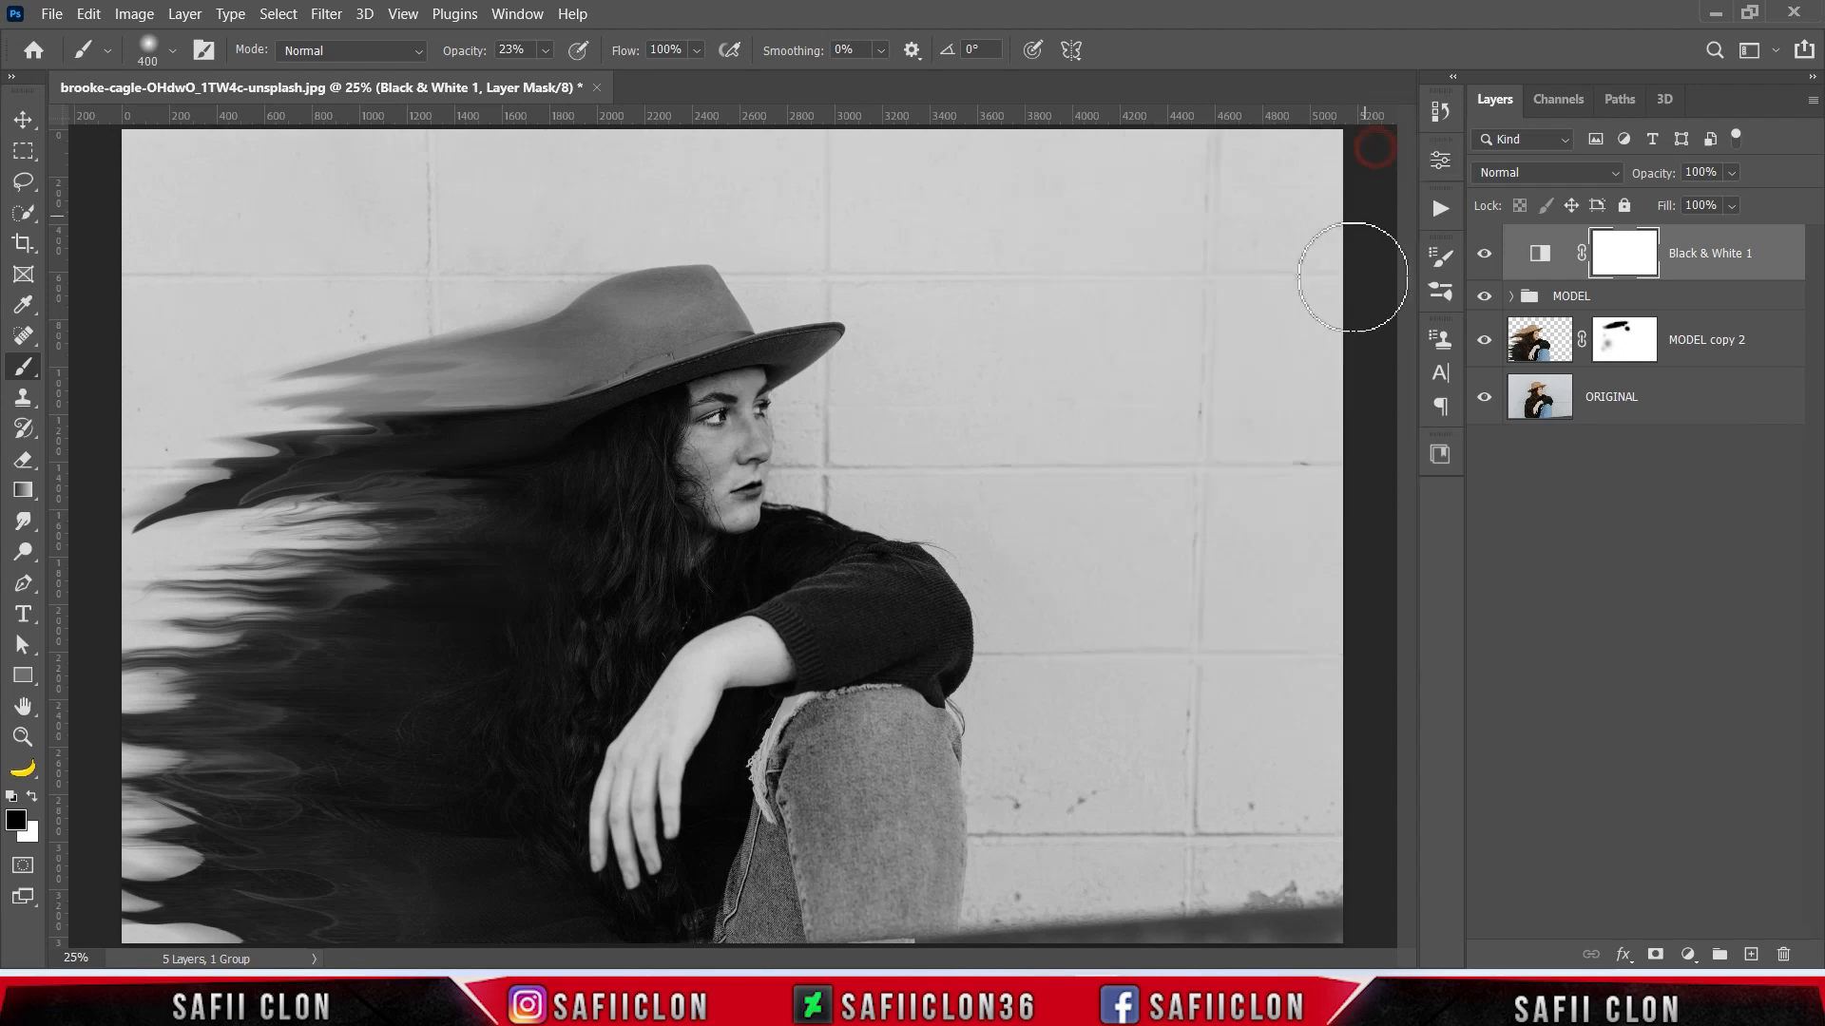
pyautogui.click(1484, 258)
pyautogui.click(1484, 259)
pyautogui.click(1483, 259)
pyautogui.click(1484, 259)
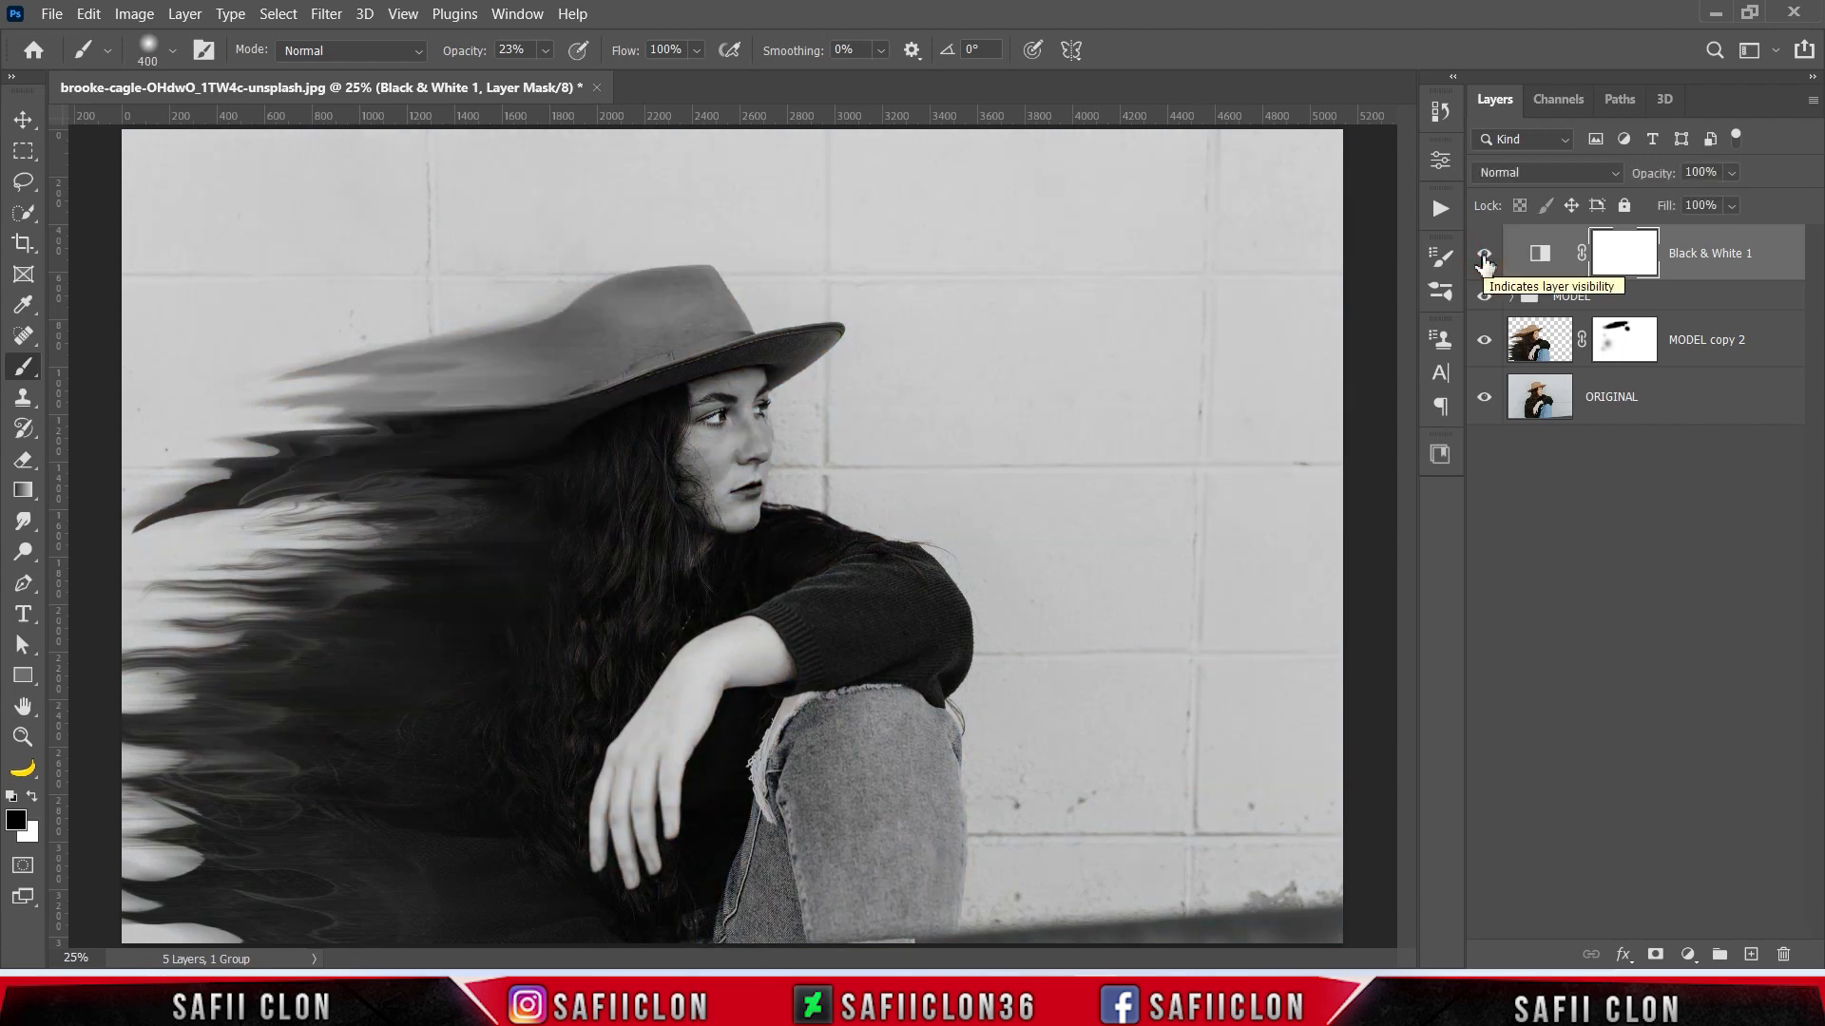
# - Add an Exposure adjustment layer with Exposure -0.40, Offset +0.0101 and Gamma Correction 1.08, and compare before and after
pyautogui.click(1688, 954)
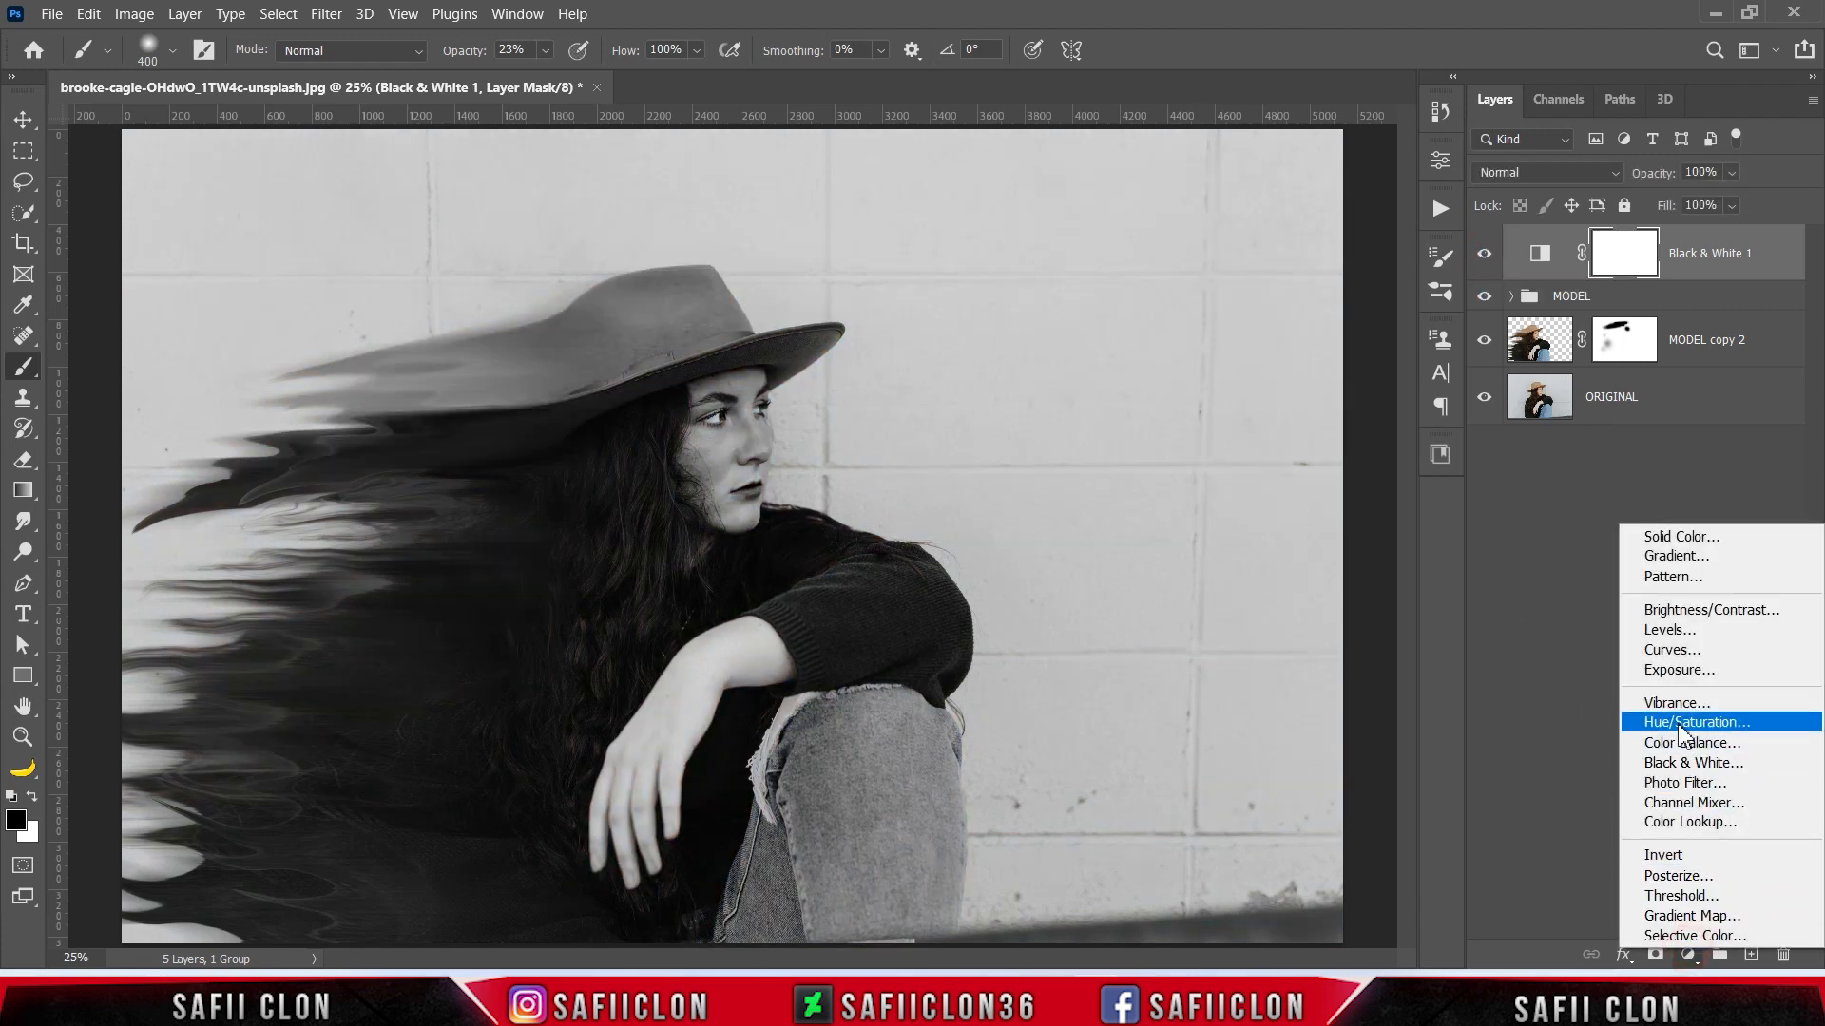
pyautogui.click(1680, 671)
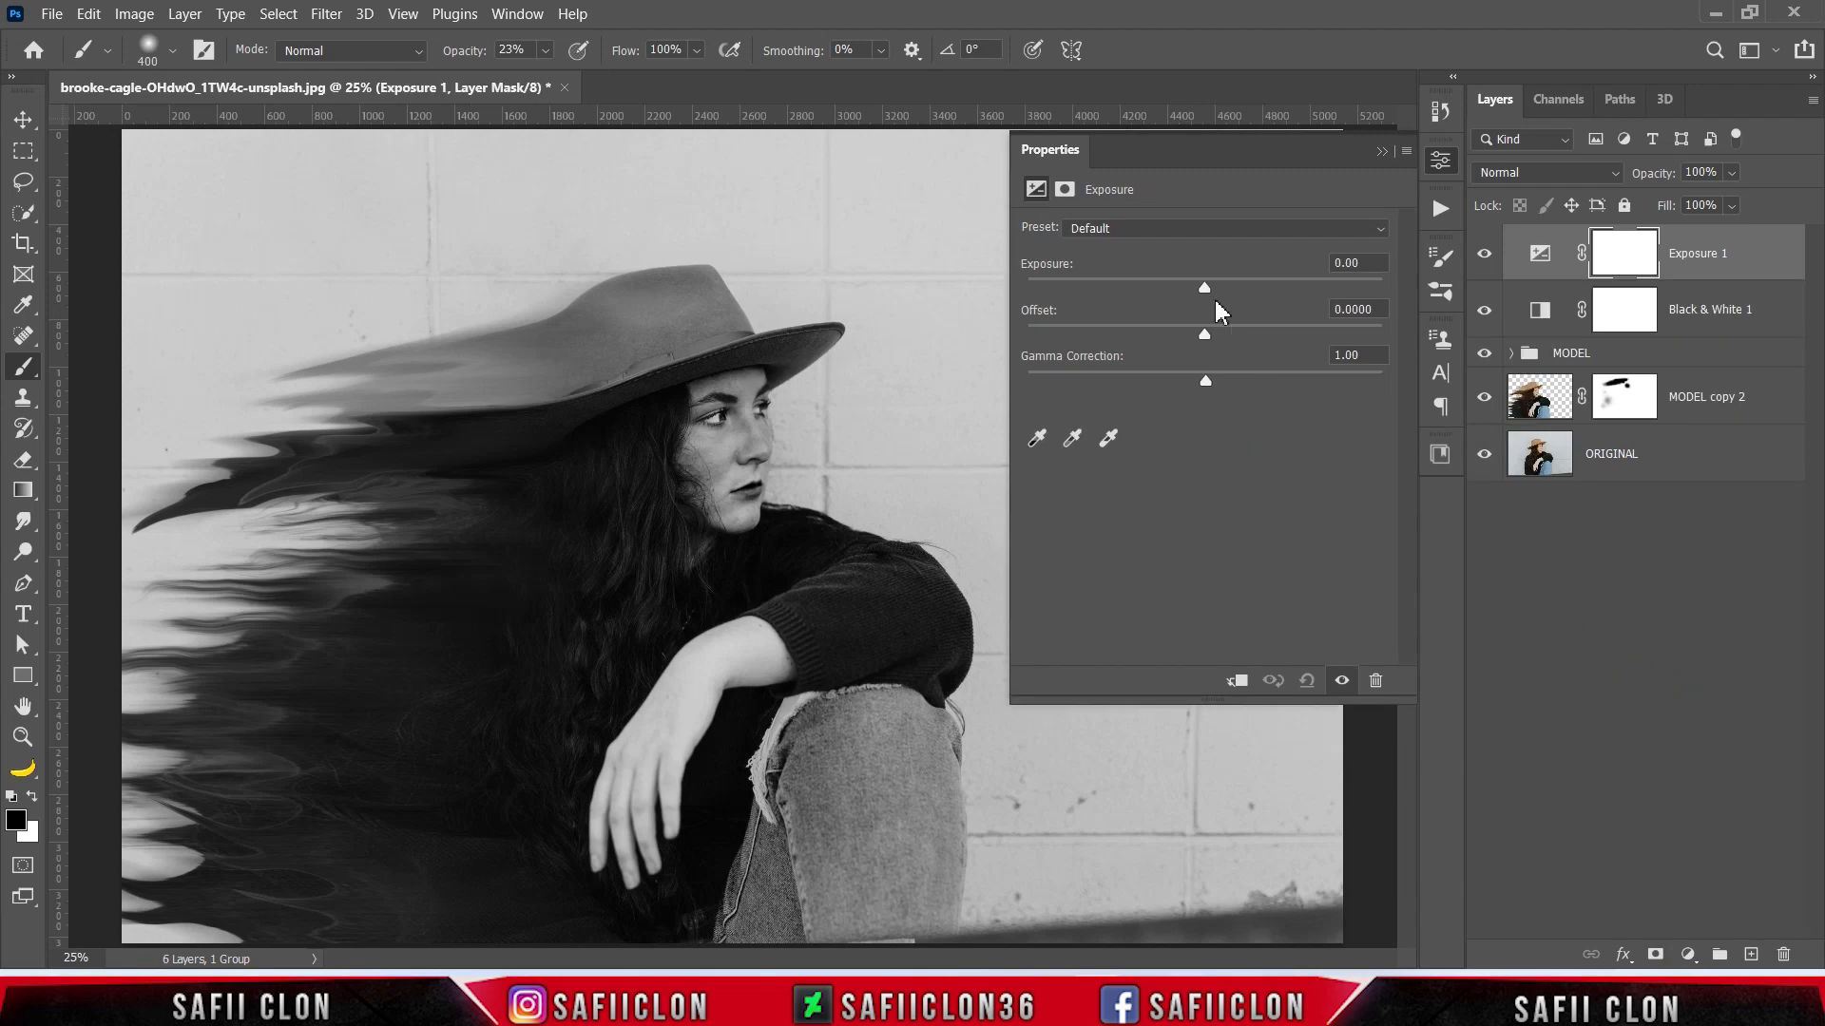
pyautogui.moveTo(1206, 287); pyautogui.dragTo(1206, 335)
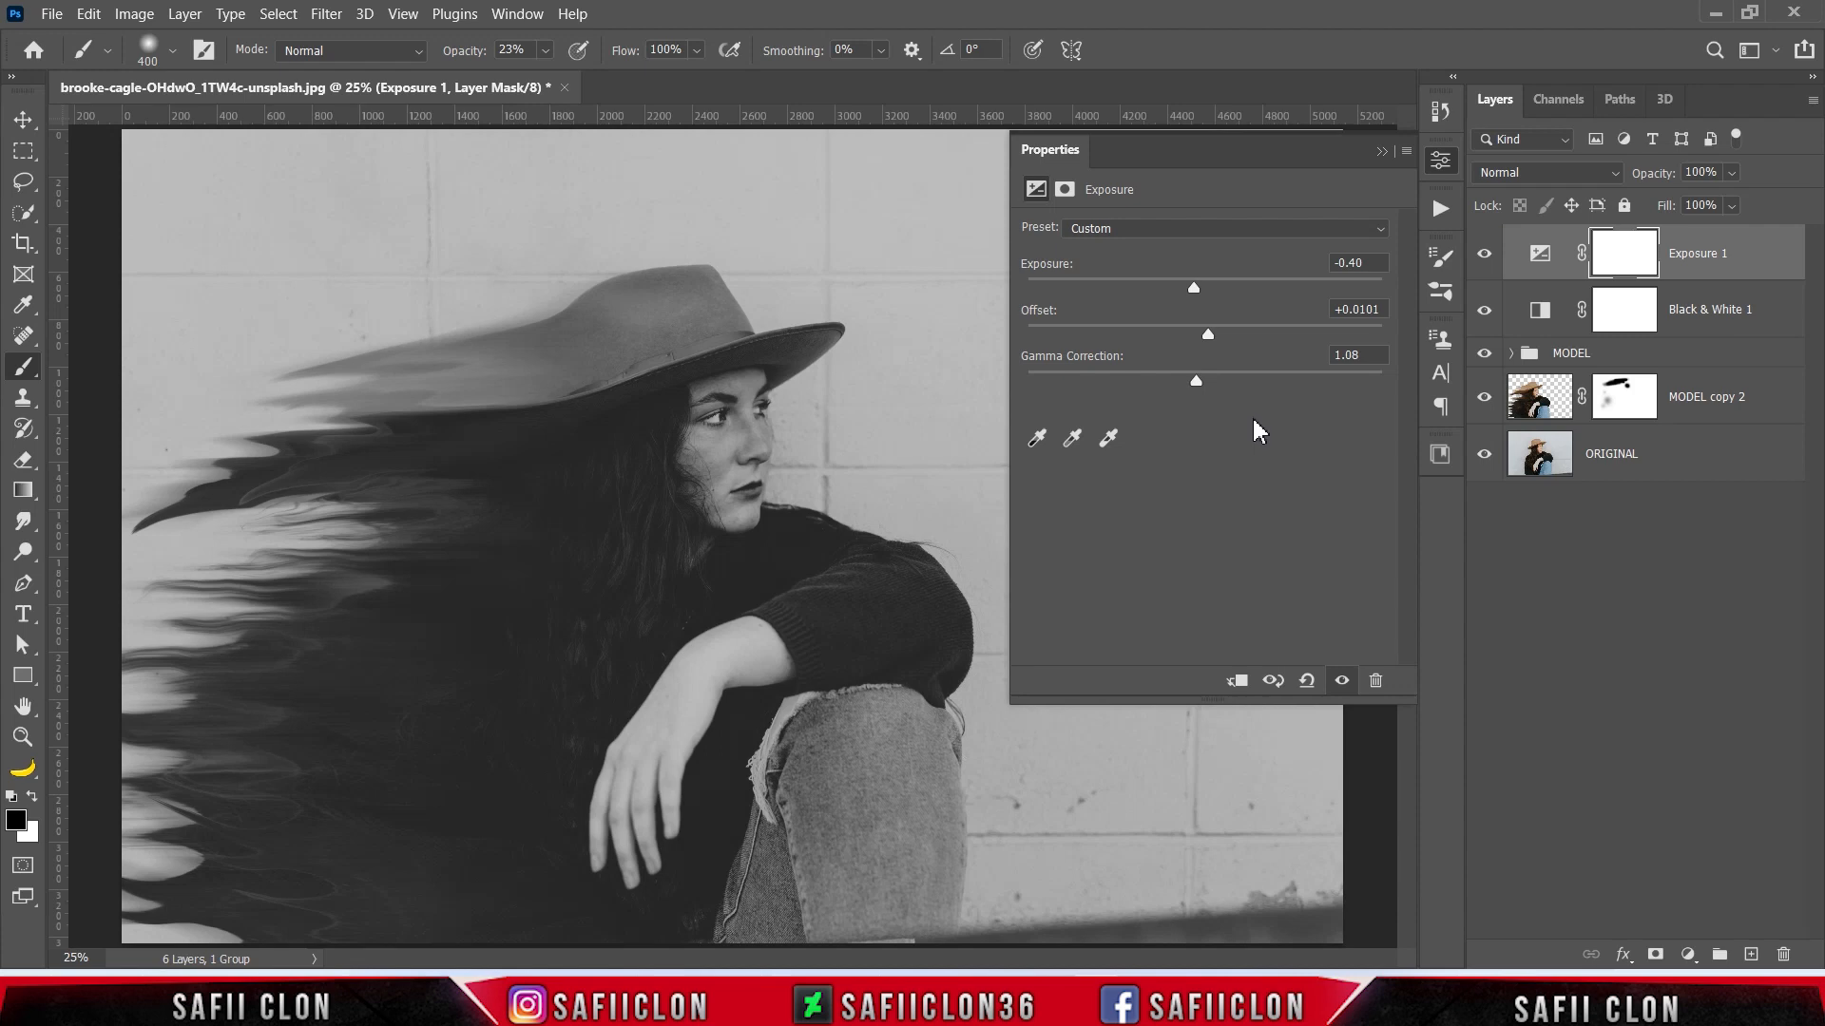
pyautogui.click(1380, 154)
pyautogui.click(1482, 257)
pyautogui.click(1482, 256)
pyautogui.click(1482, 257)
pyautogui.click(1482, 257)
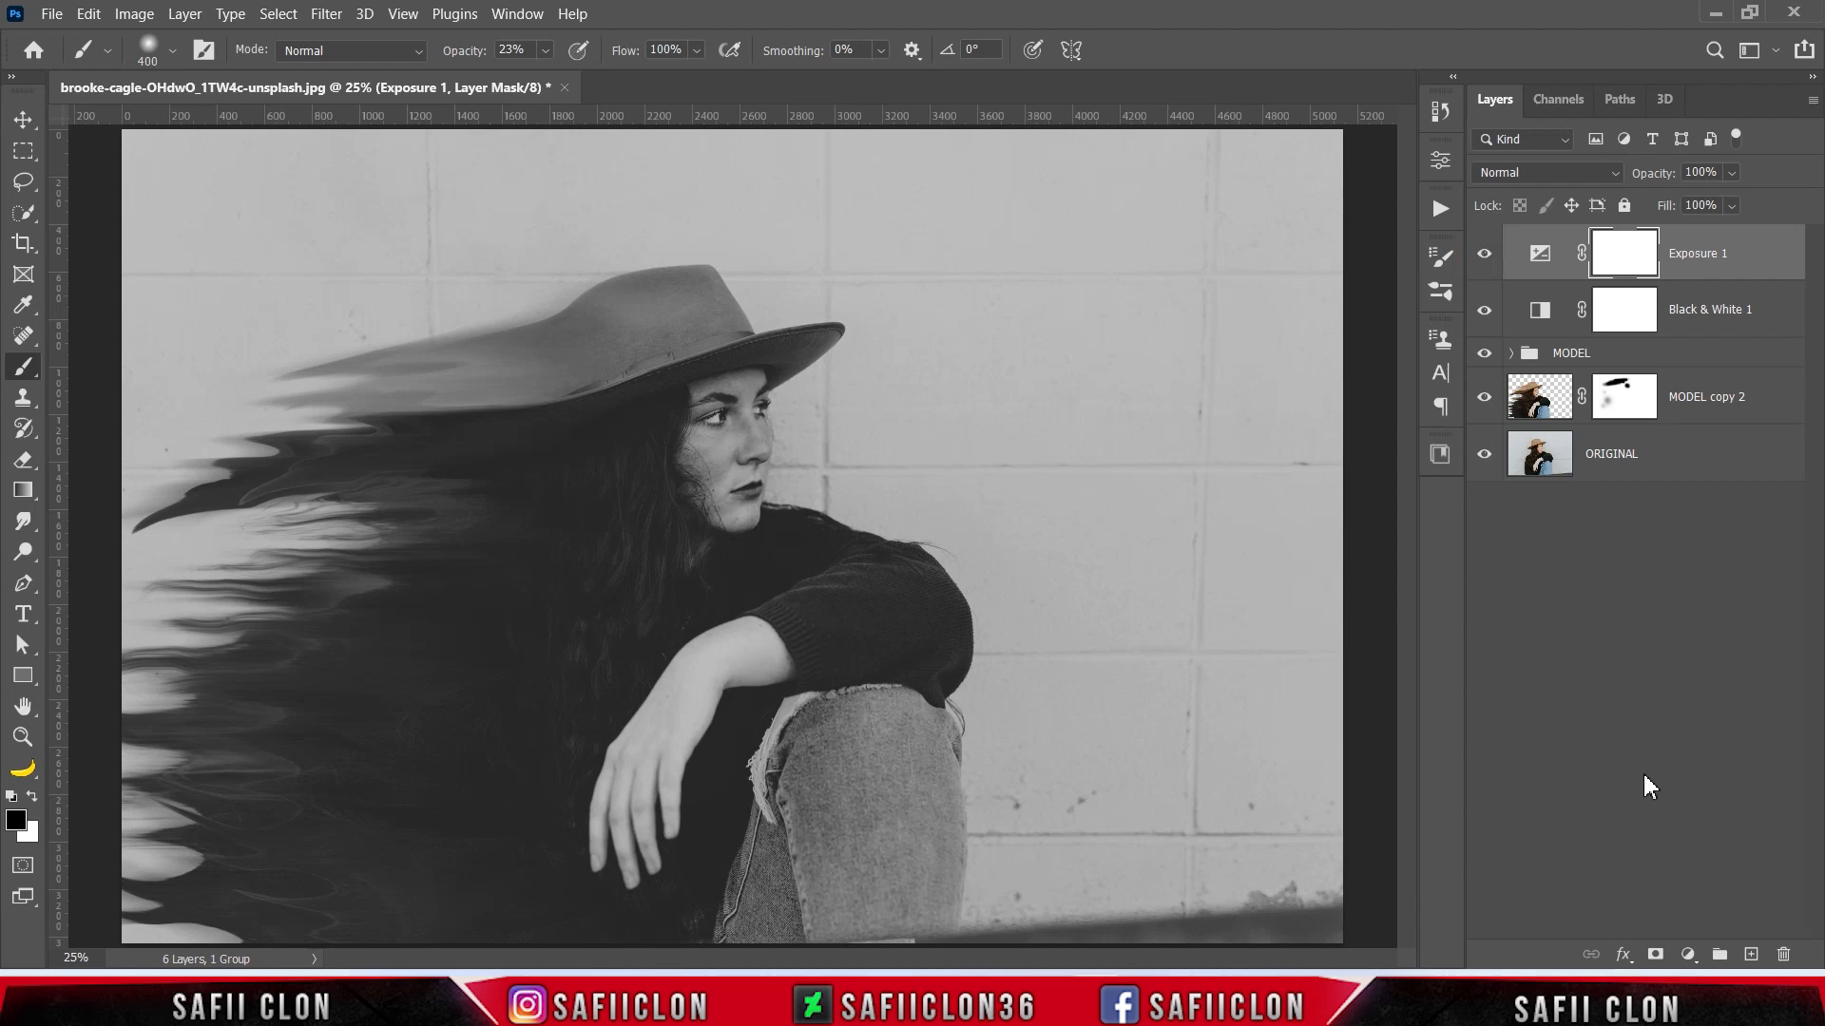
# - Add a Color Lookup adjustment layer using the 3D LUT Fuji REALA 500D Kodak 2393 (by Adobe).cube
pyautogui.click(1689, 956)
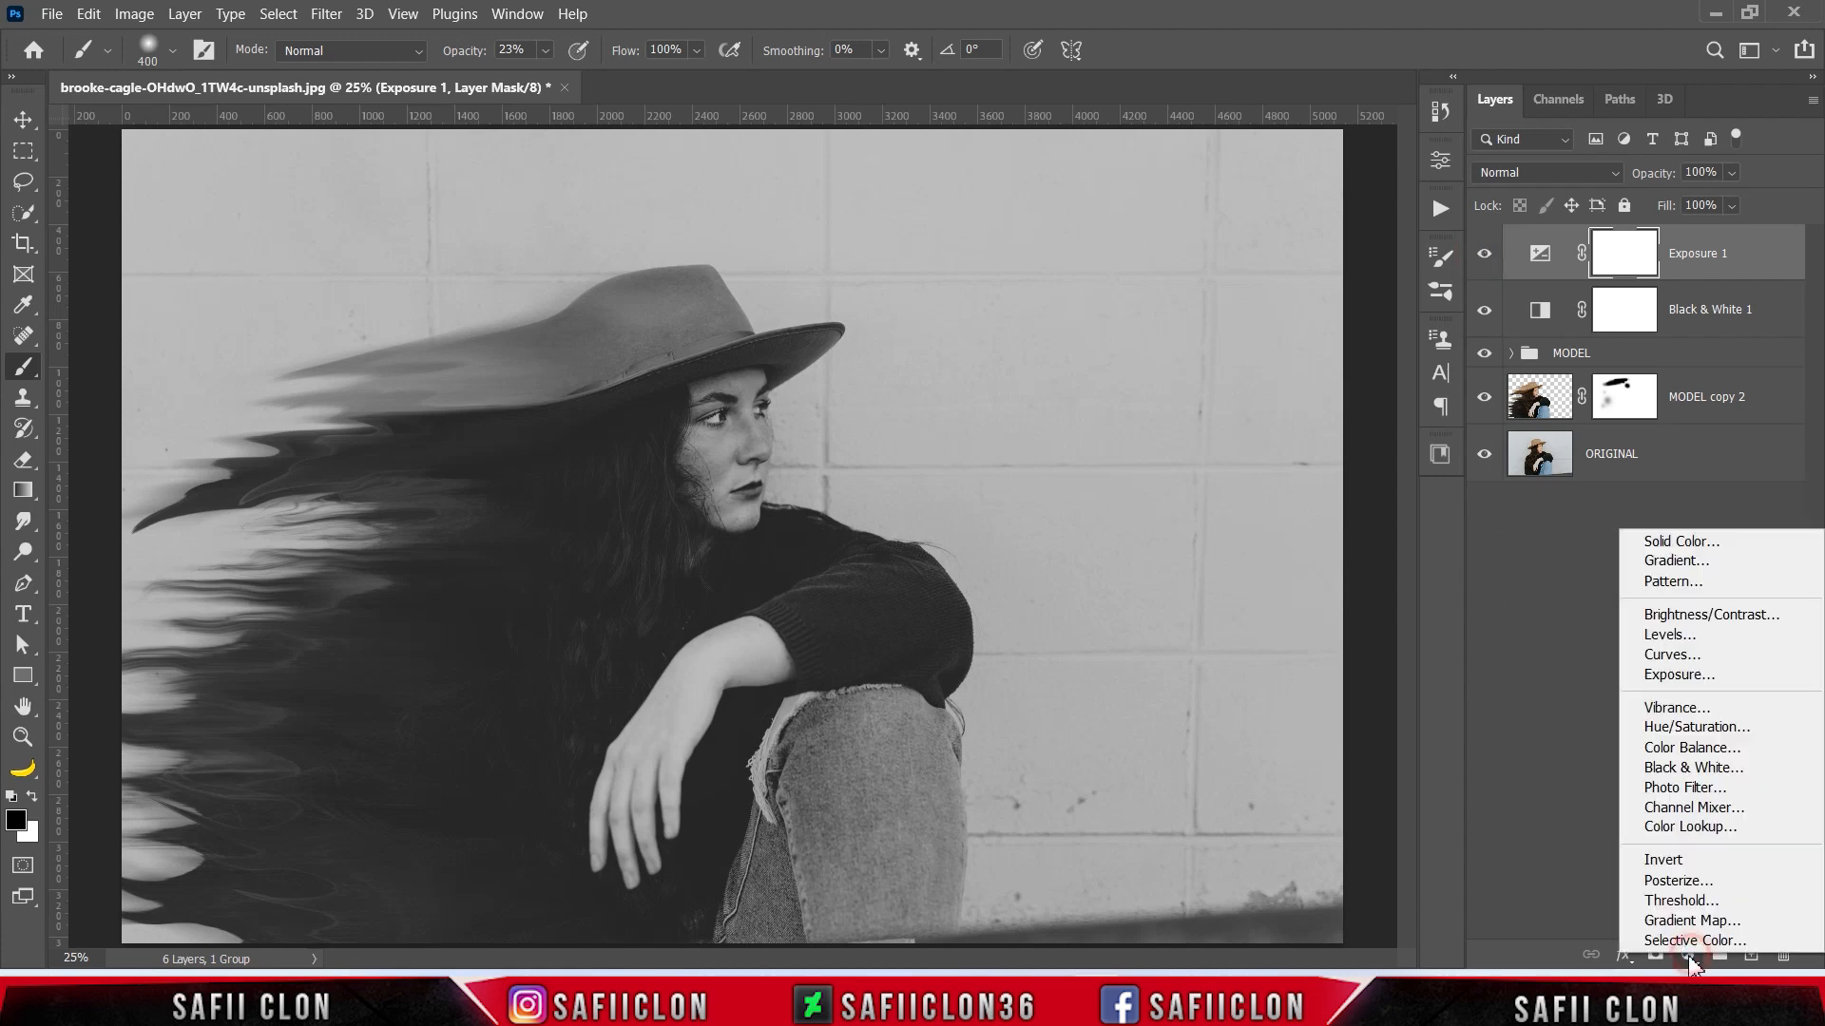
pyautogui.click(1695, 834)
pyautogui.click(1236, 229)
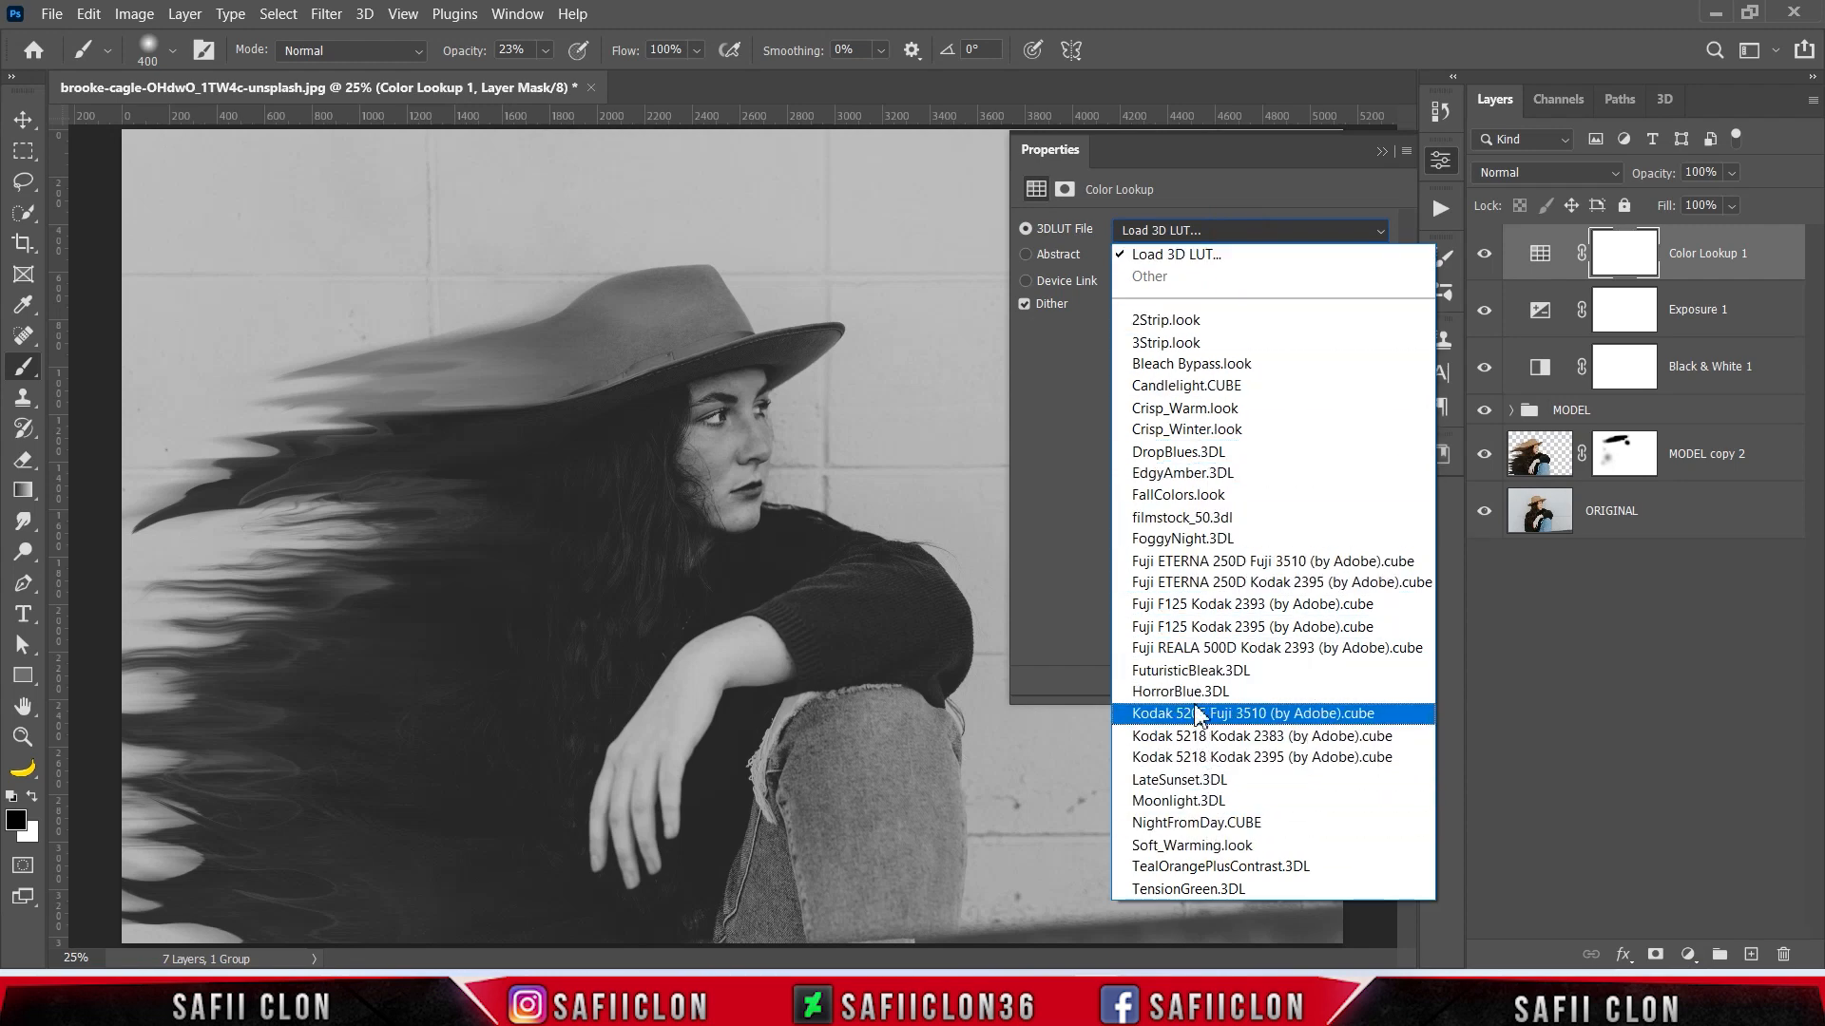
pyautogui.click(1207, 649)
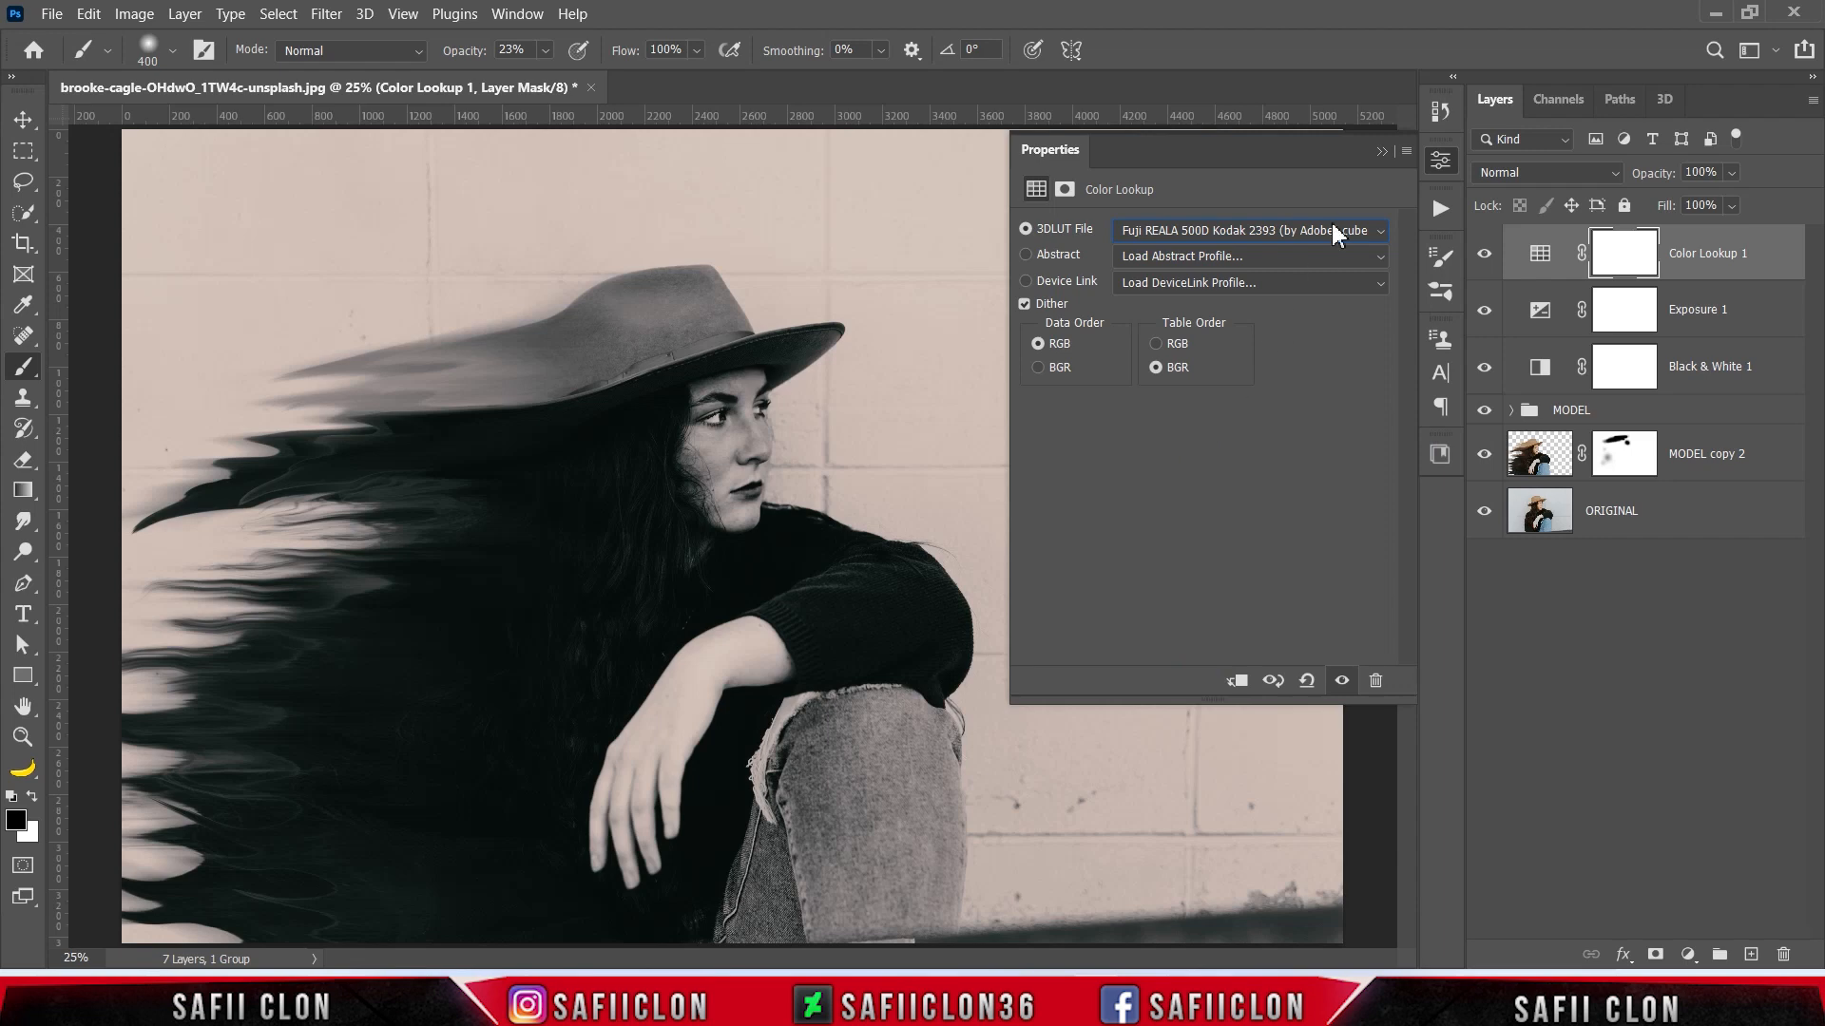
pyautogui.click(1380, 152)
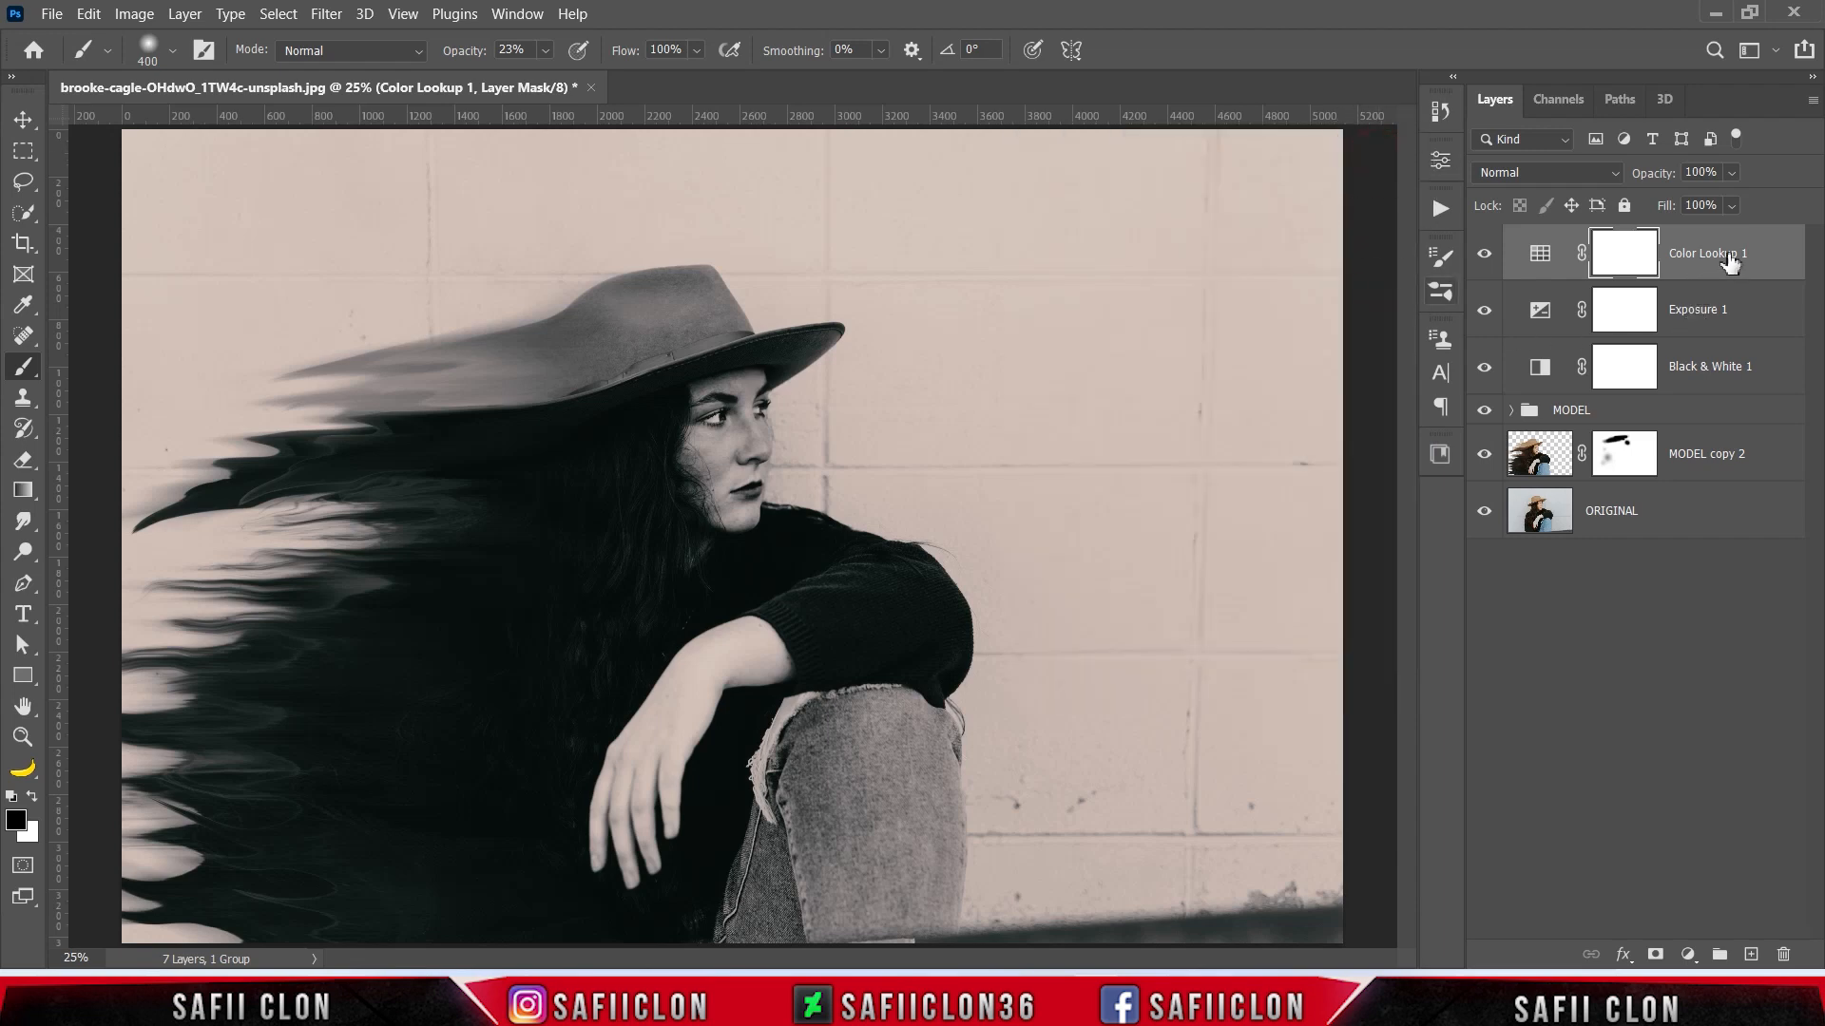
# - Place the Color Lookup layer directly above the MODEL group and reduce its fill to about 52%
pyautogui.moveTo(1724, 258); pyautogui.dragTo(1710, 404)
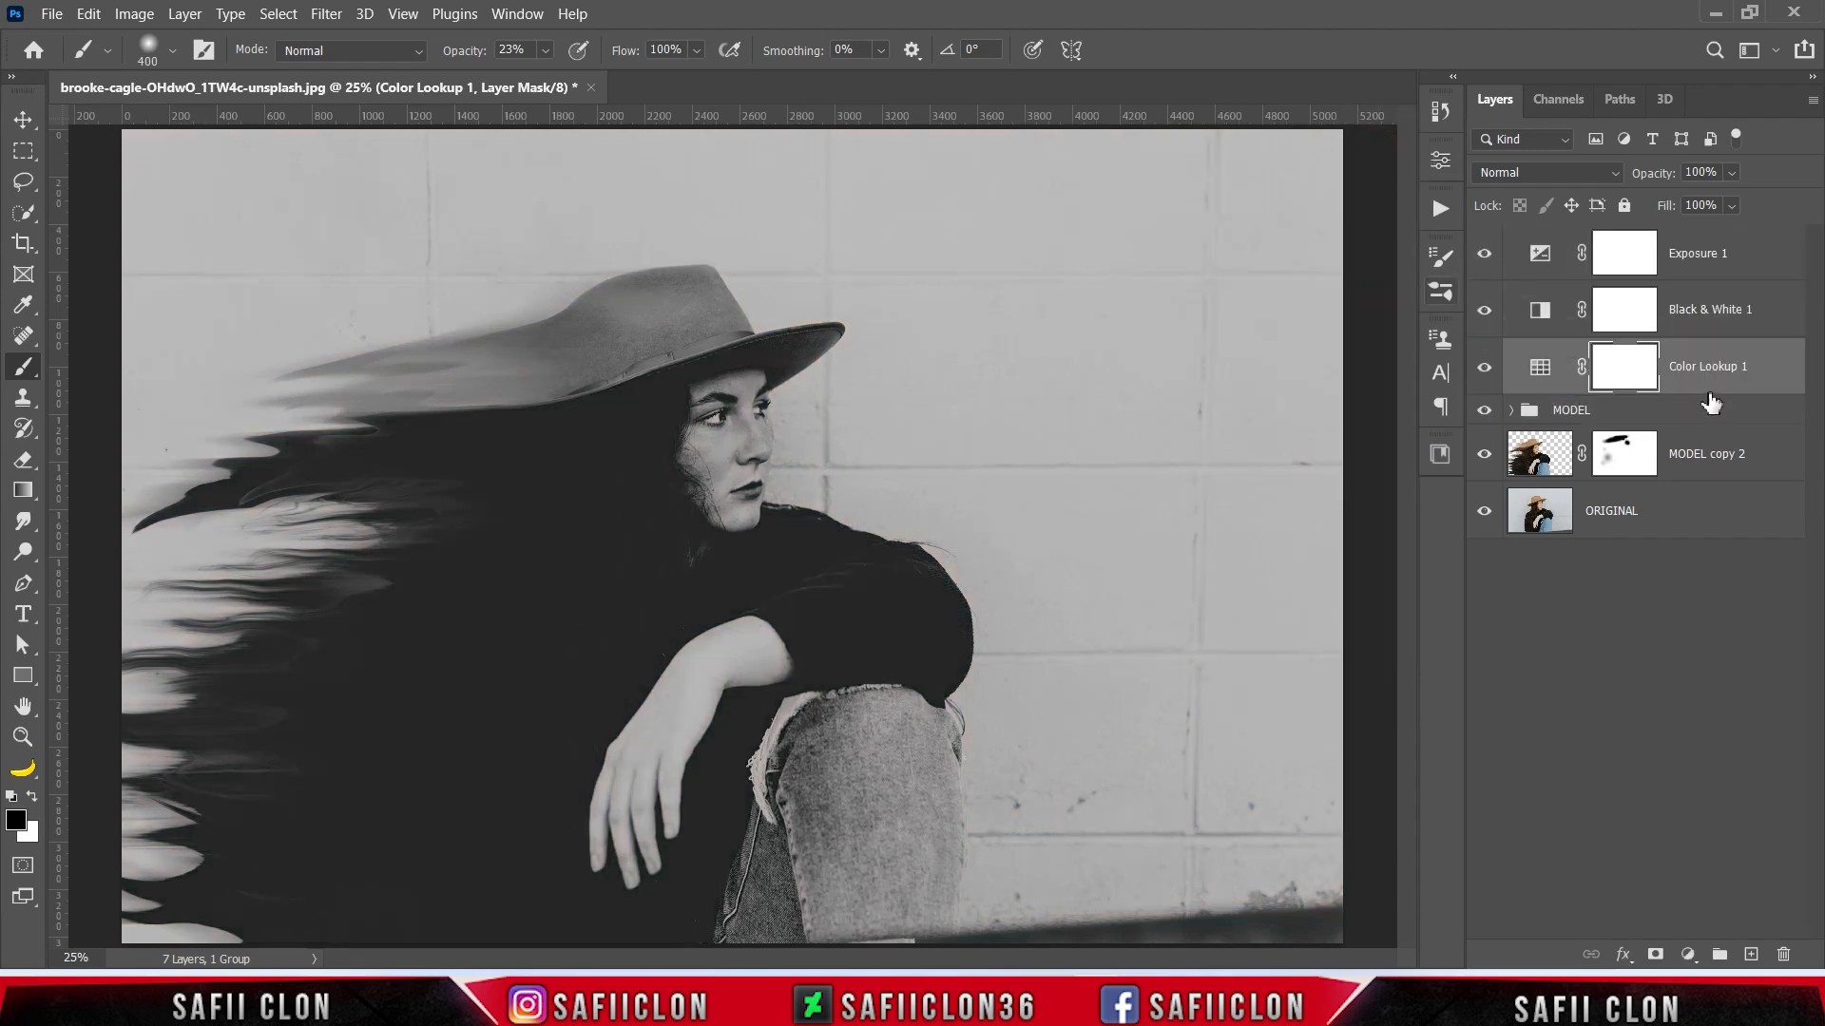
pyautogui.click(1731, 205)
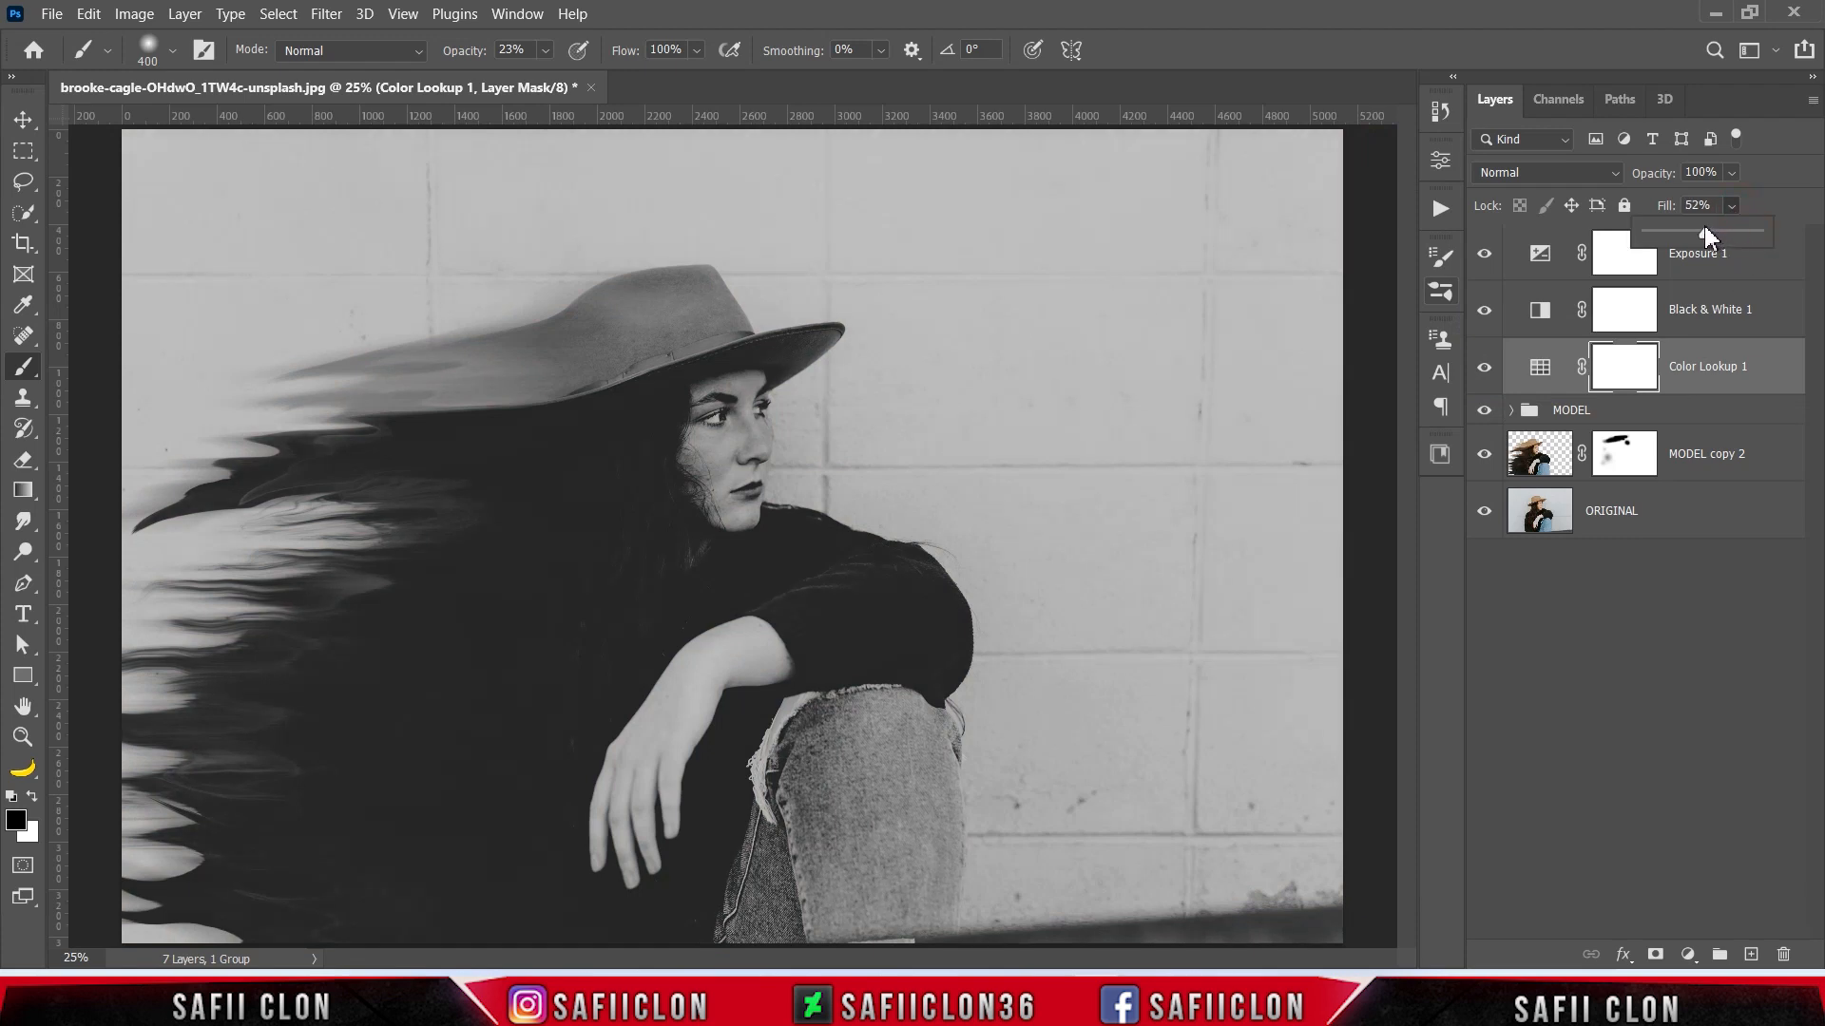
pyautogui.click(1733, 206)
pyautogui.click(1704, 417)
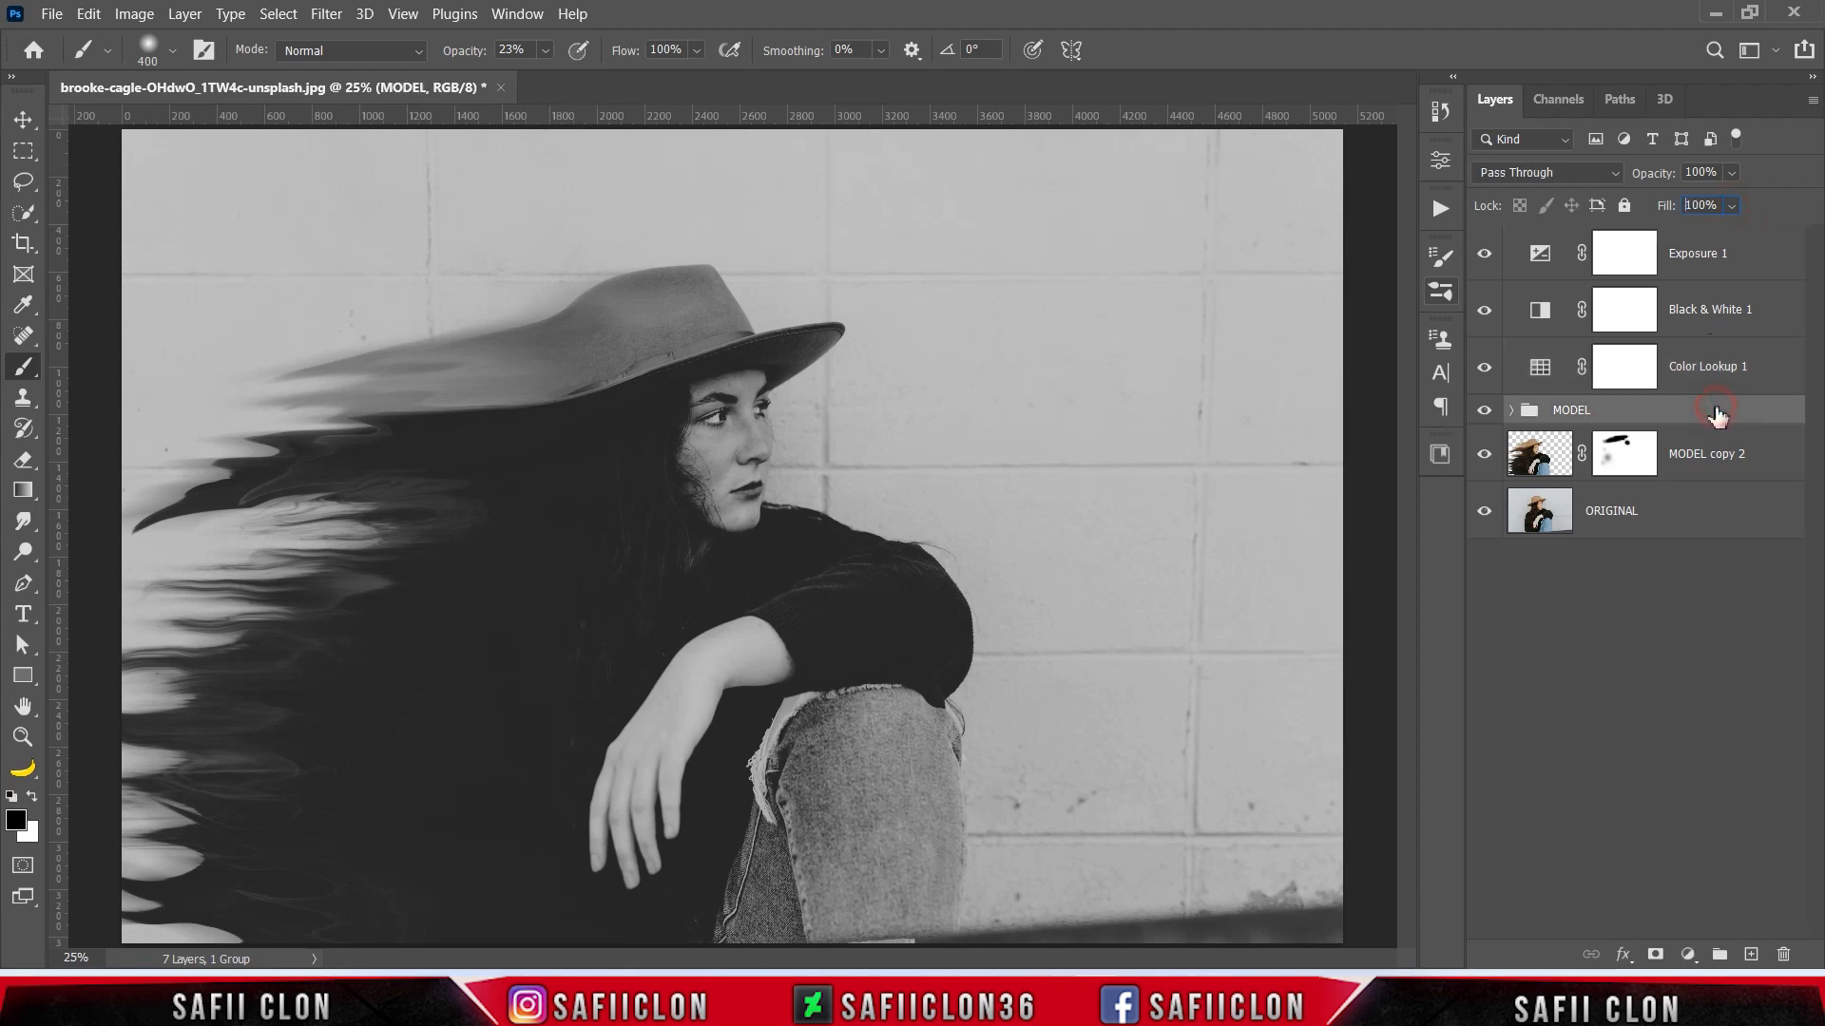
pyautogui.click(1483, 368)
# - Open scratch_texture_by_retroshock_d2vviu3.png and bring its layer into the portrait document above the MODEL group
pyautogui.click(52, 15)
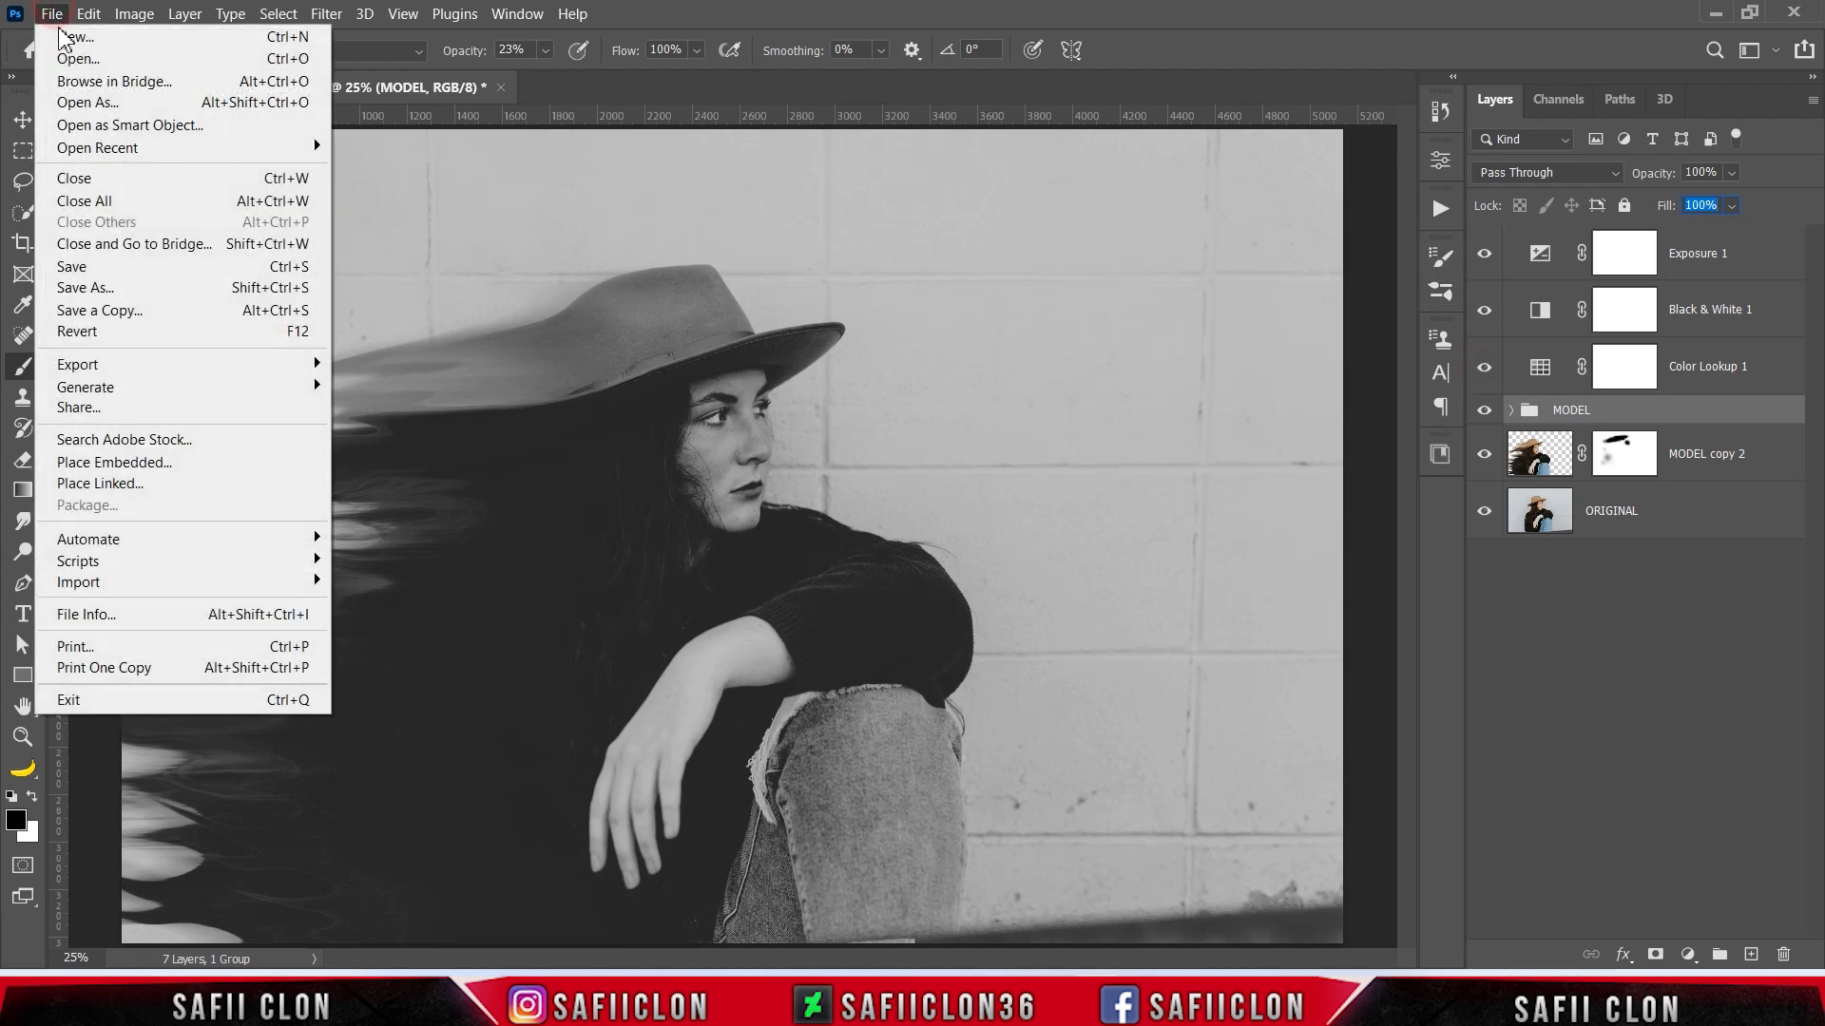
pyautogui.click(102, 65)
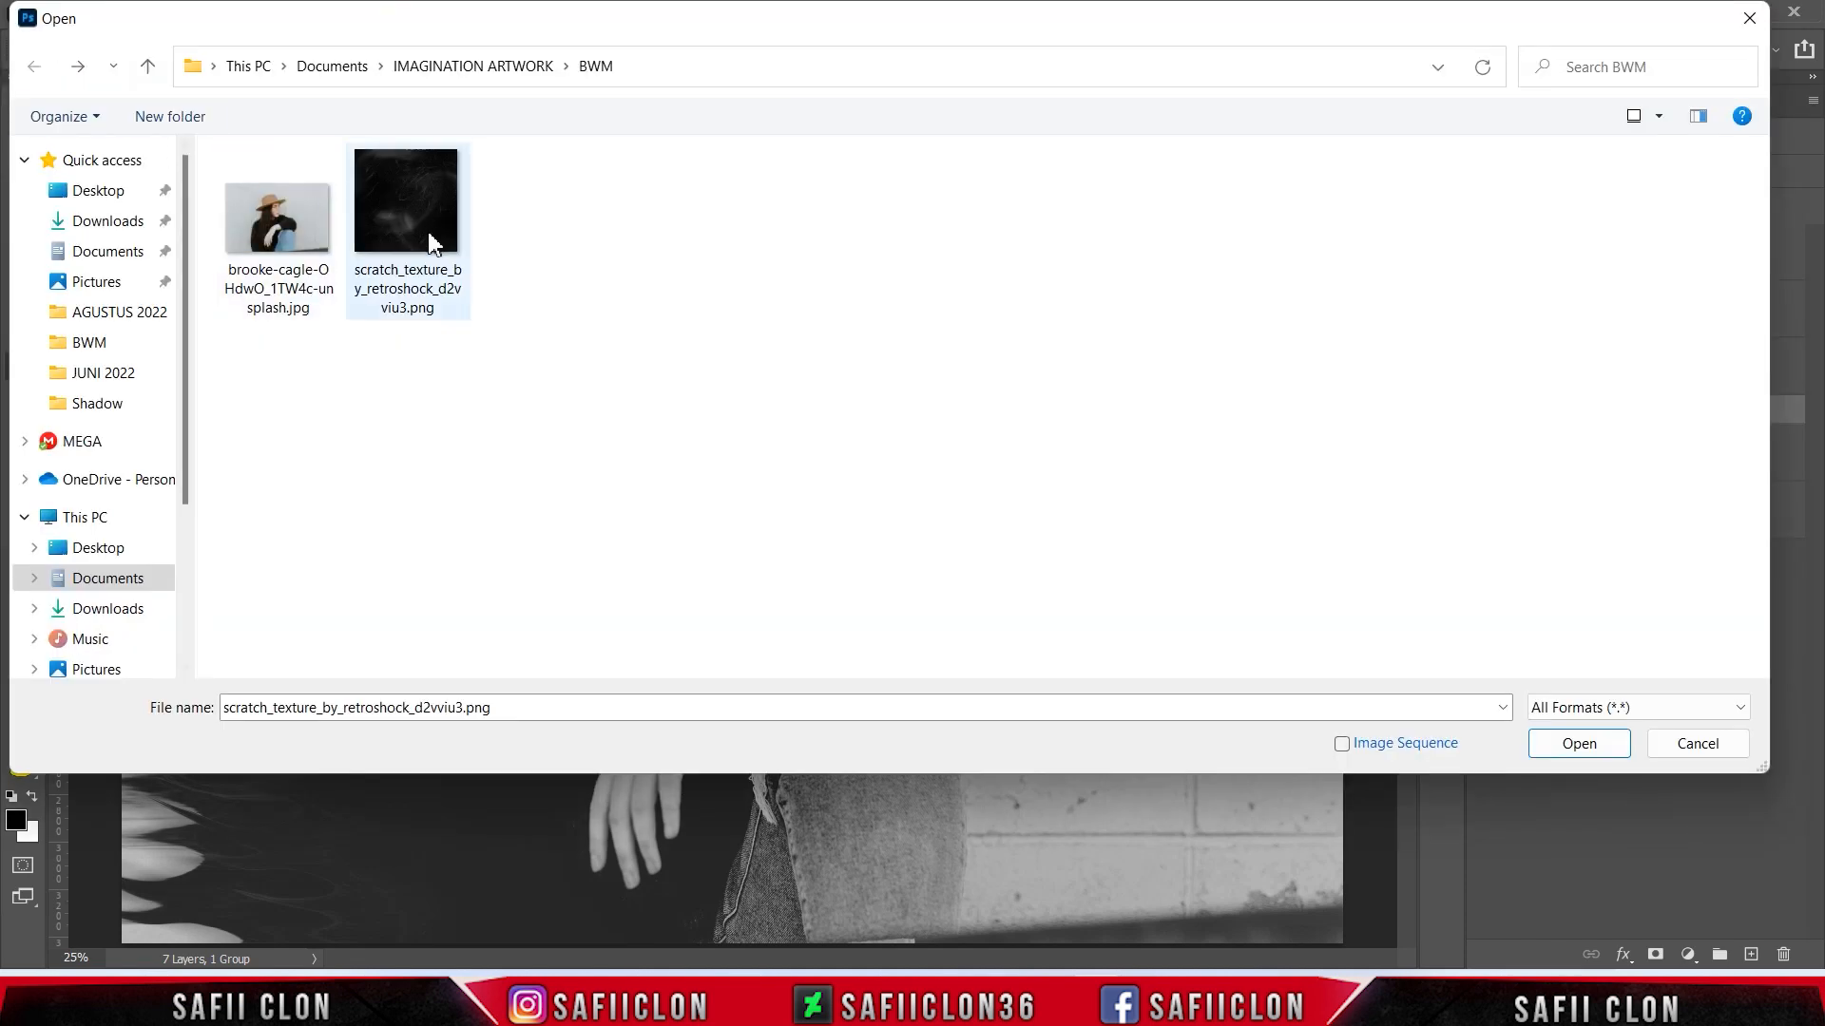
pyautogui.click(1578, 743)
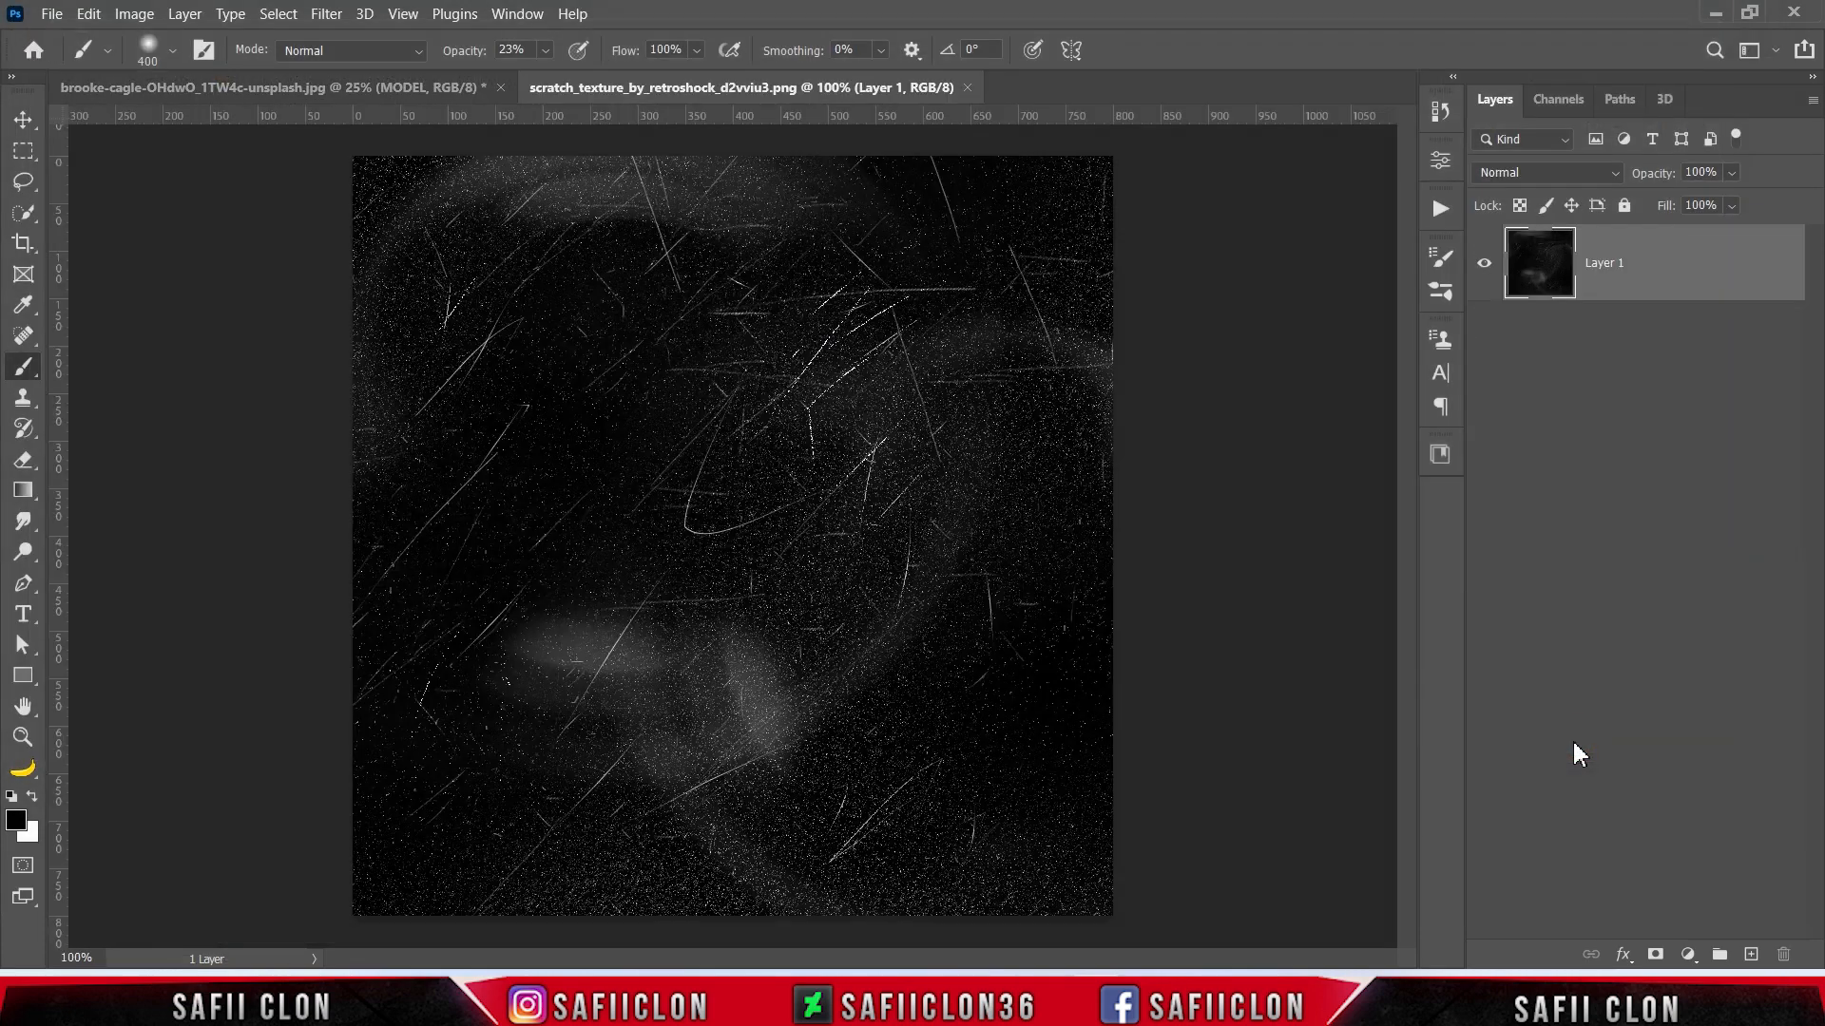
pyautogui.moveTo(1722, 271); pyautogui.dragTo(755, 489)
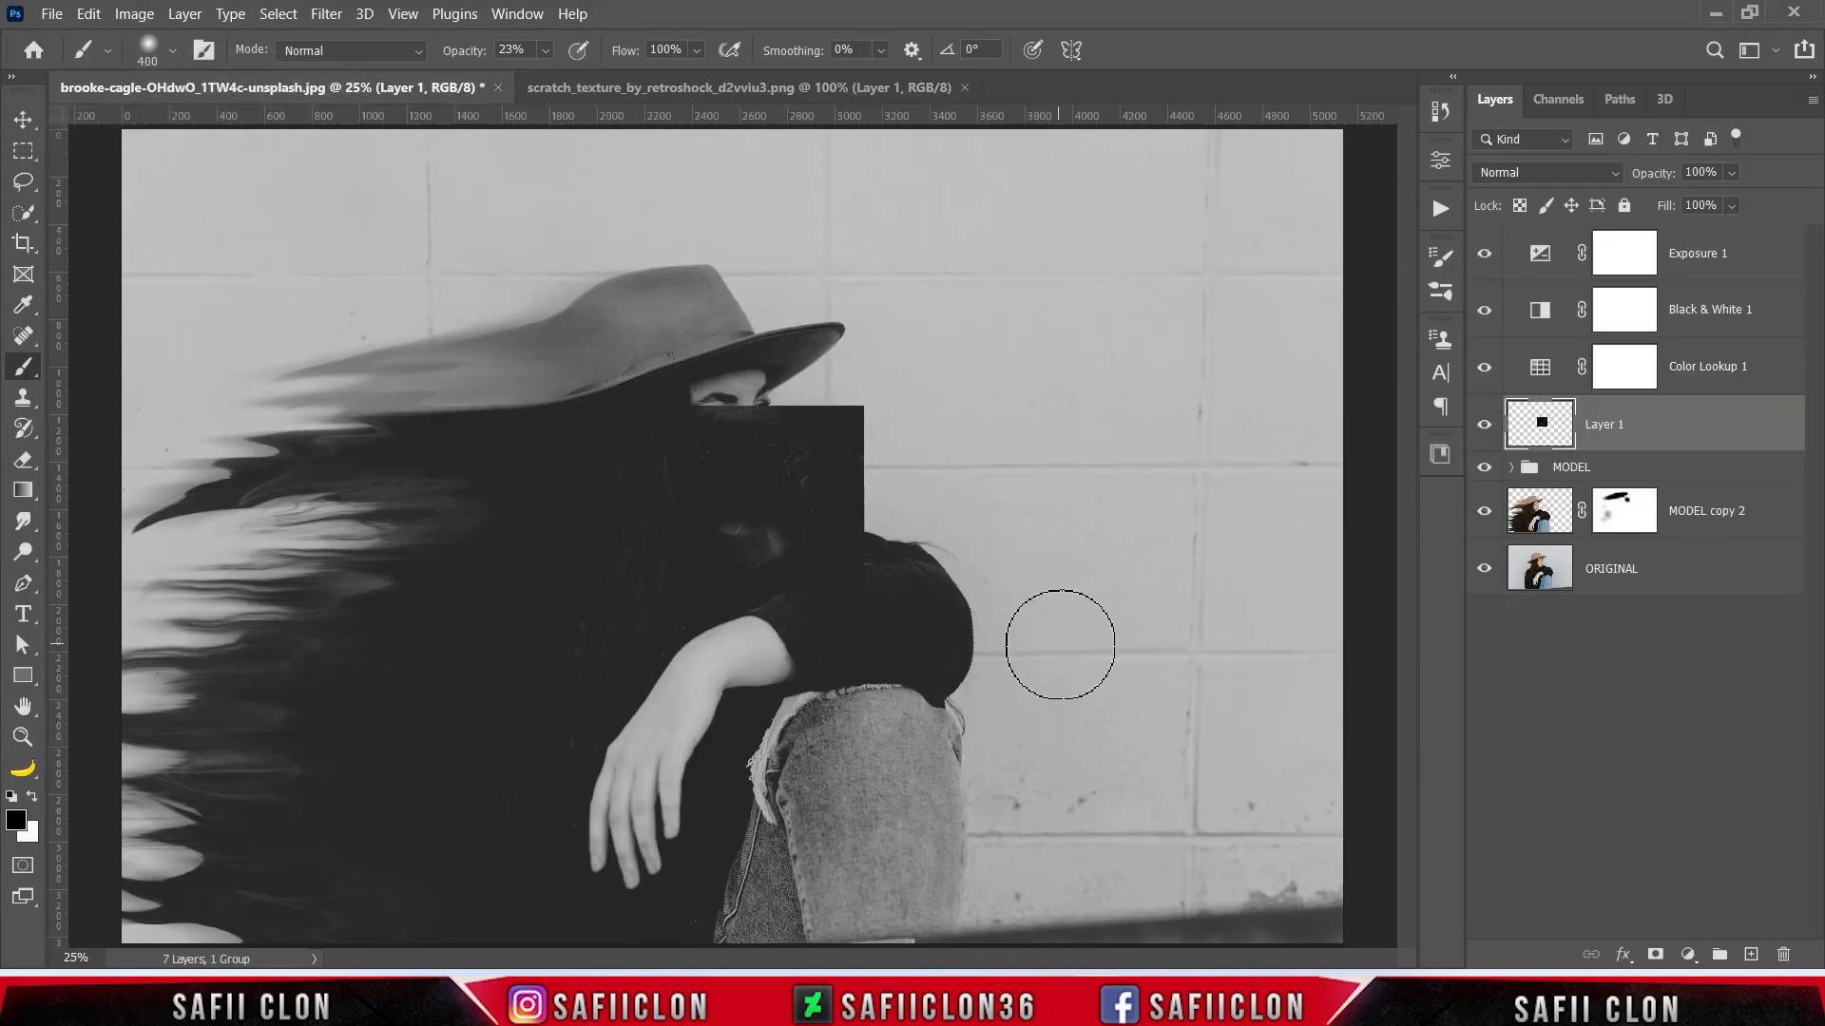
# - Scale the scratch texture to cover the whole canvas and set its blend mode to Screen
pyautogui.hotkey('ctrl', '-')
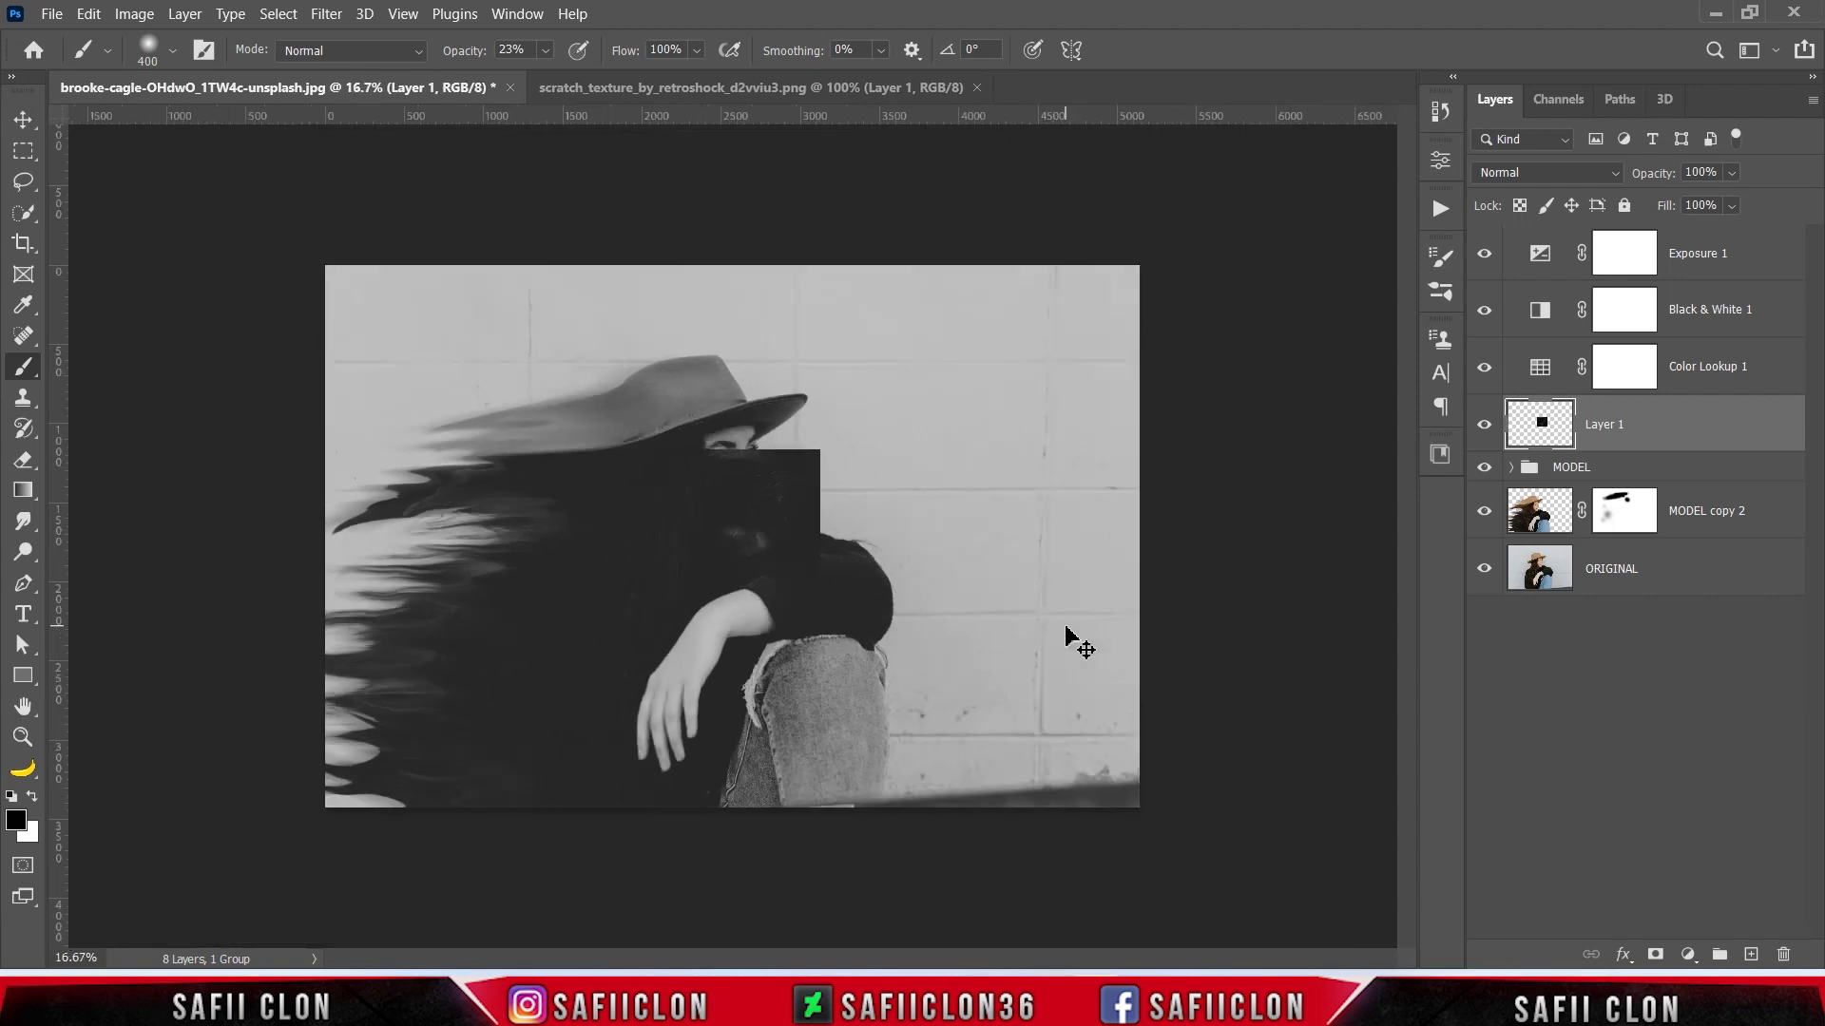
pyautogui.hotkey('ctrl', 't')
pyautogui.moveTo(819, 449); pyautogui.dragTo(814, 486)
pyautogui.moveTo(1005, 543); pyautogui.dragTo(1090, 541)
pyautogui.moveTo(1090, 289); pyautogui.dragTo(1183, 219)
pyautogui.moveTo(1091, 438); pyautogui.dragTo(1064, 449)
pyautogui.click(1176, 50)
pyautogui.press('b')
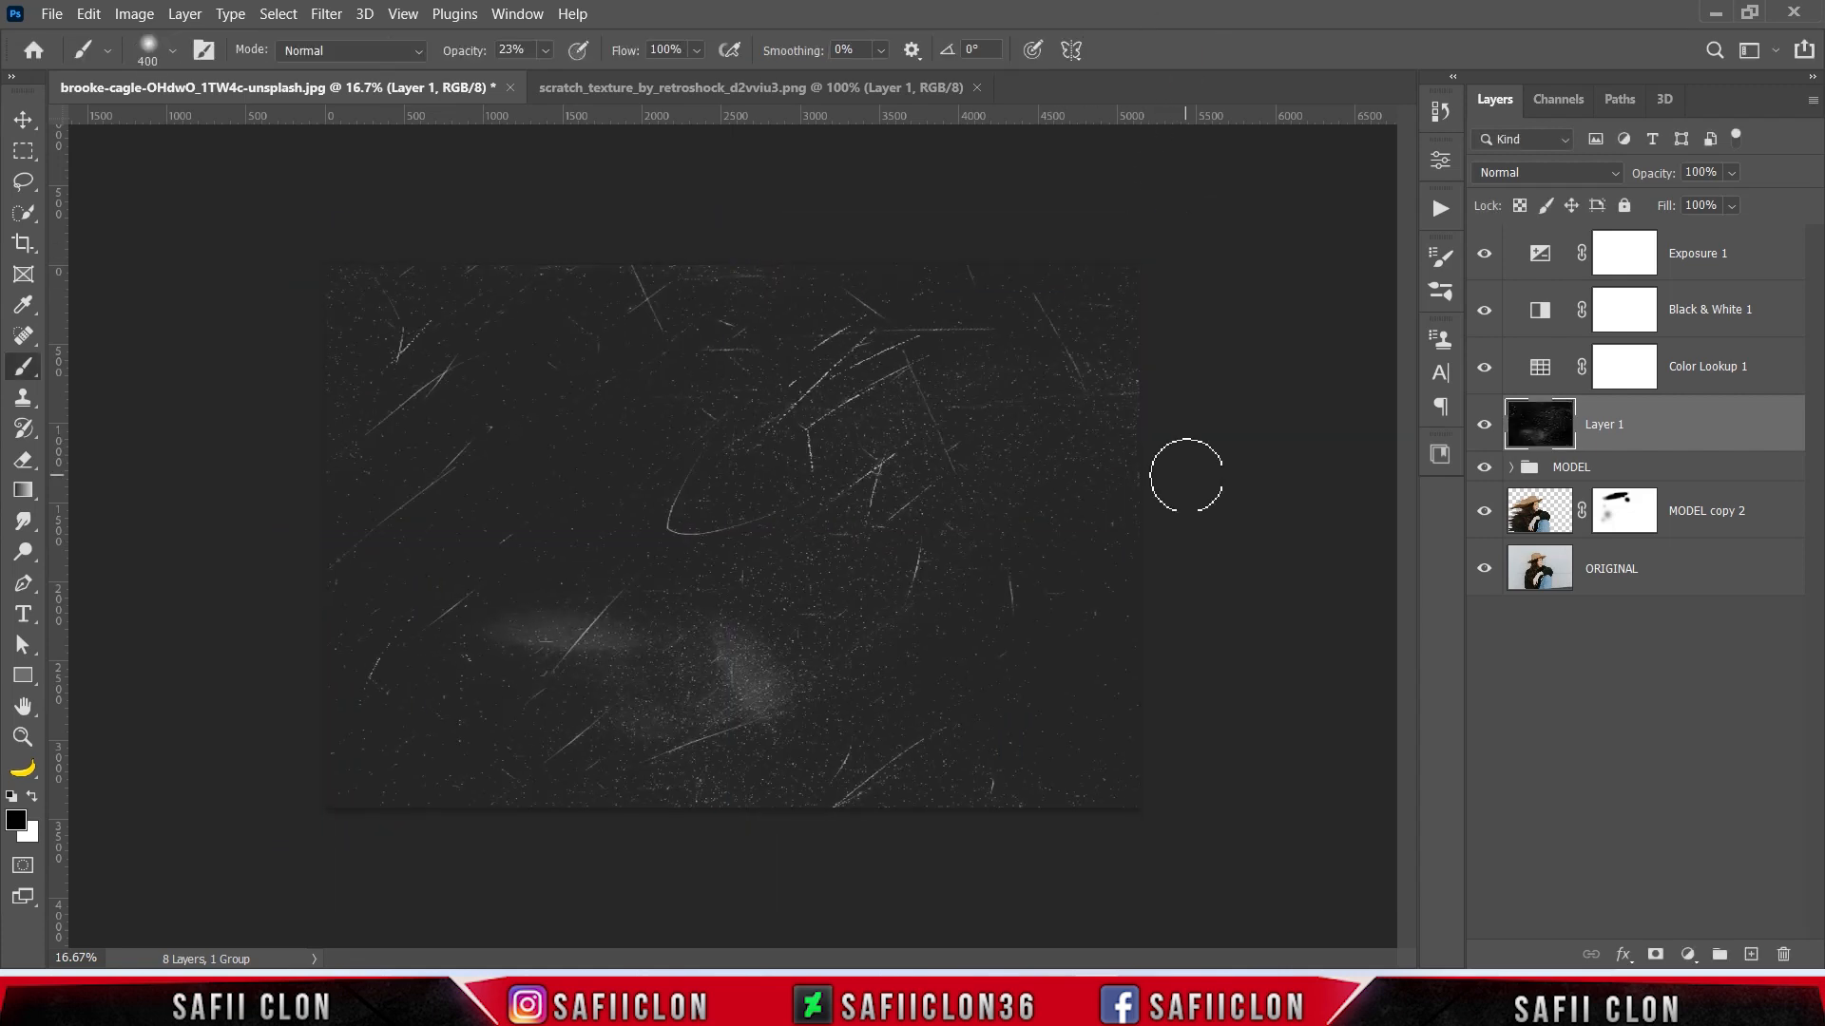
pyautogui.click(1606, 178)
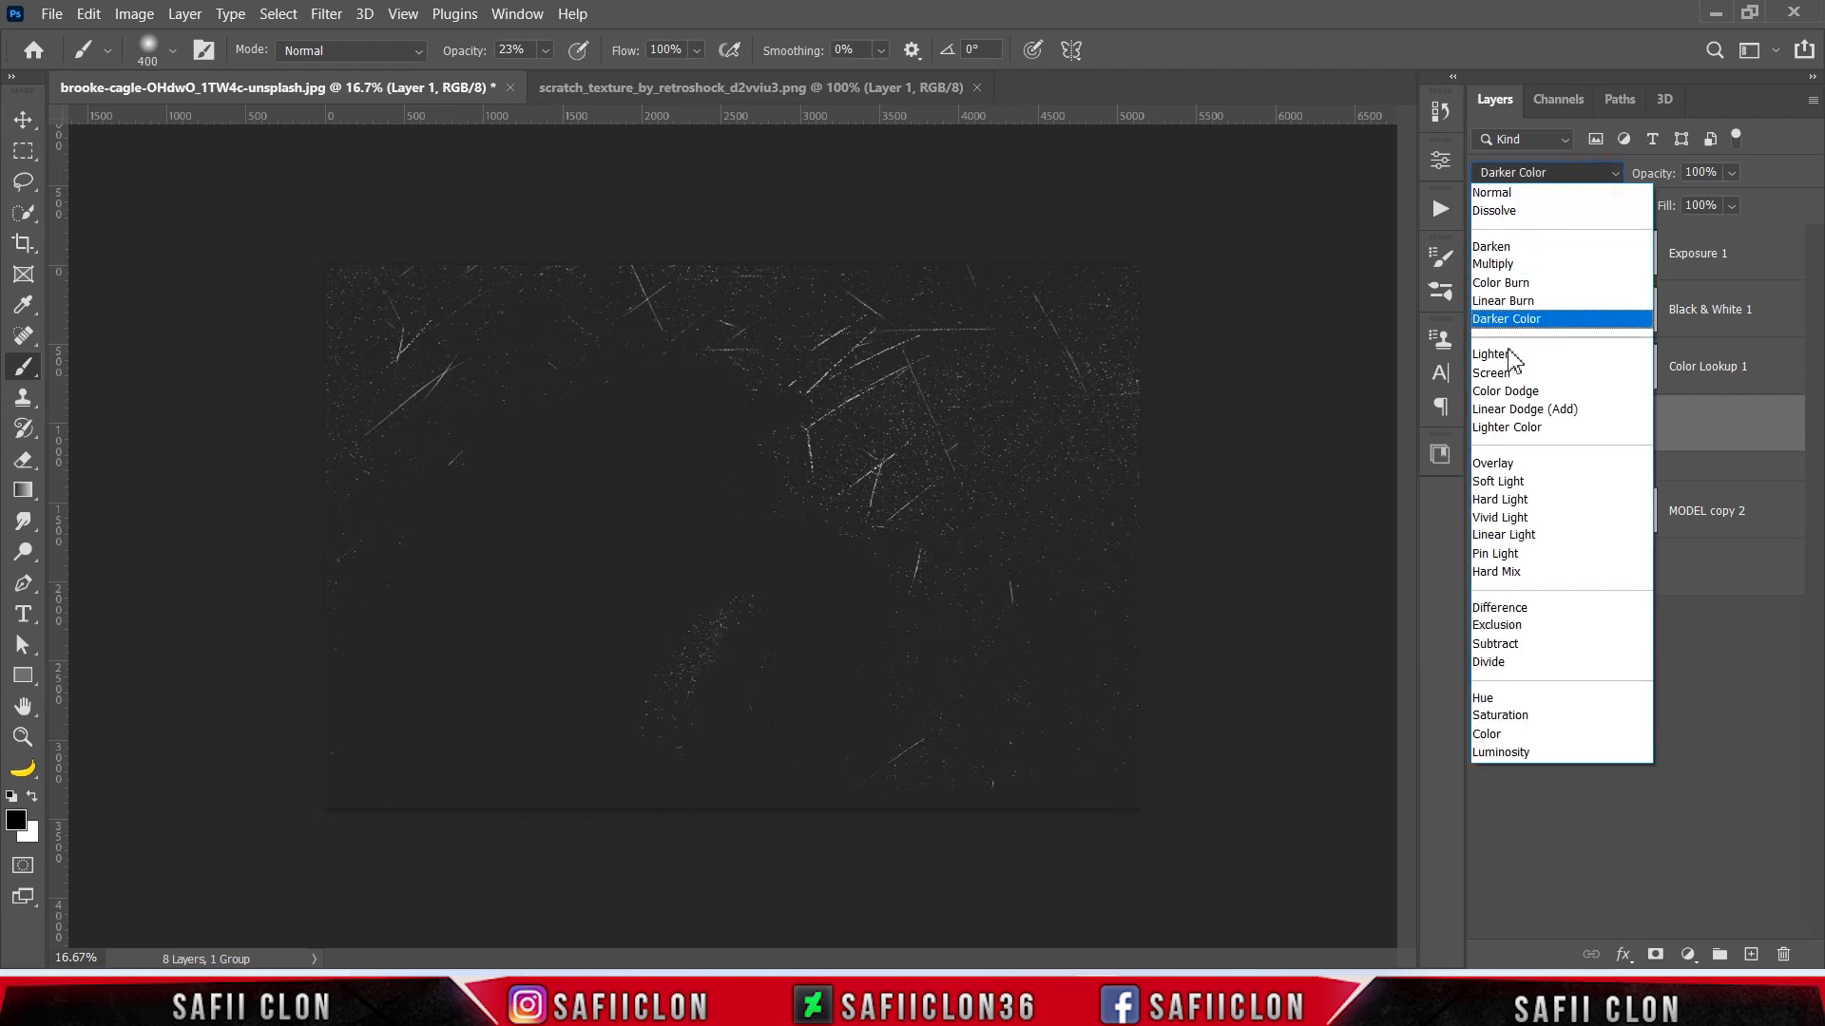
pyautogui.click(1516, 360)
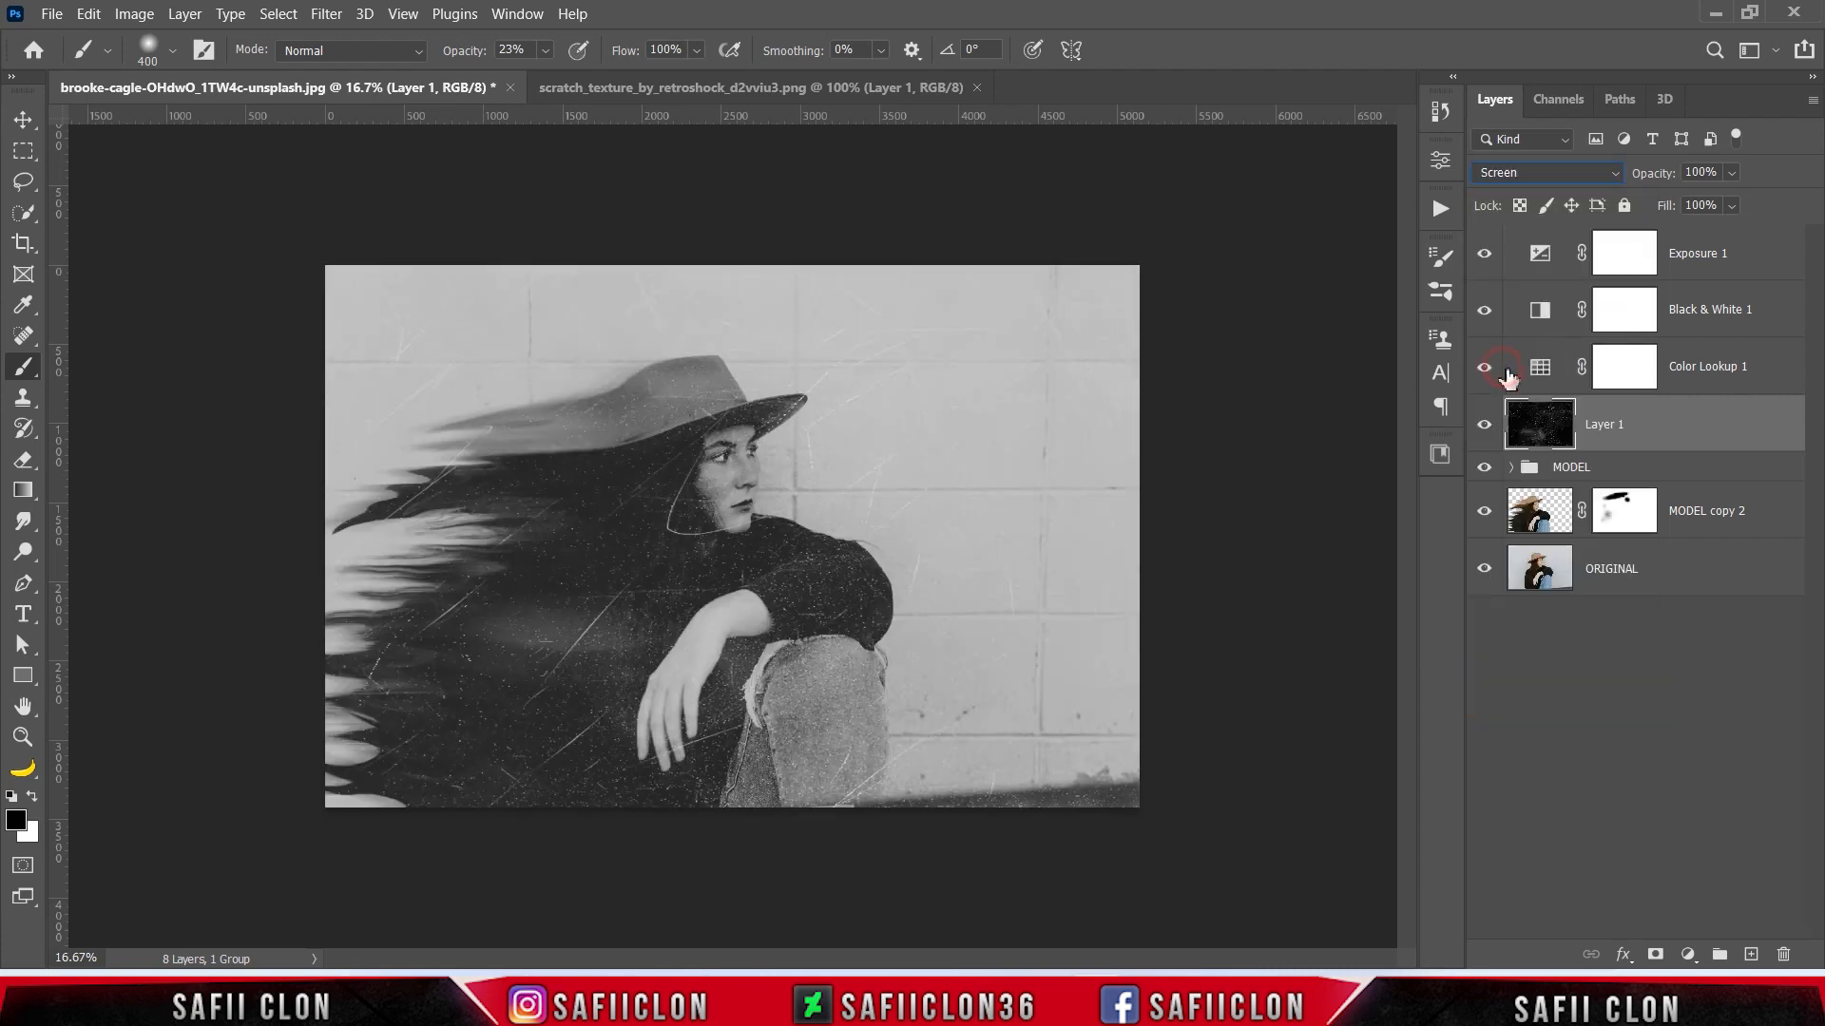
# - Soften the scratch texture with Blend If, splitting This Layer to 0/168 and Underlying Layer to 0/47, and compare the result
pyautogui.rightClick(1697, 437)
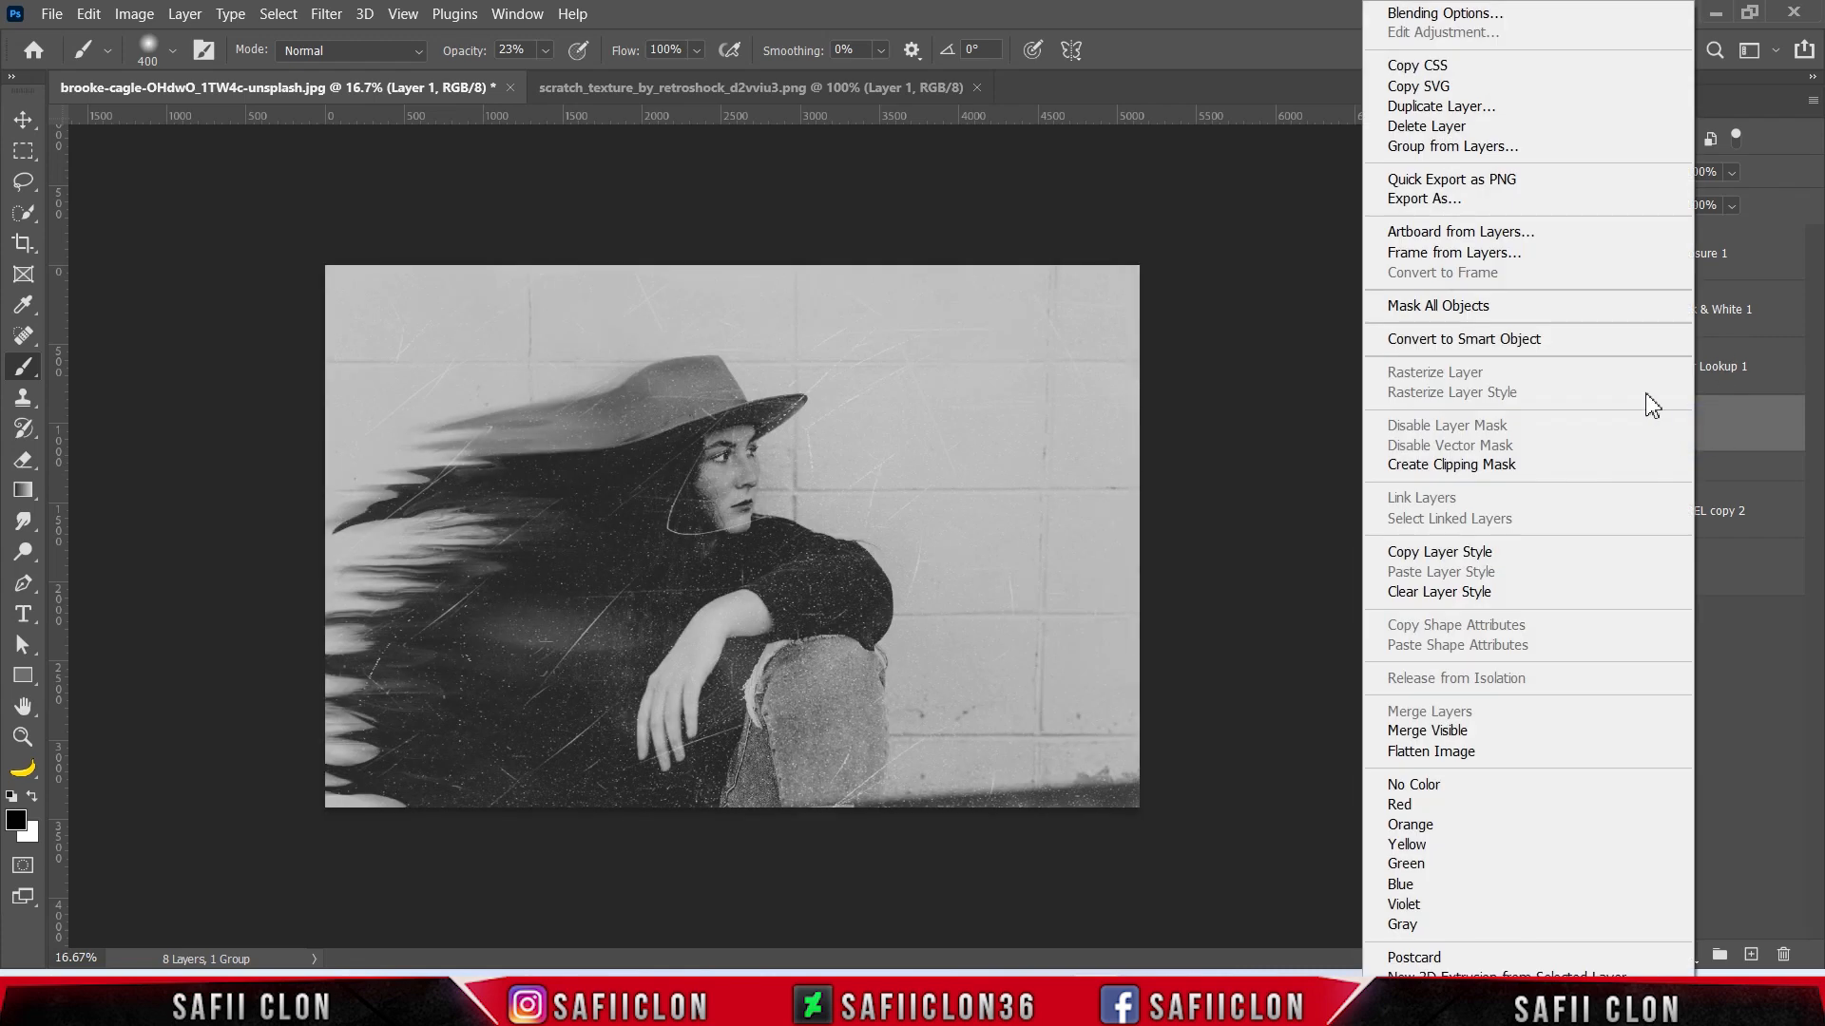
pyautogui.click(1438, 19)
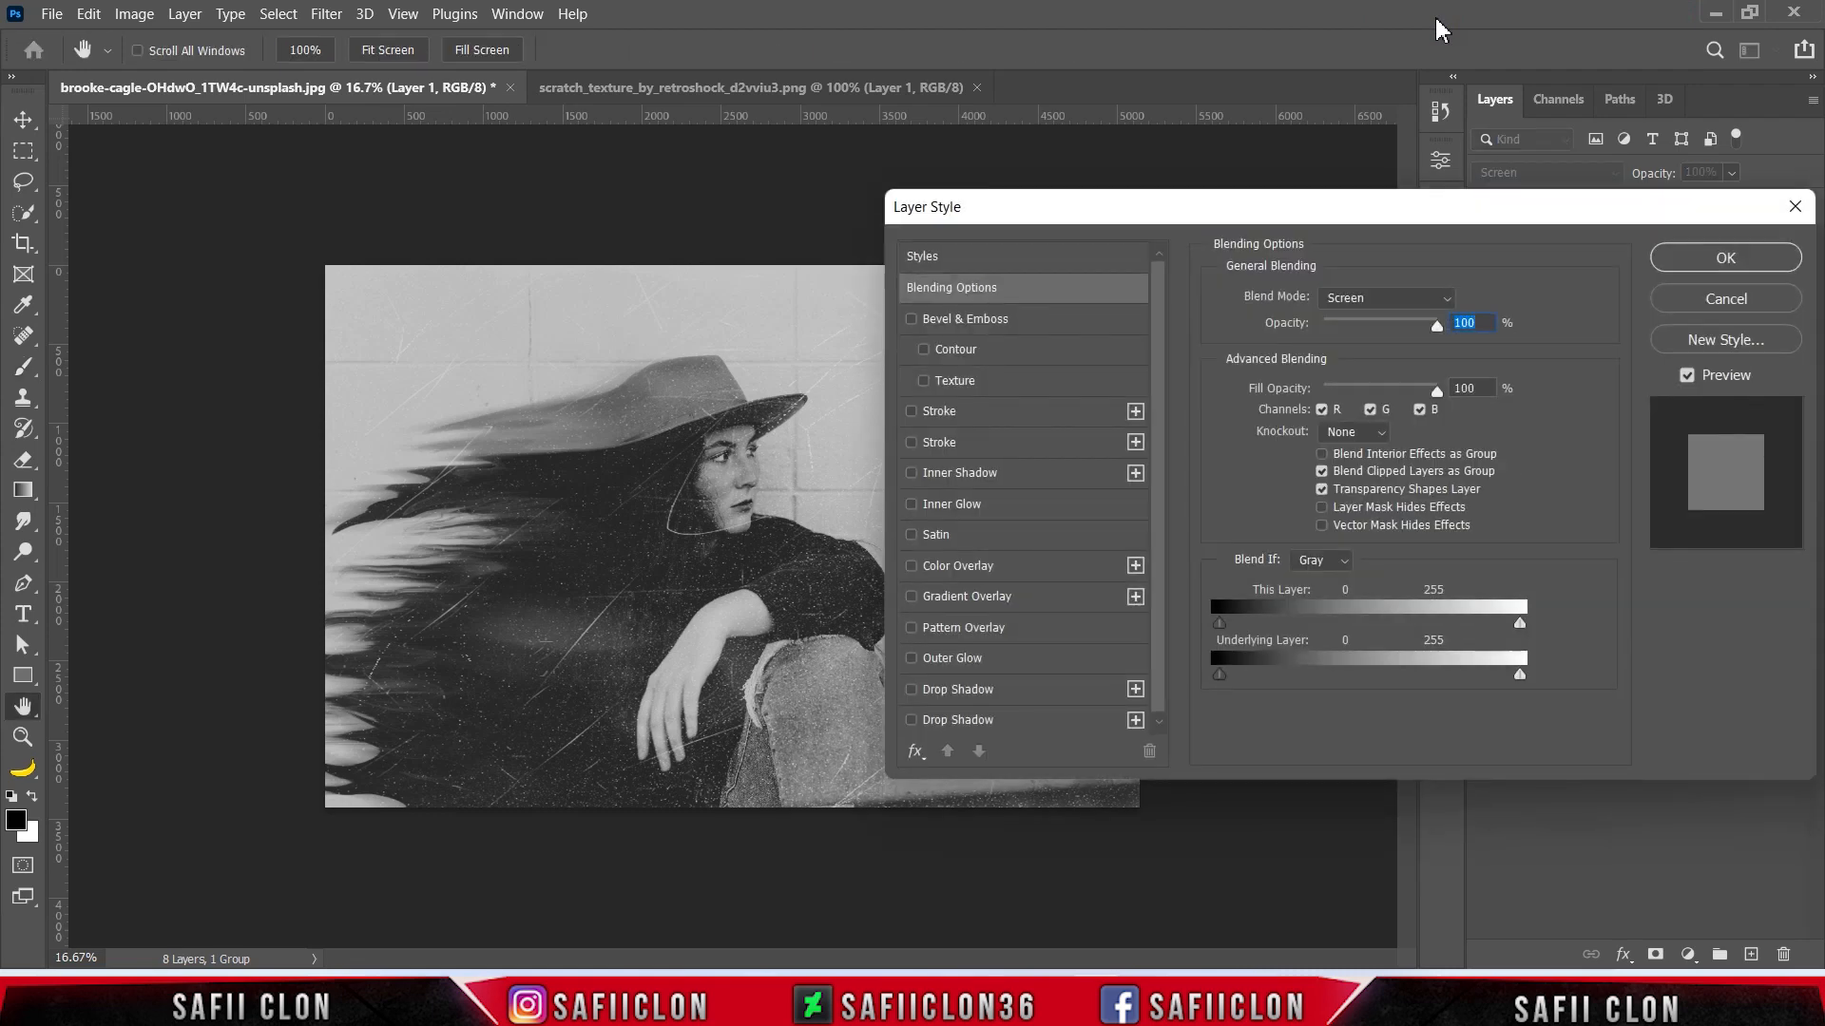
pyautogui.press('alt')
pyautogui.moveTo(1219, 623); pyautogui.dragTo(1390, 628)
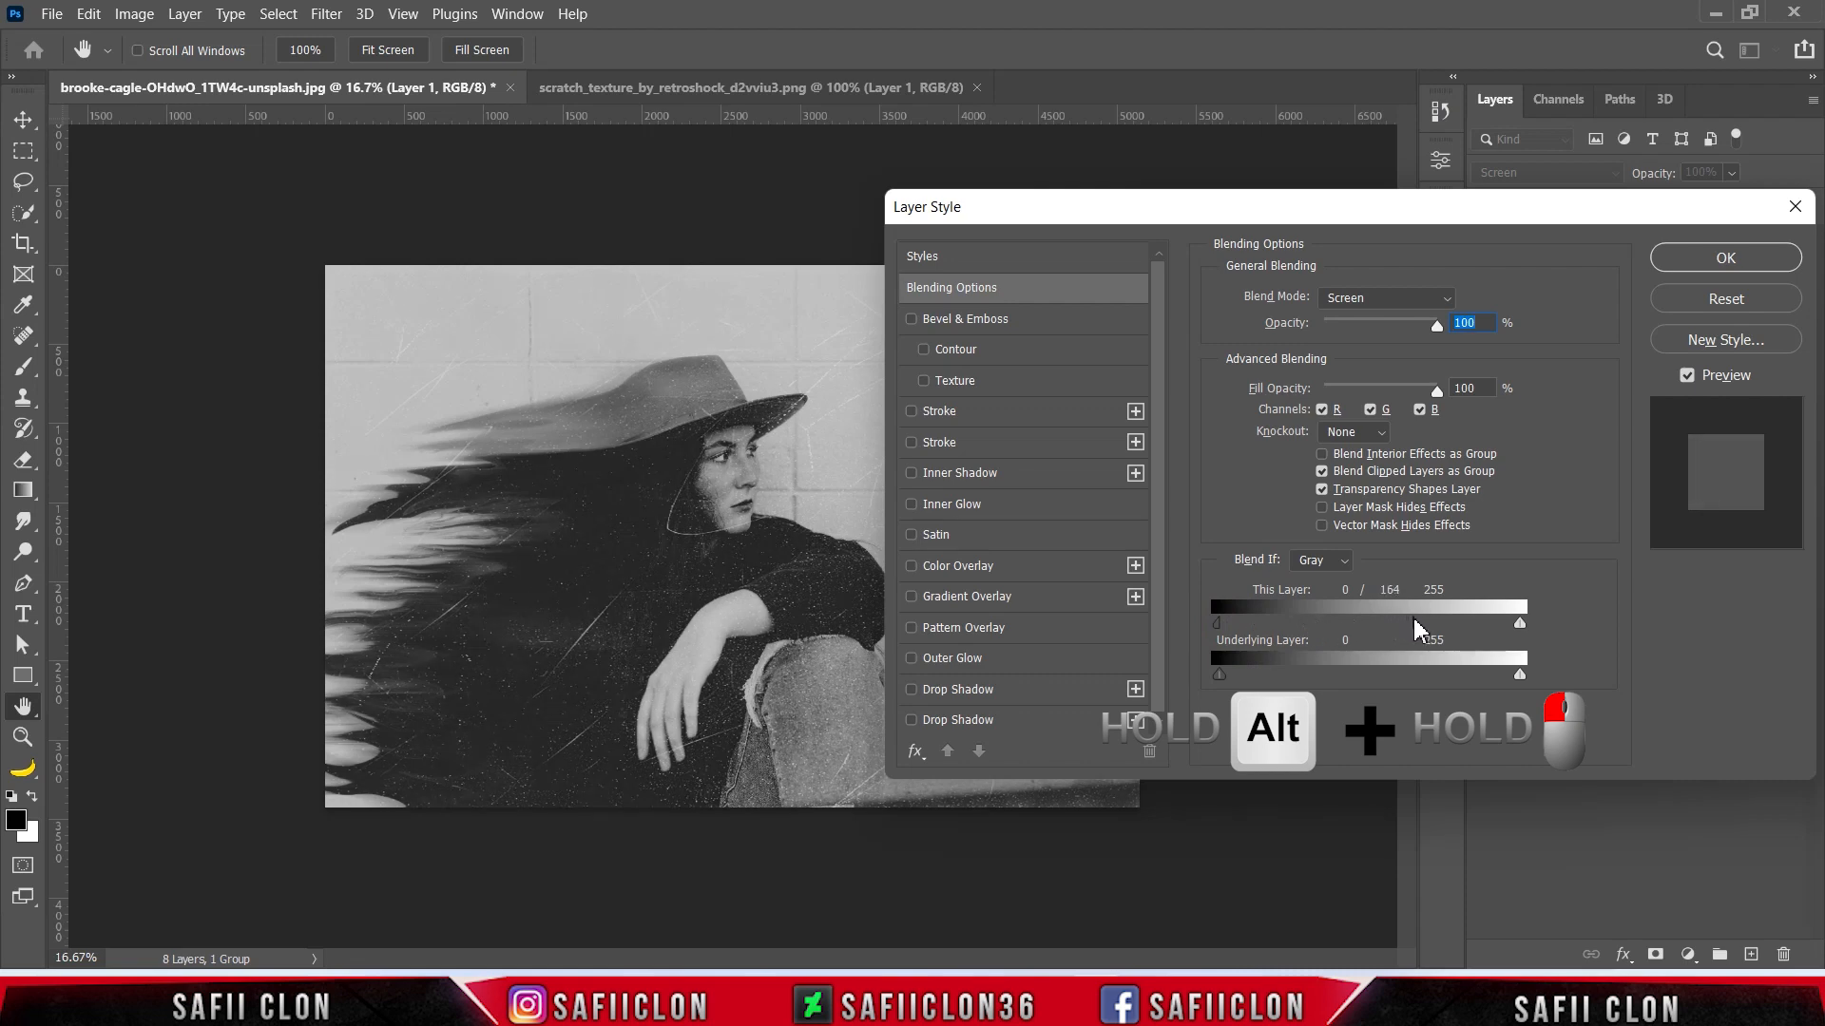
pyautogui.press('alt')
pyautogui.moveTo(1222, 676); pyautogui.dragTo(1267, 679)
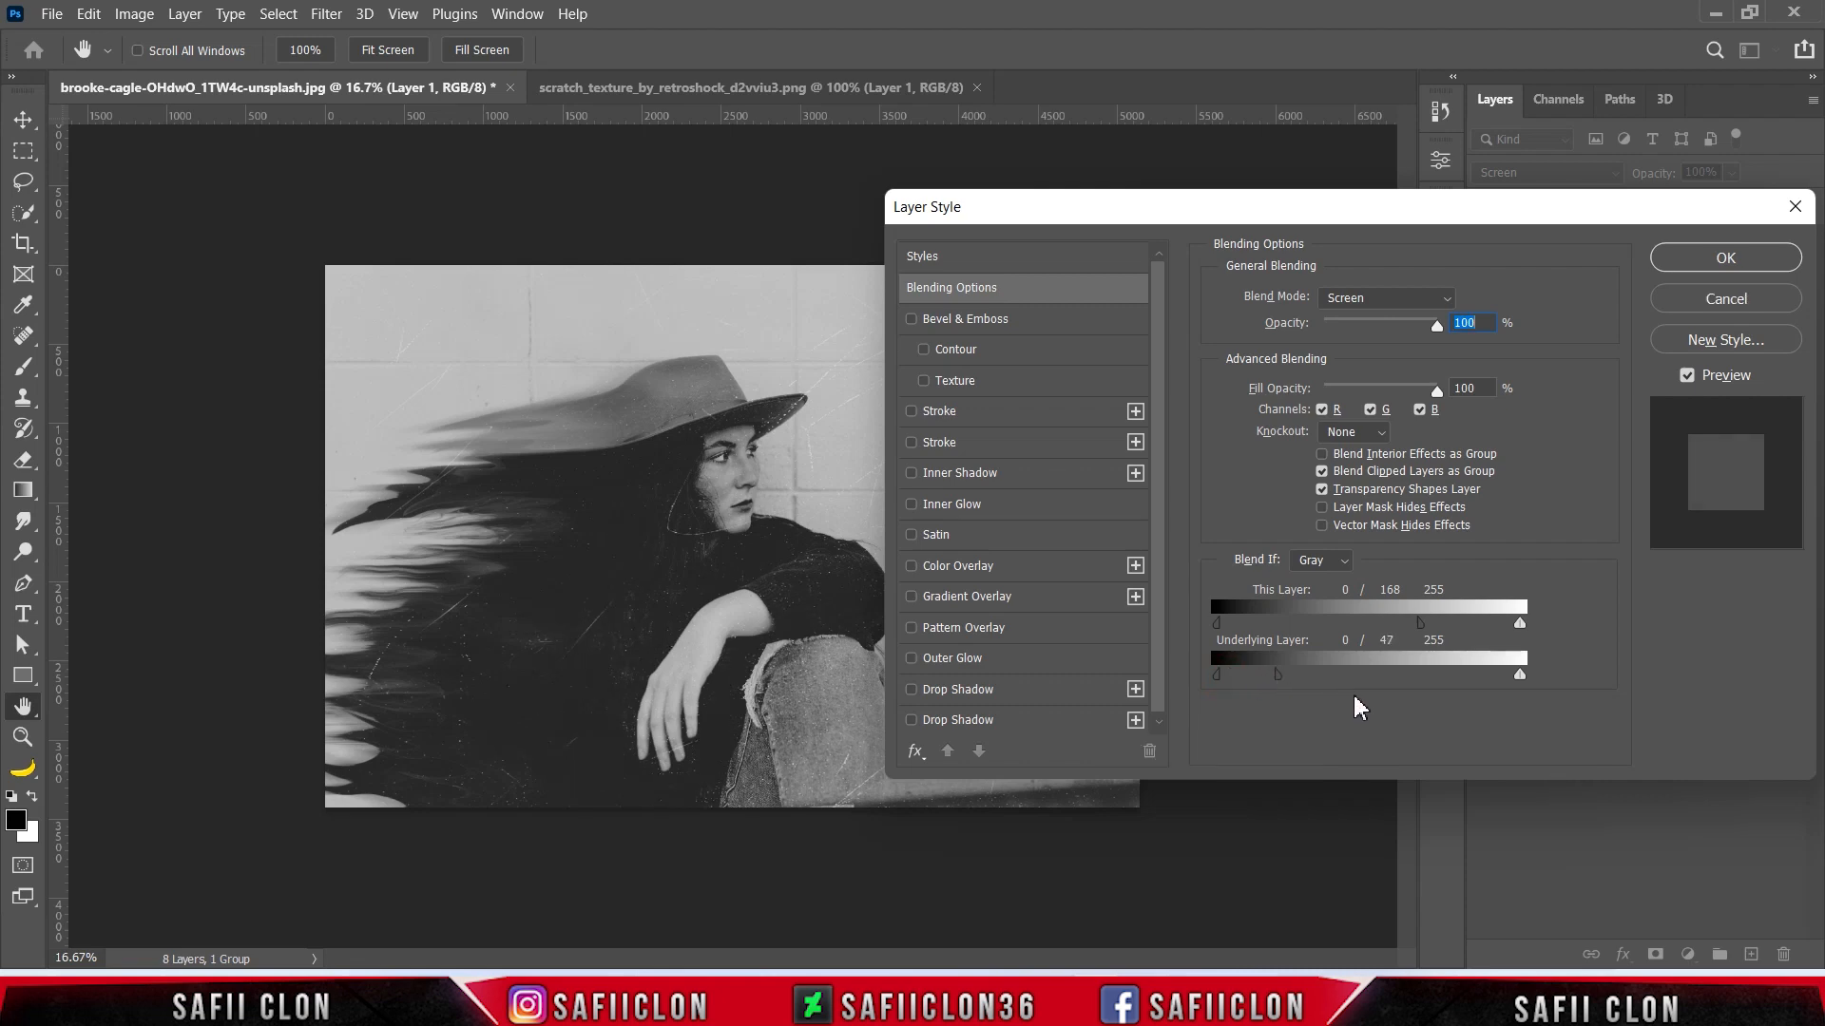
pyautogui.click(1690, 264)
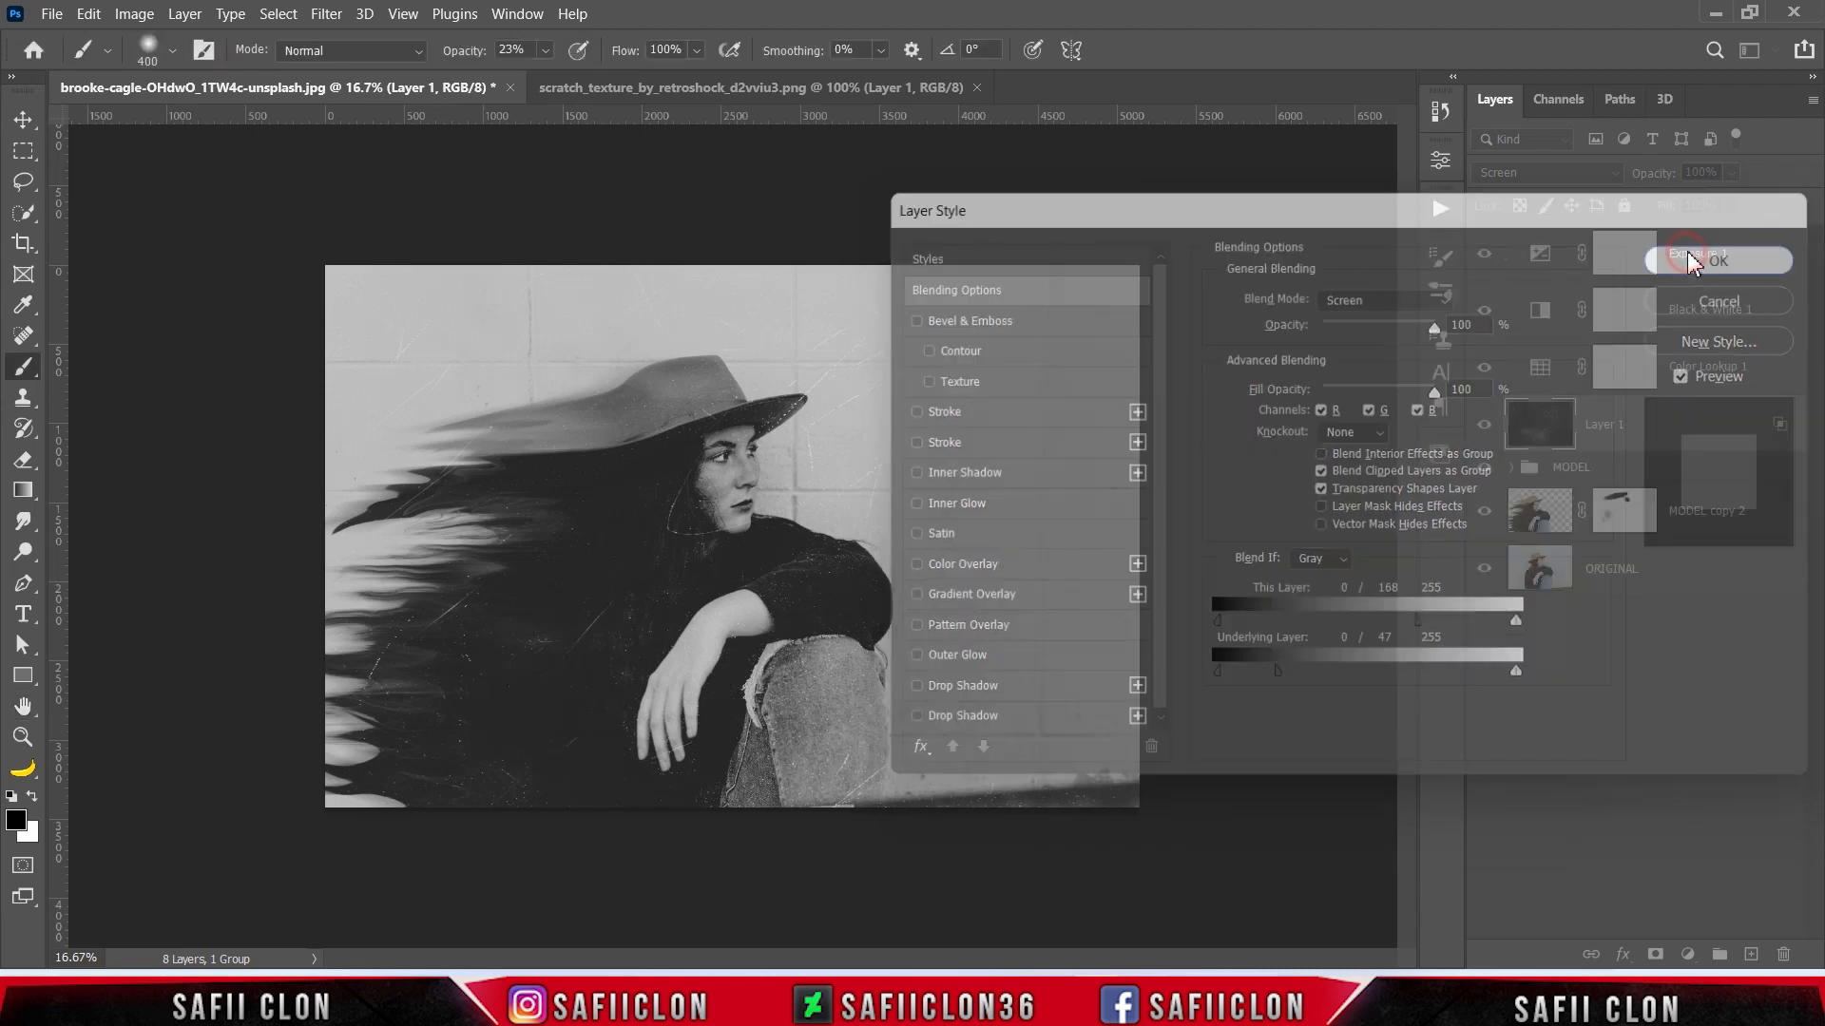
pyautogui.click(1485, 424)
pyautogui.click(1485, 424)
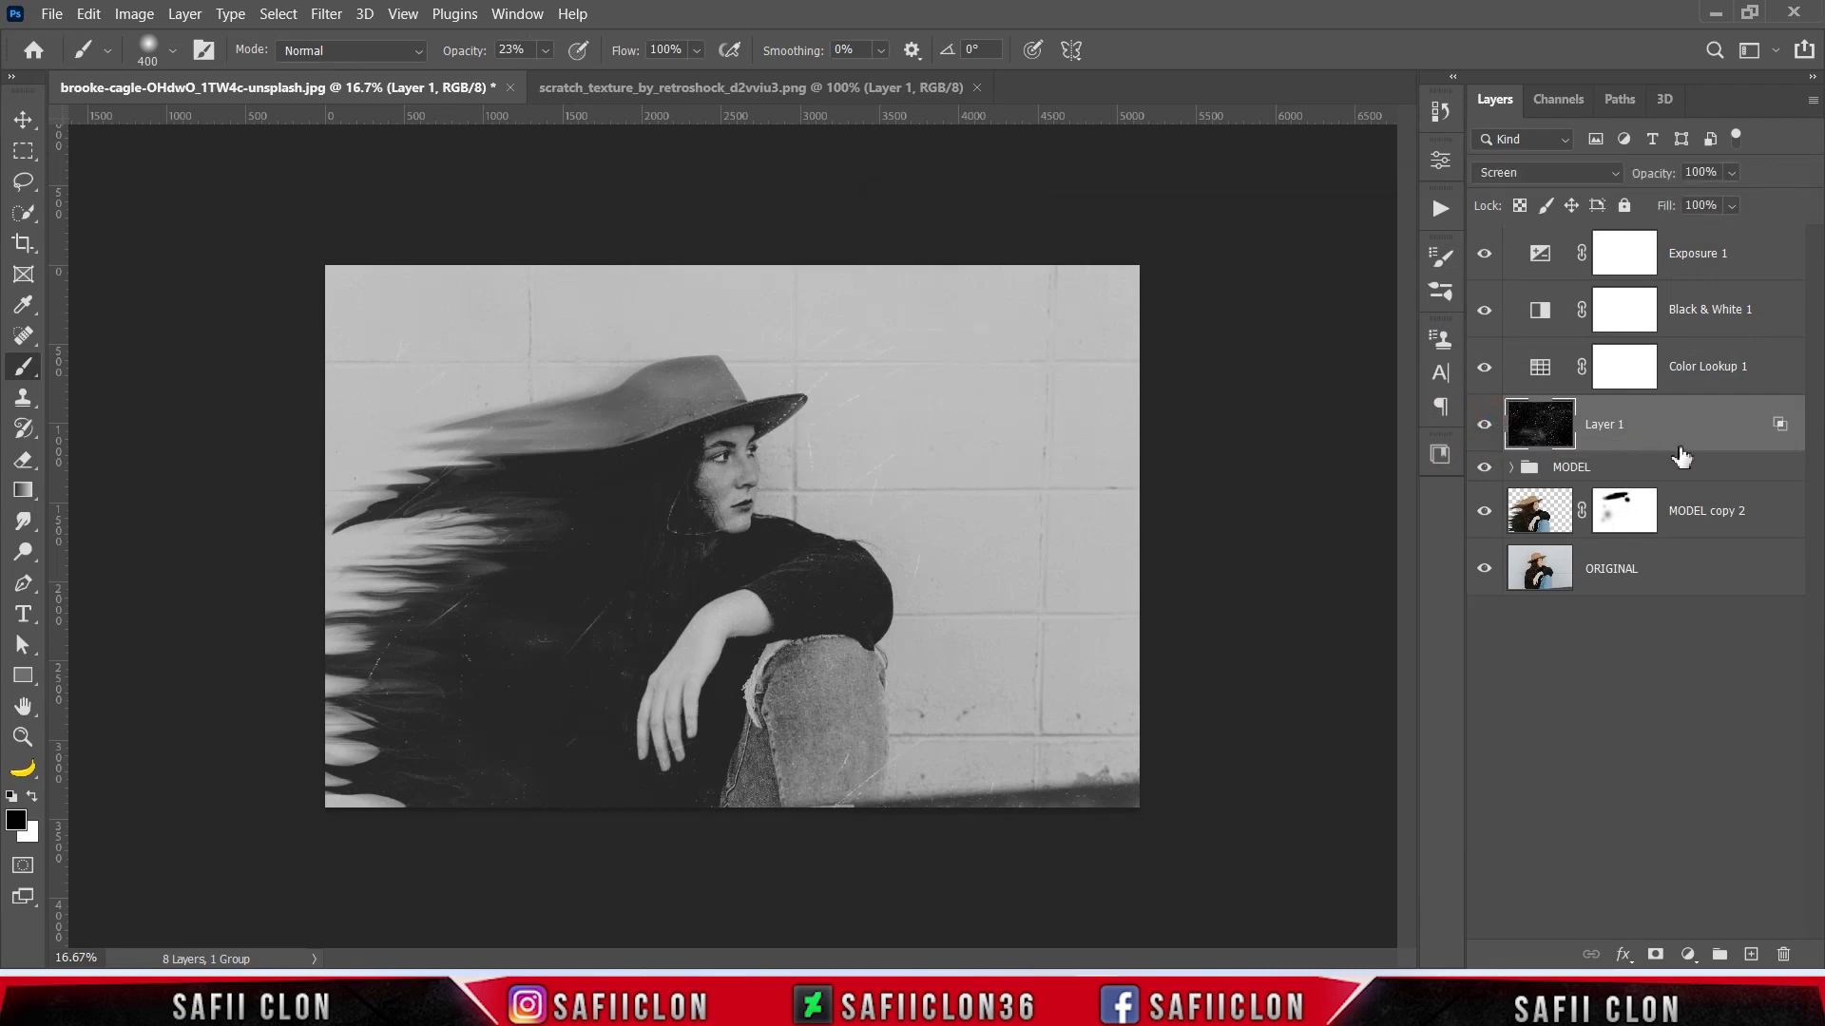
# - Fade the lower part of the dispersed streaks on MODEL copy 2's mask with a 600 px black brush at 5% opacity
pyautogui.click(1483, 514)
pyautogui.click(1484, 514)
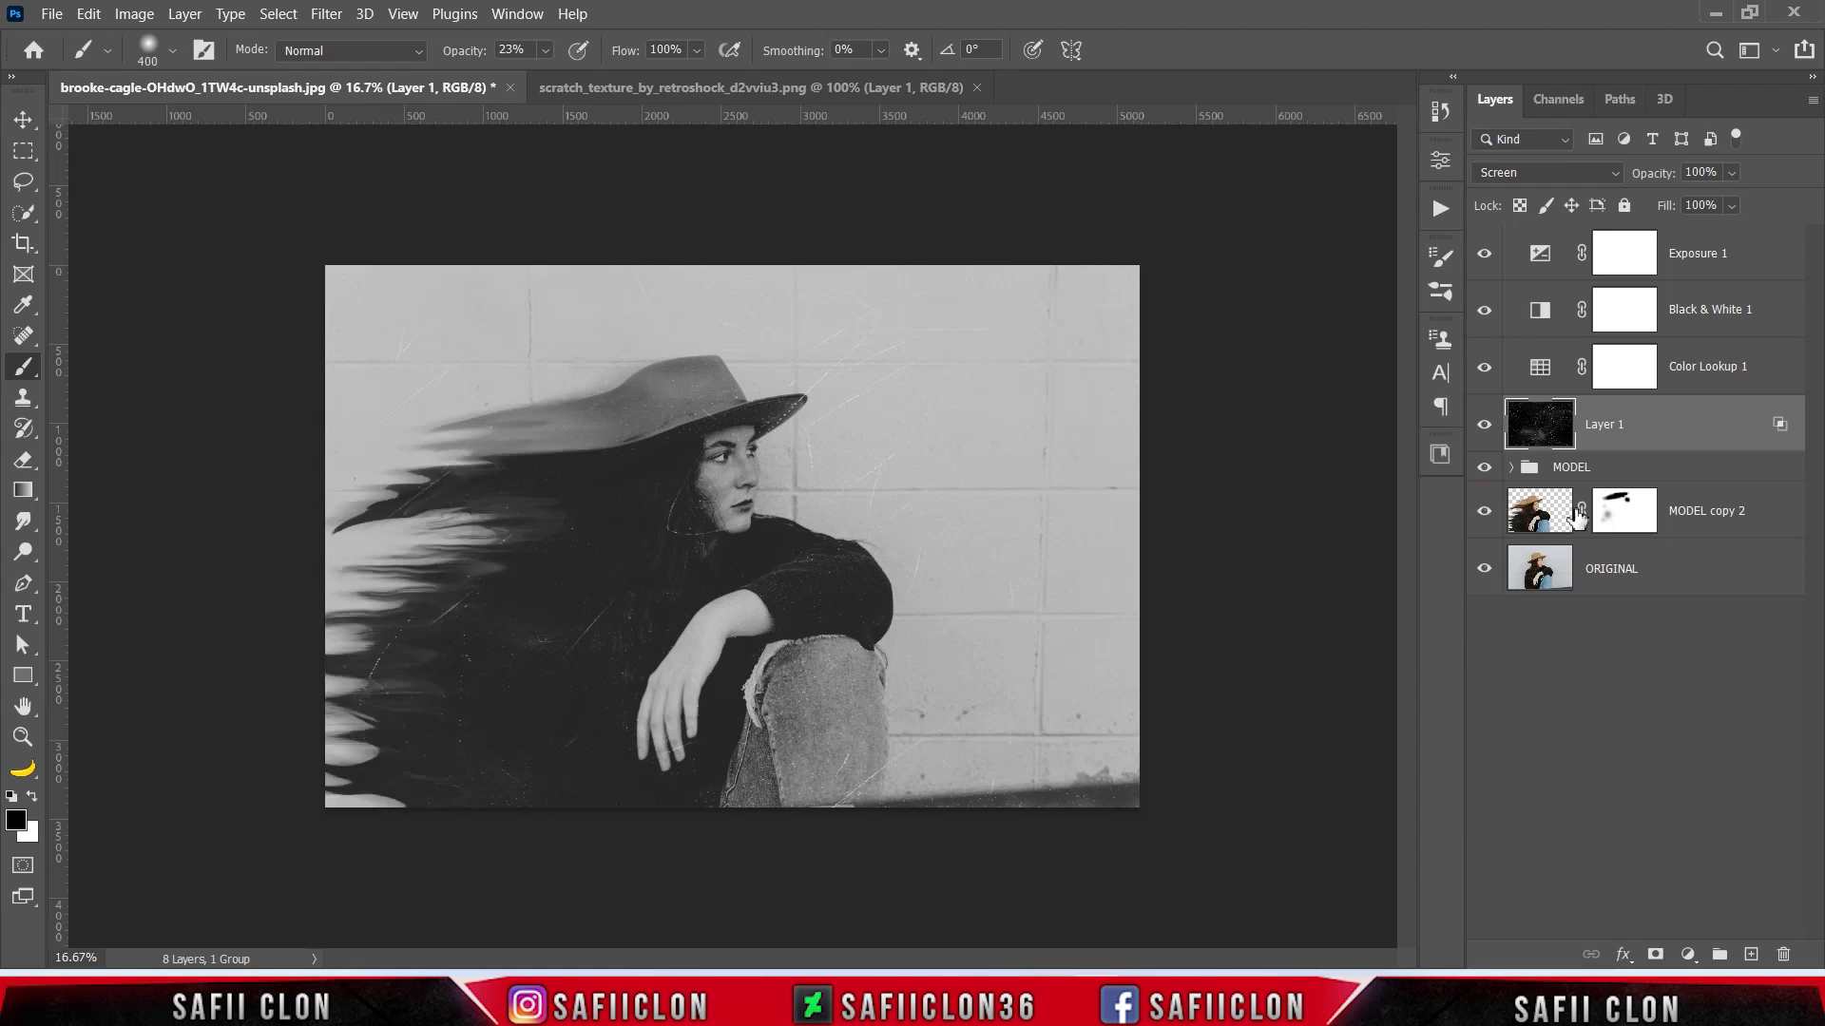
pyautogui.click(1627, 518)
pyautogui.rightClick(29, 375)
pyautogui.click(104, 365)
pyautogui.click(549, 50)
pyautogui.moveTo(554, 76); pyautogui.dragTo(549, 76)
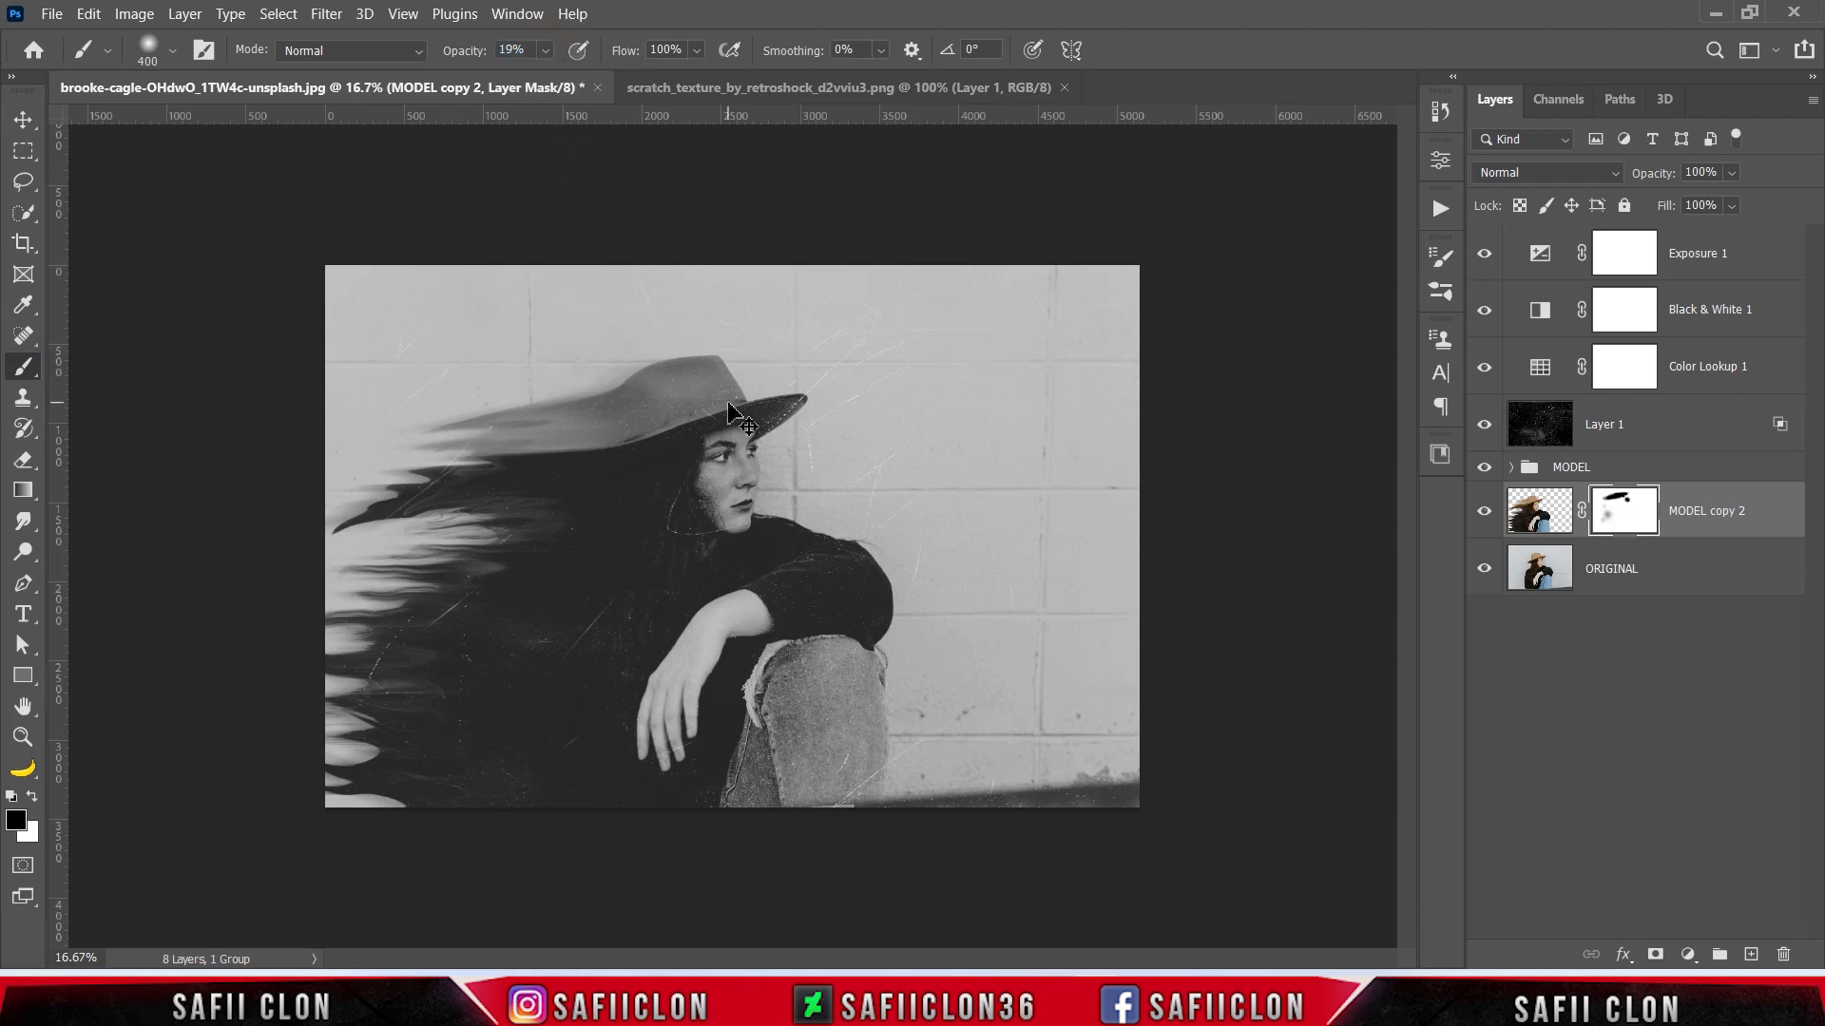
pyautogui.hotkey('ctrl', '+')
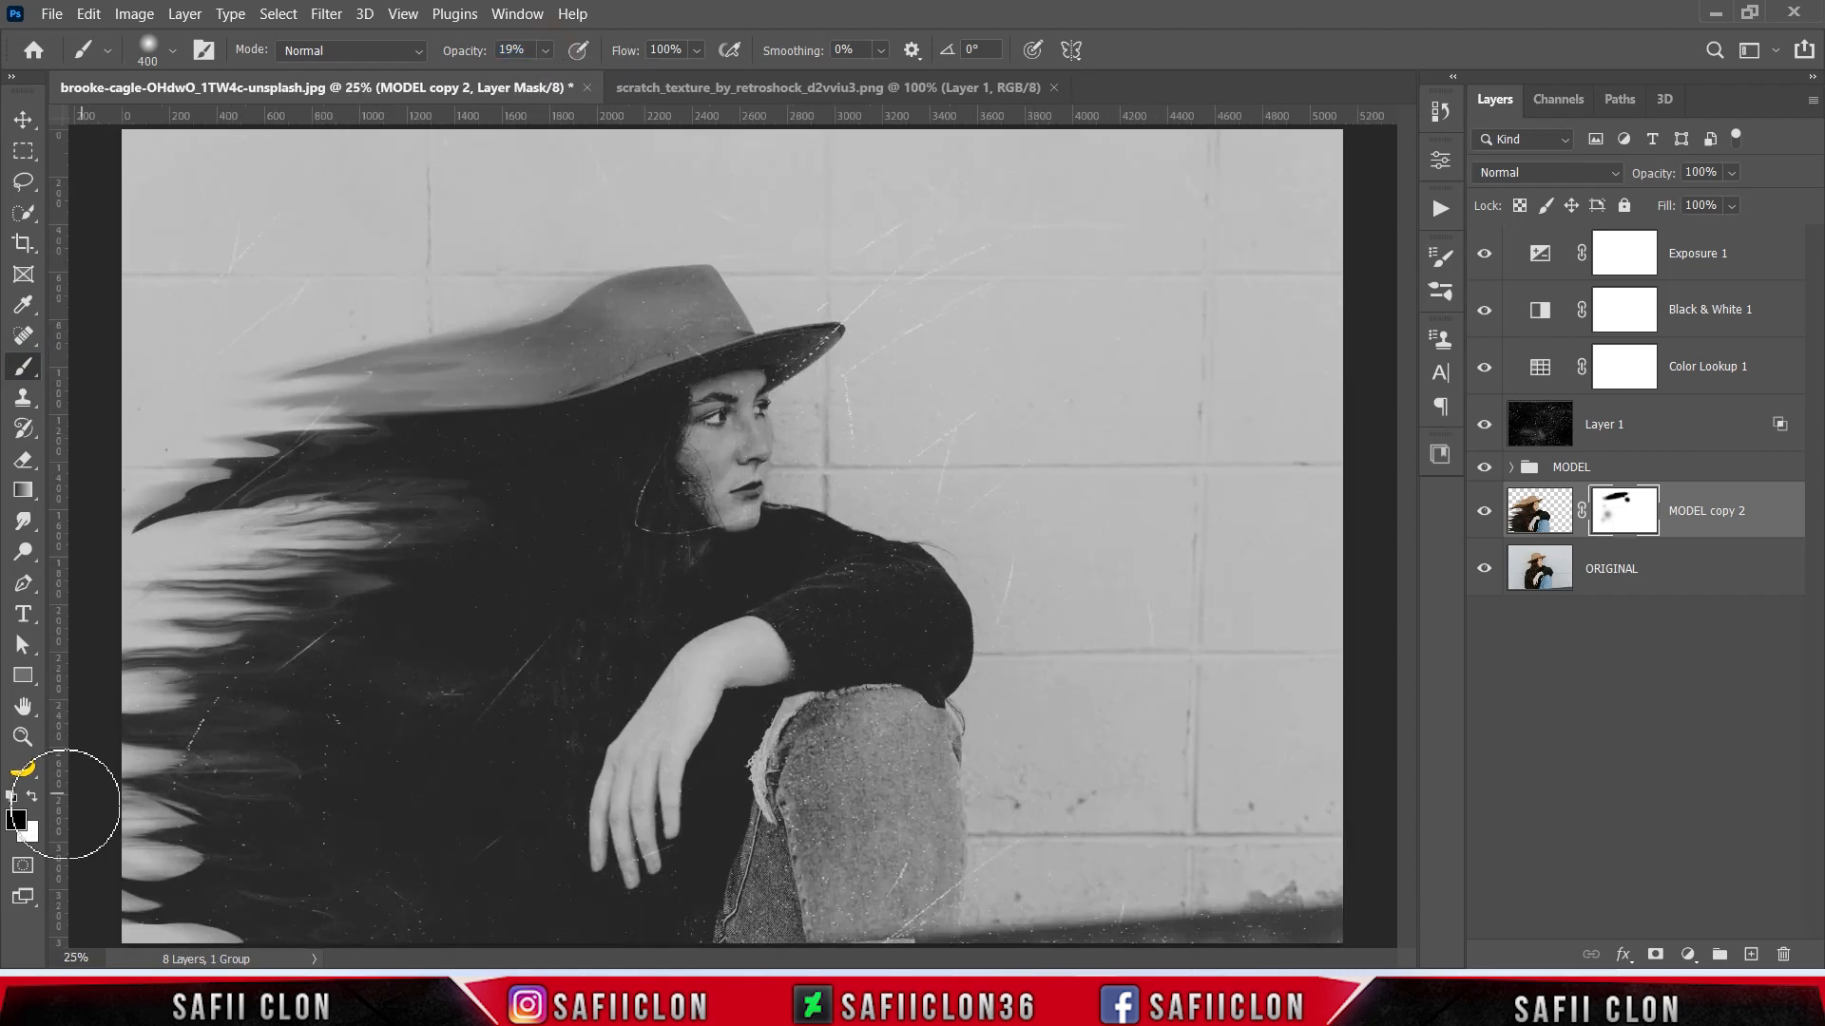
pyautogui.press(']')
pyautogui.press(']')
pyautogui.press(']')
pyautogui.press(']')
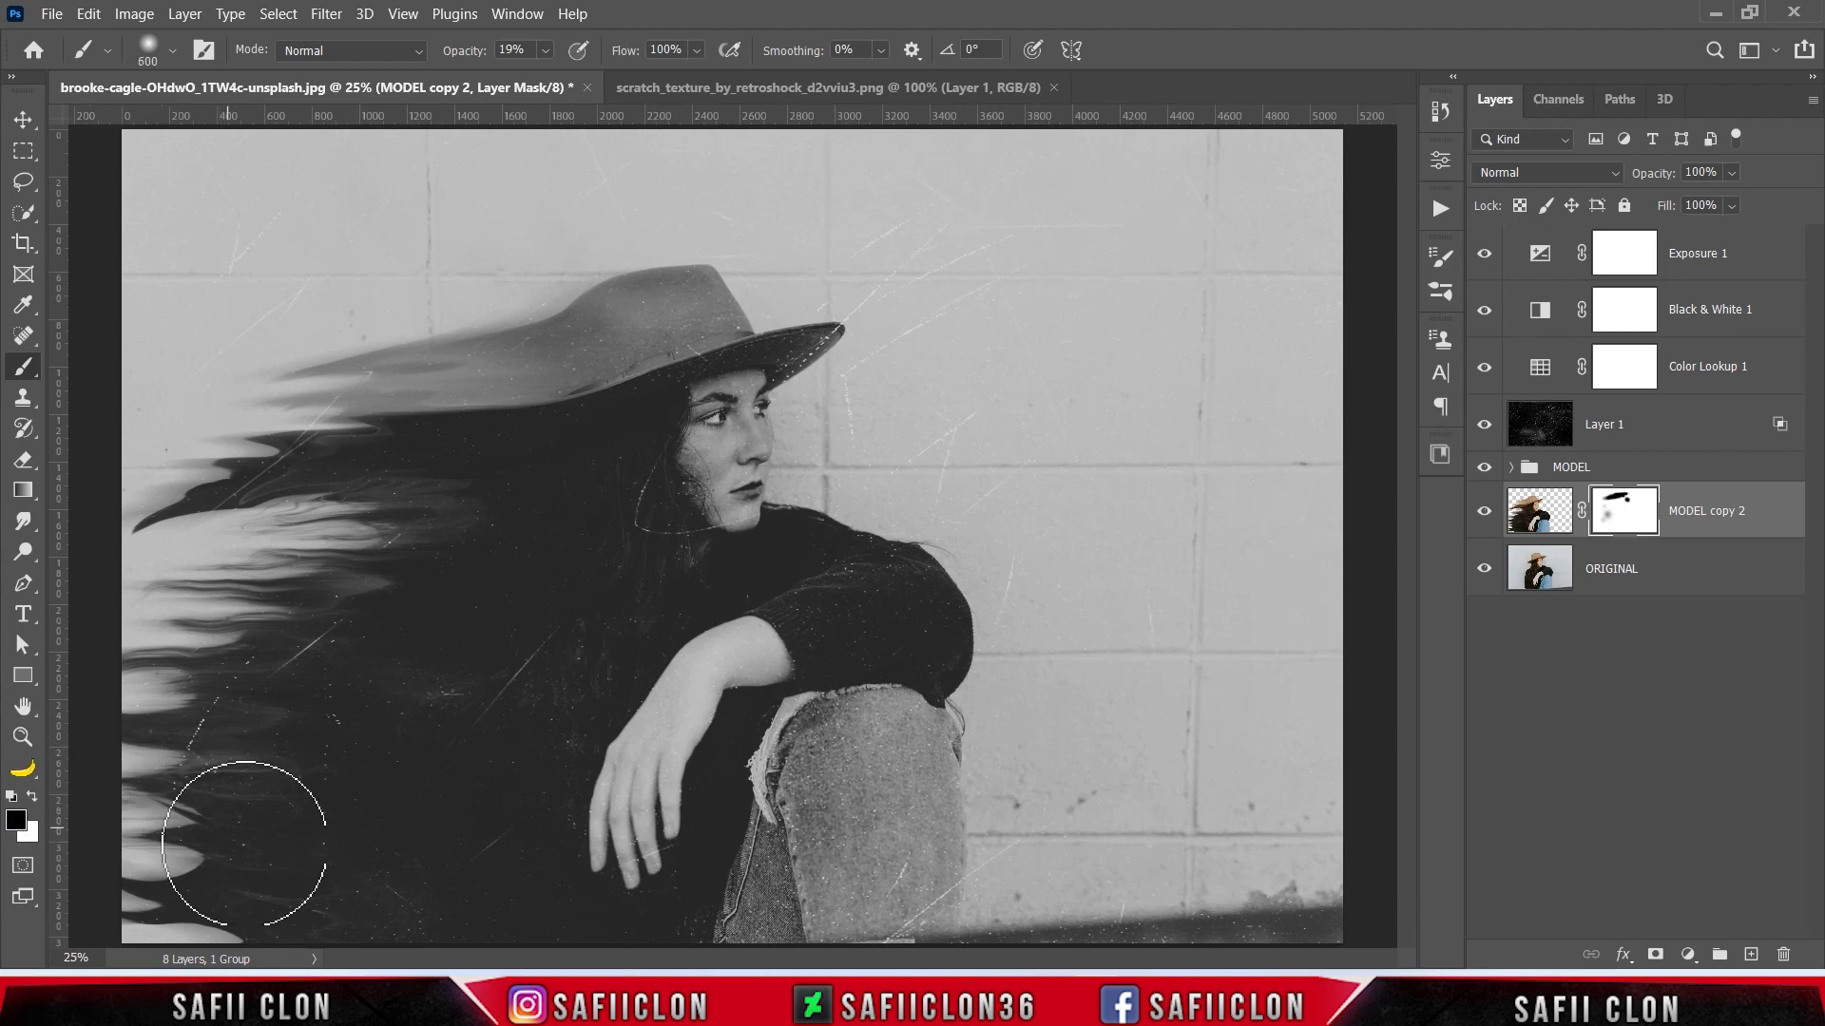
pyautogui.moveTo(545, 51); pyautogui.dragTo(532, 76)
pyautogui.press('[')
pyautogui.press('[')
pyautogui.moveTo(387, 823)
pyautogui.mouseDown()
pyautogui.moveTo(175, 889)
pyautogui.moveTo(393, 732)
pyautogui.moveTo(344, 635)
pyautogui.moveTo(457, 557)
pyautogui.moveTo(391, 477)
pyautogui.moveTo(376, 515)
pyautogui.moveTo(451, 366)
pyautogui.moveTo(403, 566)
pyautogui.moveTo(449, 536)
pyautogui.moveTo(627, 636)
pyautogui.moveTo(268, 642)
pyautogui.moveTo(249, 668)
pyautogui.moveTo(297, 748)
pyautogui.moveTo(256, 700)
pyautogui.moveTo(395, 696)
pyautogui.moveTo(310, 688)
pyautogui.moveTo(363, 673)
pyautogui.moveTo(304, 841)
pyautogui.mouseUp()
# - Stamp all visible layers into a new layer above the Exposure adjustment
pyautogui.hotkey('ctrl', '-')
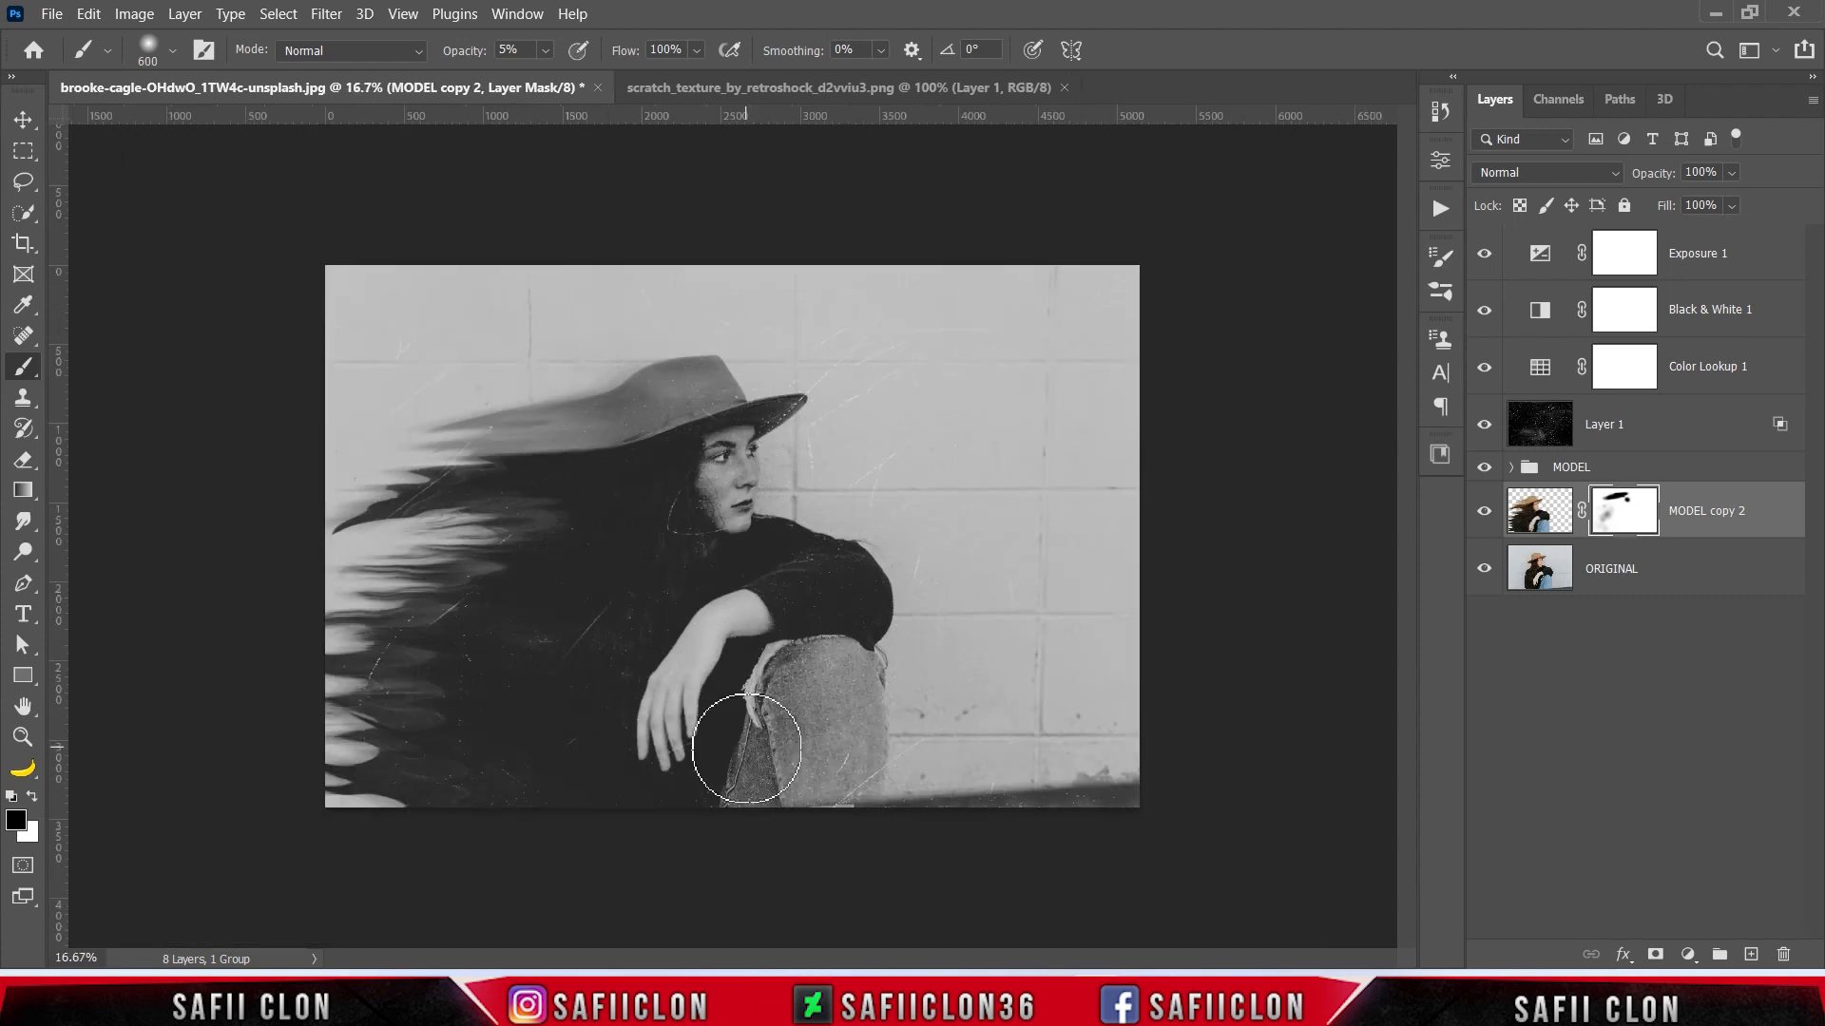
pyautogui.click(1739, 268)
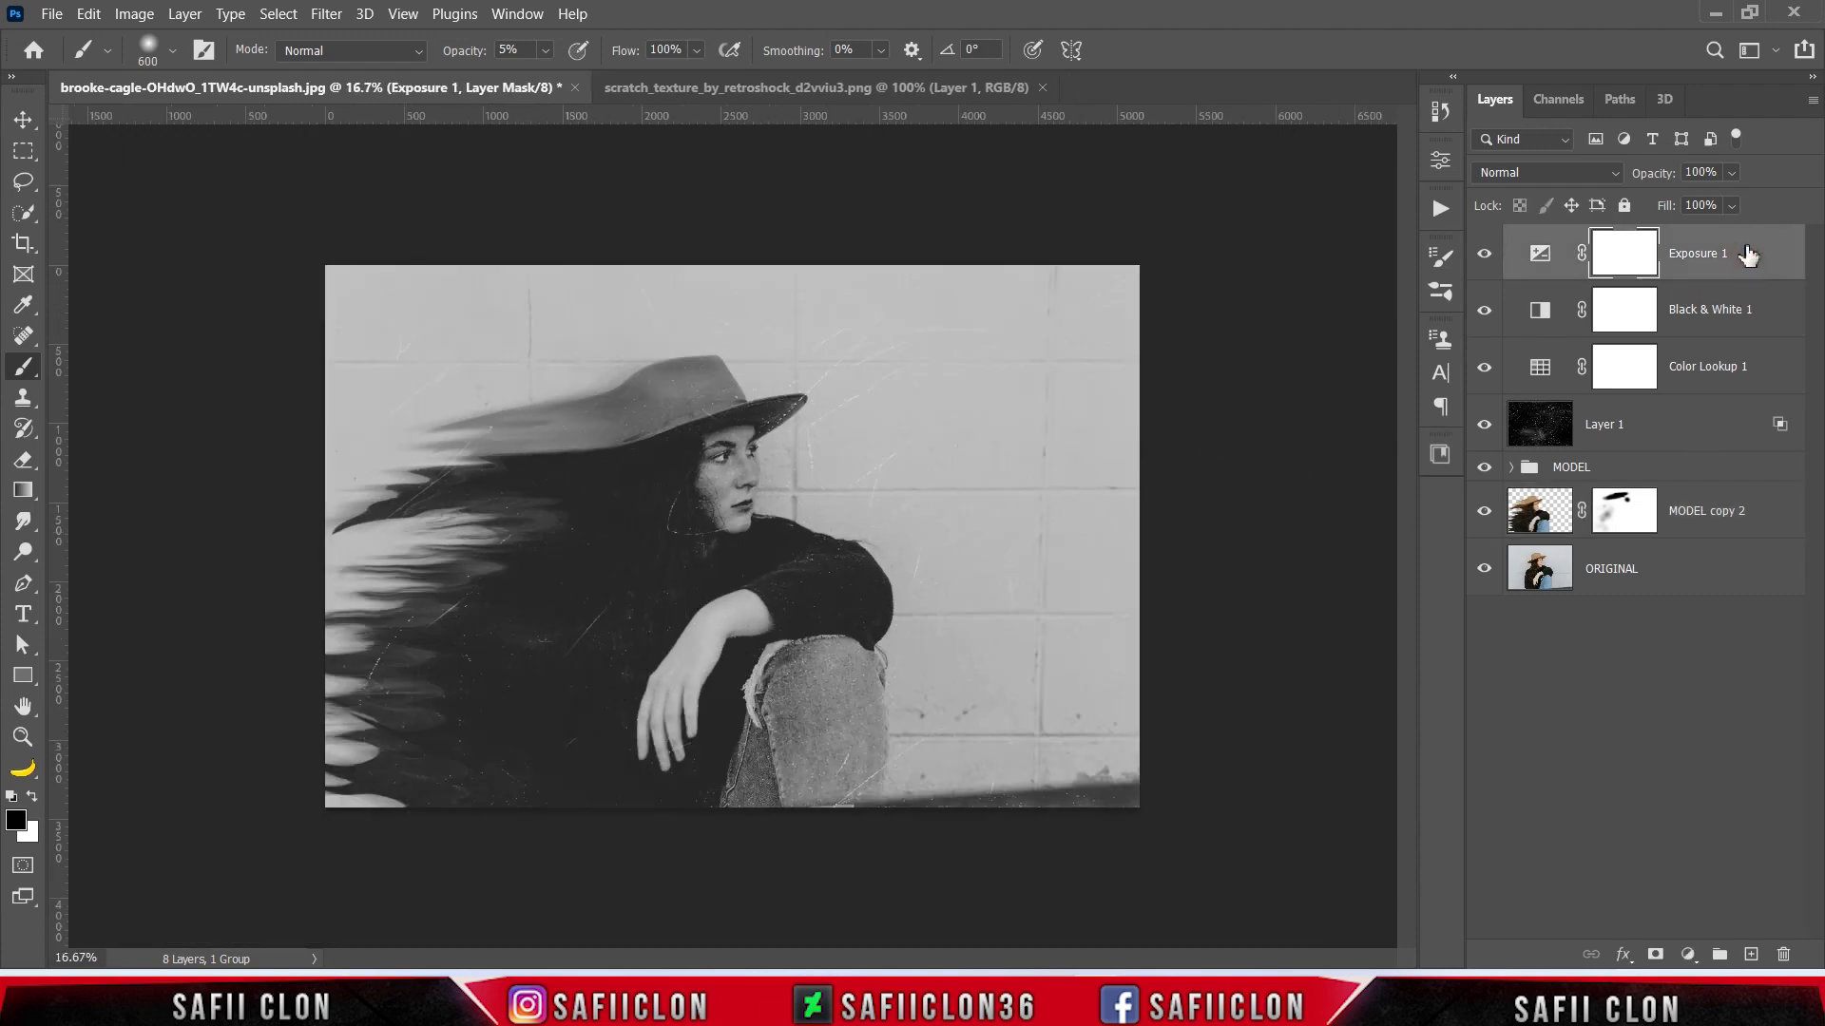
pyautogui.hotkey('ctrl', 'shift', 'alt', 'e')
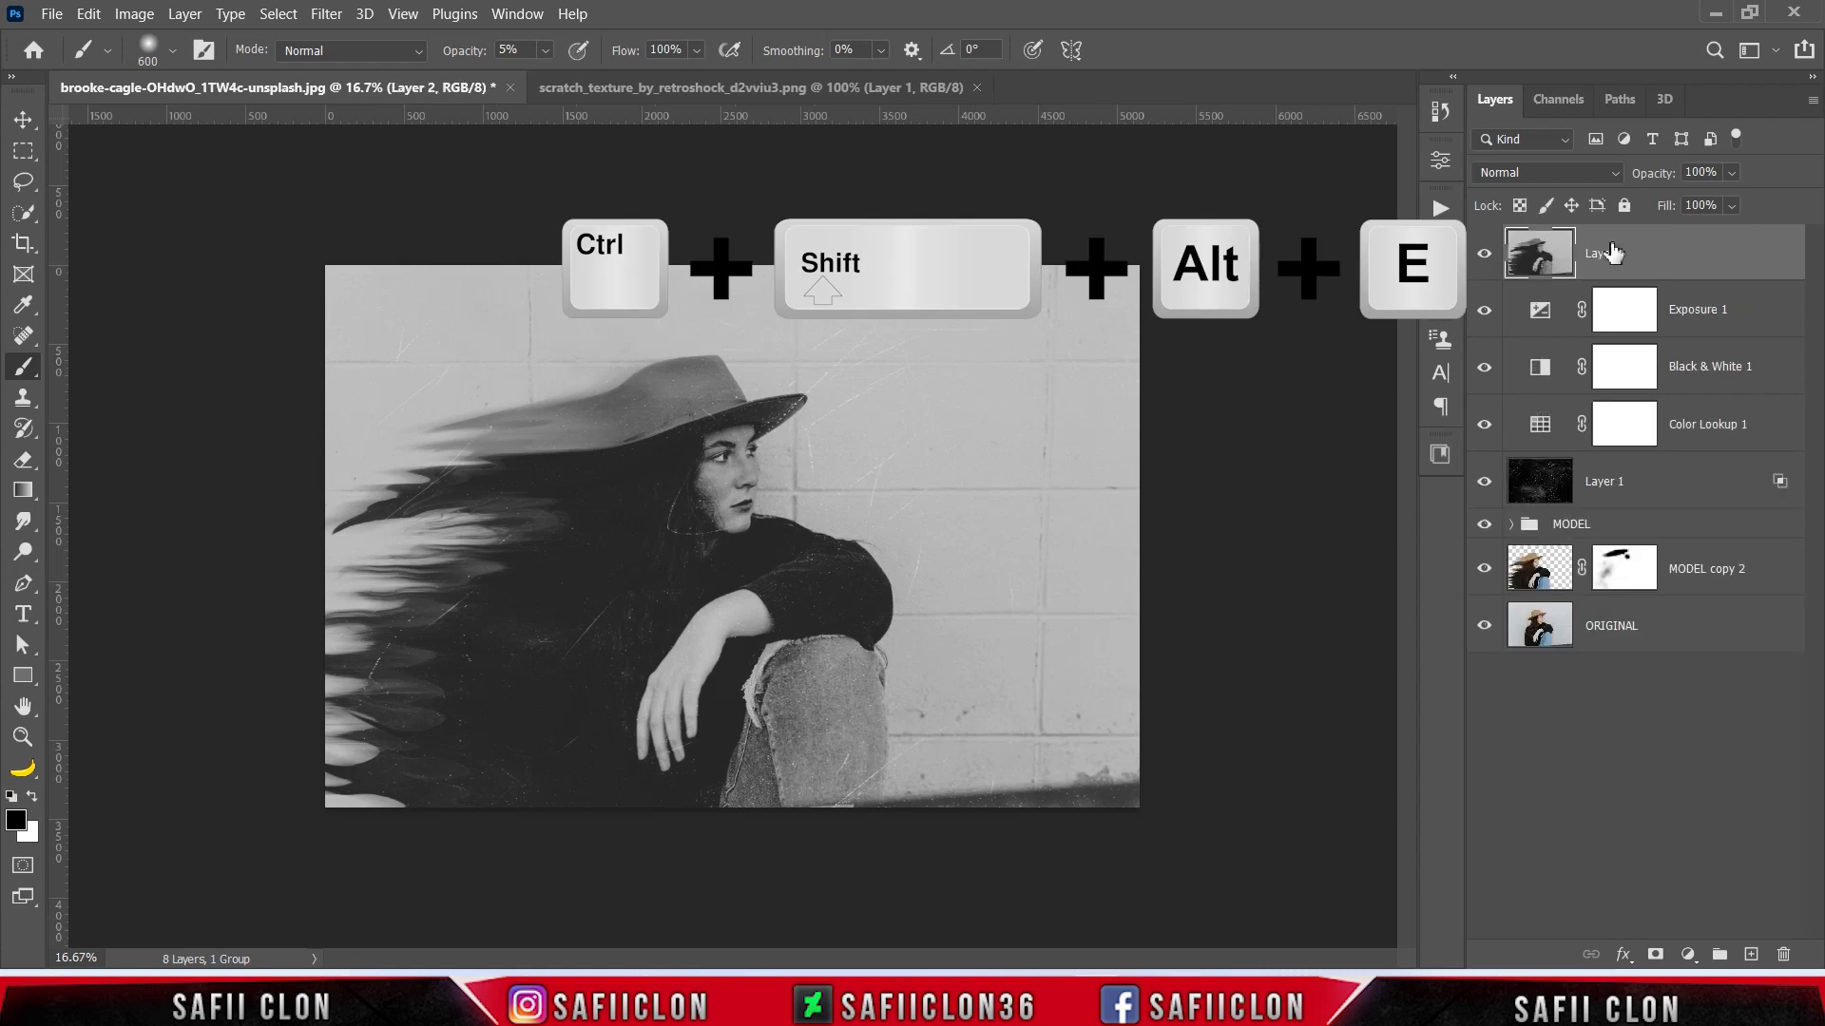
# - Apply the Camera Raw Filter to the stamped Layer 2 with Grain 78 and Vignetting -18
pyautogui.click(326, 13)
pyautogui.click(404, 178)
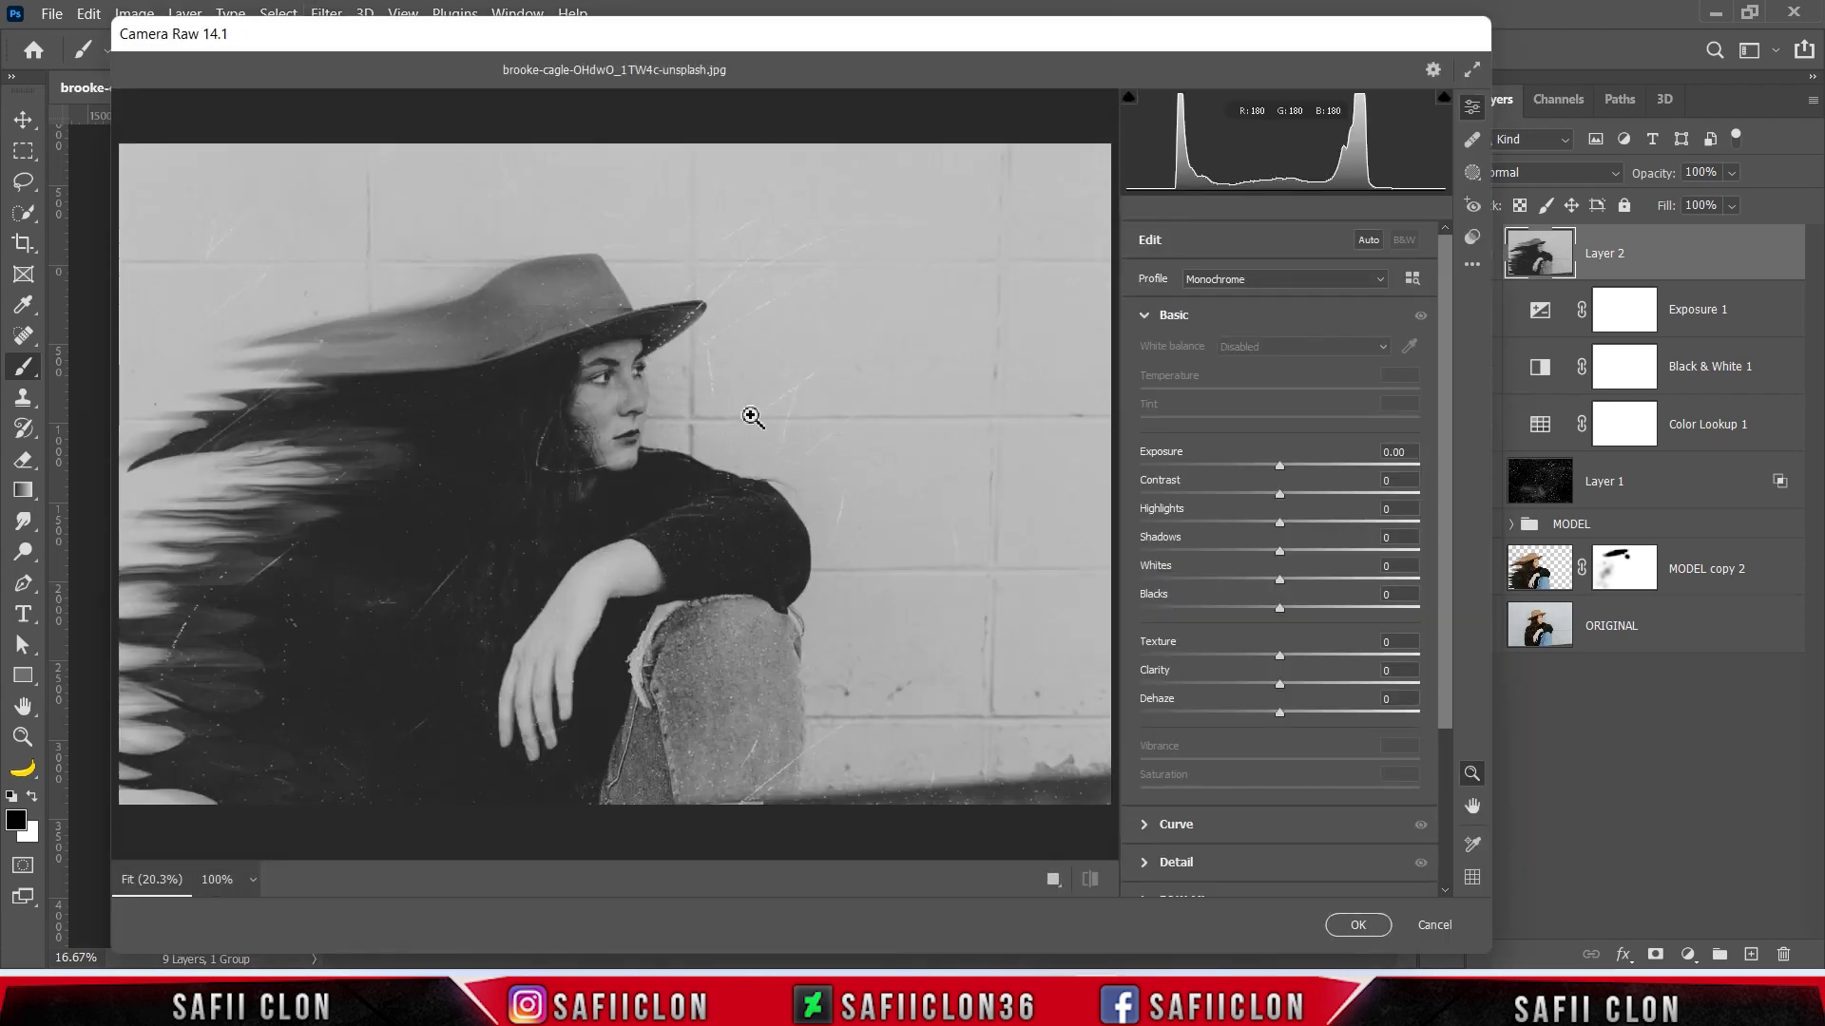
pyautogui.scroll(-5, 1445, 399)
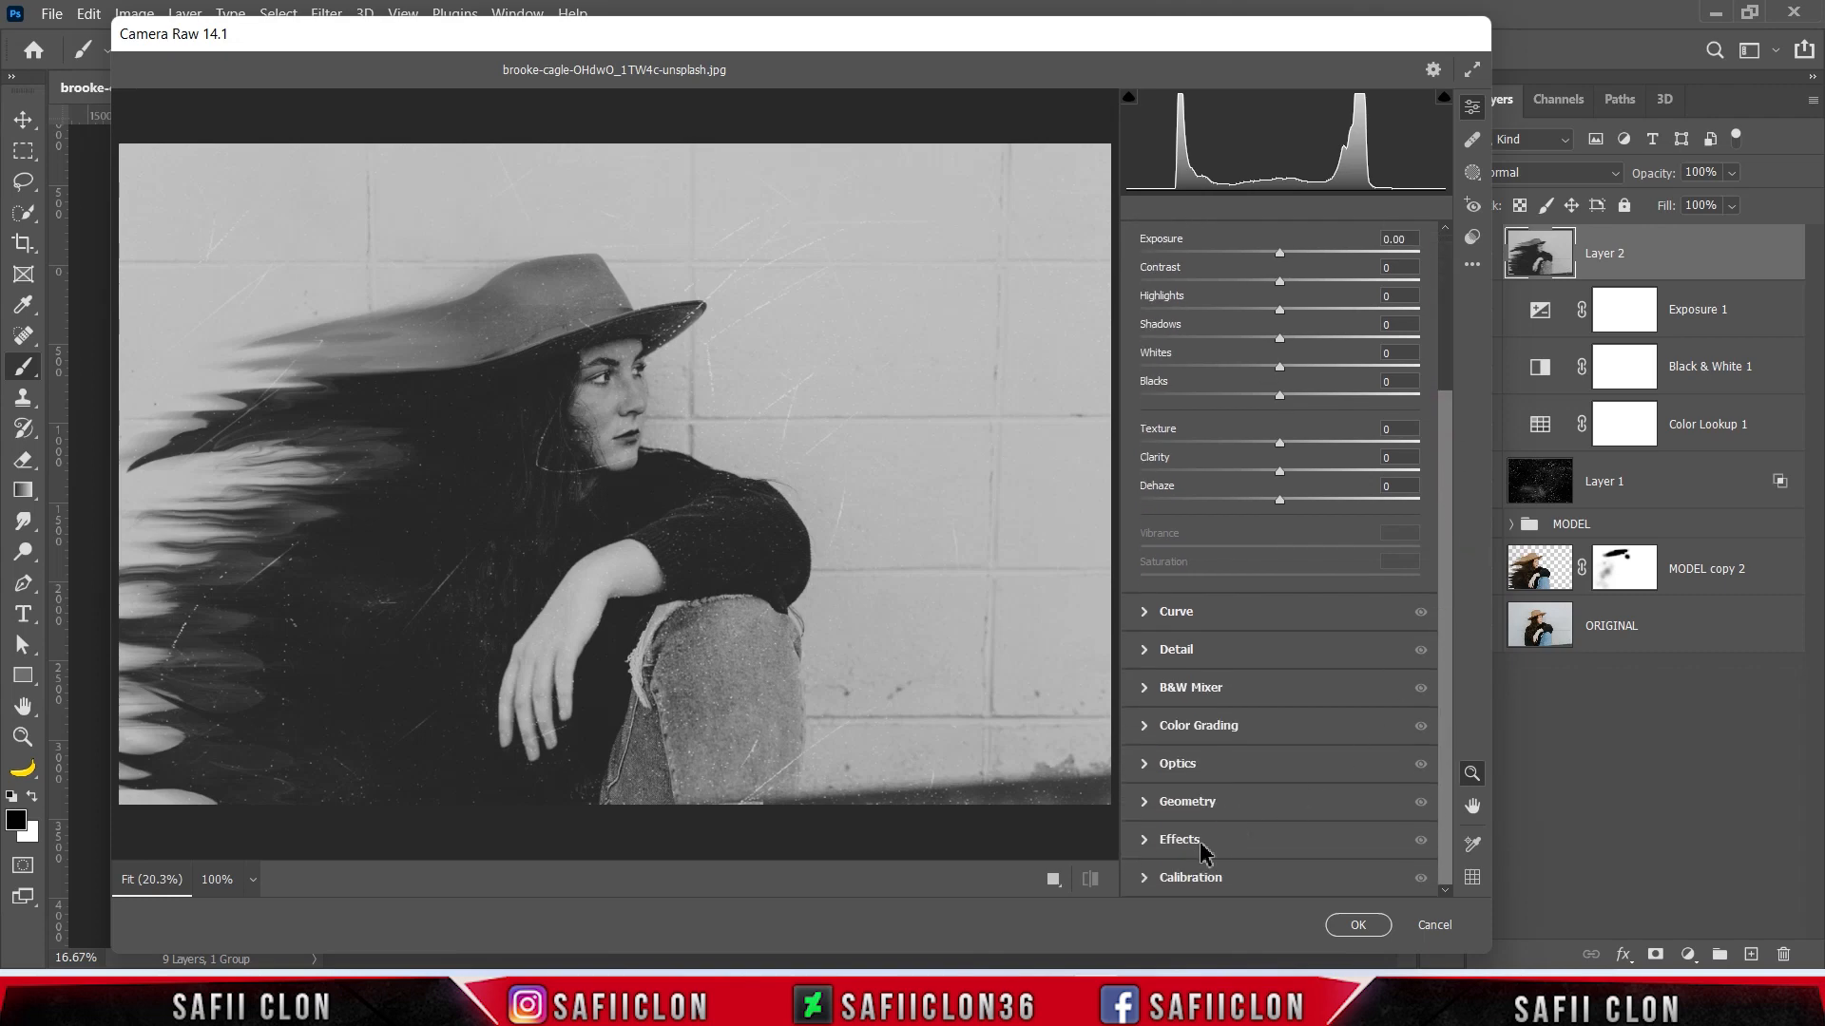
pyautogui.click(1183, 840)
pyautogui.moveTo(1298, 634); pyautogui.dragTo(1319, 633)
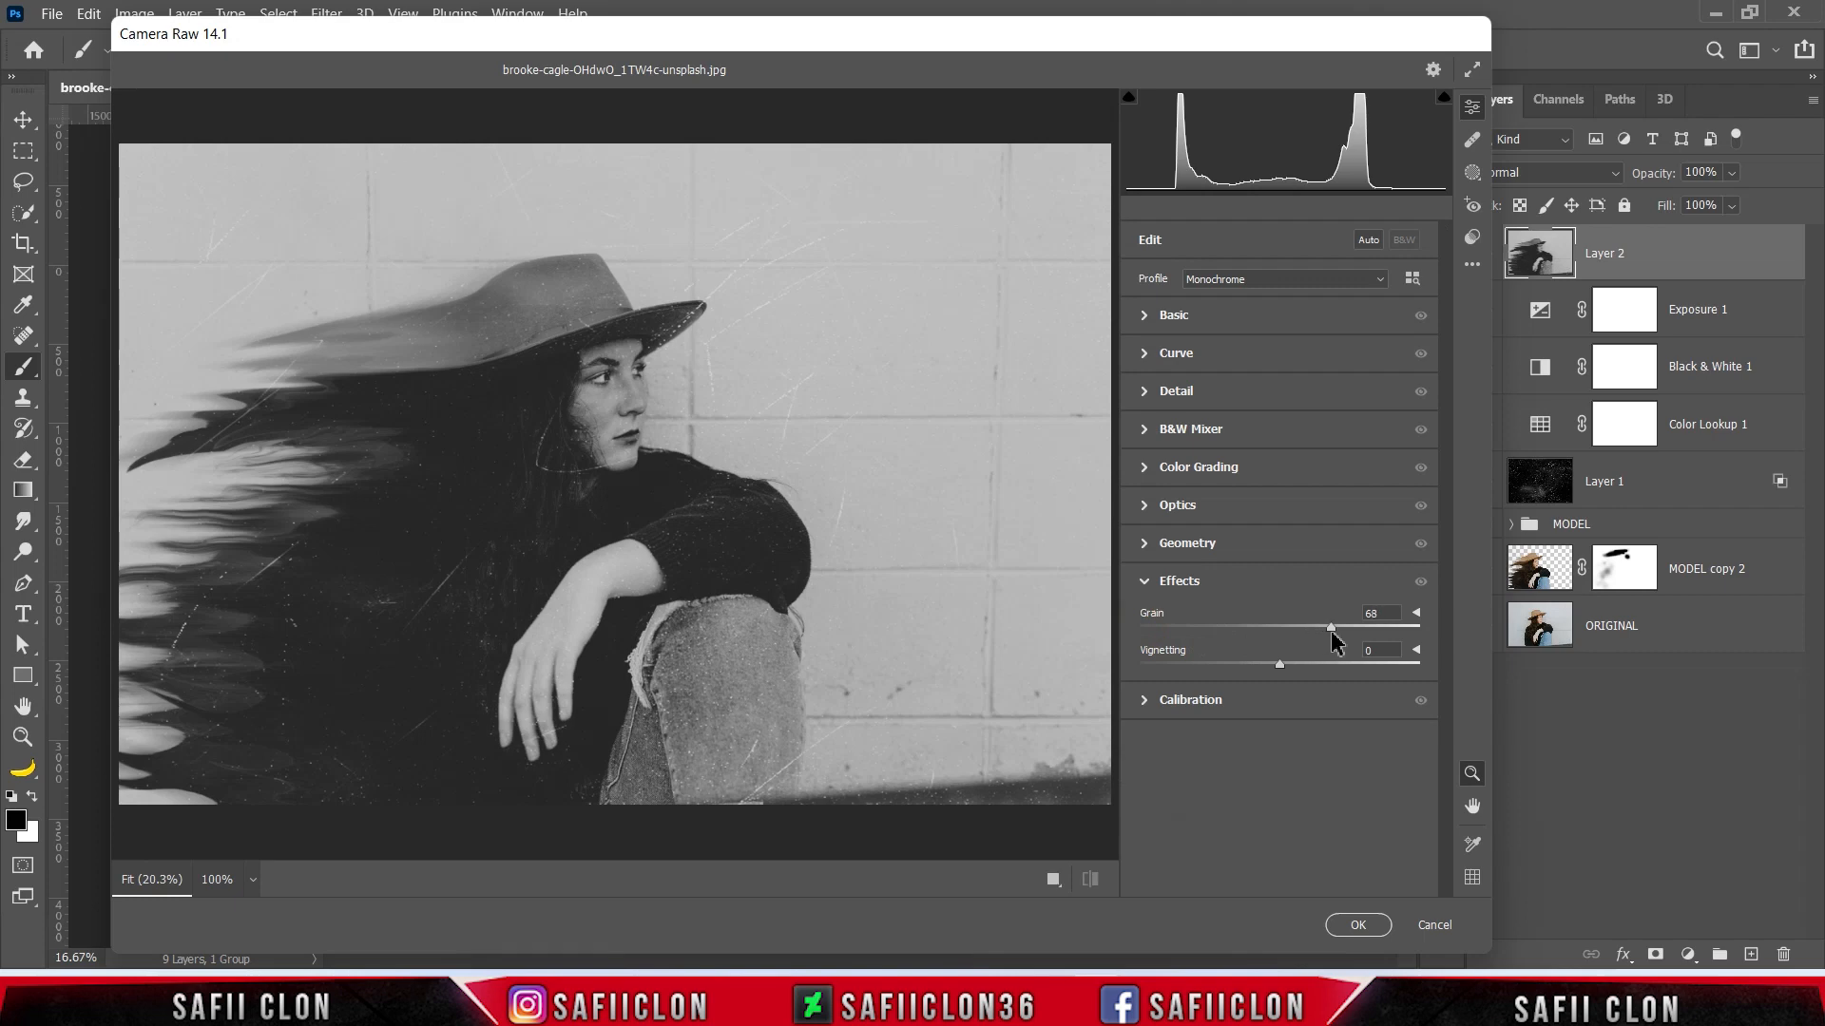
pyautogui.moveTo(1356, 635); pyautogui.dragTo(1254, 665)
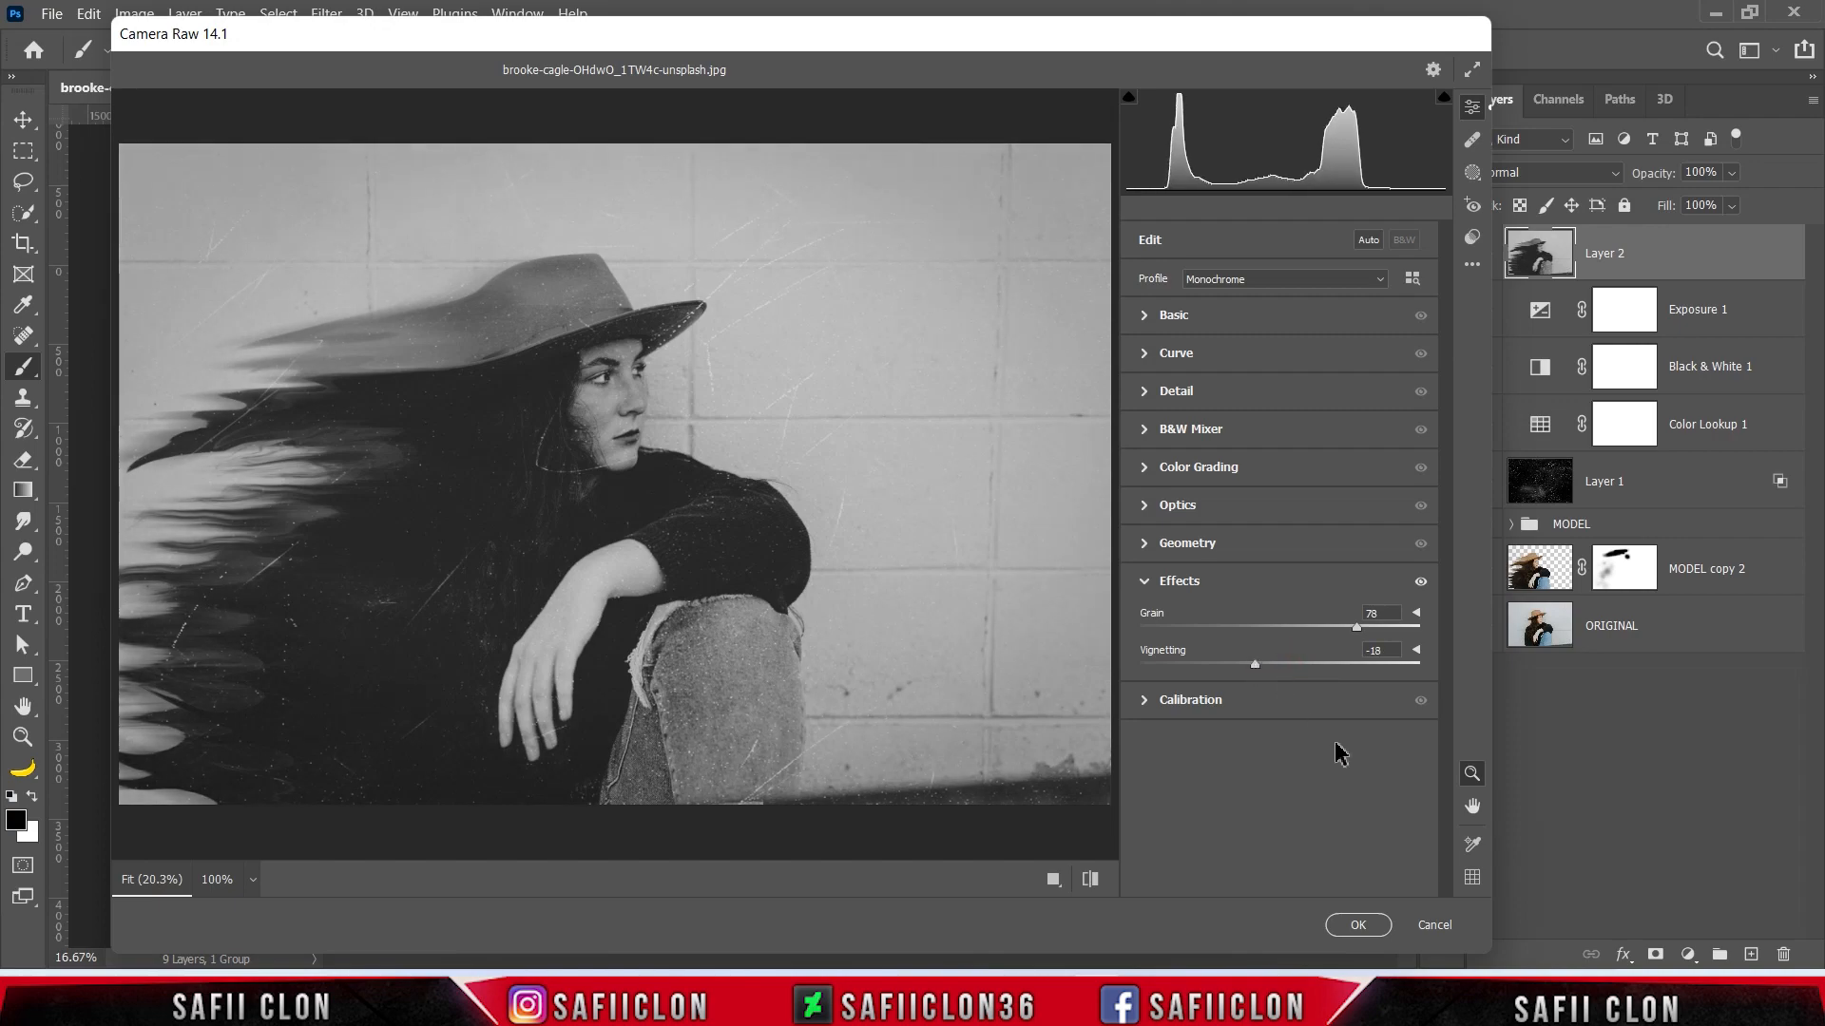
pyautogui.click(1349, 926)
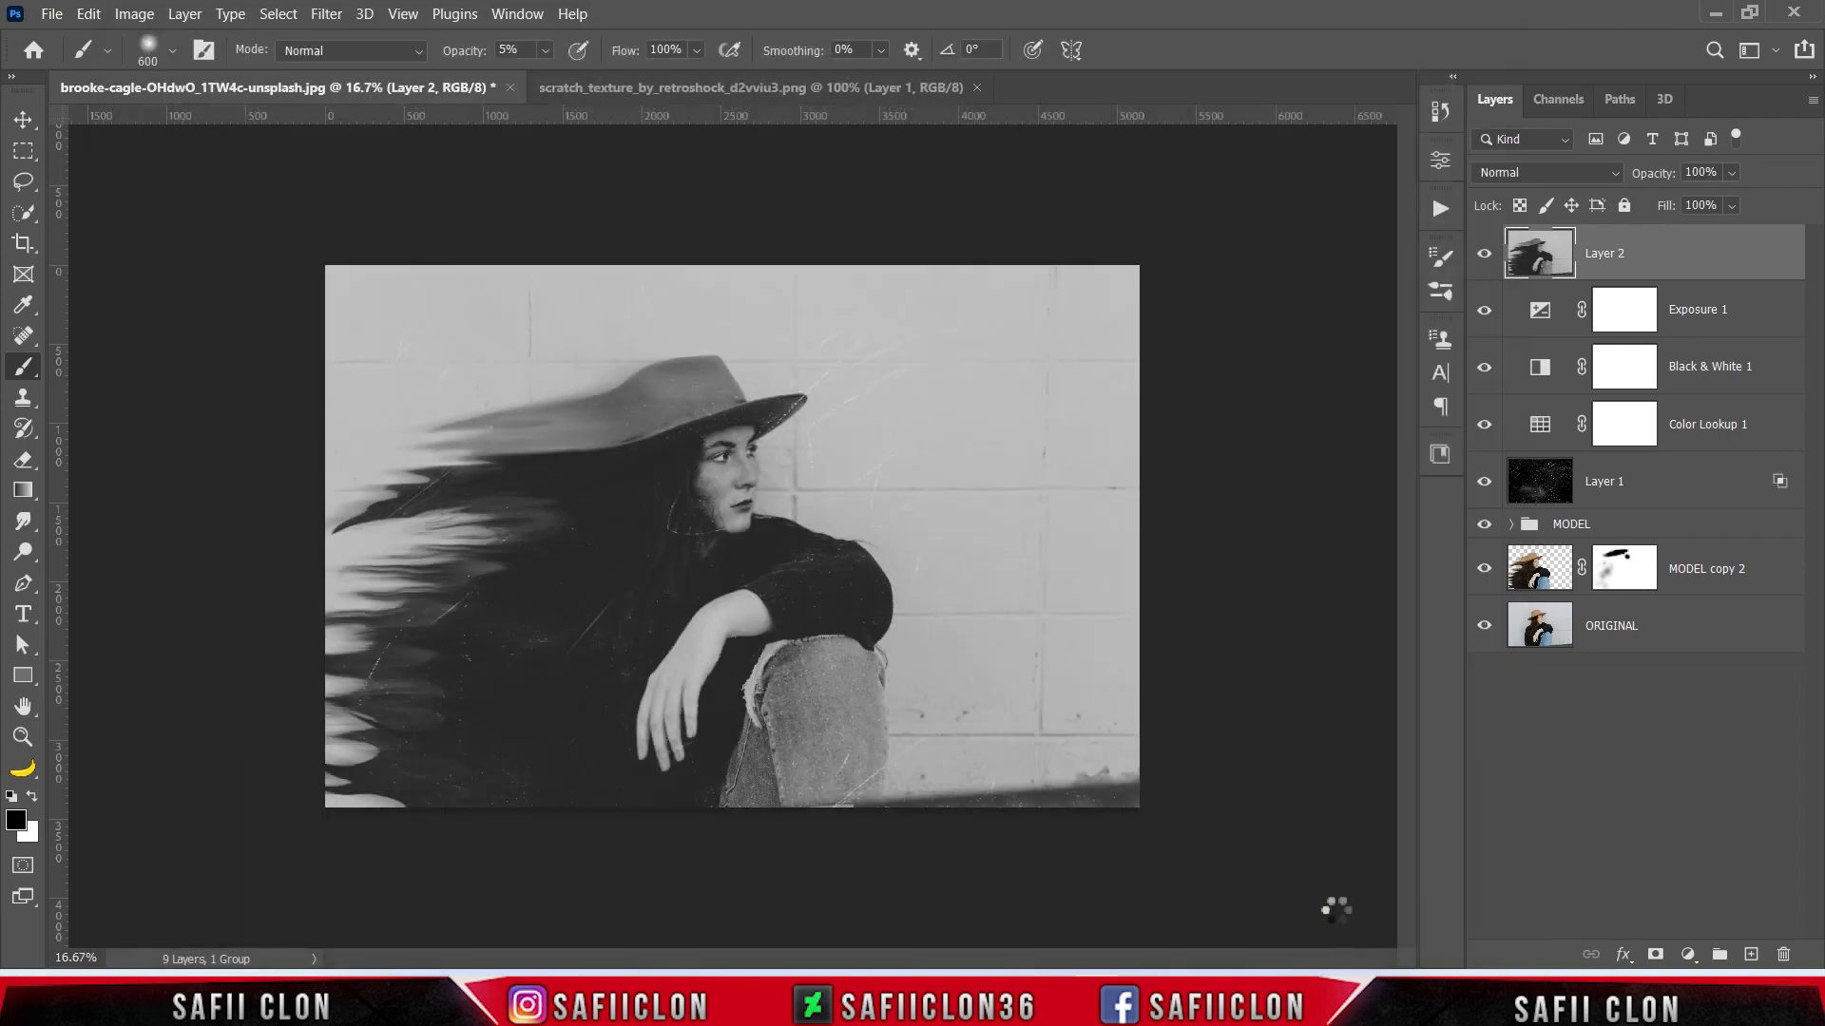
# - Compare Layer 2 with the image beneath it and examine the grain and vignetting across the portrait up close
pyautogui.click(1485, 257)
pyautogui.click(1484, 257)
pyautogui.click(1484, 257)
pyautogui.click(1484, 258)
pyautogui.hotkey('ctrl', '+')
pyautogui.hotkey('ctrl', '+')
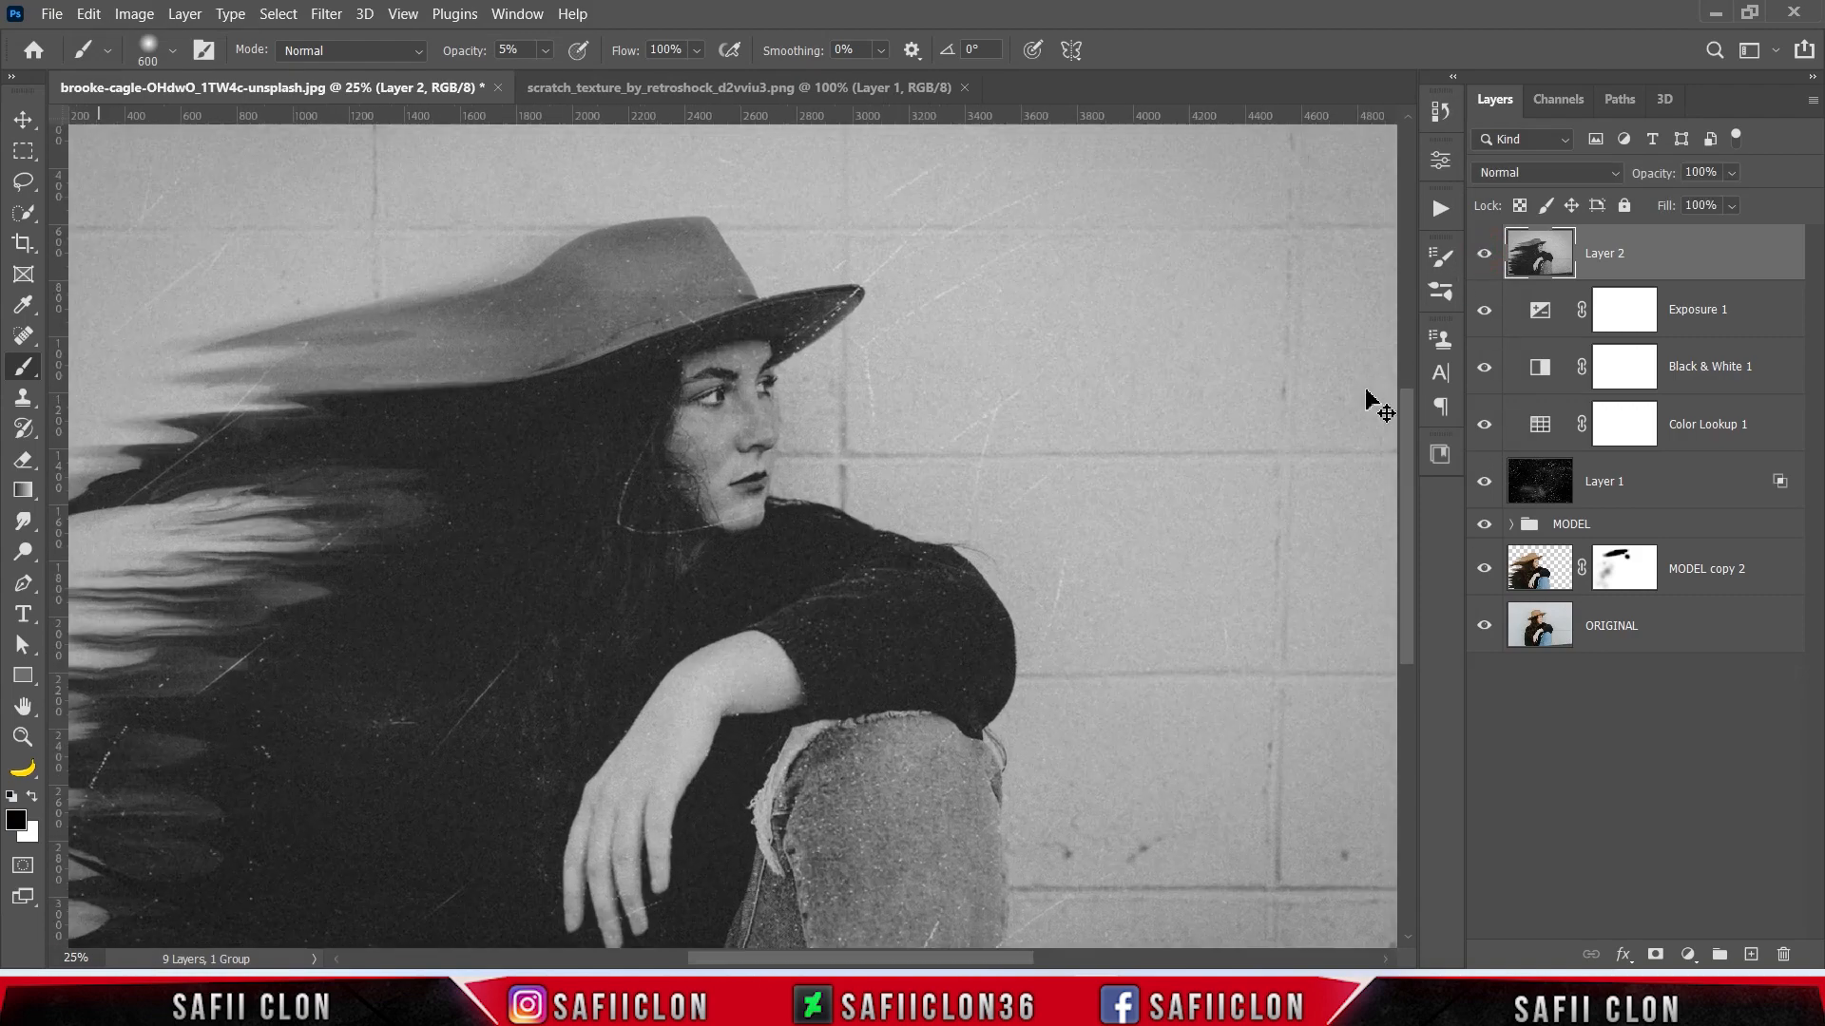
pyautogui.hotkey('ctrl', '-')
pyautogui.hotkey('ctrl', '-')
pyautogui.hotkey('ctrl', '+')
pyautogui.hotkey('ctrl', '+')
pyautogui.hotkey('ctrl', '+')
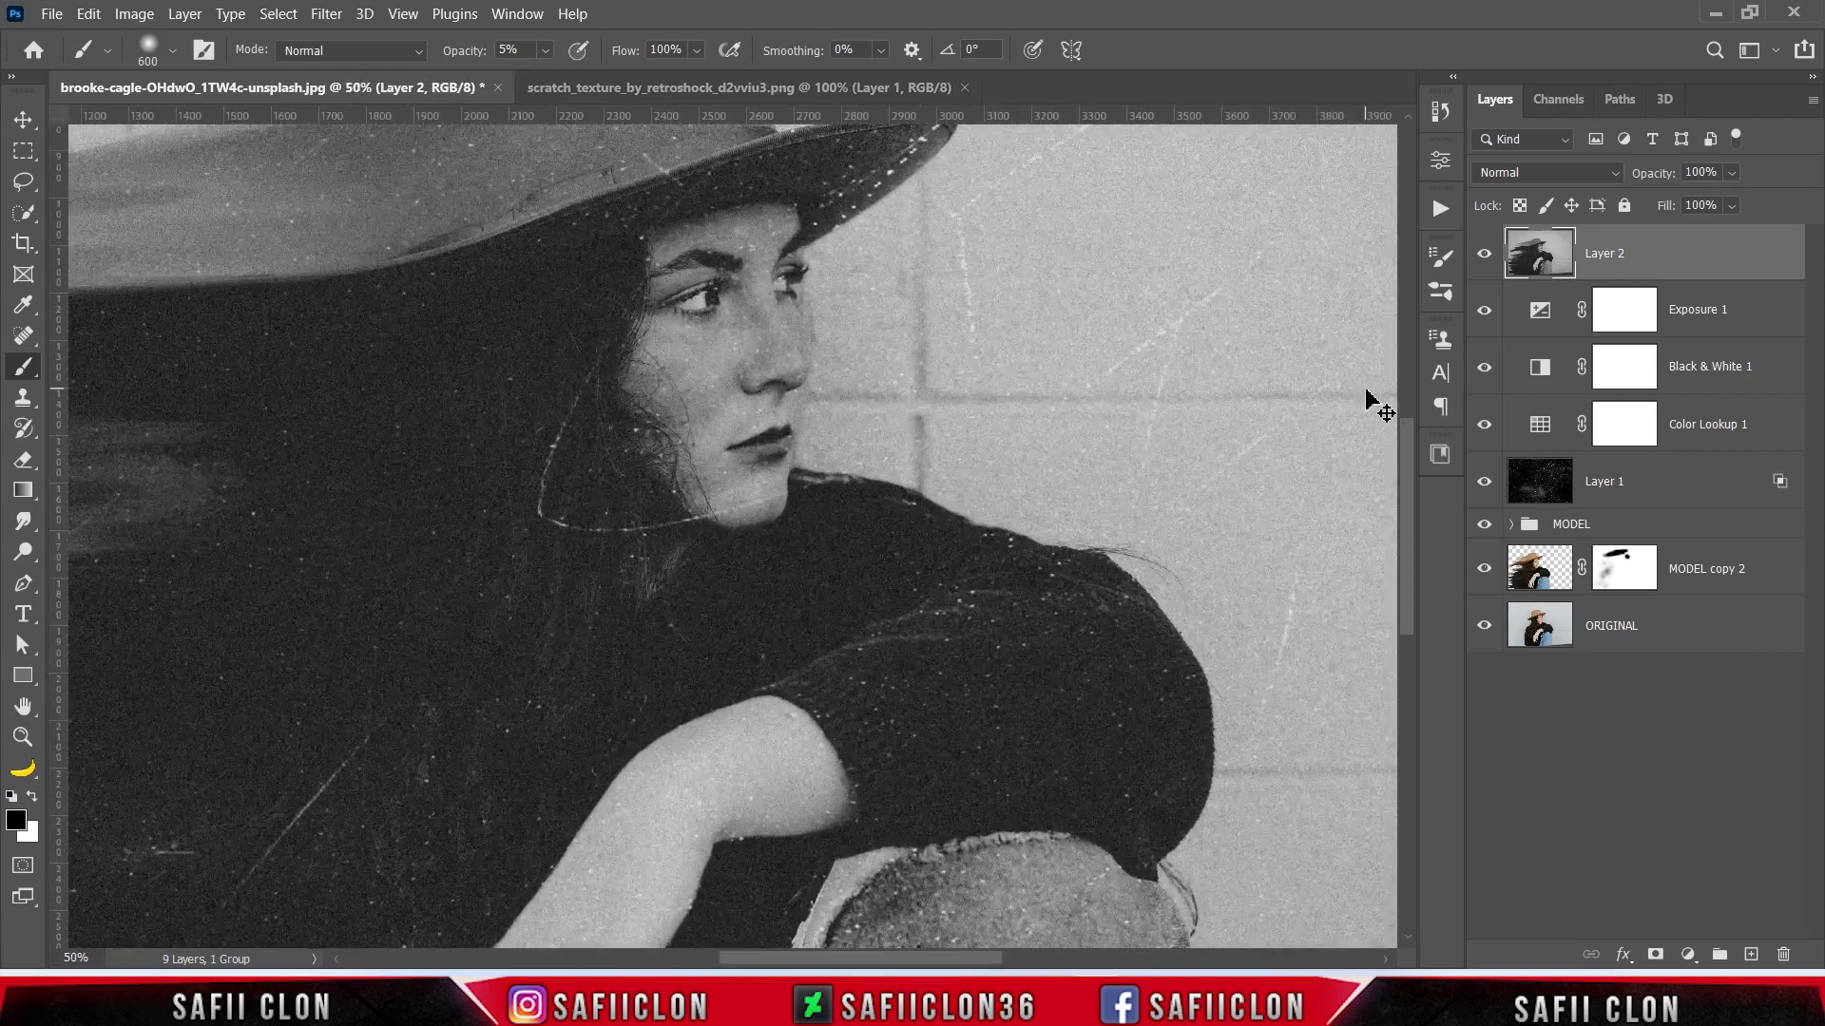
pyautogui.hotkey('ctrl', '-')
pyautogui.moveTo(961, 959); pyautogui.dragTo(866, 959)
pyautogui.scroll(-2, 946, 734)
pyautogui.scroll(1, 946, 735)
pyautogui.hotkey('ctrl', '+')
pyautogui.hotkey('ctrl', '-')
pyautogui.hotkey('ctrl', '-')
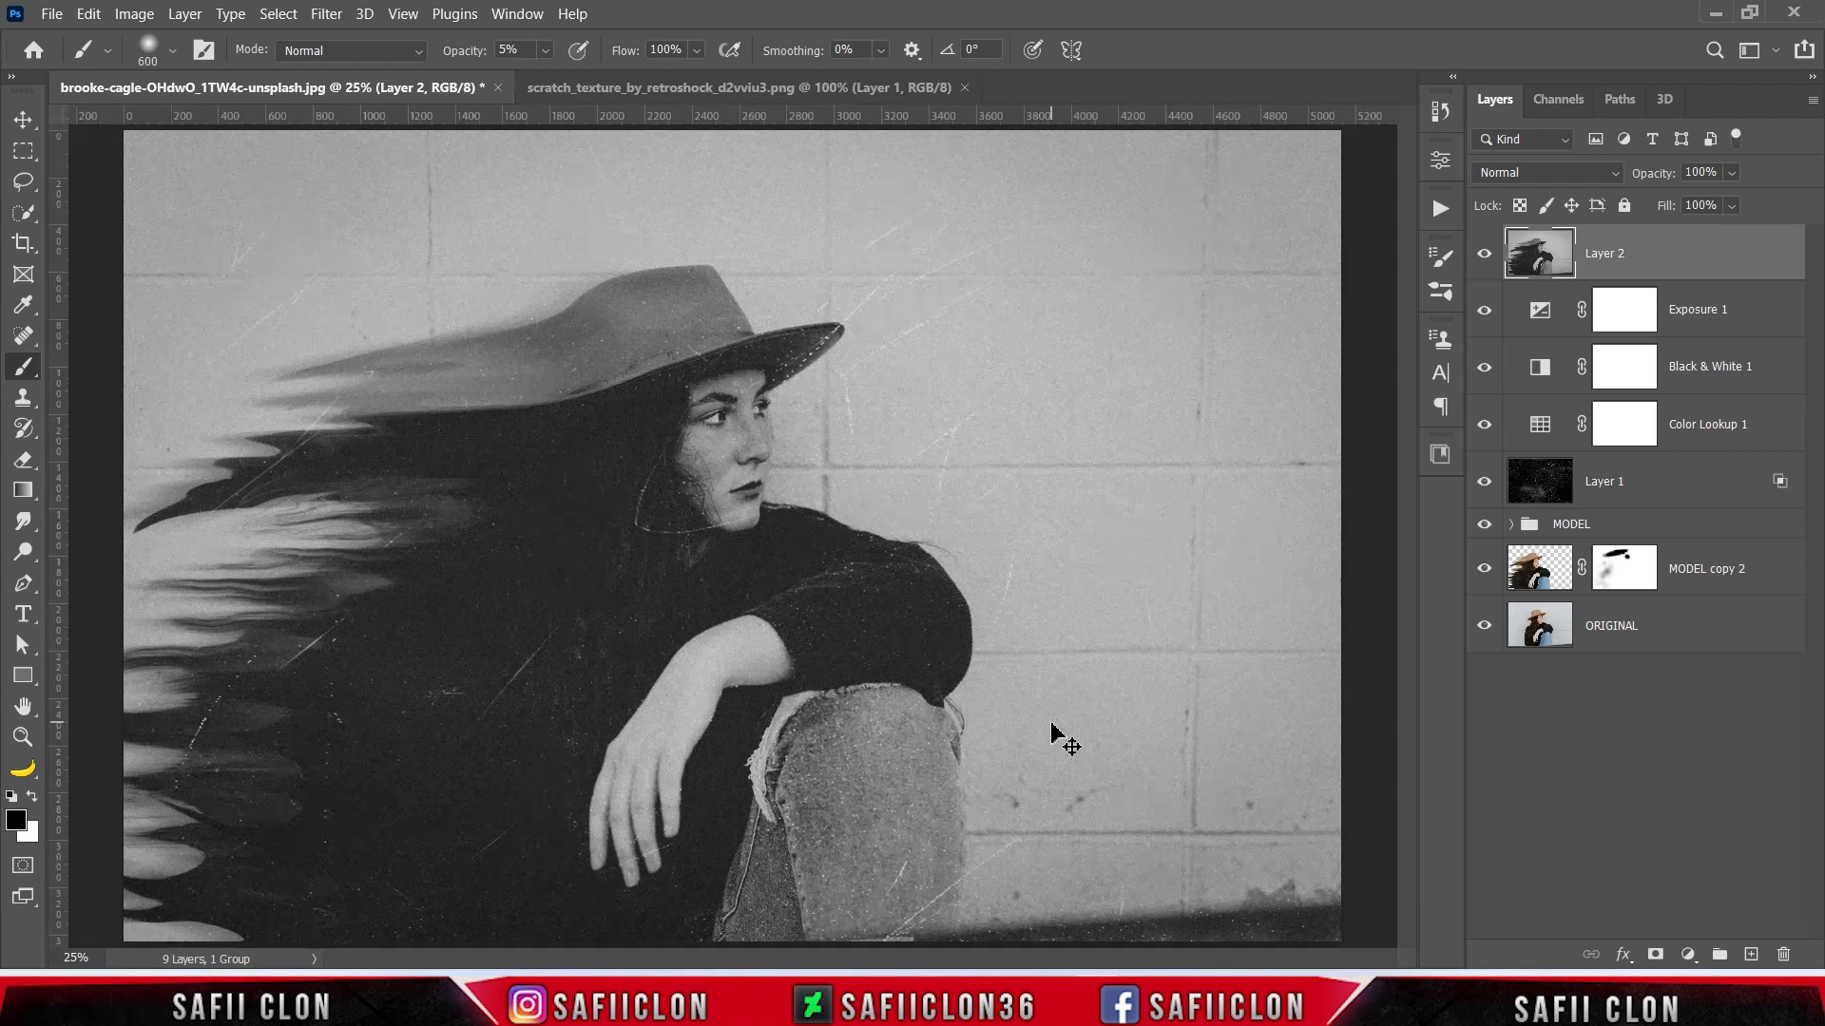
pyautogui.hotkey('ctrl', '-')
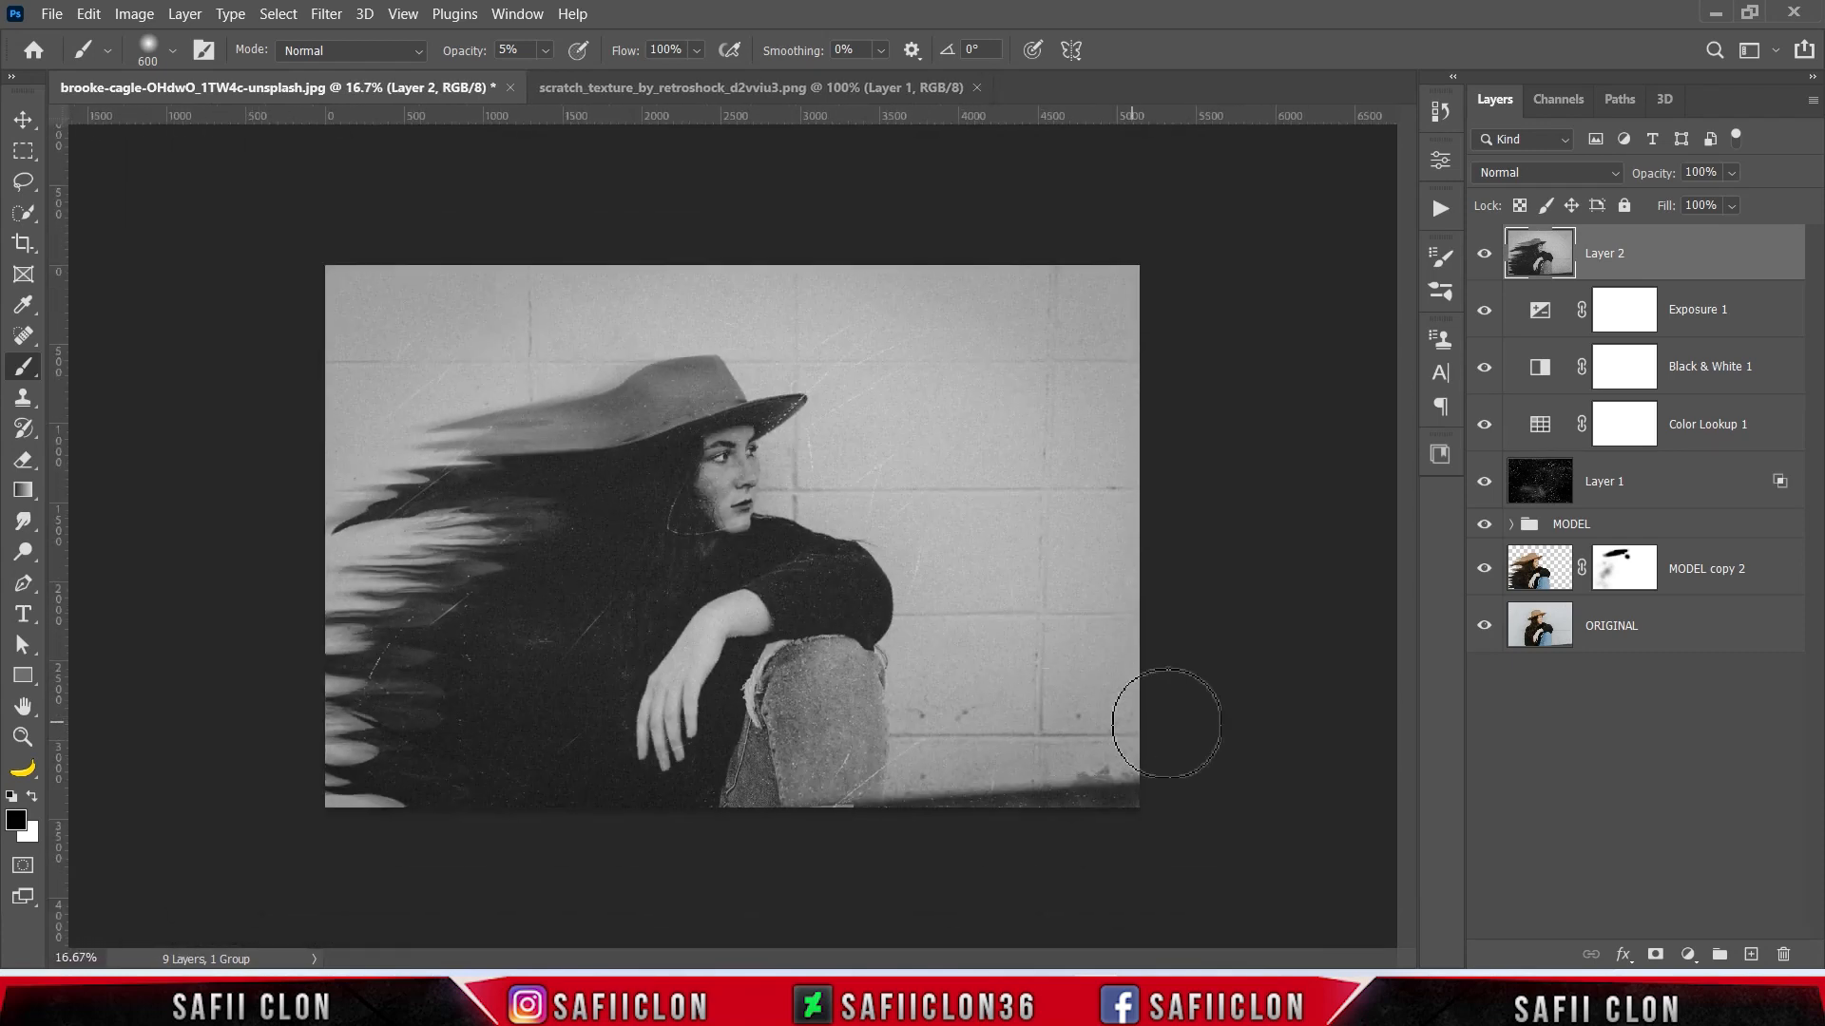
# - Group all layers from Layer 2 down to MODEL copy 2 into a group named EDIT
pyautogui.keyDown('shift'); pyautogui.click(1751, 570); pyautogui.keyUp('shift')
pyautogui.rightClick(1756, 572)
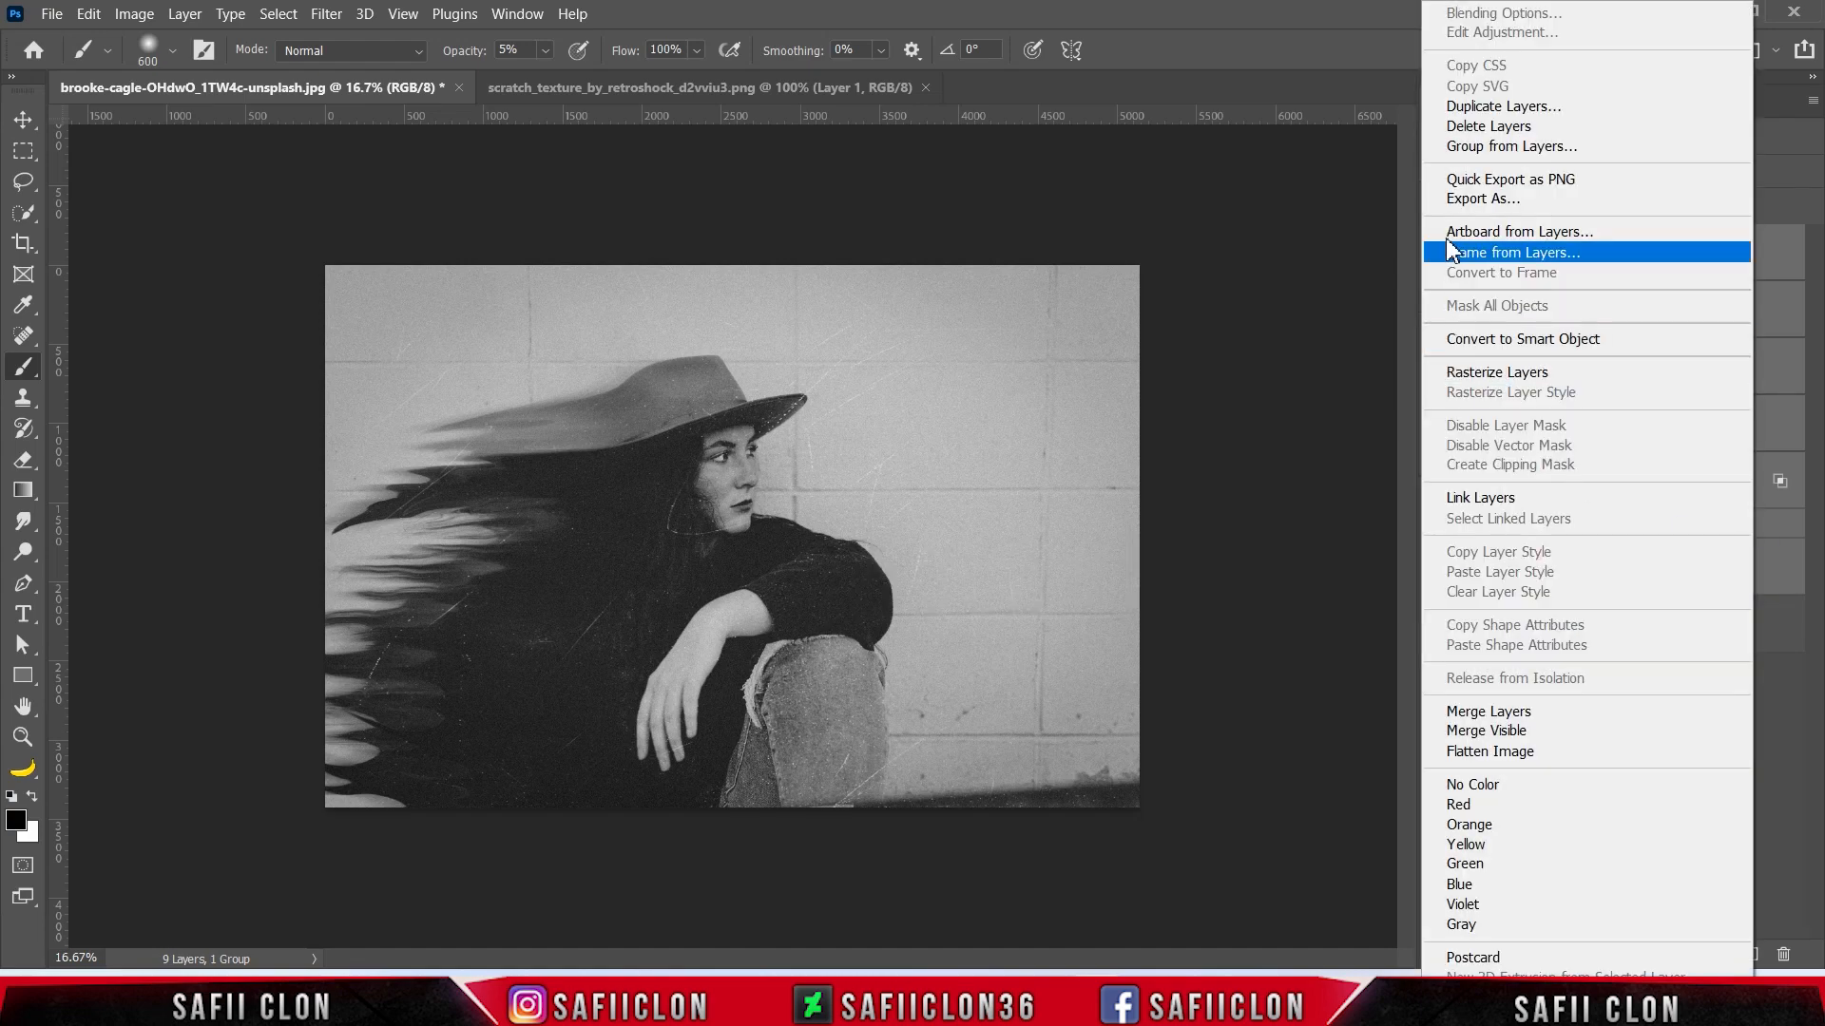
pyautogui.click(1520, 147)
pyautogui.write('ED')
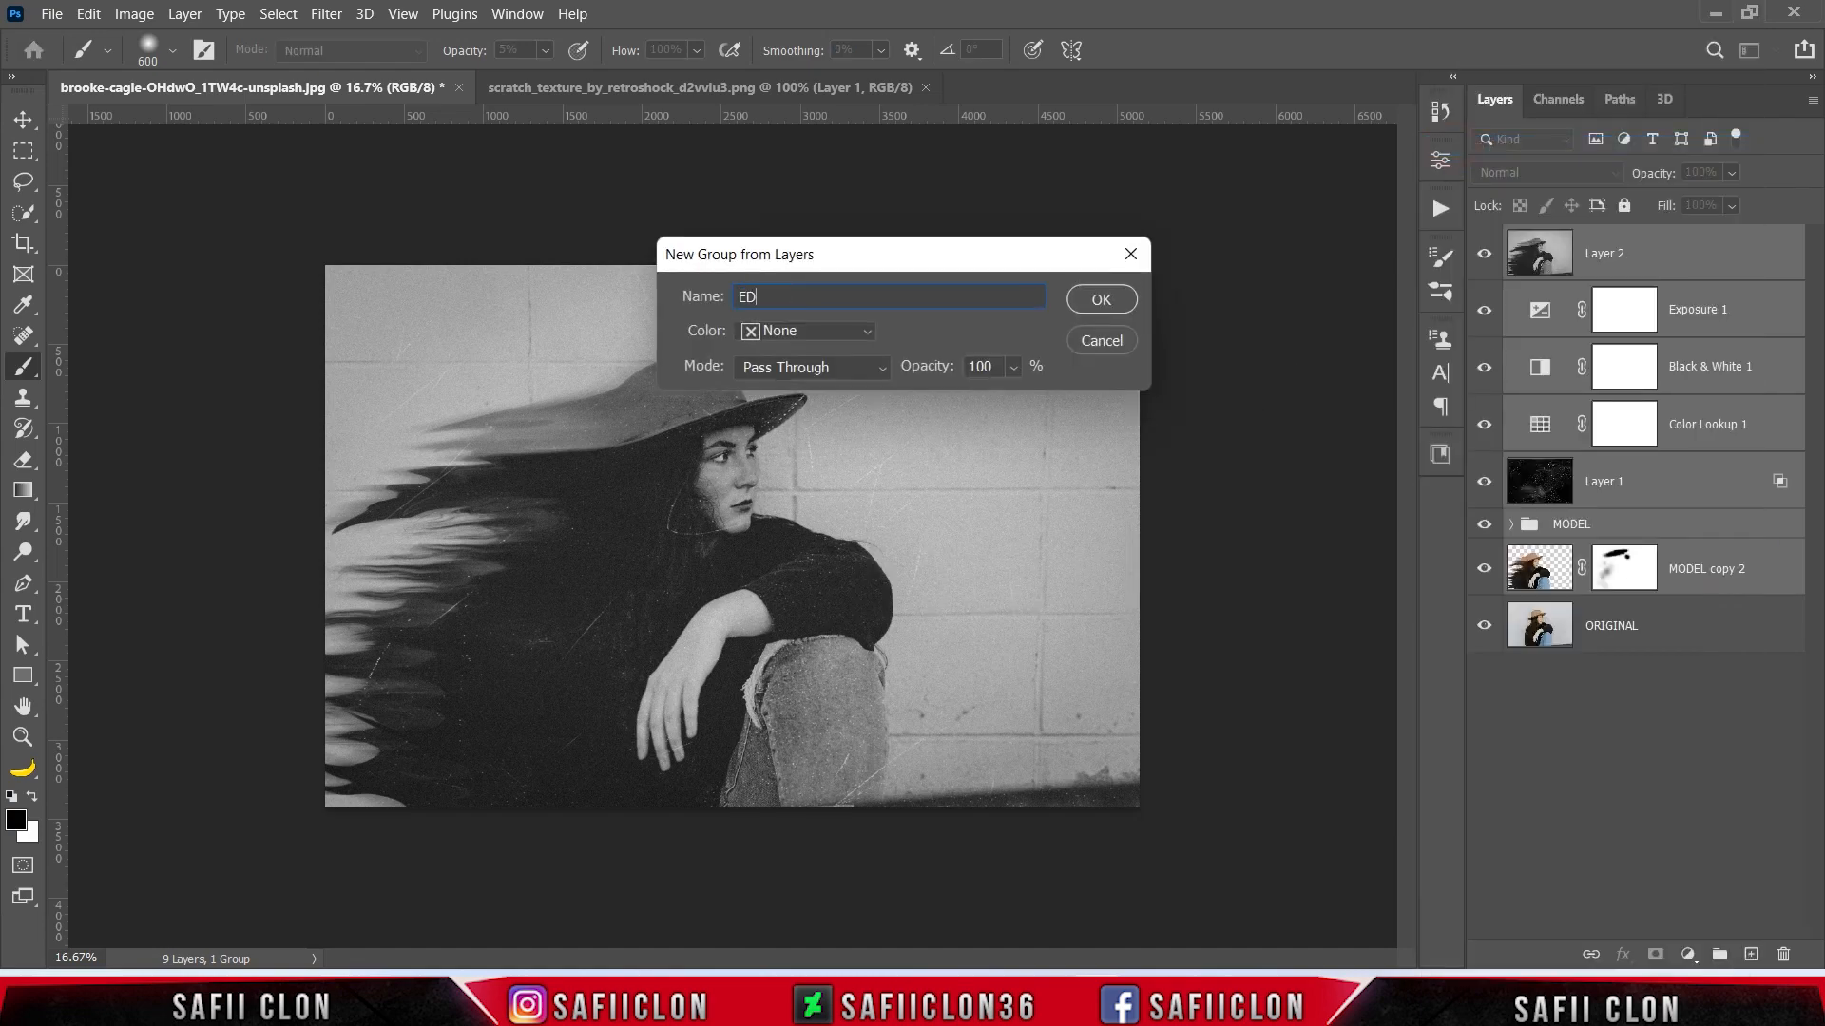
pyautogui.click(1114, 298)
# - Compare the portrait with and without the EDIT group and inspect the finished effect up close
pyautogui.click(1485, 240)
pyautogui.click(1485, 240)
pyautogui.click(1485, 240)
pyautogui.click(1485, 240)
pyautogui.hotkey('ctrl', '+')
pyautogui.hotkey('ctrl', '+')
pyautogui.hotkey('ctrl', '-')
pyautogui.hotkey('ctrl', '-')
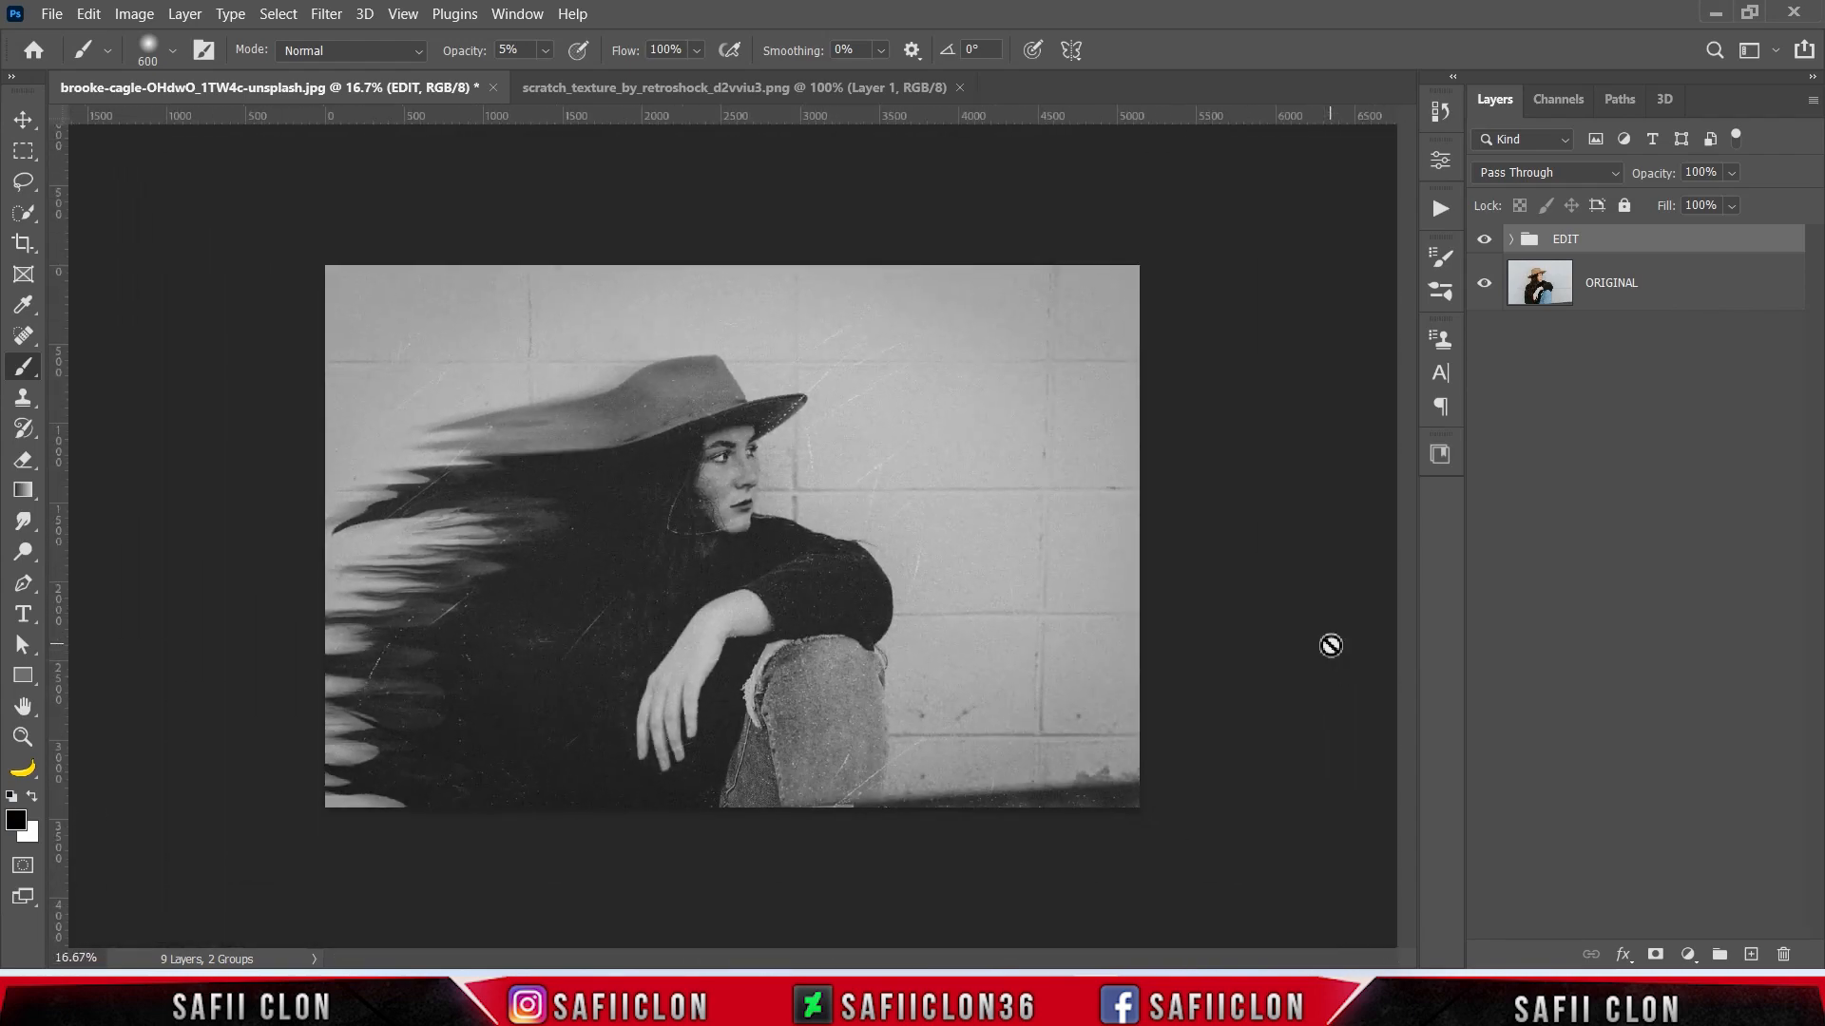